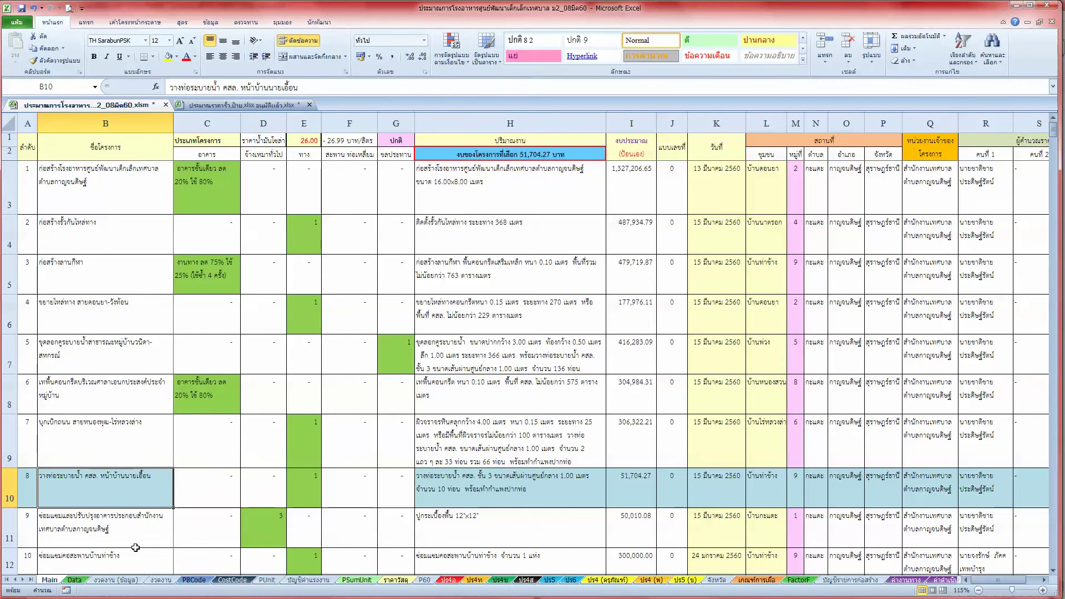
# On the Data sheet, check the J12 project dropdown without changing the selected project
pyautogui.hotkey('ctrl', 'pagedown')
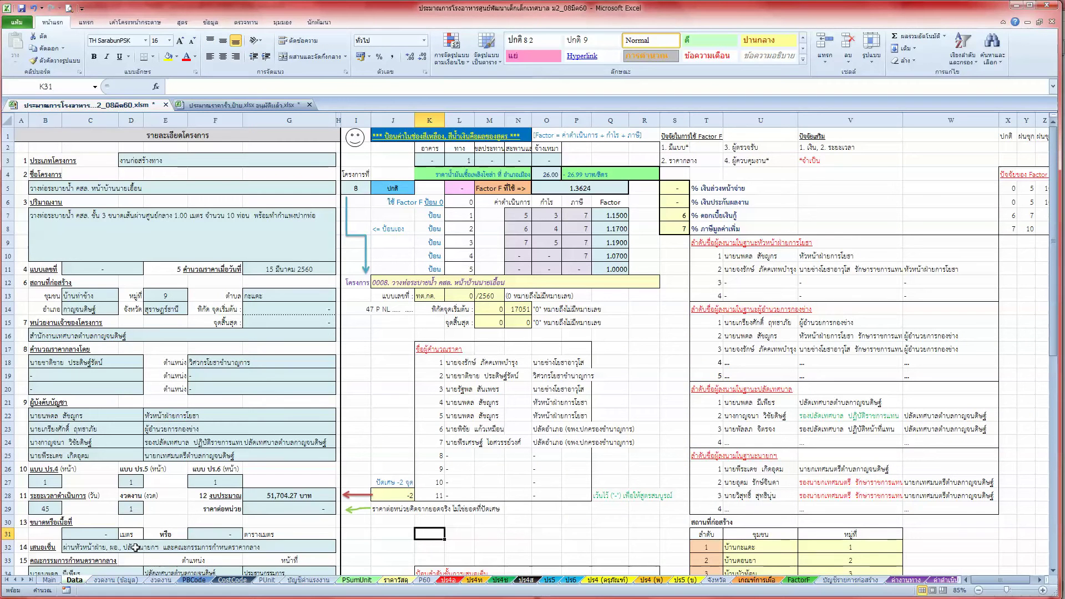
pyautogui.click(652, 284)
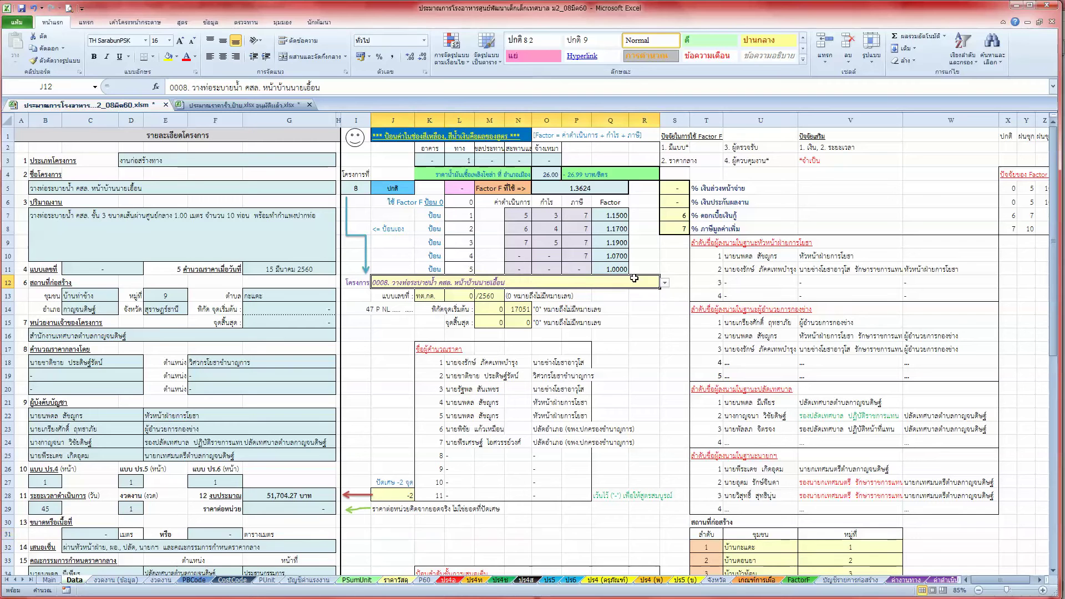
pyautogui.click(665, 283)
pyautogui.click(668, 287)
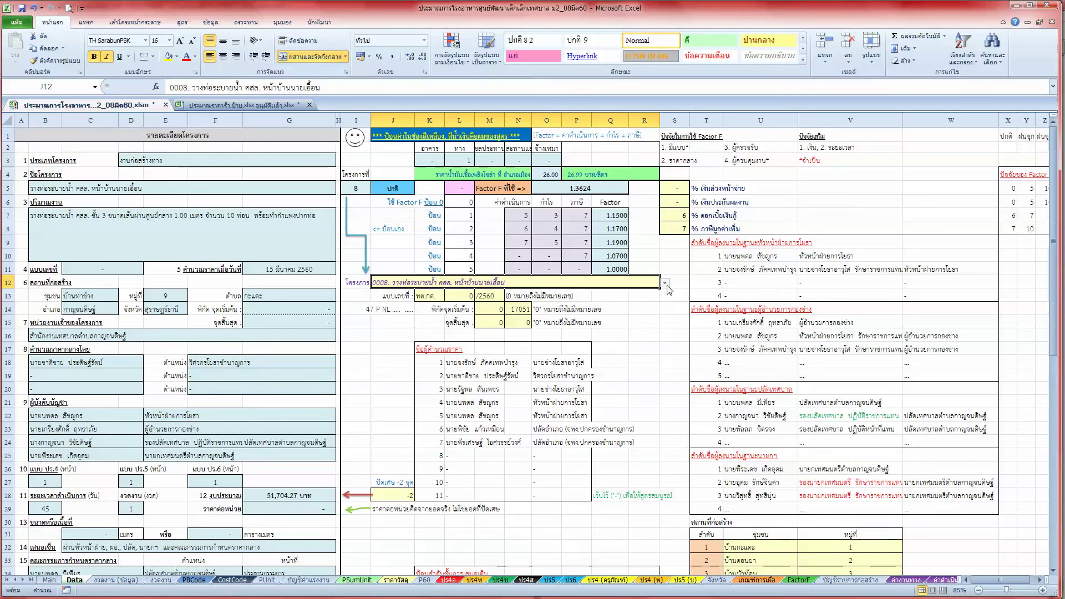
pyautogui.click(648, 343)
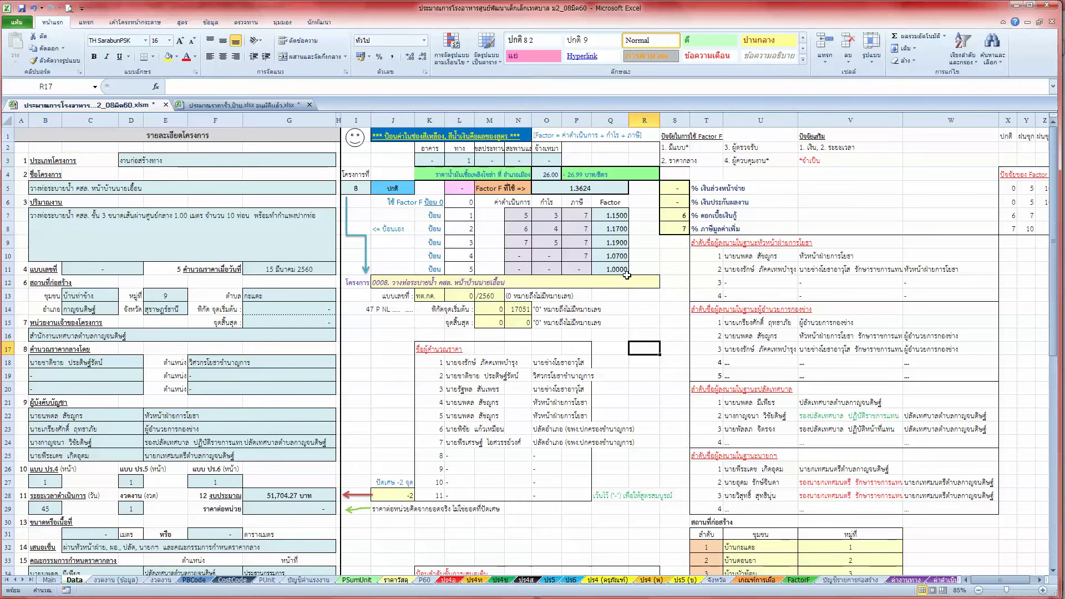
# Go to the PBCode sheet and select an item description in column C
pyautogui.click(109, 580)
pyautogui.click(164, 580)
pyautogui.click(194, 580)
pyautogui.click(102, 377)
# Check the O1068 quantity formula and the column O filter options, leaving them unchanged
pyautogui.click(681, 310)
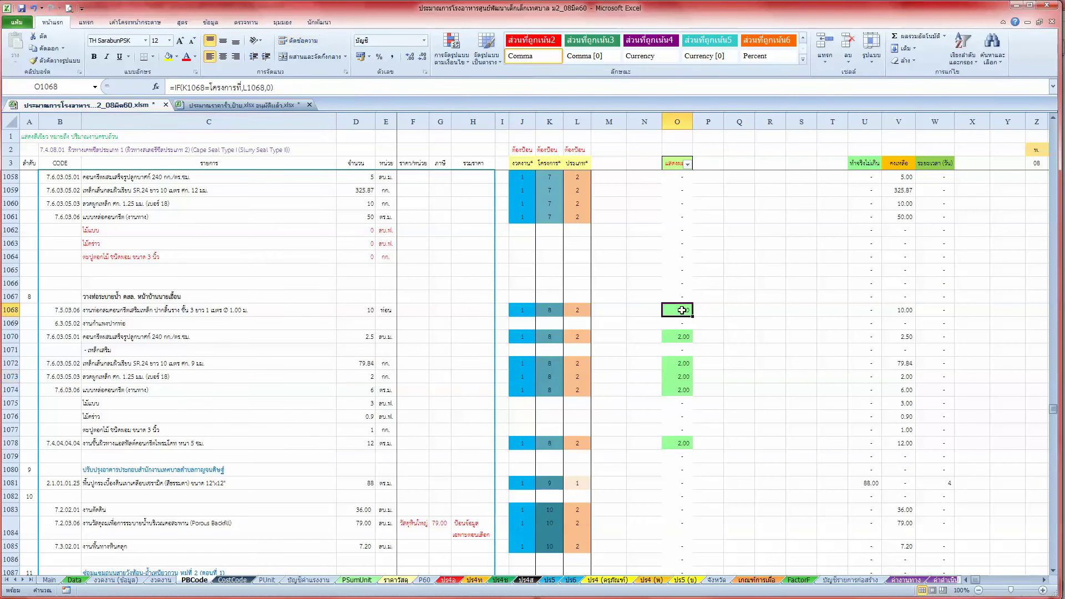
pyautogui.click(687, 164)
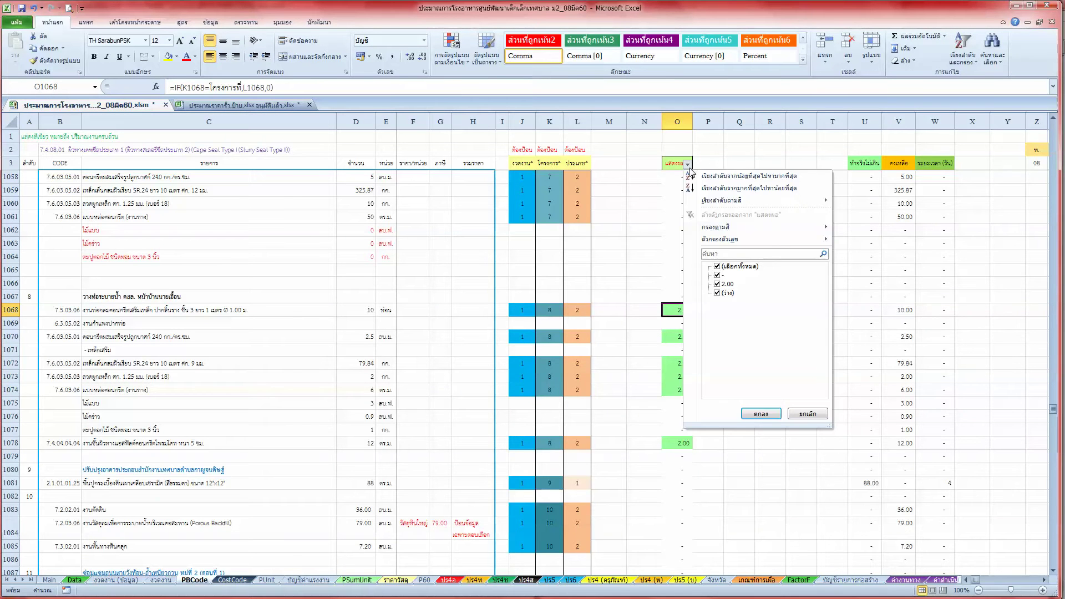
pyautogui.click(627, 263)
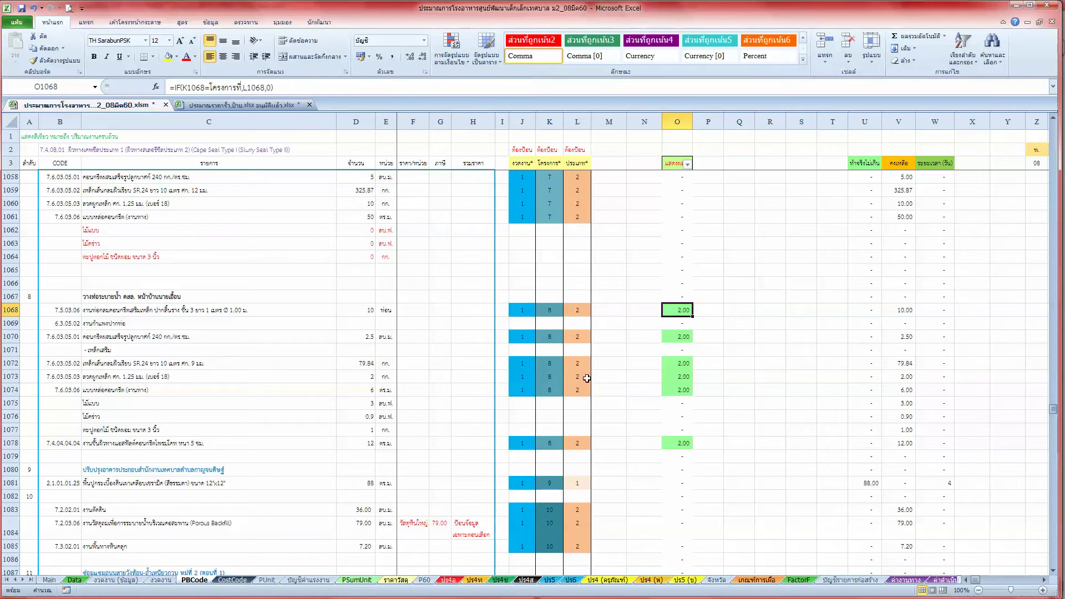
# Review the concrete, SR.24 round-bar, tie-wire and formwork items in rows 1070–1074, then go to CostCode
pyautogui.click(100, 392)
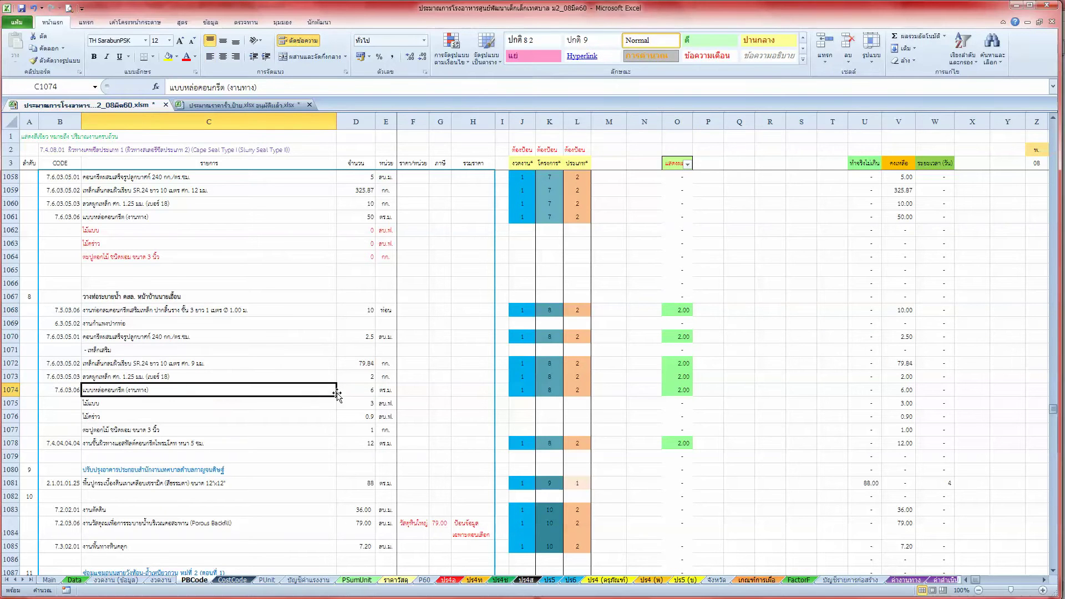
pyautogui.click(123, 353)
pyautogui.click(125, 336)
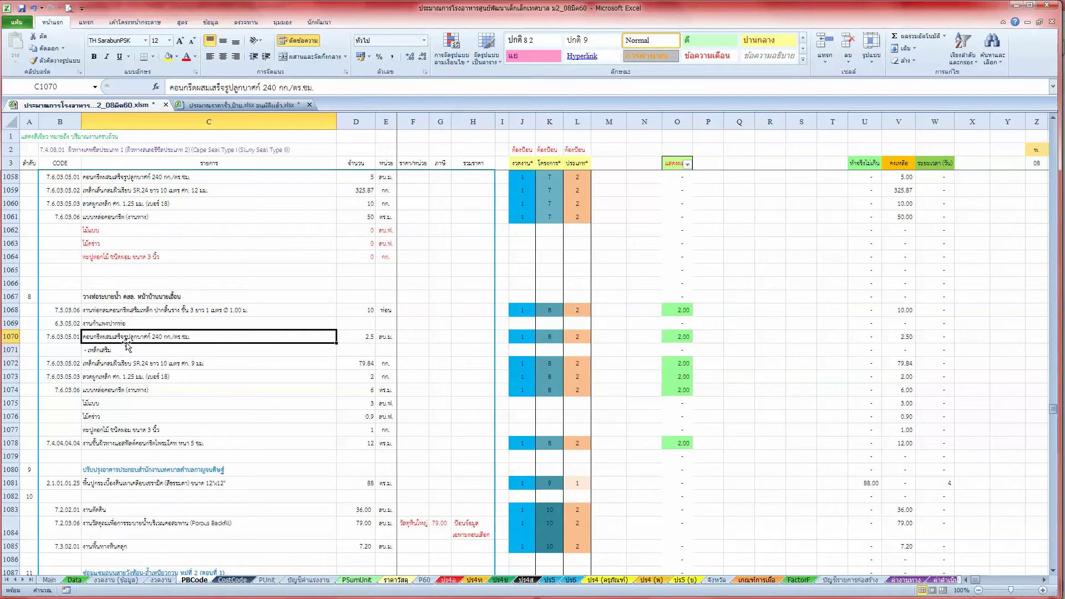
pyautogui.click(125, 365)
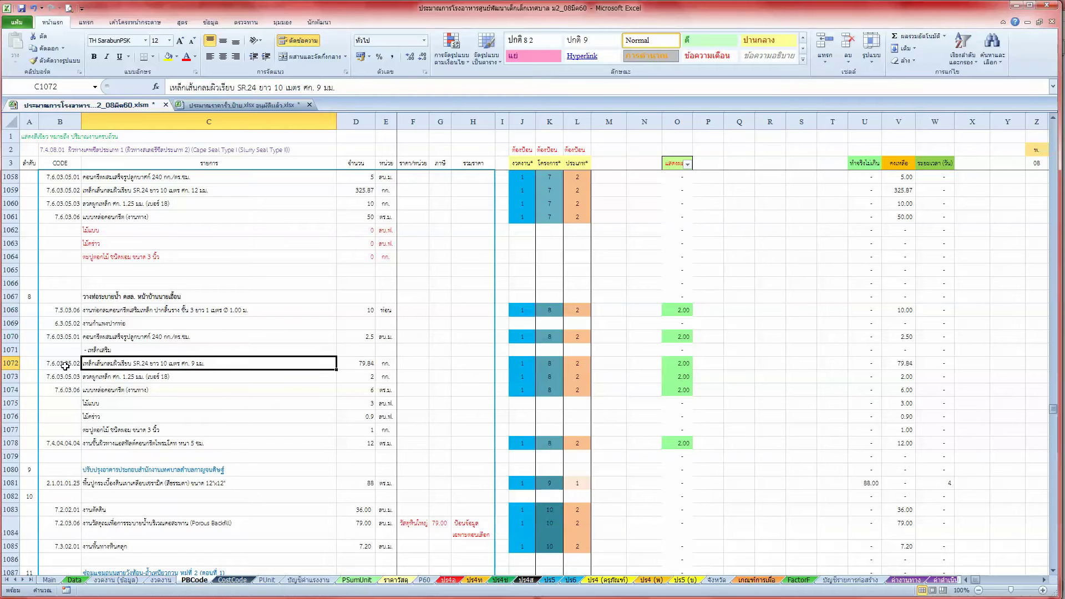
pyautogui.click(121, 379)
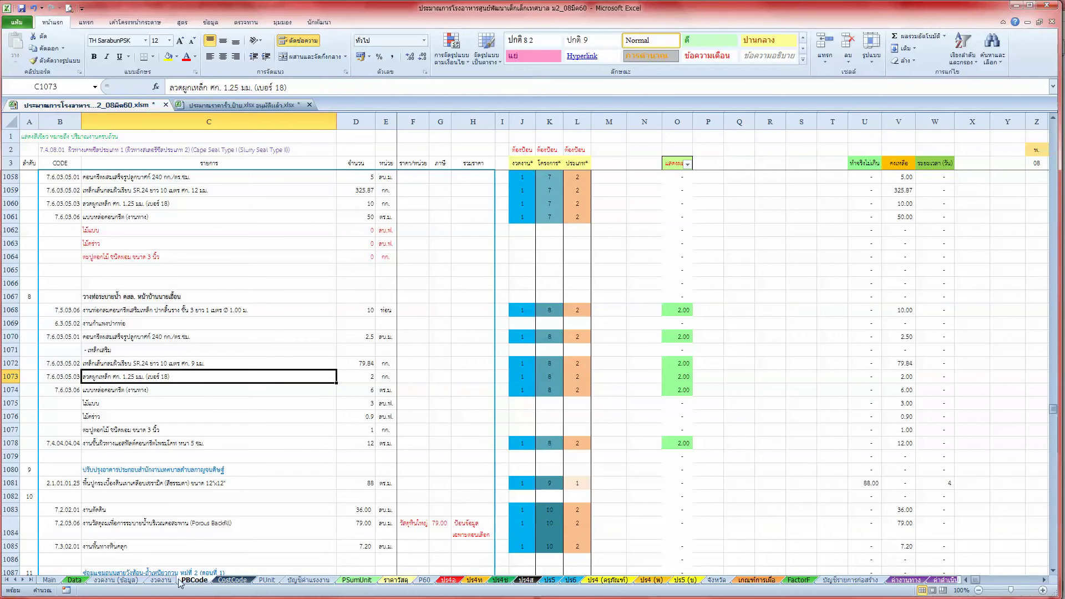
pyautogui.click(227, 580)
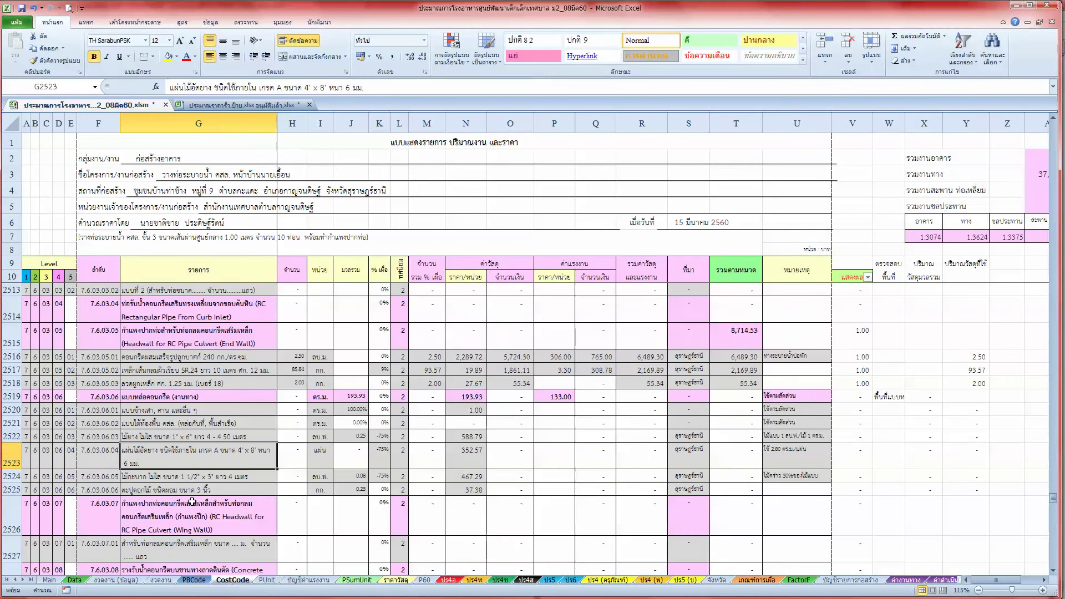
pyautogui.scroll(-2, 192, 502)
pyautogui.scroll(1, 190, 499)
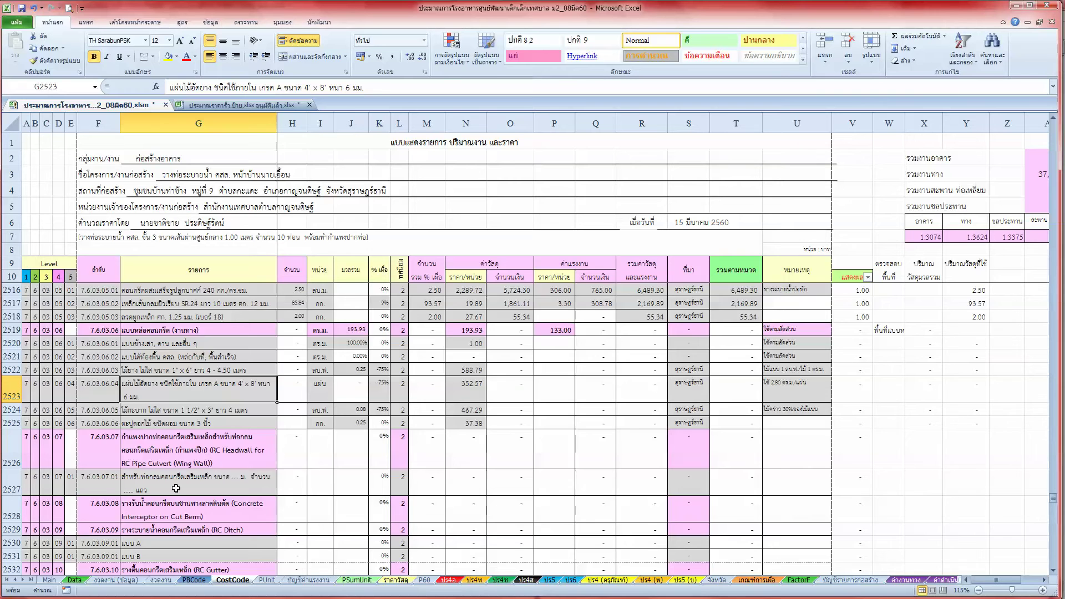
pyautogui.scroll(-3, 176, 488)
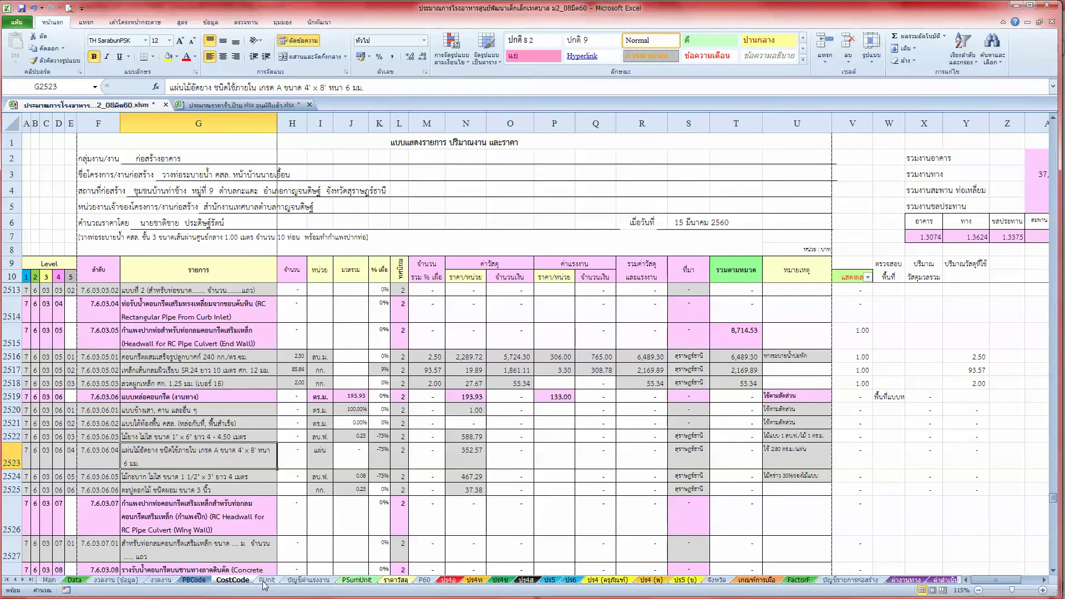
pyautogui.click(266, 579)
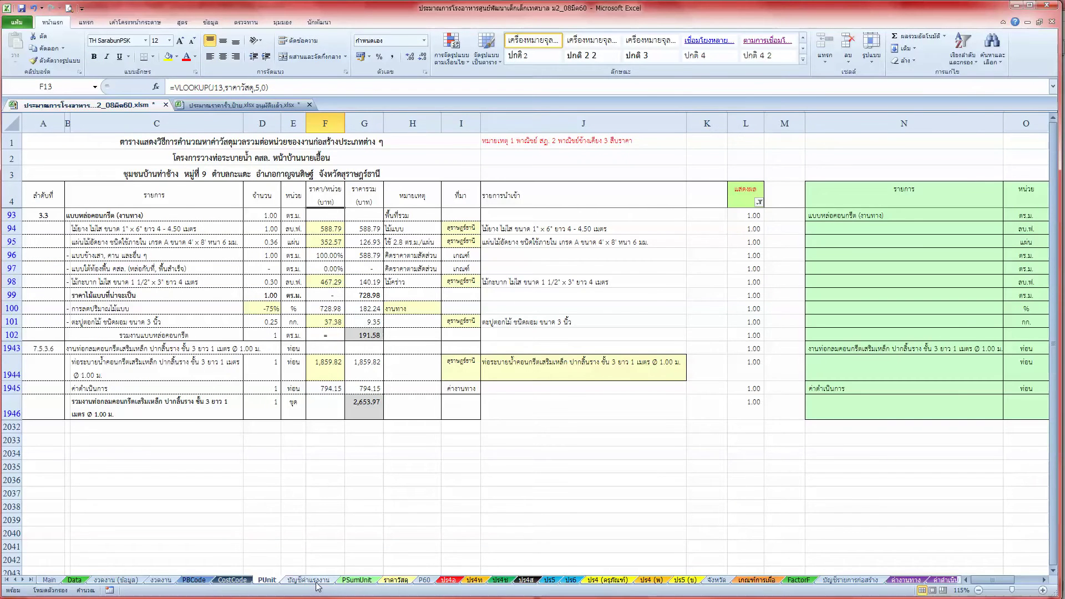
pyautogui.click(317, 583)
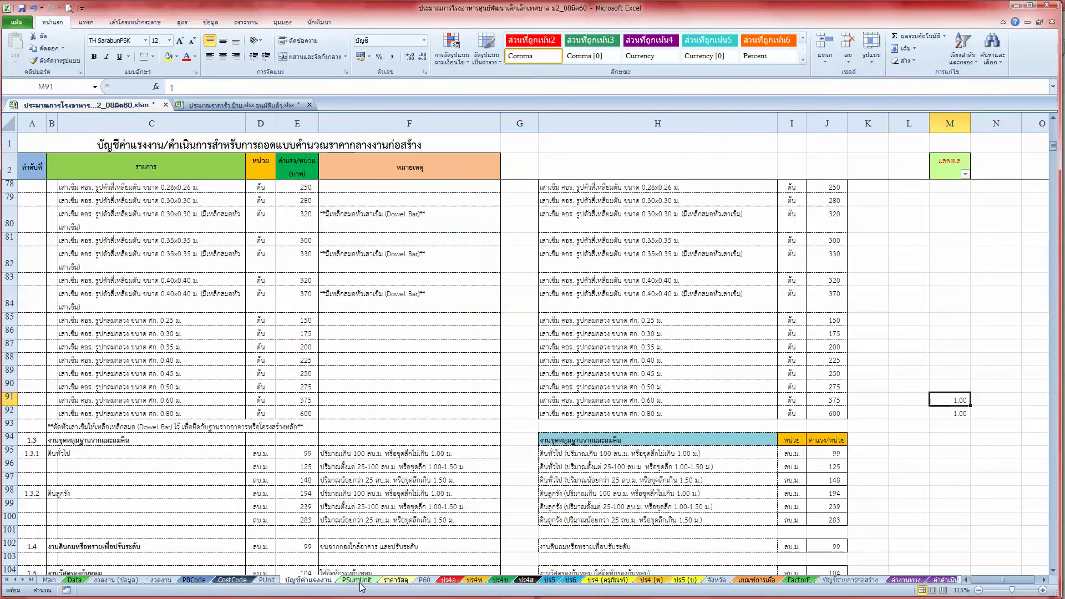
pyautogui.click(358, 581)
pyautogui.click(548, 580)
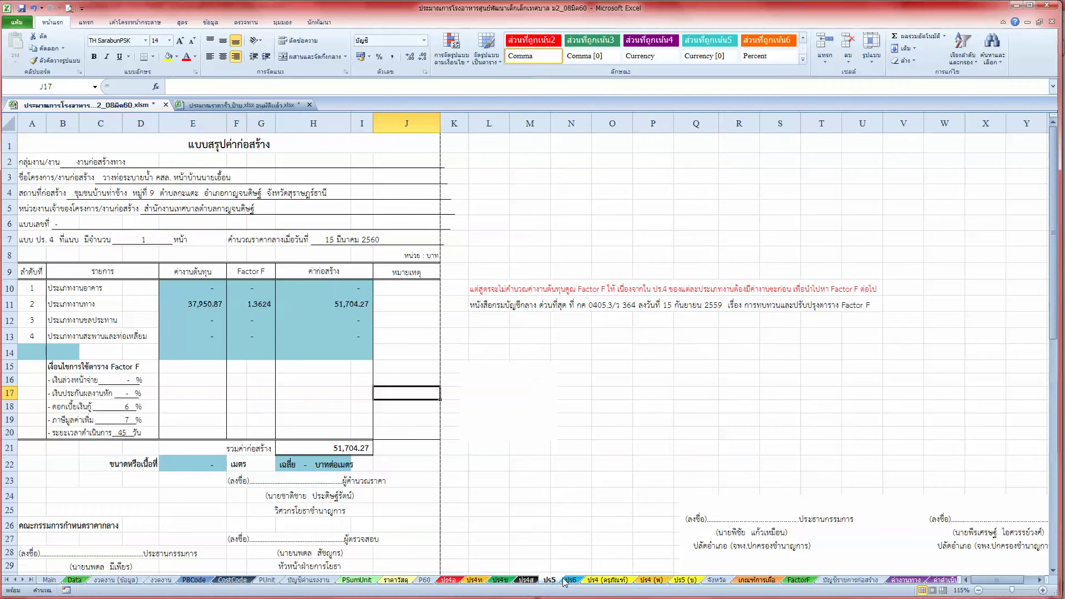
pyautogui.click(571, 581)
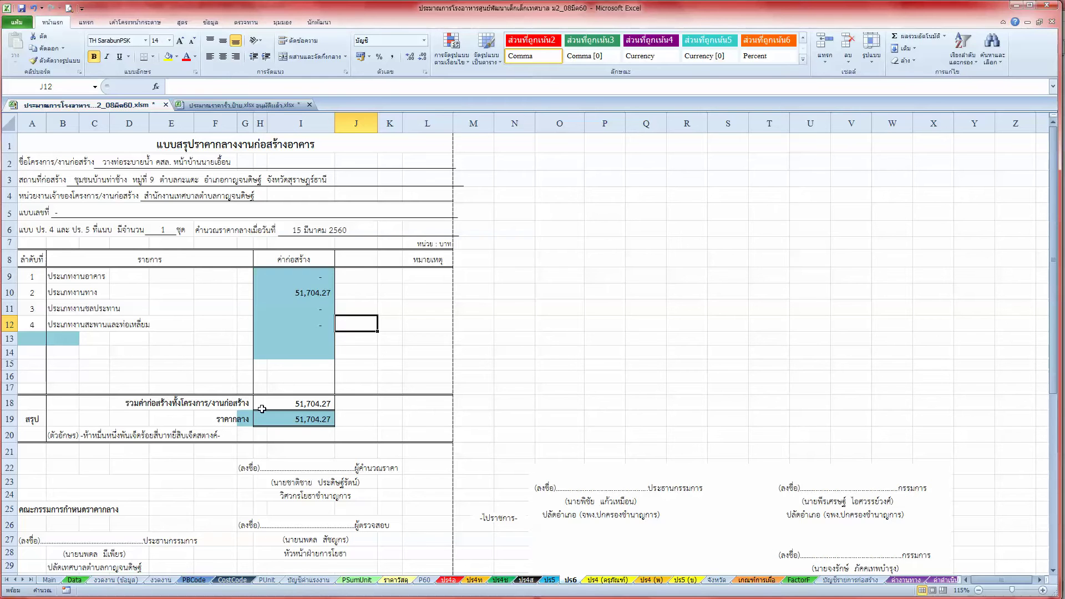
pyautogui.click(232, 580)
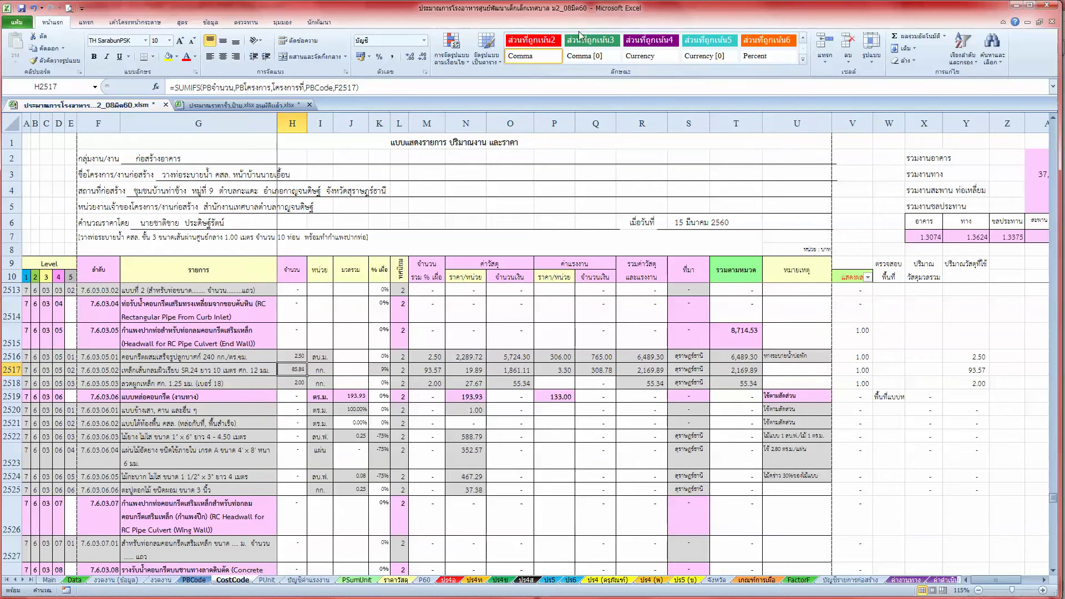
# Recalculate the workbook with Calculate Now so the headwall totals 8,562.87, then dismiss the calendar popup
pyautogui.click(319, 22)
pyautogui.click(181, 23)
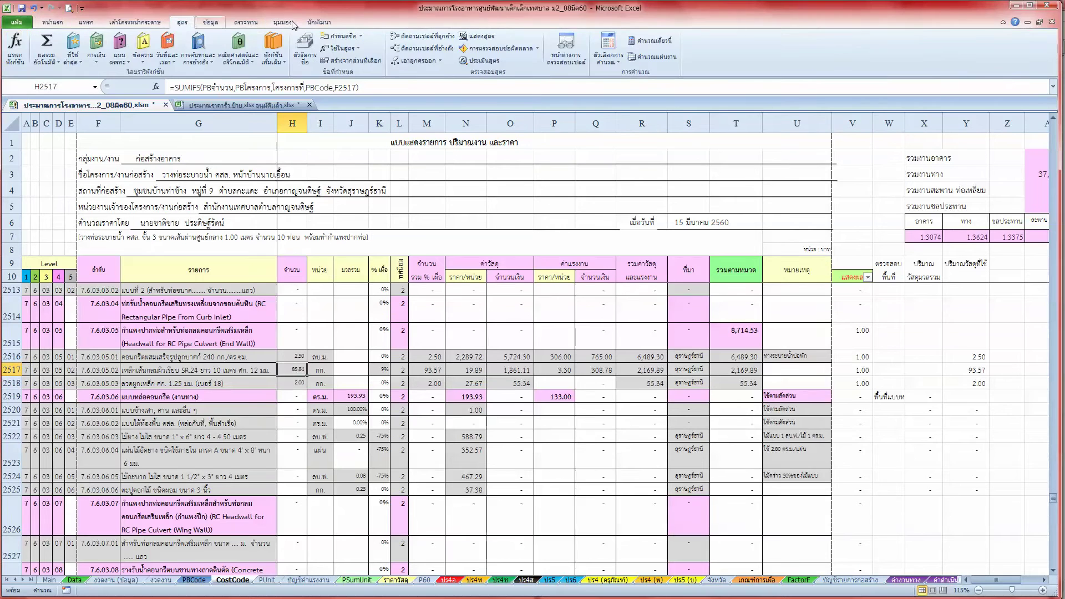
pyautogui.click(654, 45)
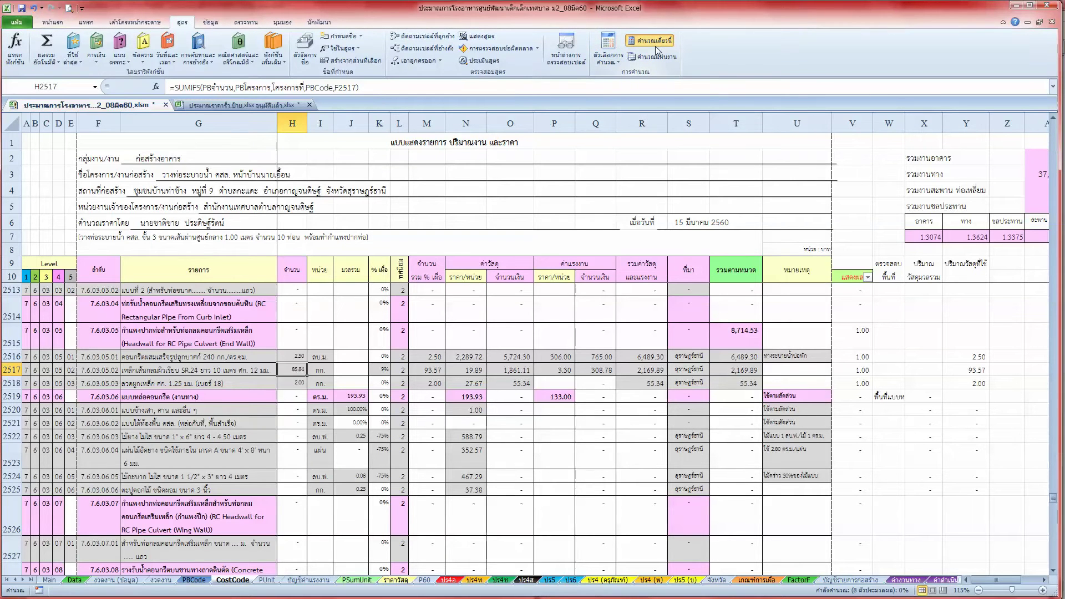
pyautogui.click(1037, 598)
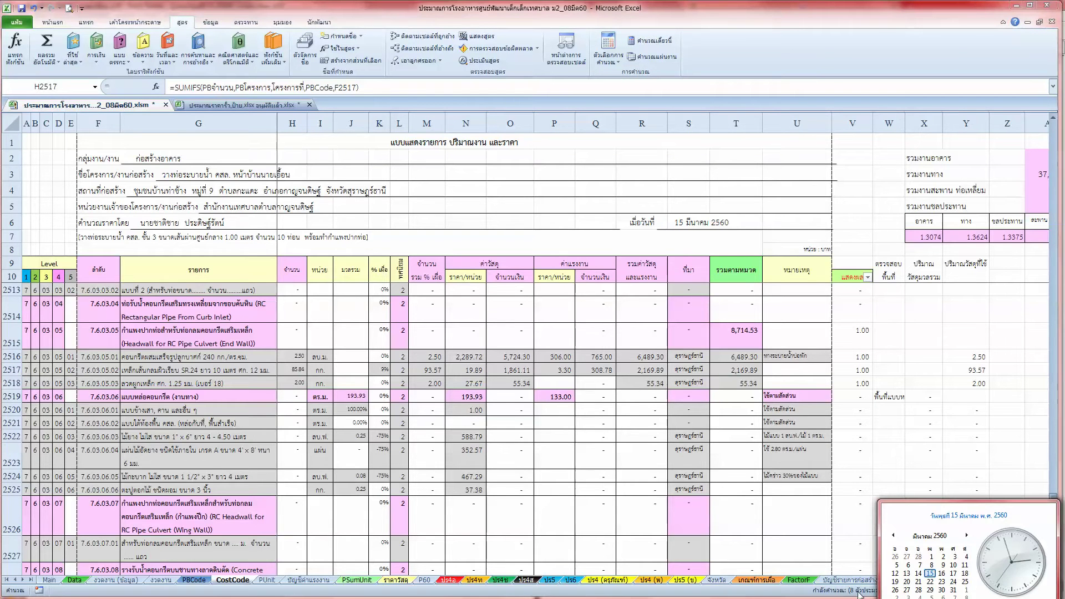
pyautogui.click(1058, 351)
pyautogui.press('Escape')
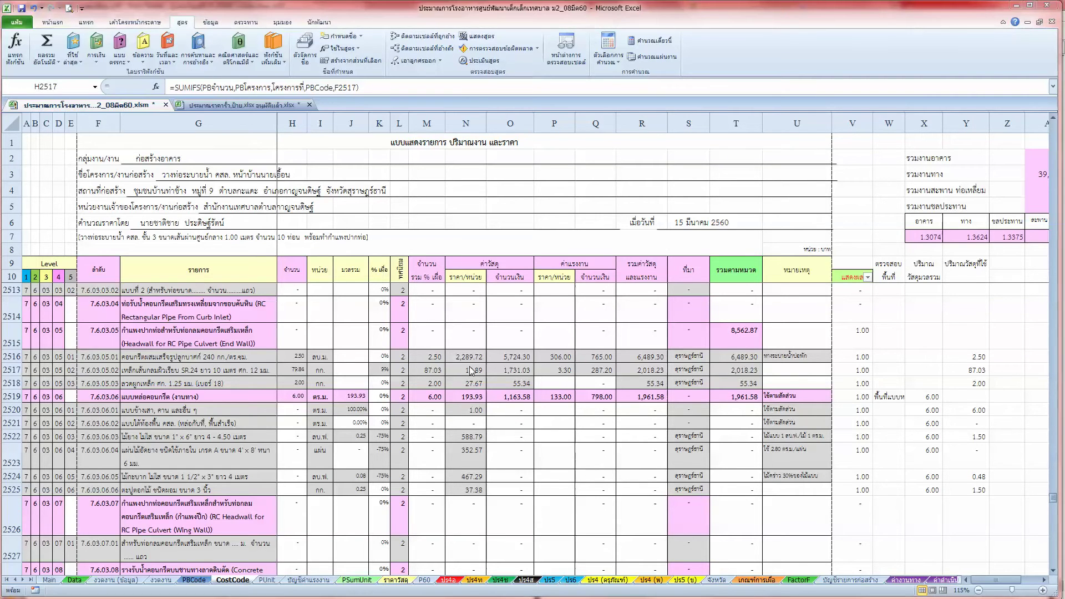
# Check M2516's waste formula, view the Data and งวดงาน sheets, and return to CostCode's M2957
pyautogui.click(431, 361)
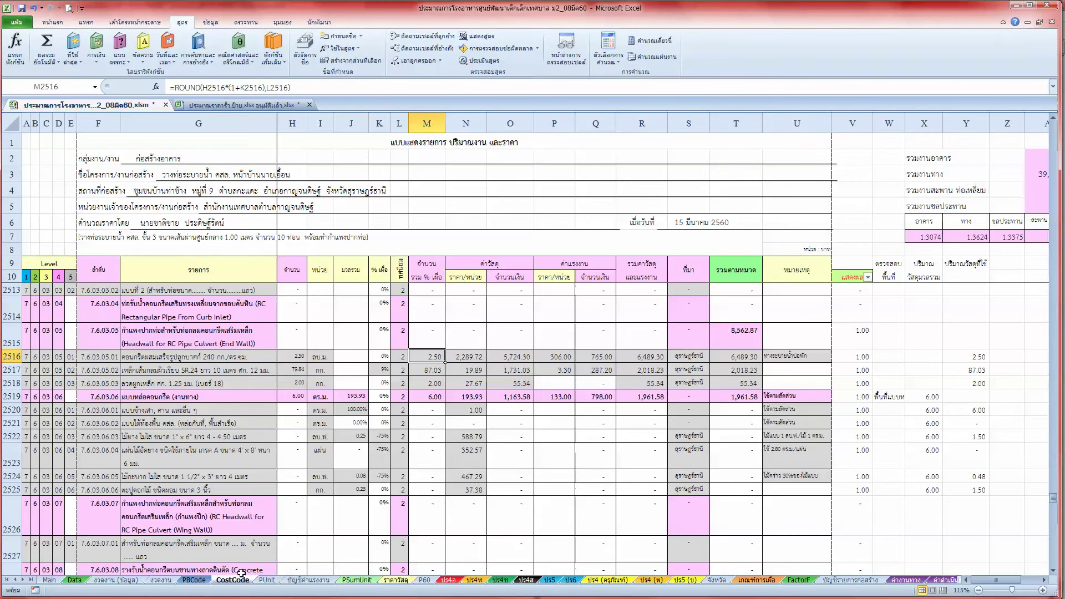
pyautogui.click(75, 580)
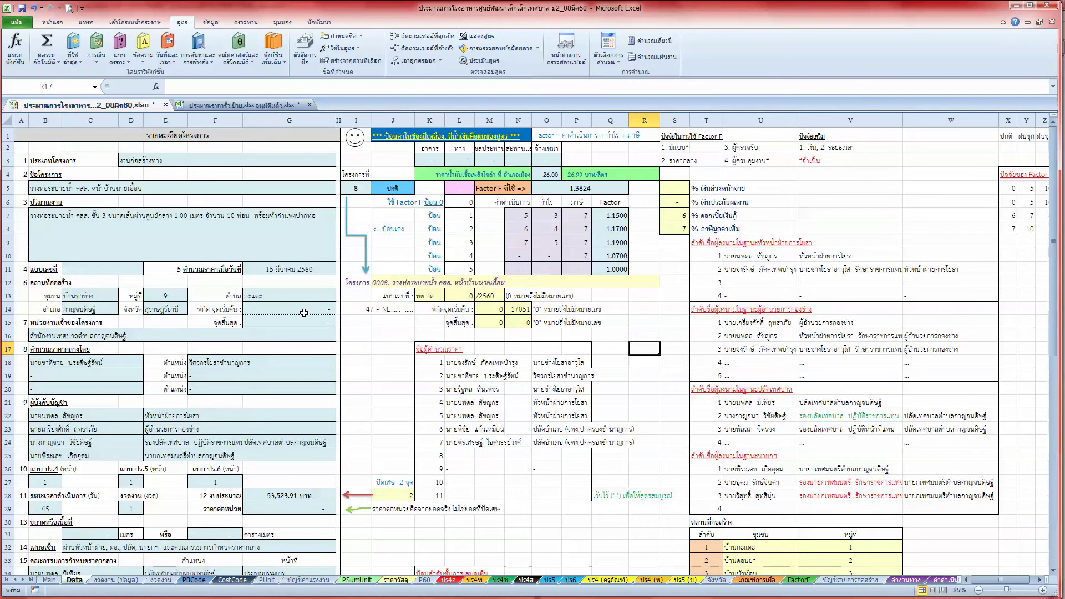
pyautogui.click(358, 144)
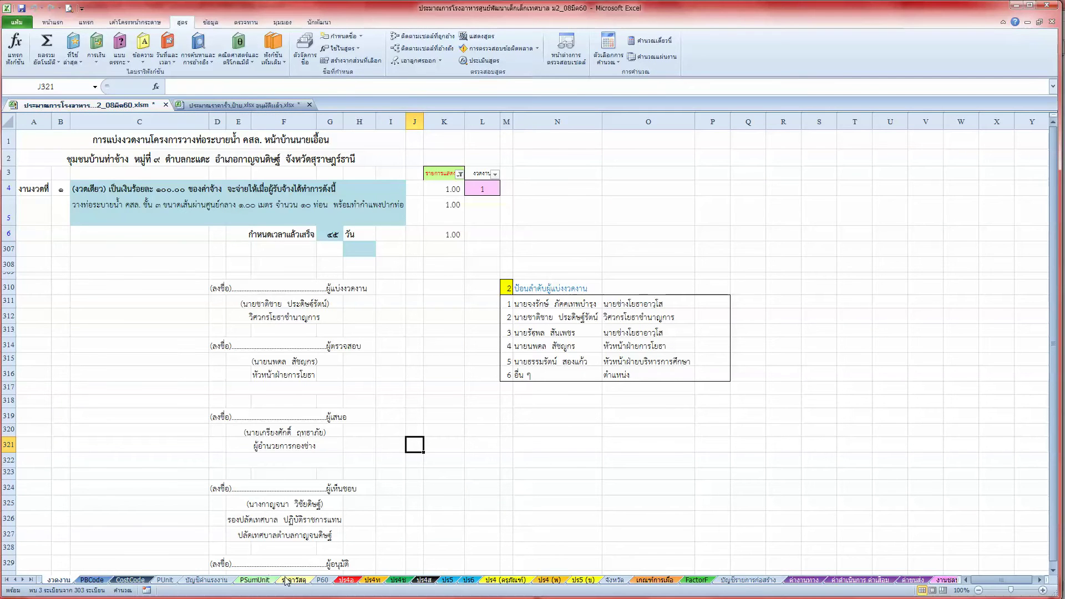
pyautogui.click(131, 580)
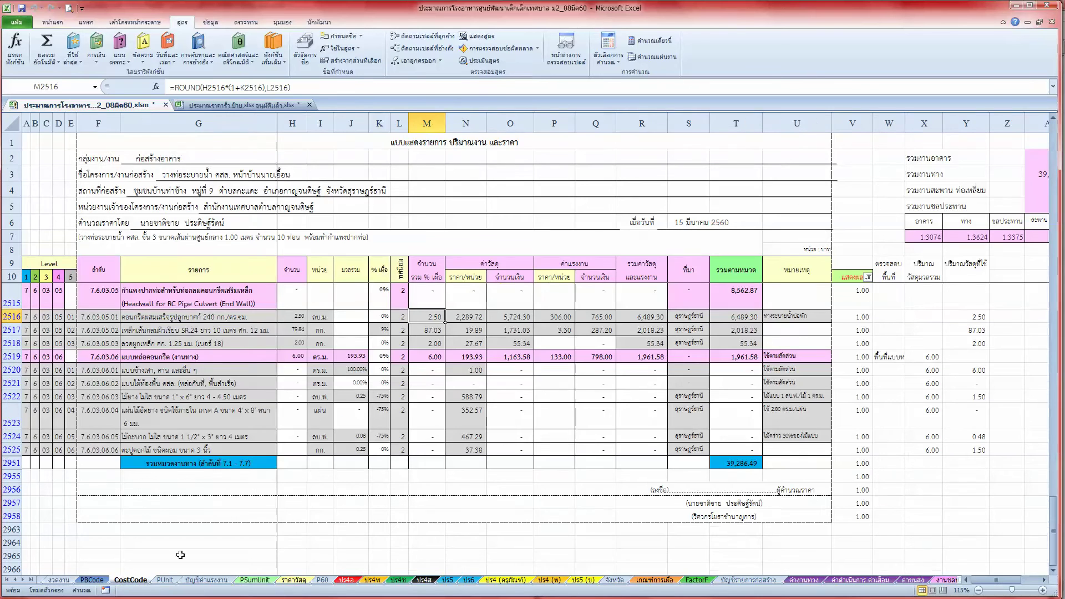
pyautogui.click(508, 499)
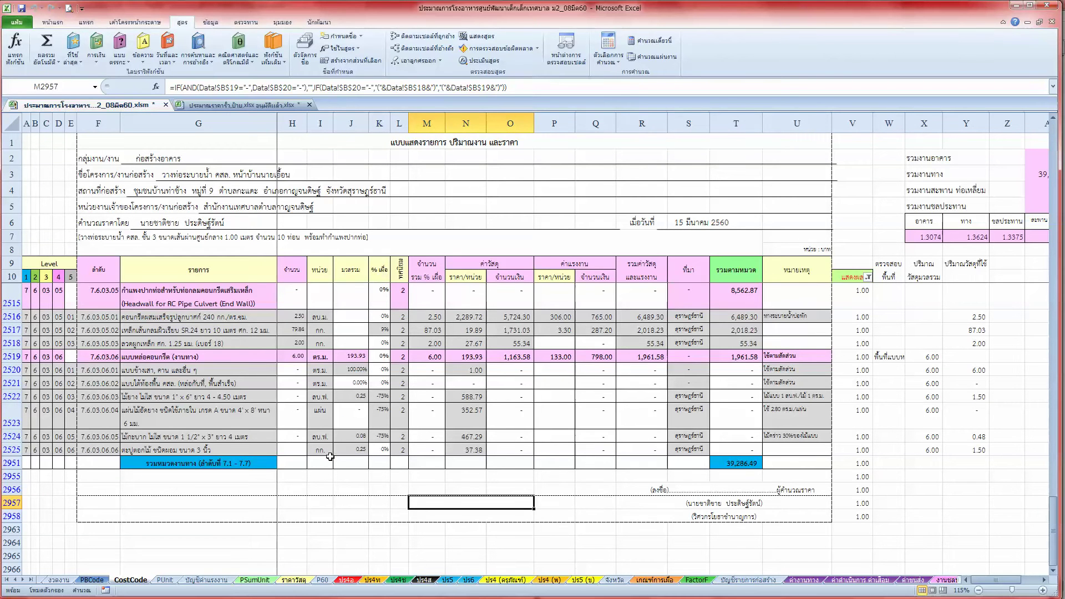
pyautogui.click(69, 8)
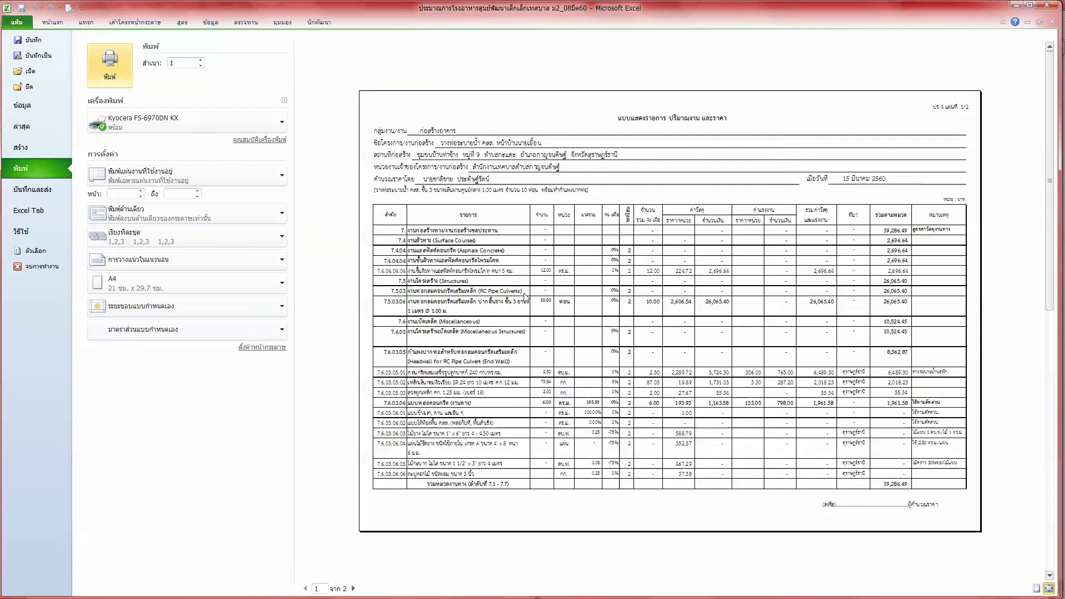
# Close the print preview and return to the CostCode sheet
pyautogui.scroll(-1, 525, 298)
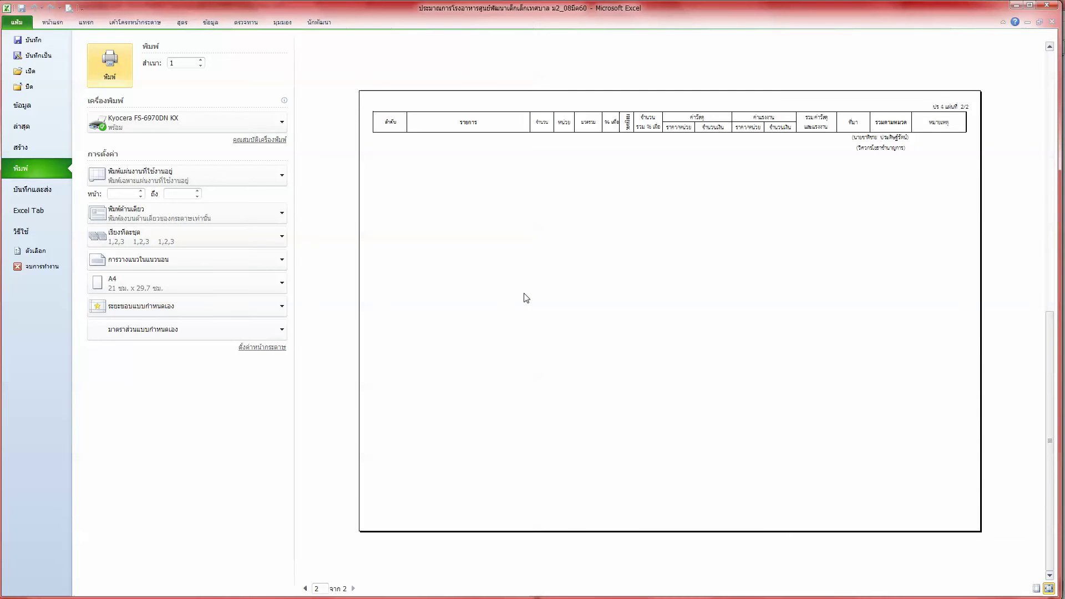
pyautogui.scroll(1, 526, 297)
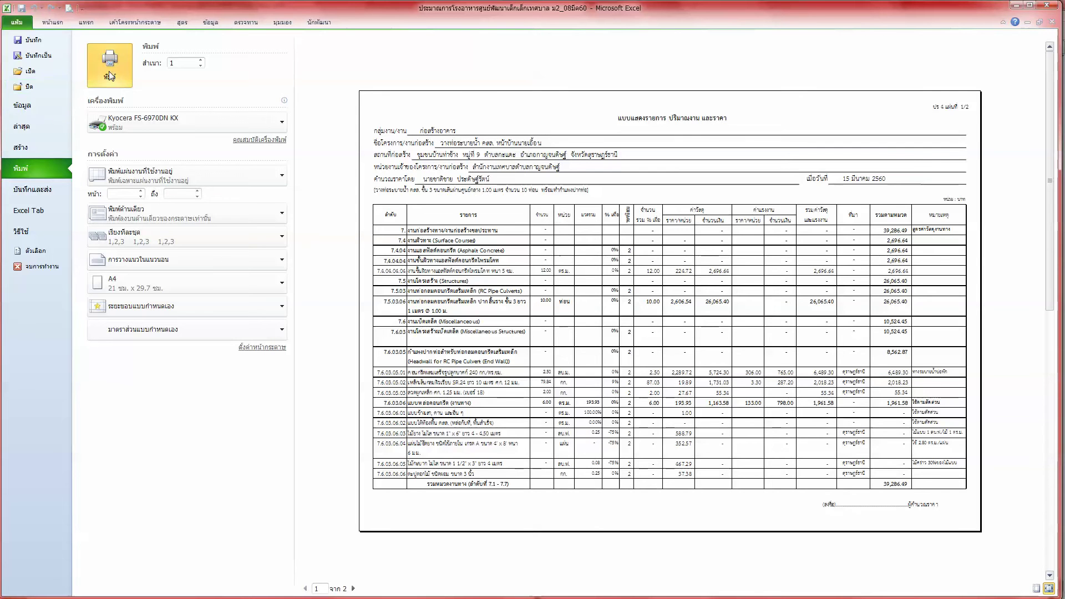
pyautogui.click(58, 22)
pyautogui.scroll(1, 187, 371)
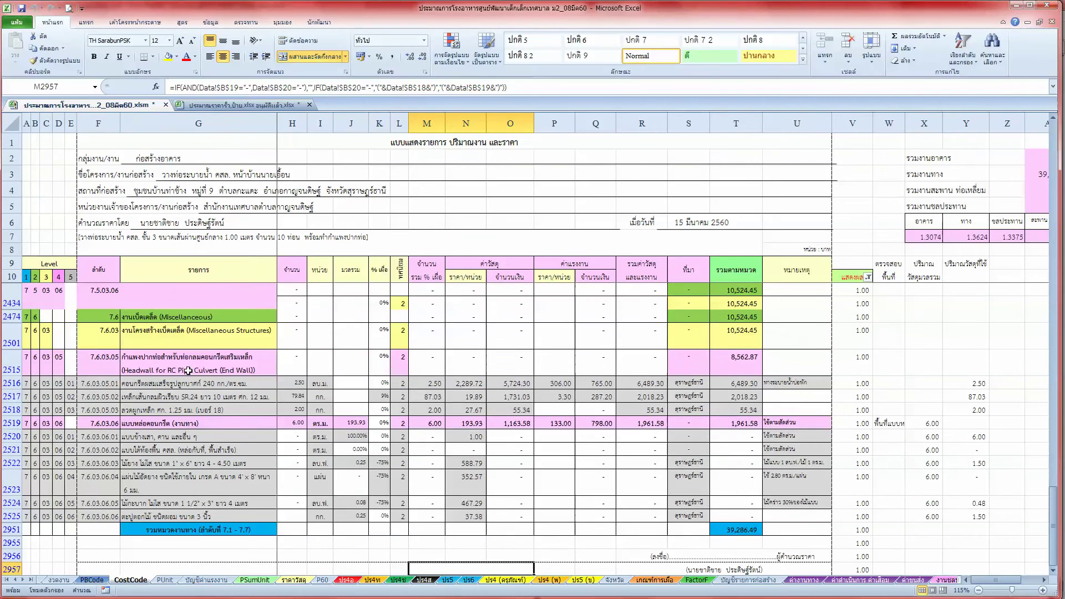
pyautogui.scroll(1, 187, 372)
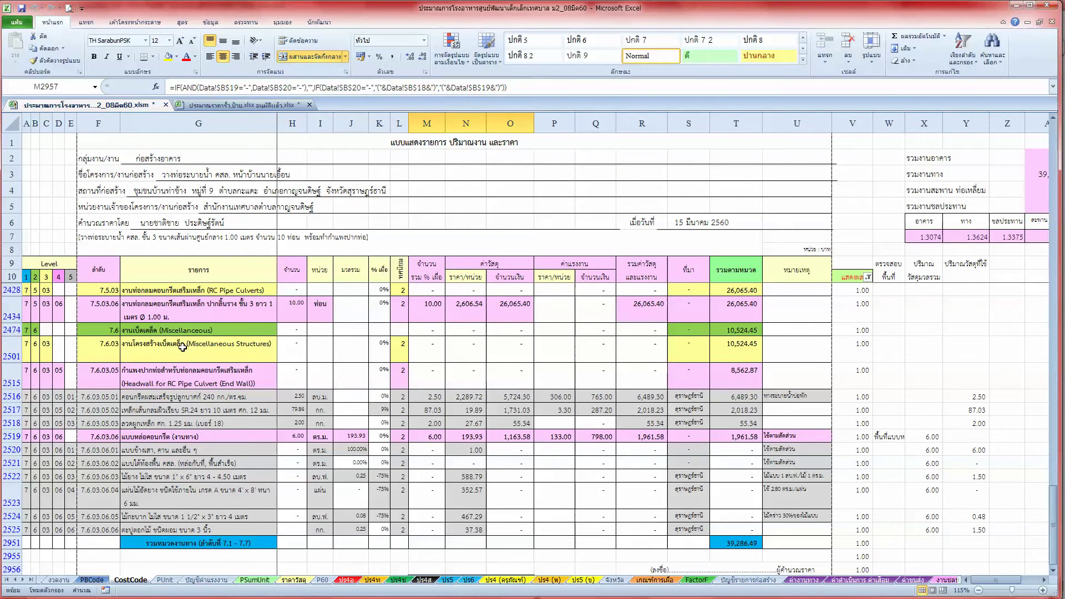
# Shrink the Miscellaneous Structures row 2501 to a single-line height of 14.25
pyautogui.click(183, 348)
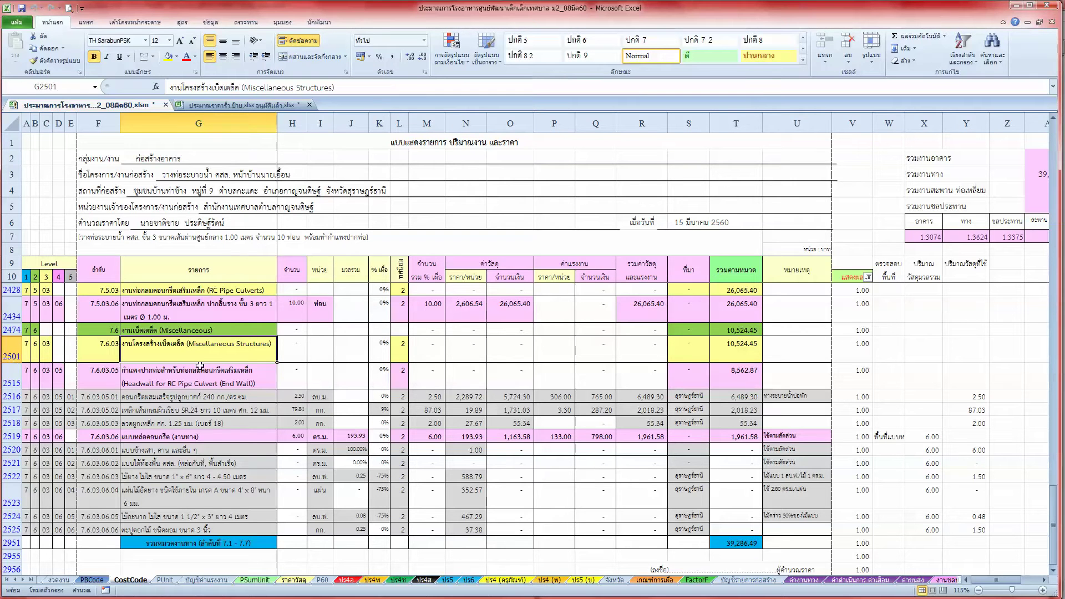
pyautogui.doubleClick(190, 343)
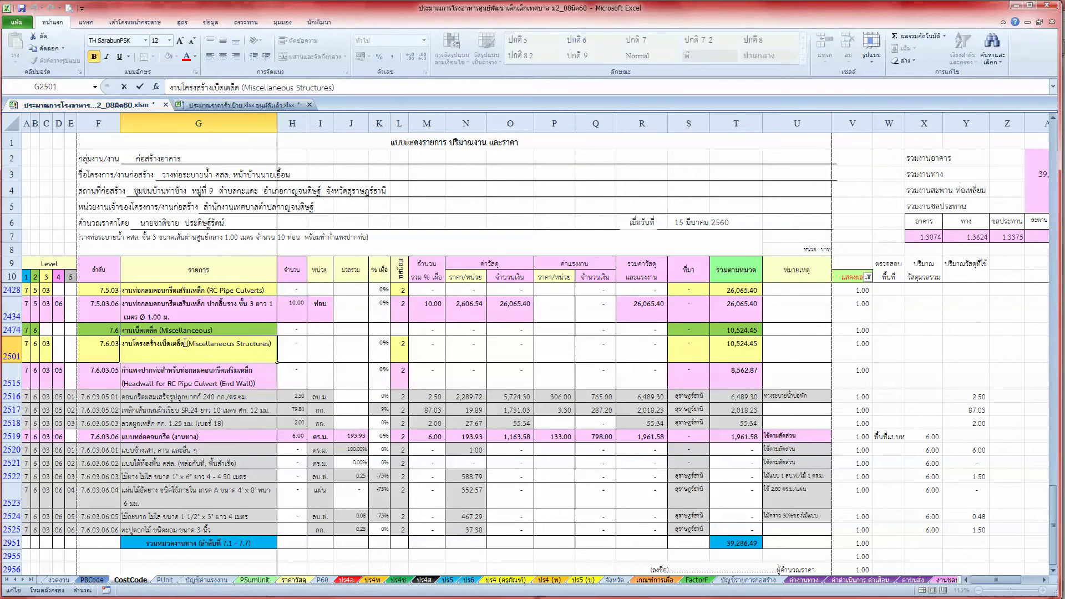
pyautogui.hotkey('shift', 'Return')
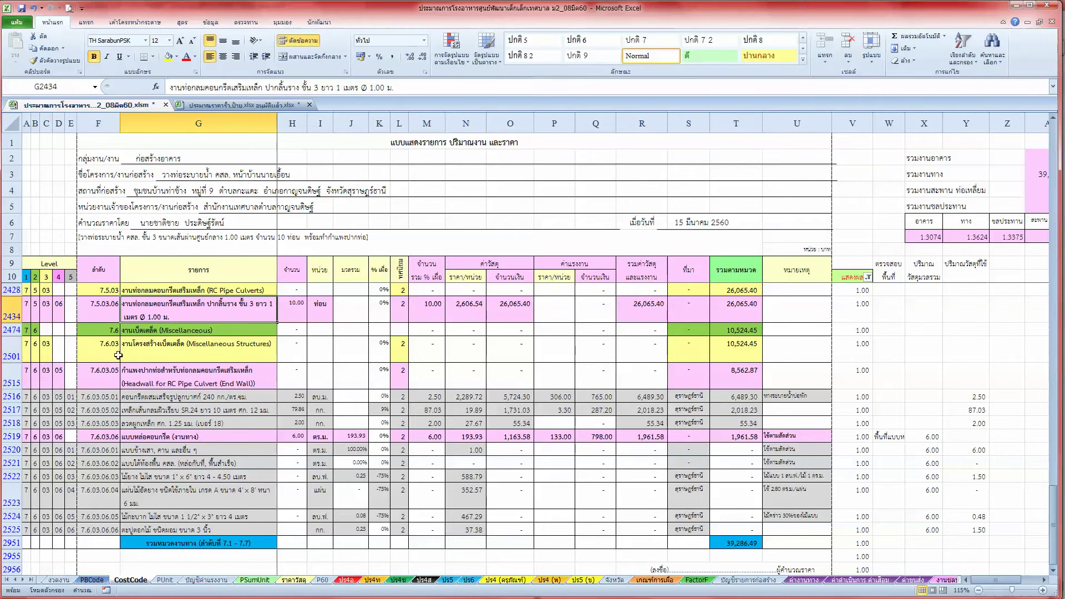
pyautogui.moveTo(20, 362); pyautogui.dragTo(12, 349)
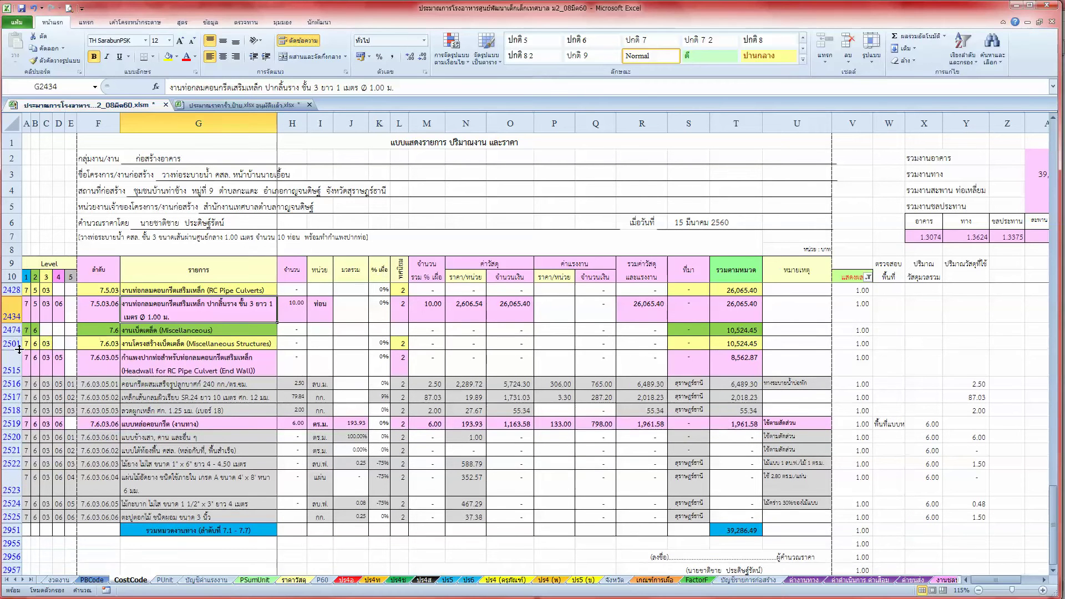
pyautogui.click(69, 8)
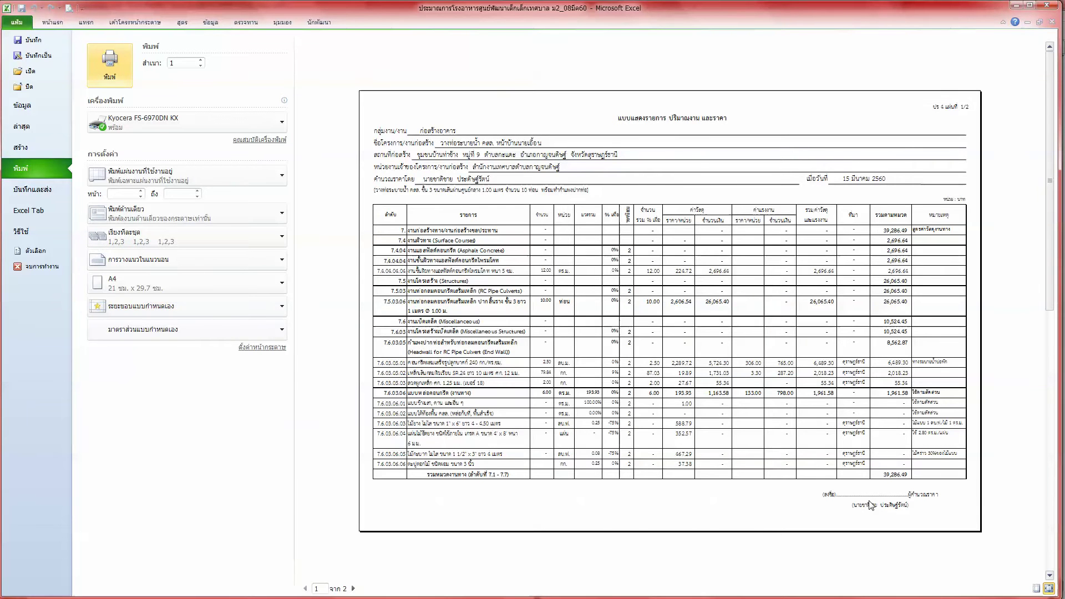
pyautogui.scroll(-1, 460, 355)
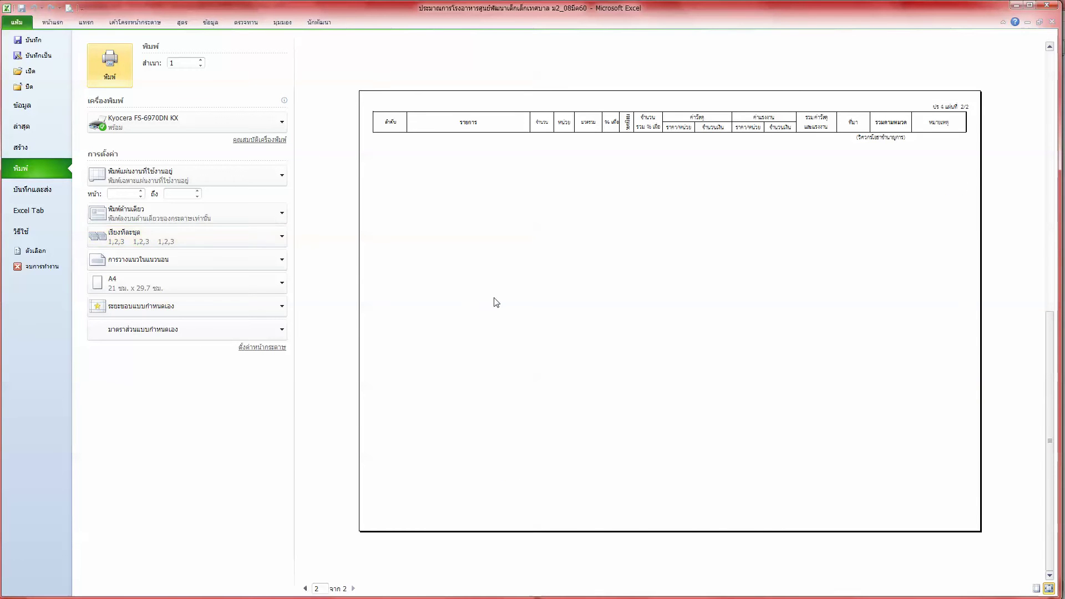
pyautogui.scroll(1, 484, 297)
pyautogui.click(86, 22)
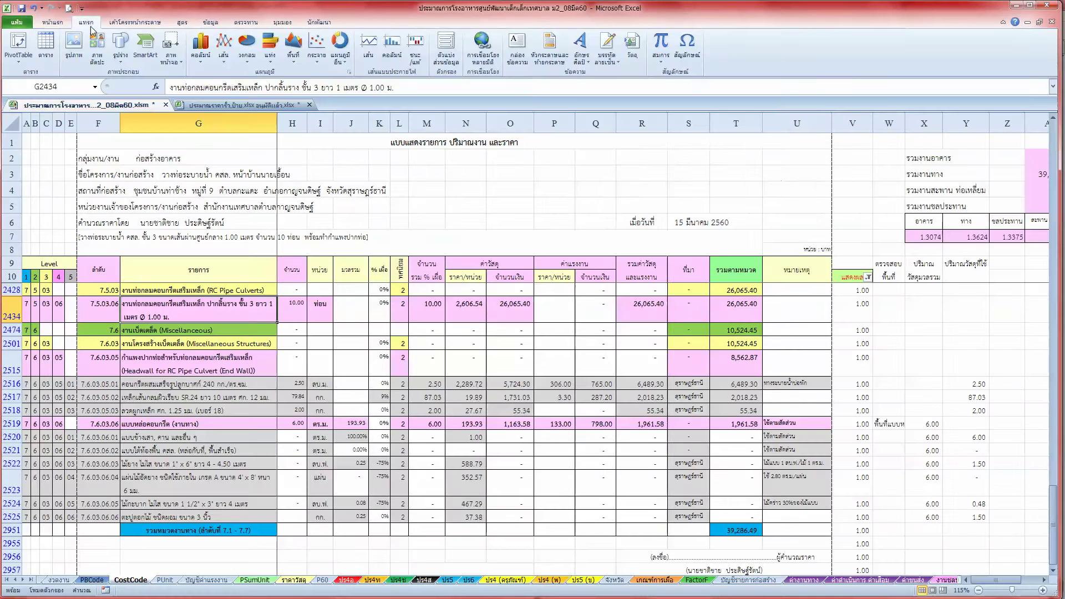
pyautogui.click(258, 367)
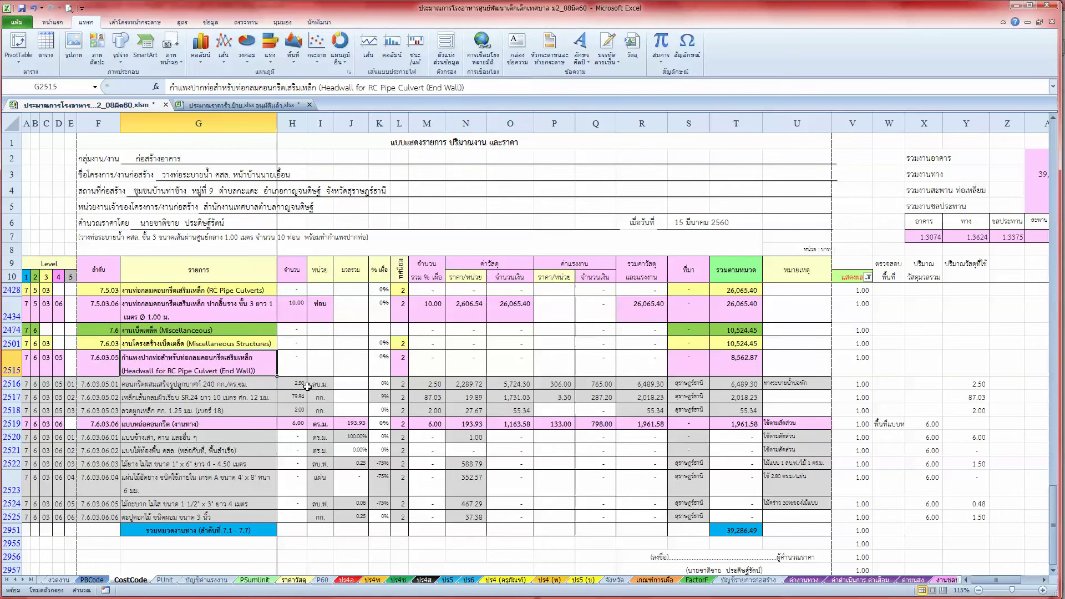
pyautogui.scroll(1, 307, 386)
pyautogui.scroll(1, 288, 383)
pyautogui.scroll(1, 273, 379)
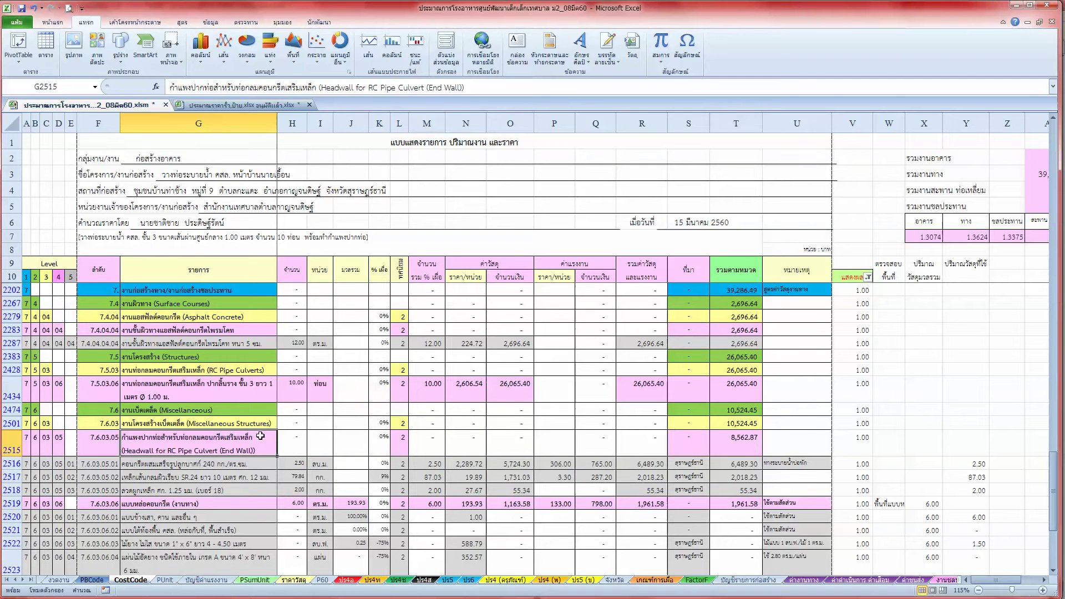
pyautogui.scroll(-1, 264, 444)
pyautogui.scroll(-1, 271, 460)
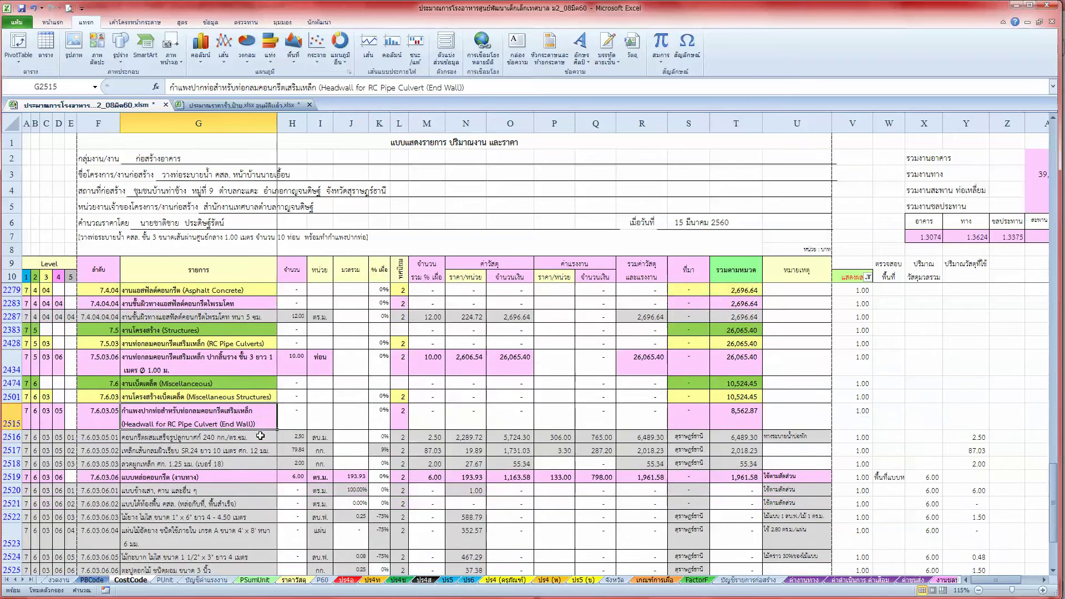
pyautogui.scroll(-1, 276, 477)
pyautogui.scroll(-1, 279, 485)
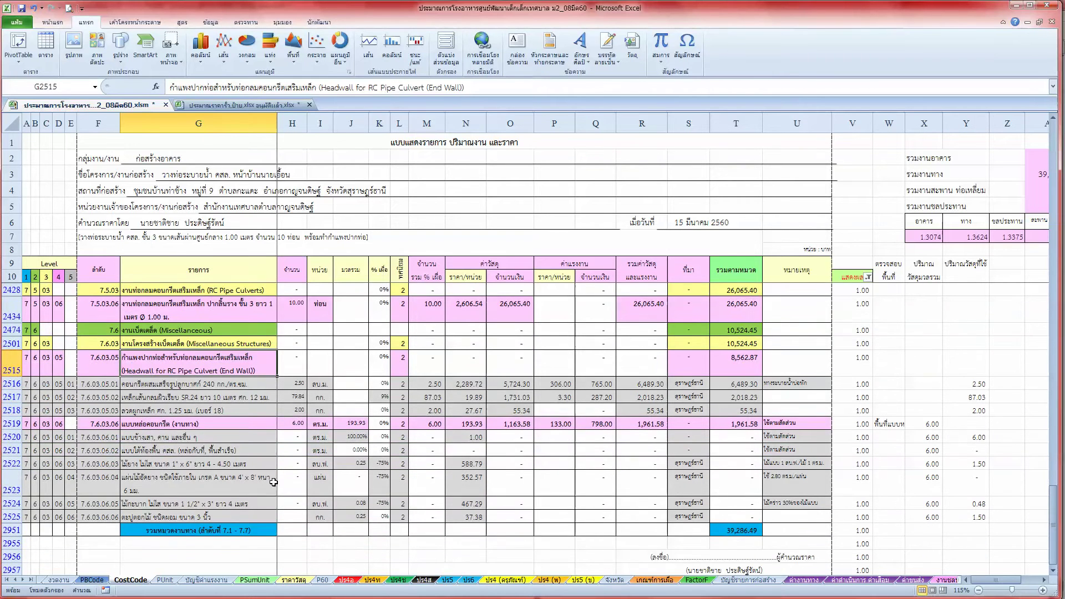
# Shrink the 7.6.03.05 RC pipe headwall row 2515 to one line and check the print preview
pyautogui.scroll(-1, 274, 483)
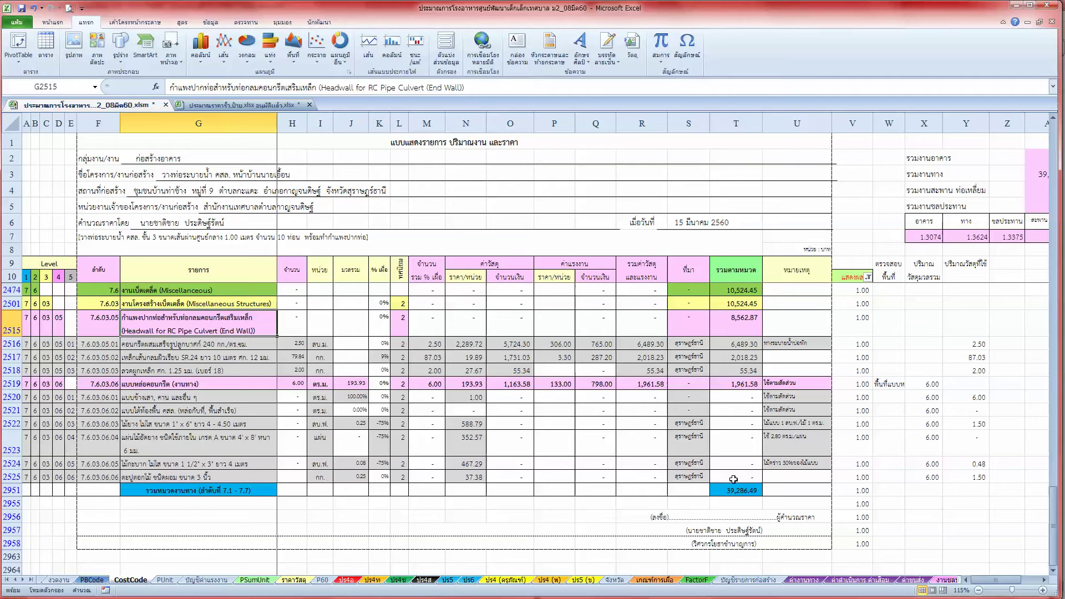
pyautogui.scroll(1, 499, 433)
pyautogui.scroll(1, 494, 433)
pyautogui.scroll(1, 488, 429)
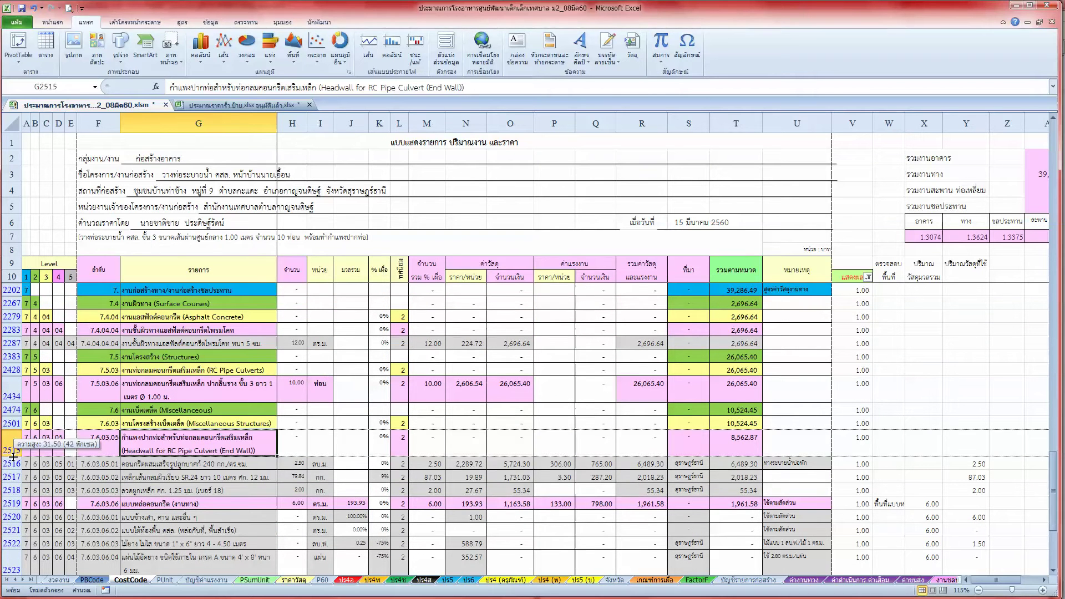
pyautogui.moveTo(13, 456); pyautogui.dragTo(14, 443)
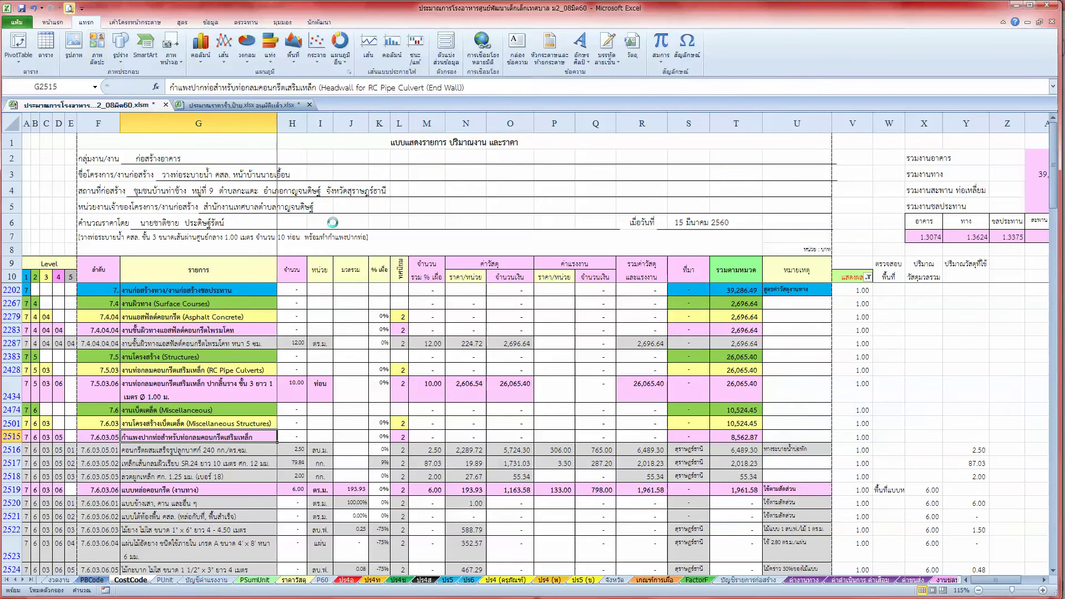
pyautogui.hotkey('ctrl', 'p')
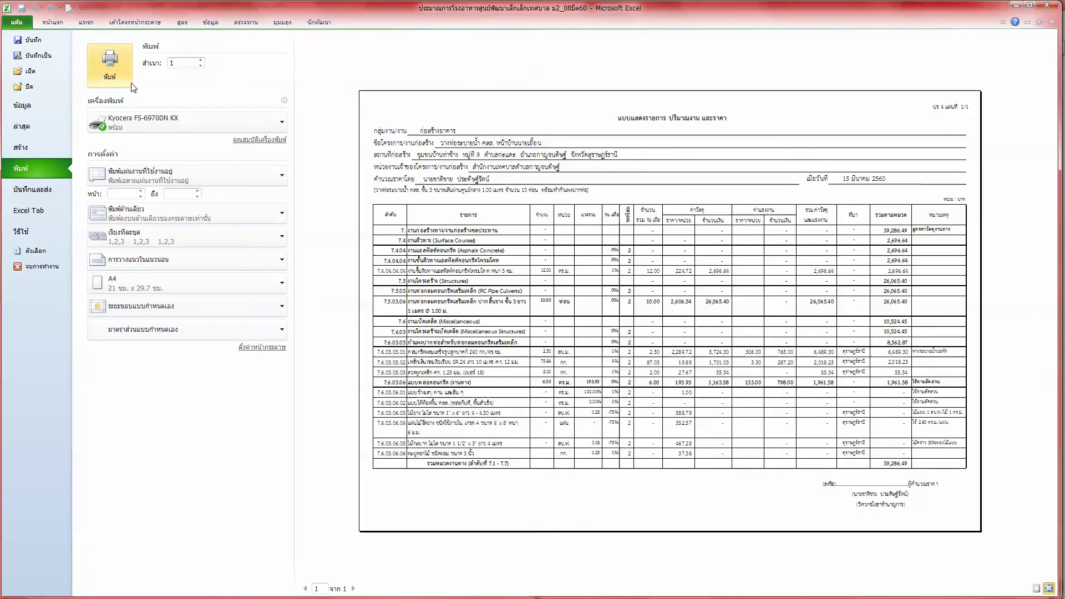
pyautogui.click(59, 25)
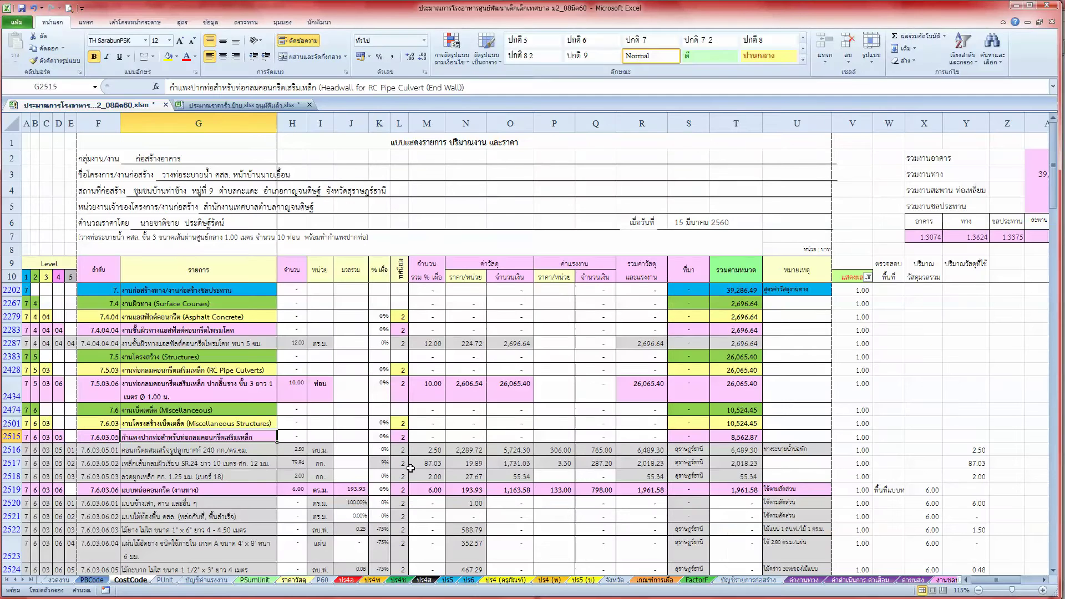
# Review the ปร5 and ปร6 price summaries against the budget PDF, then open FactorF
pyautogui.click(448, 580)
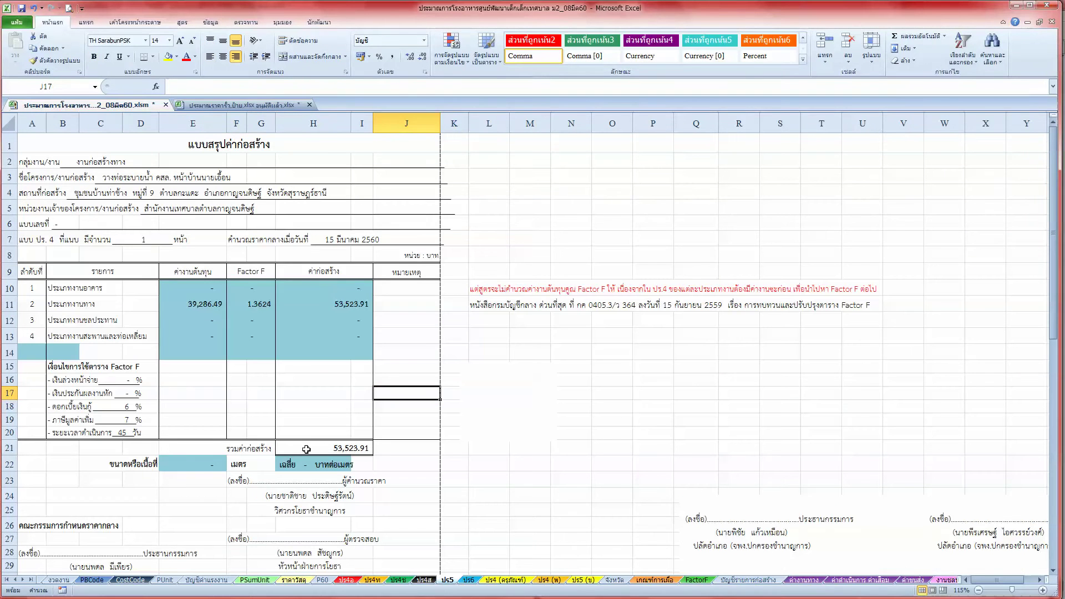
pyautogui.click(469, 580)
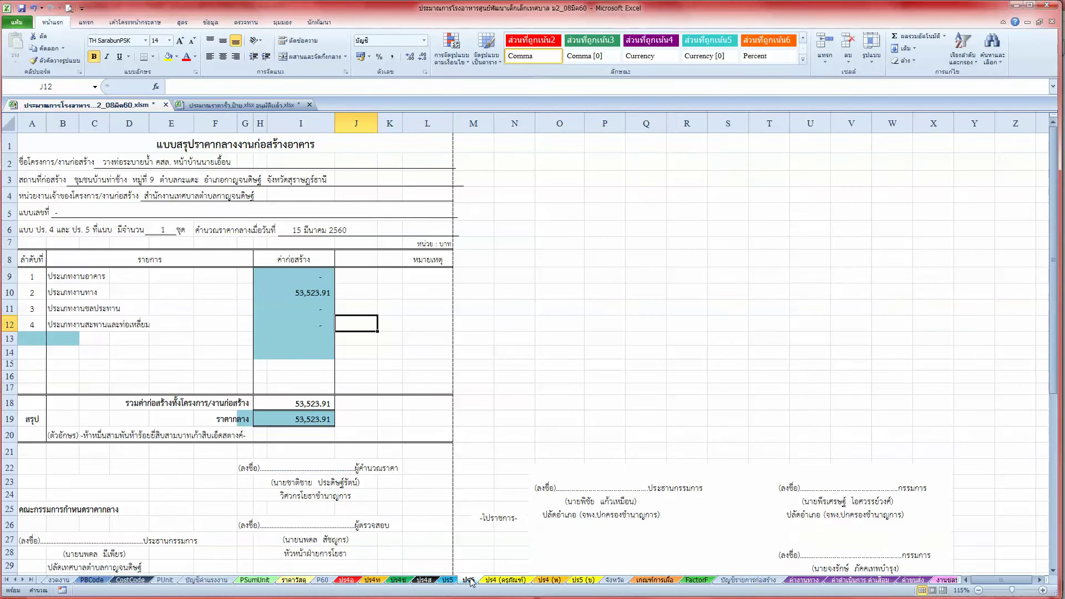
pyautogui.click(357, 419)
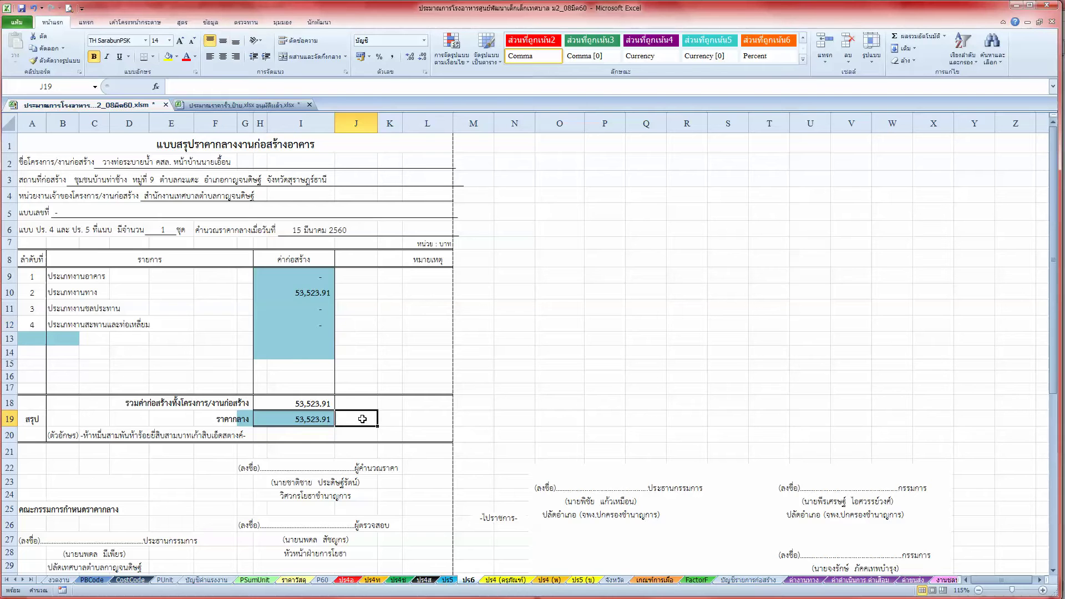
pyautogui.hotkey('alt', 'Tab')
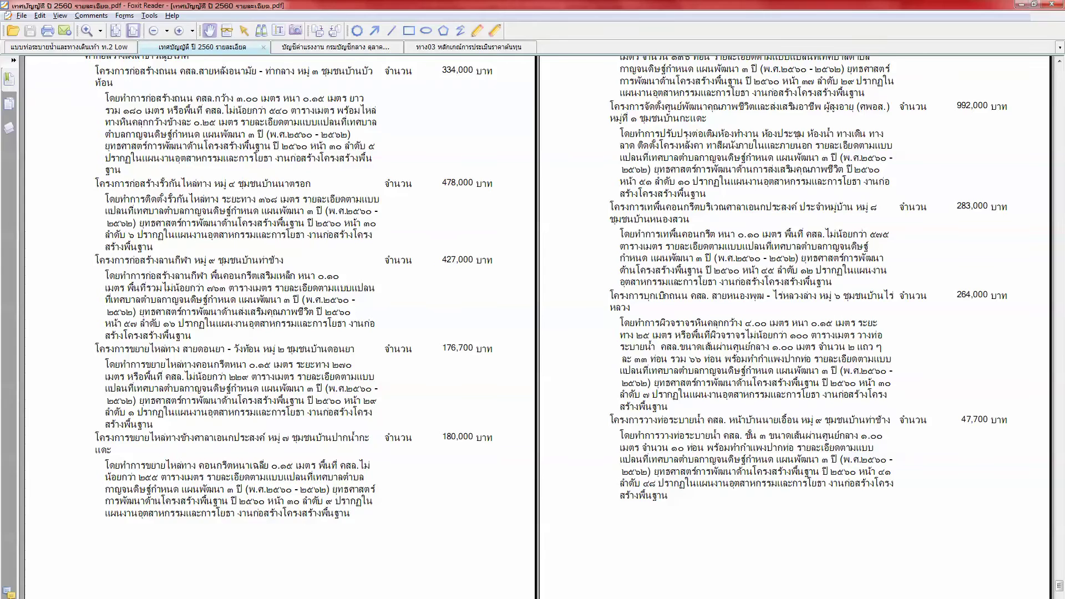
pyautogui.hotkey('alt', 'Tab')
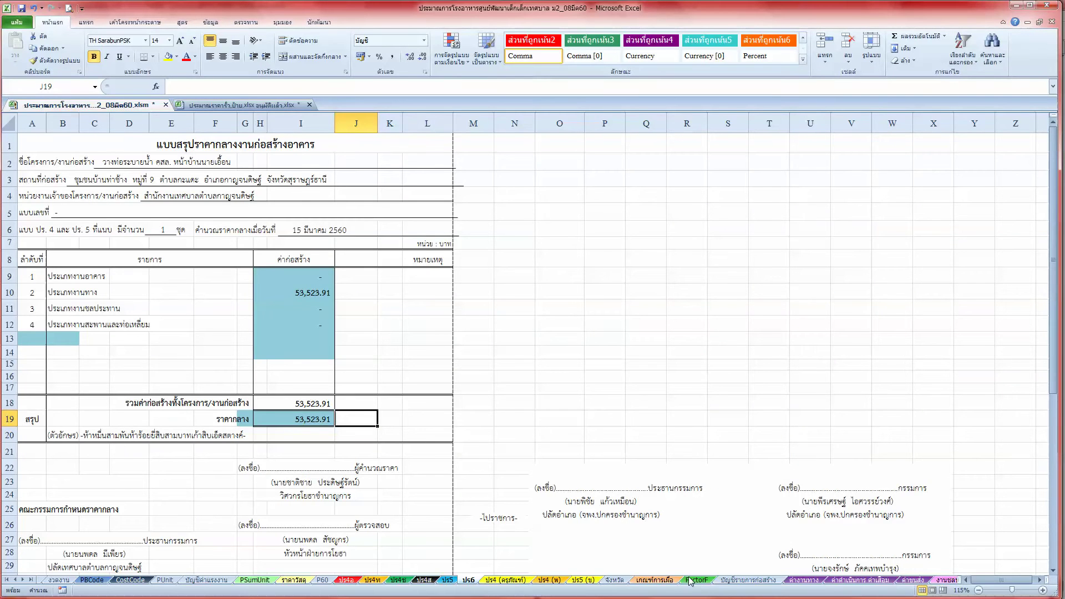
pyautogui.click(687, 580)
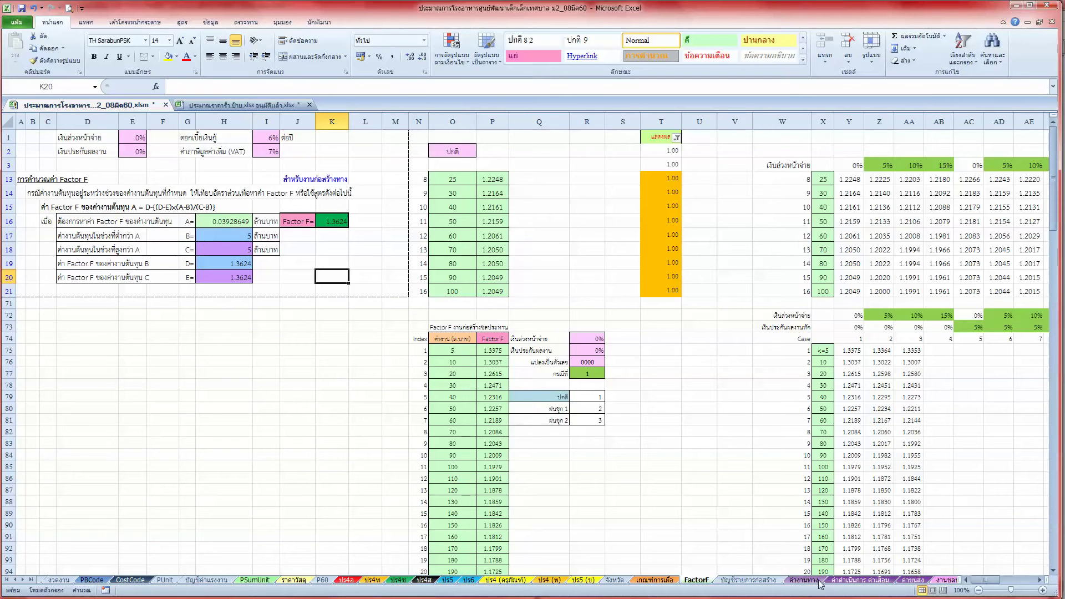
# Inspect the material quantity formulas in R594 and R451 on the ค่างานทาง sheet
pyautogui.click(799, 580)
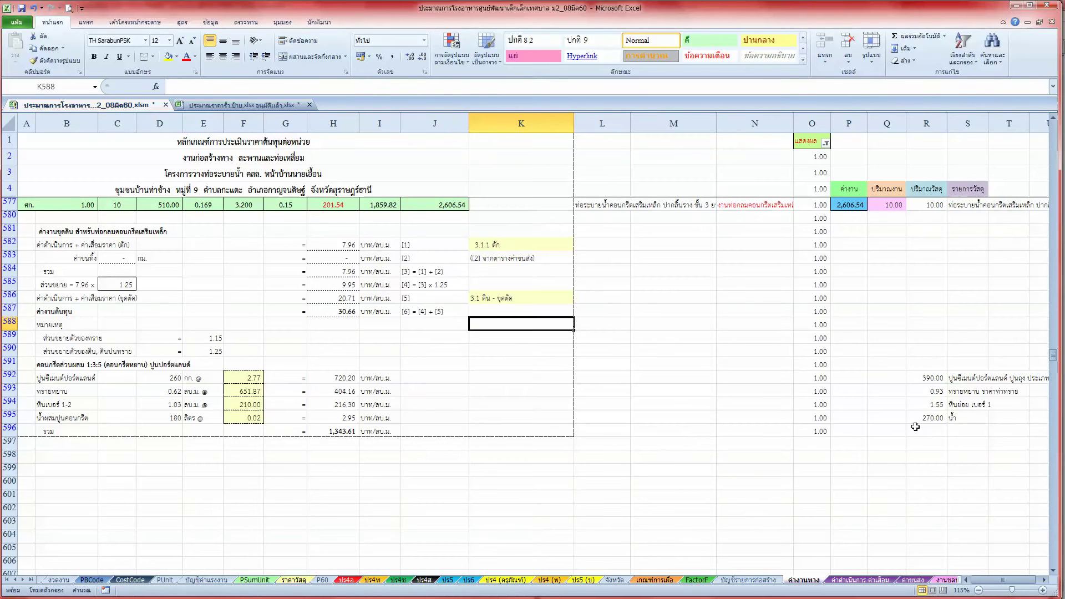
pyautogui.click(923, 408)
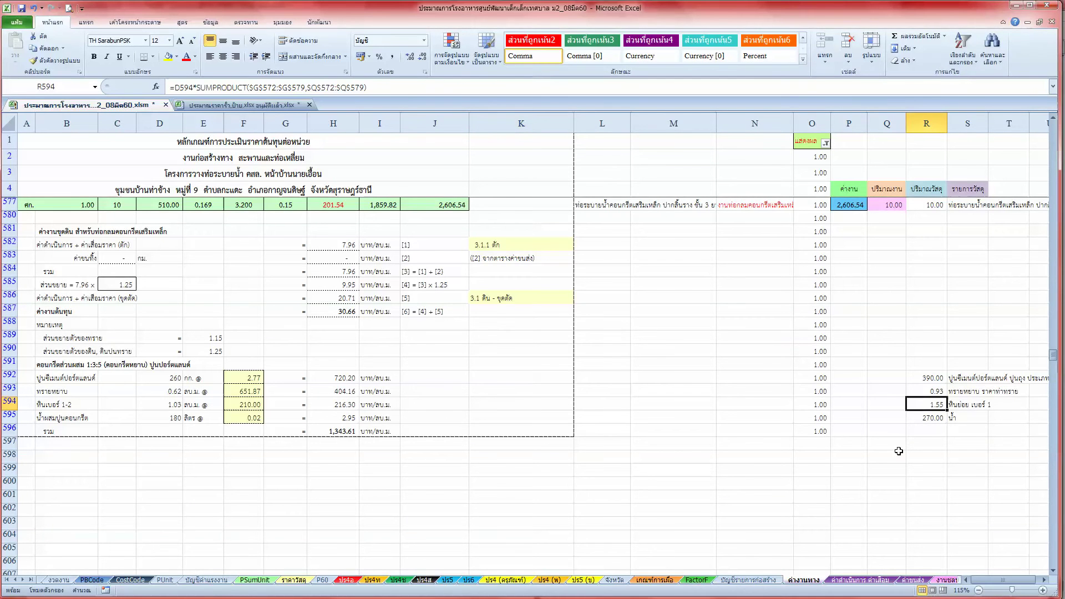
pyautogui.scroll(3, 899, 451)
pyautogui.scroll(3, 899, 450)
pyautogui.scroll(3, 898, 451)
pyautogui.scroll(3, 899, 451)
pyautogui.scroll(3, 898, 451)
pyautogui.click(927, 338)
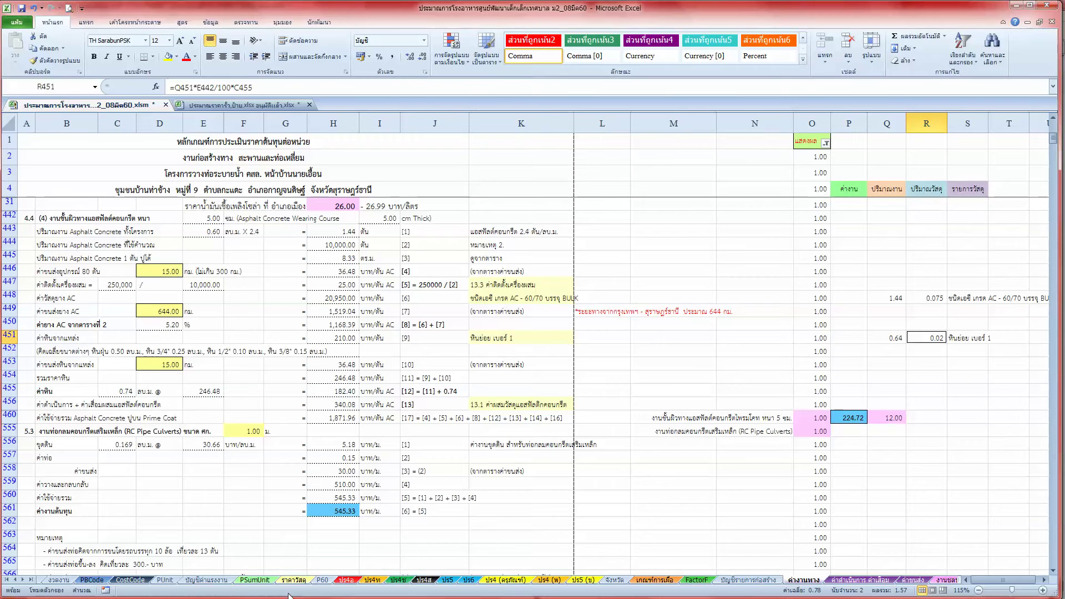
# Check the SUMIF formula in J840 on ราคาวัสดุ, then return to CostCode
pyautogui.click(294, 581)
pyautogui.click(468, 319)
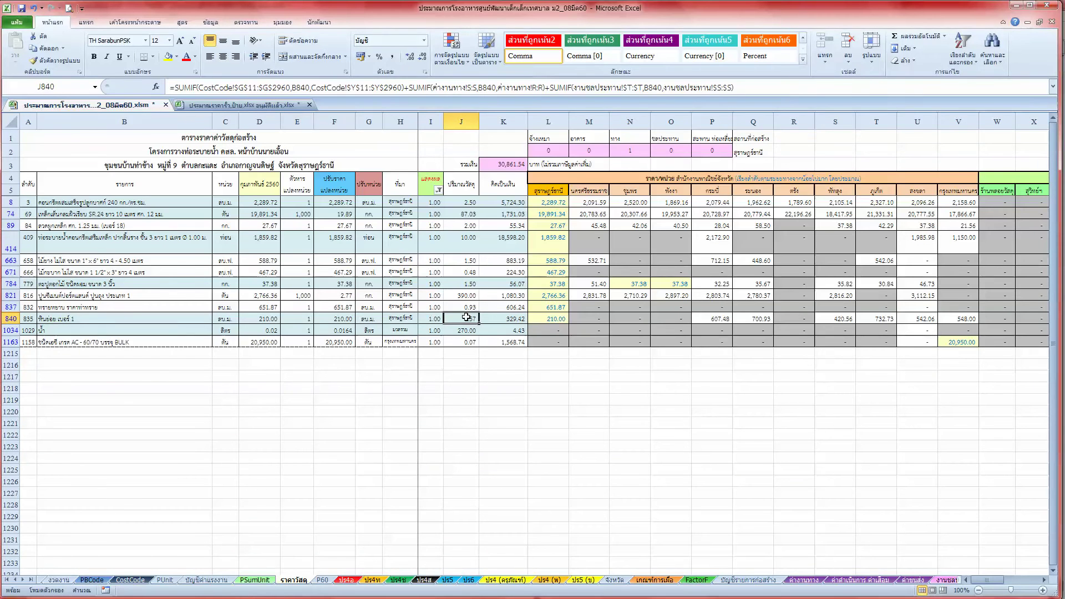
pyautogui.click(10, 319)
pyautogui.click(463, 318)
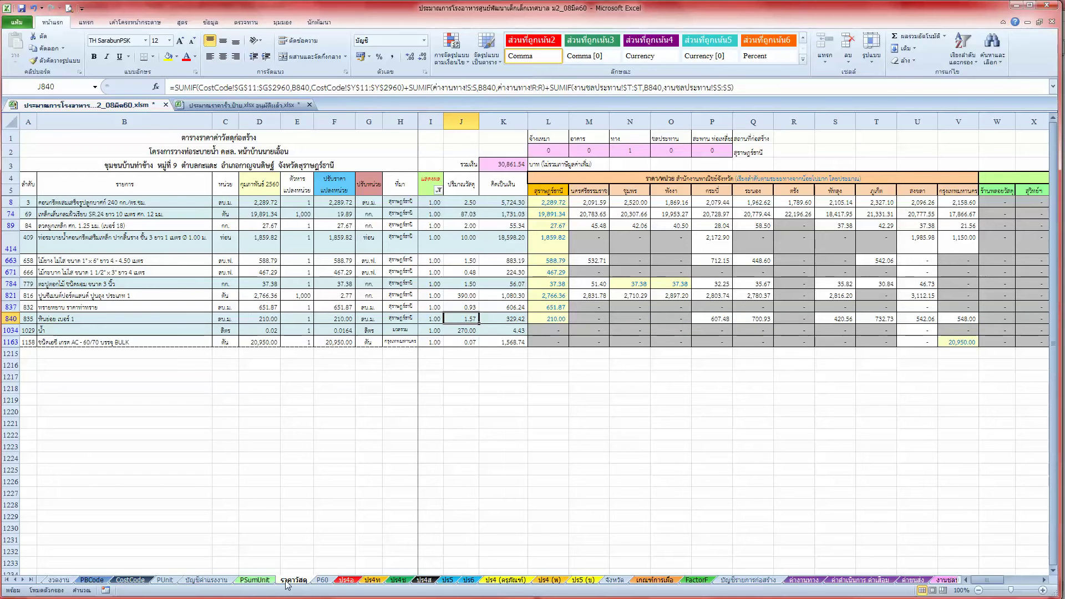
pyautogui.click(131, 579)
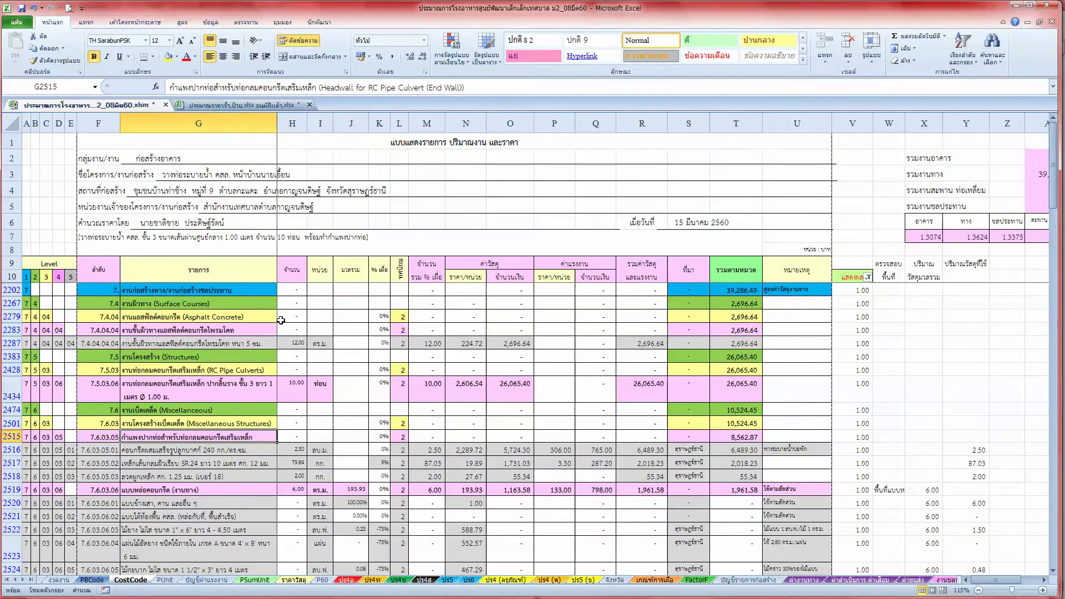
# Locate the formwork and timber items from row 2519 and inspect Y2522's formula =X2522*J2522
pyautogui.click(219, 463)
pyautogui.scroll(-1, 217, 468)
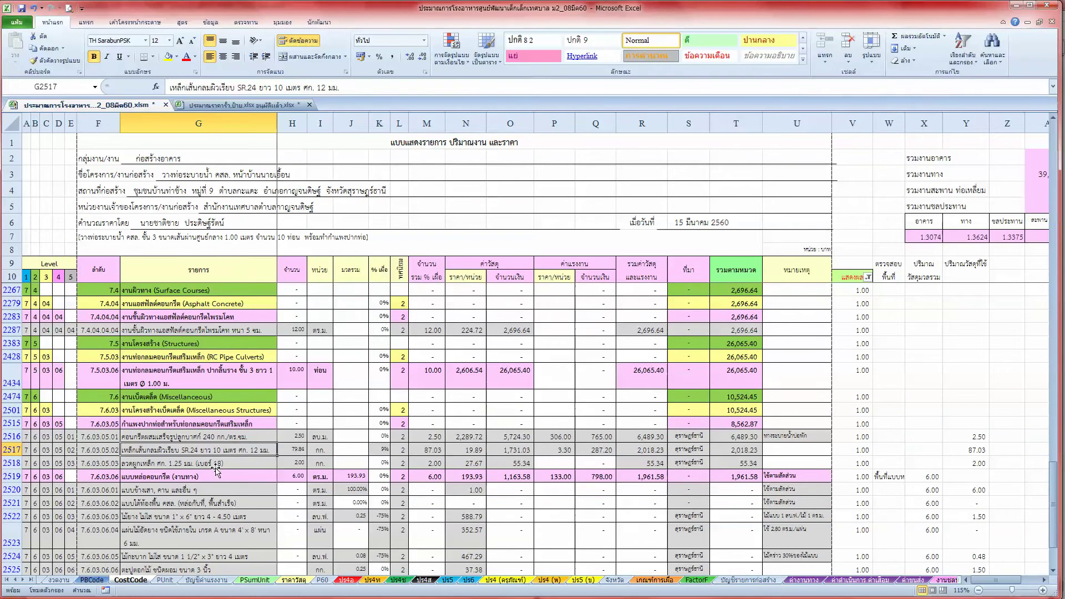
pyautogui.click(151, 475)
pyautogui.scroll(-2, 150, 475)
pyautogui.scroll(-1, 151, 475)
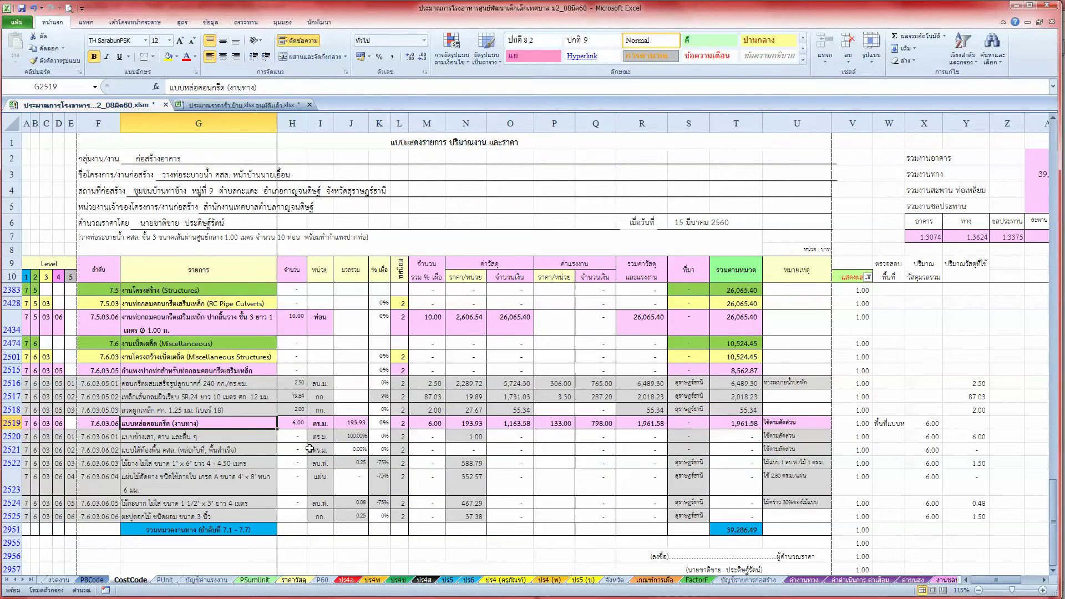
pyautogui.click(124, 463)
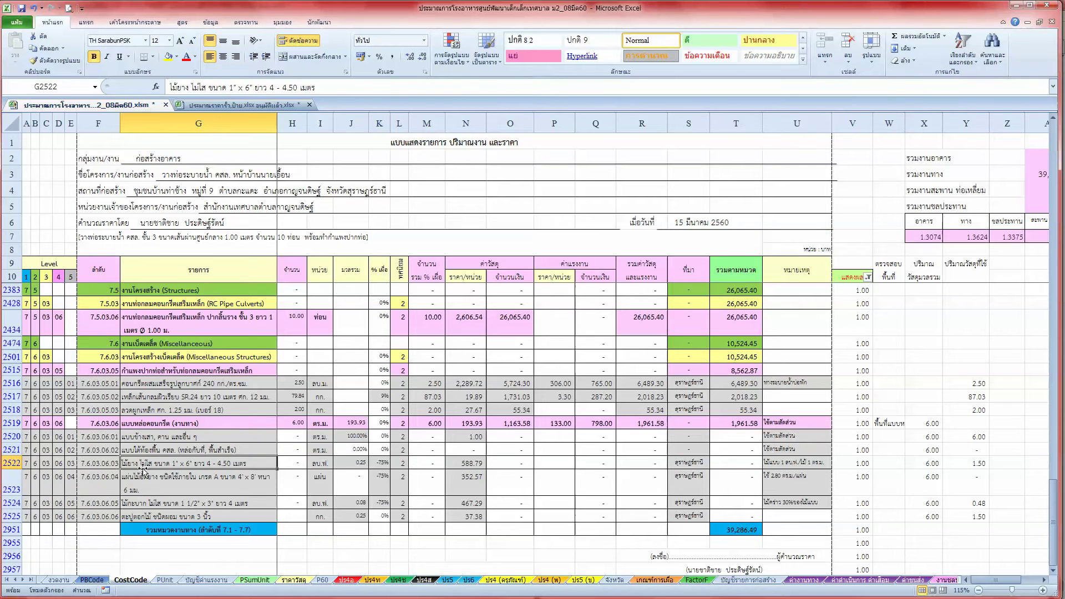
pyautogui.click(967, 463)
pyautogui.click(979, 271)
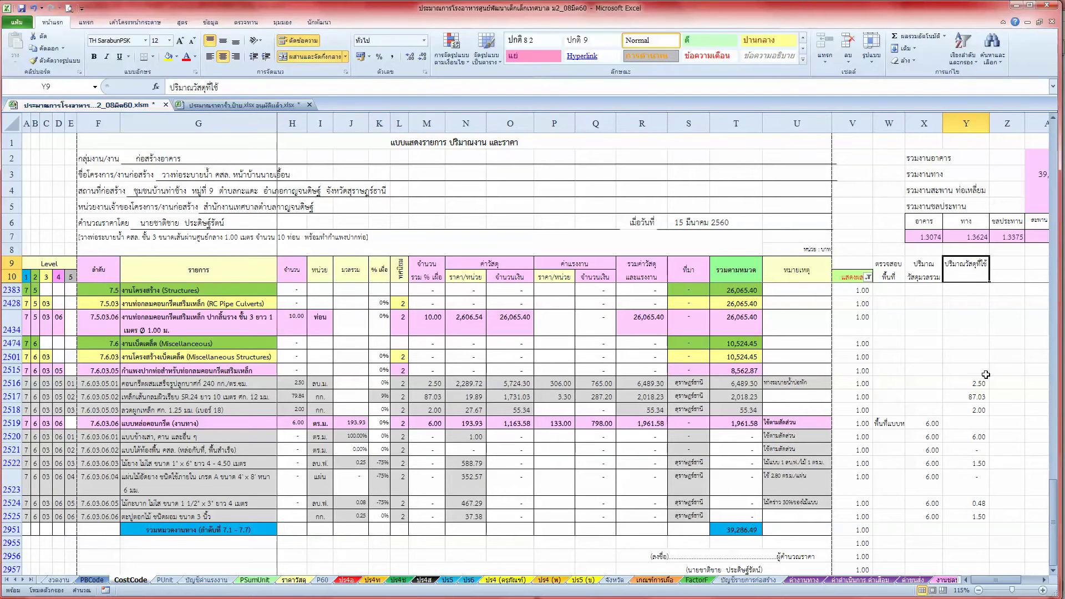
pyautogui.click(958, 462)
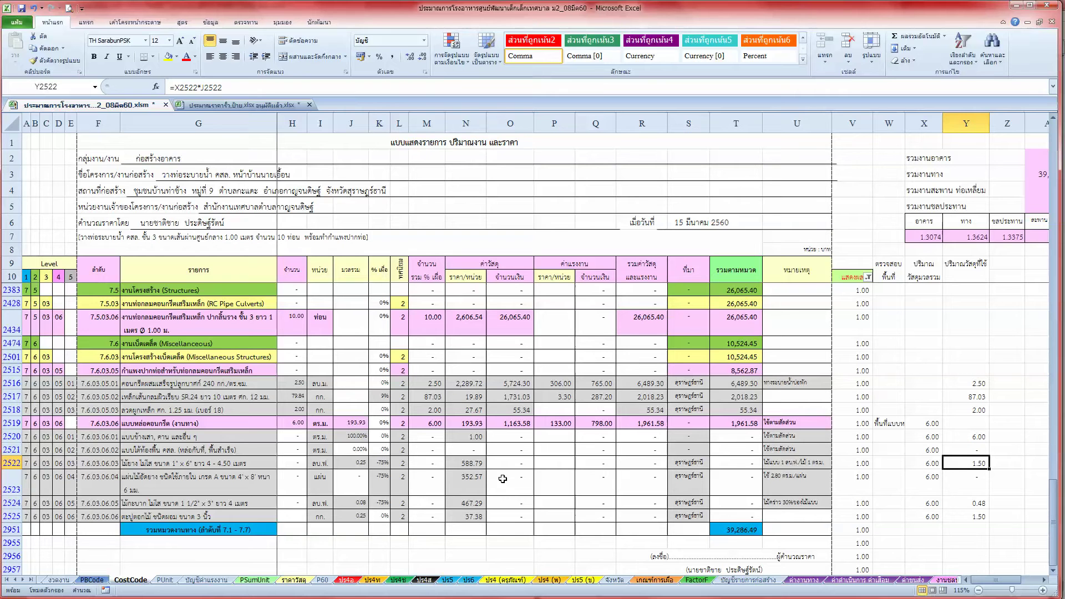
# Verify the J2524, X2524, Y2524 and Y2525 values, then switch to the ราคาวัสดุ sheet
pyautogui.click(133, 504)
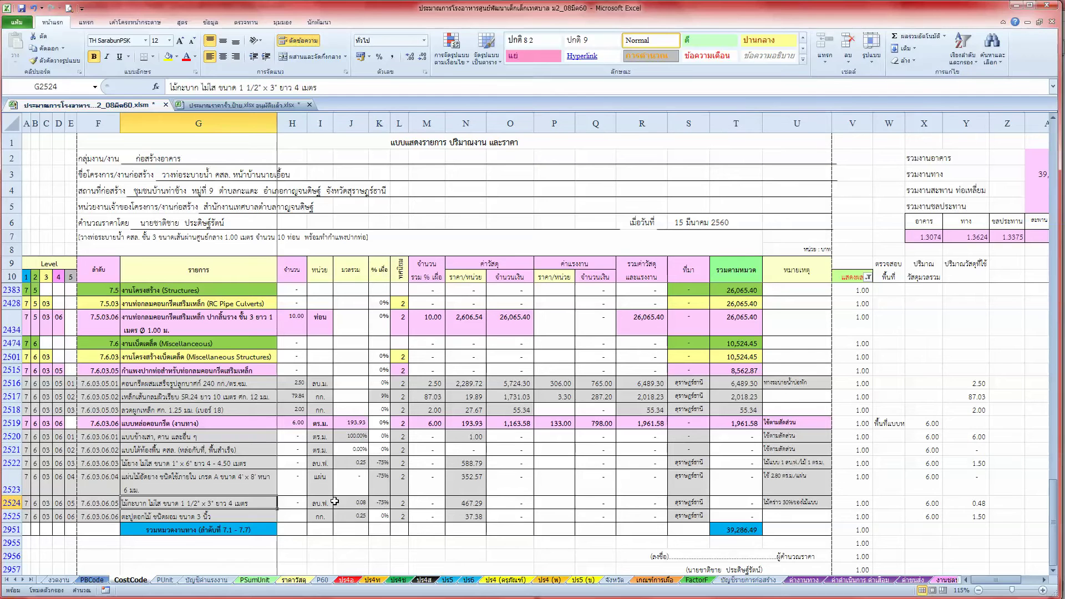
pyautogui.click(362, 503)
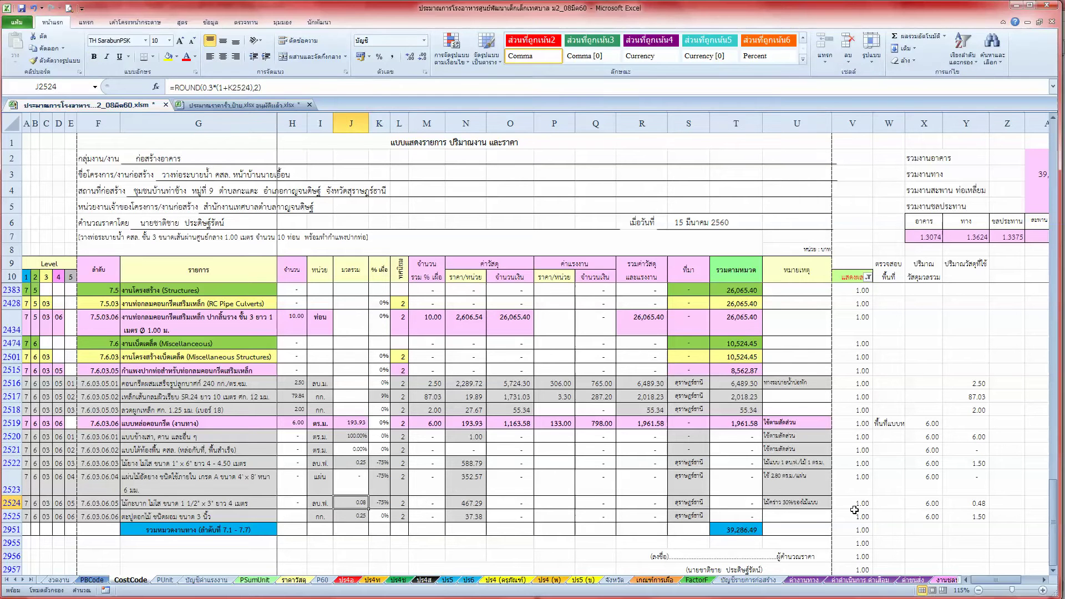
pyautogui.click(934, 507)
pyautogui.click(976, 505)
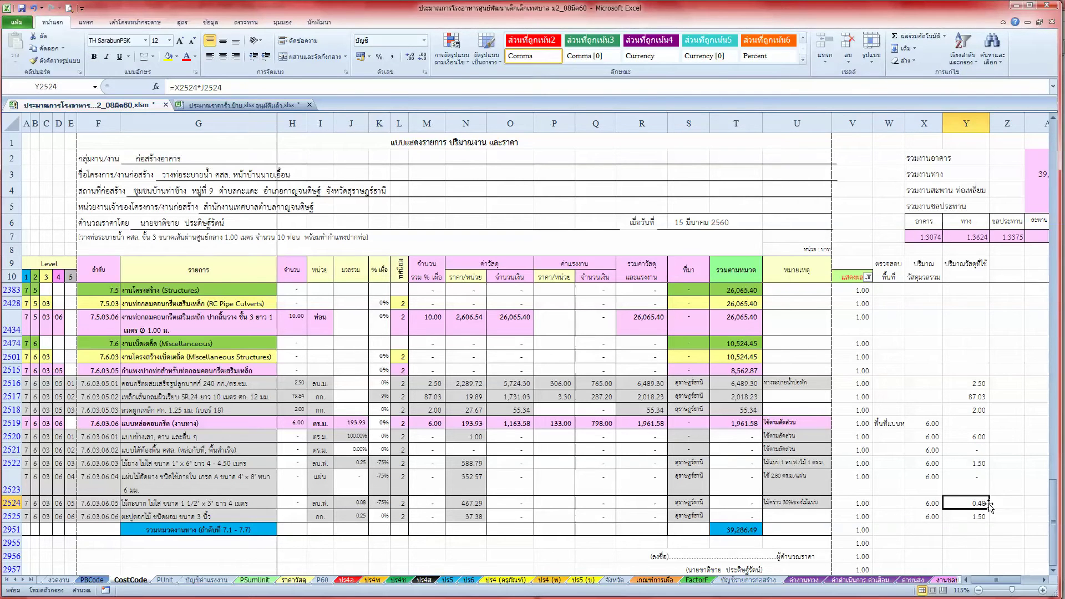
pyautogui.click(980, 465)
pyautogui.click(957, 503)
pyautogui.click(949, 517)
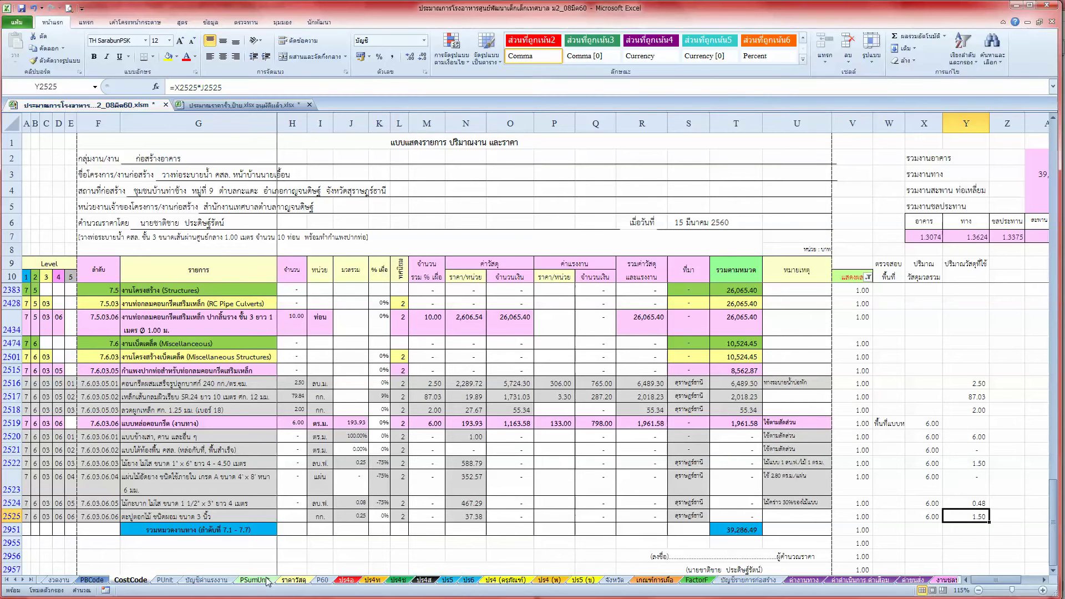
pyautogui.click(294, 580)
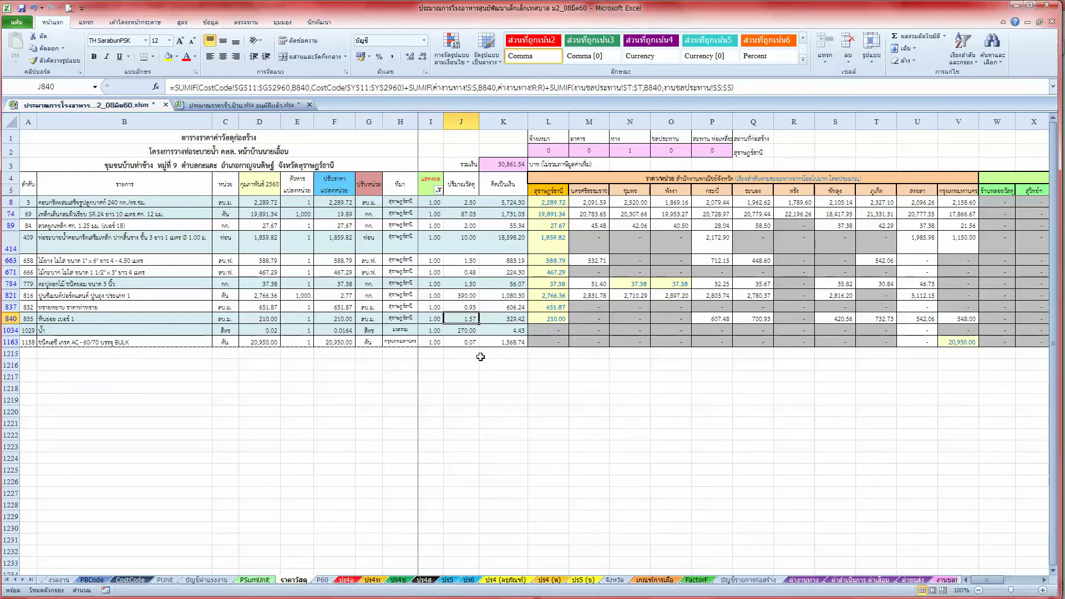
# Sum the ราคาวัสดุ quantities J663:J784, check J414 and J89, then return to CostCode
pyautogui.click(467, 261)
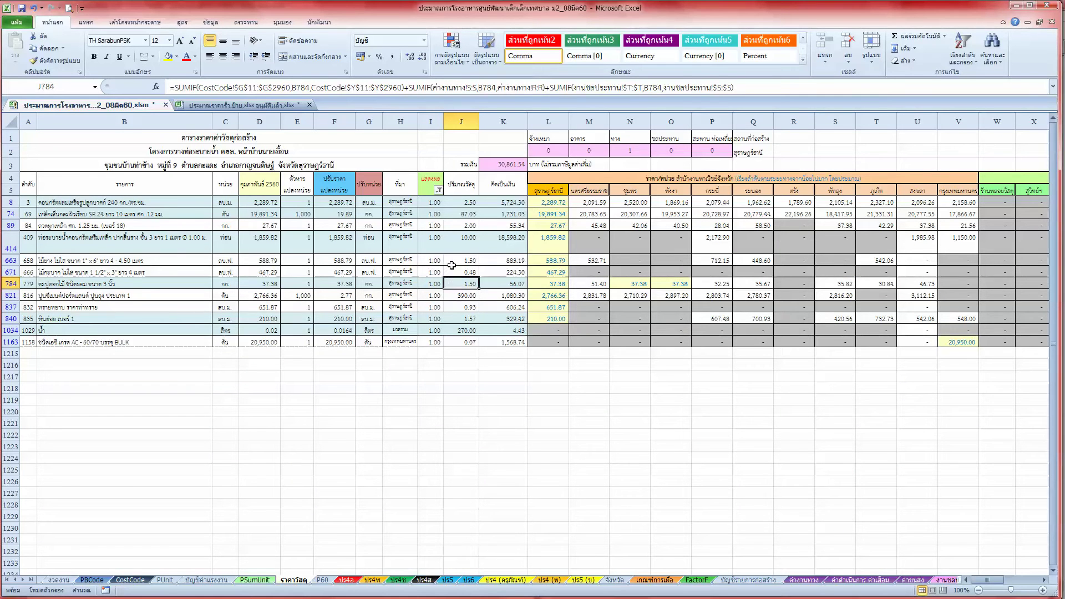
pyautogui.moveTo(452, 261); pyautogui.dragTo(452, 283)
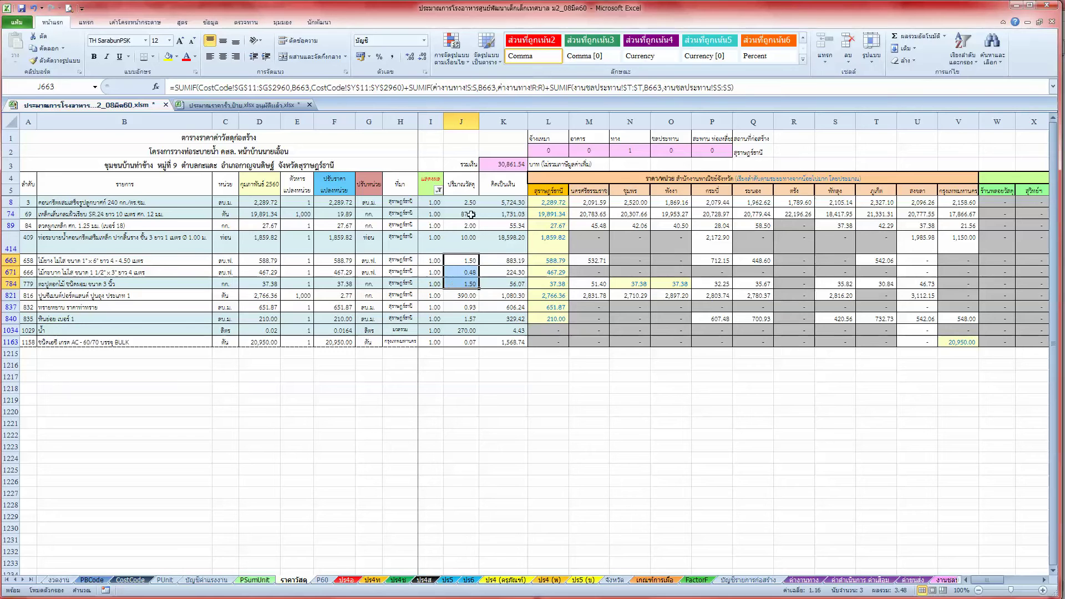
pyautogui.click(461, 243)
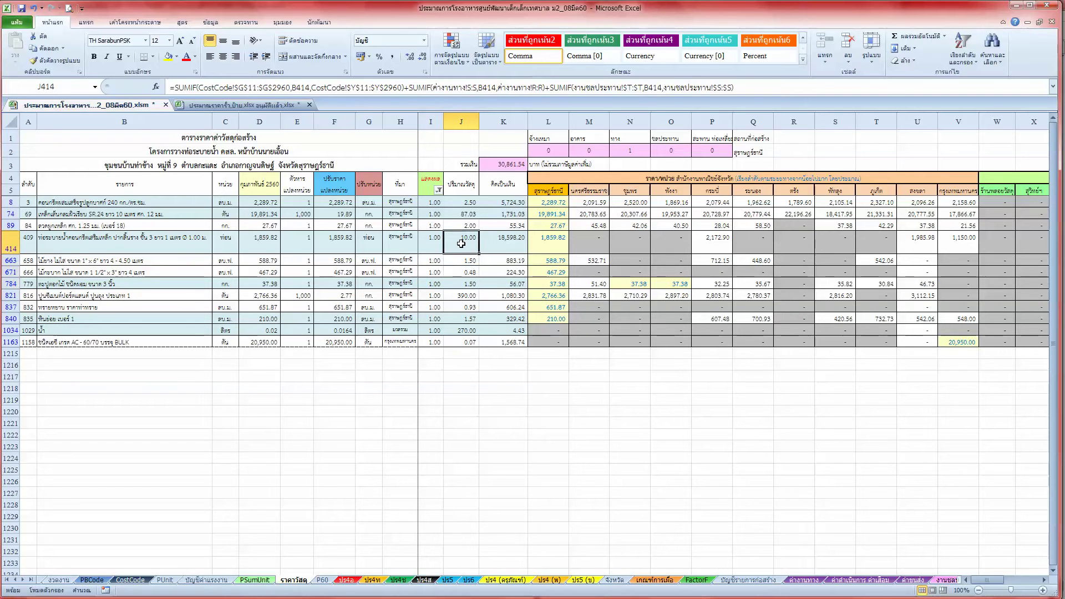
pyautogui.click(465, 225)
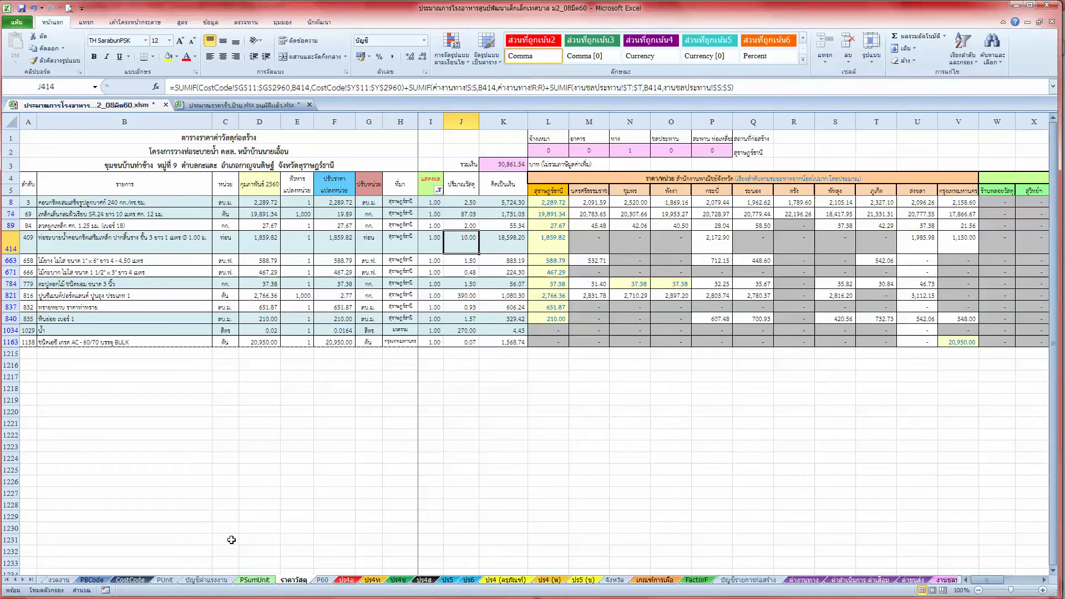
pyautogui.click(130, 580)
pyautogui.scroll(1, 333, 416)
pyautogui.click(292, 351)
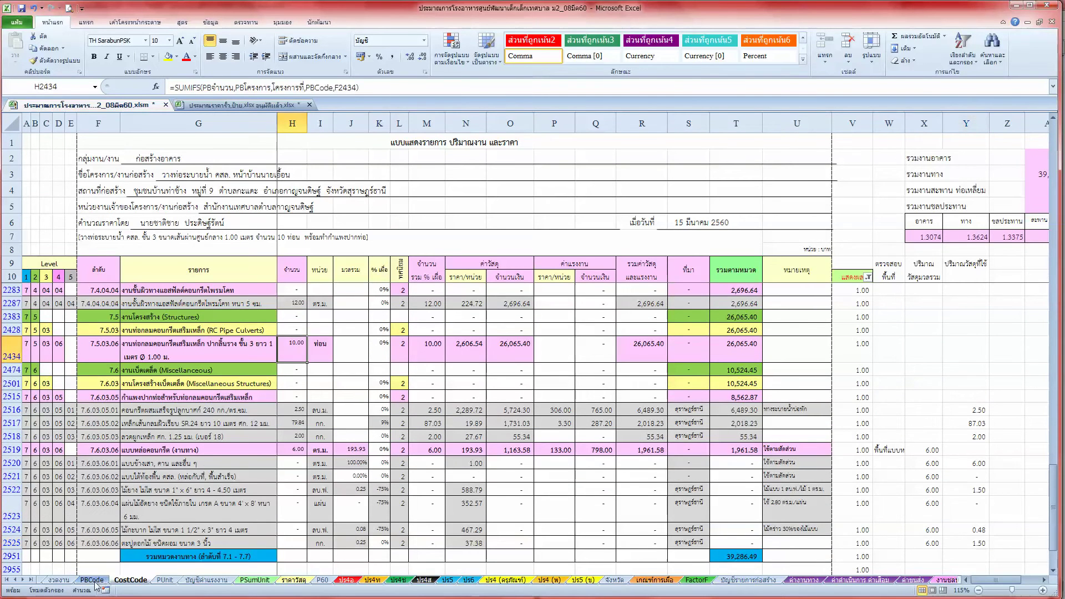
# Check the culvert pipe quantity of 10 in PBCode cell D1068
pyautogui.click(91, 580)
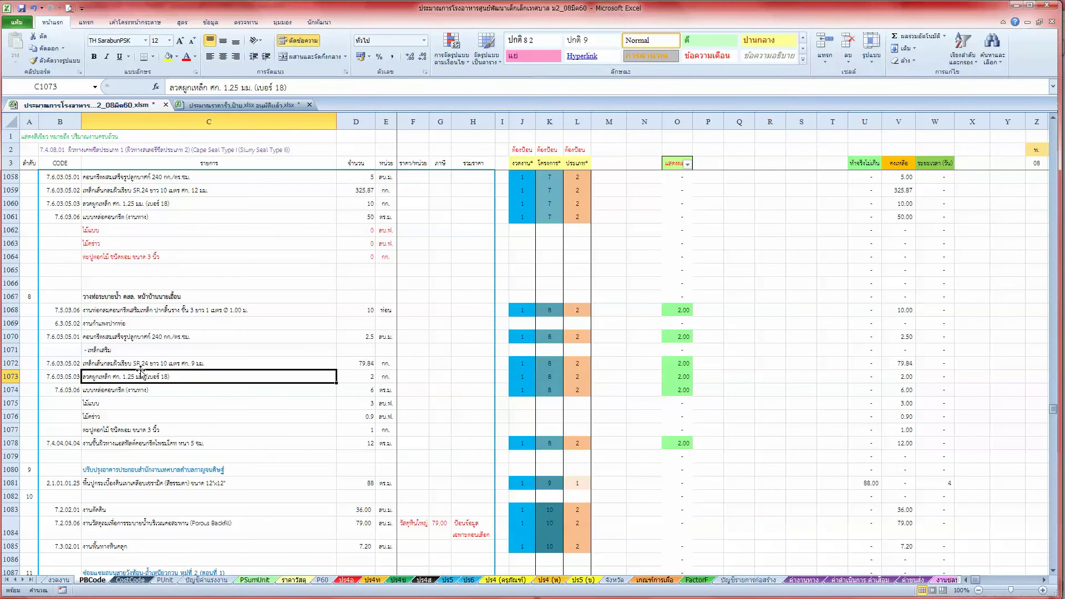
pyautogui.click(94, 310)
pyautogui.click(356, 311)
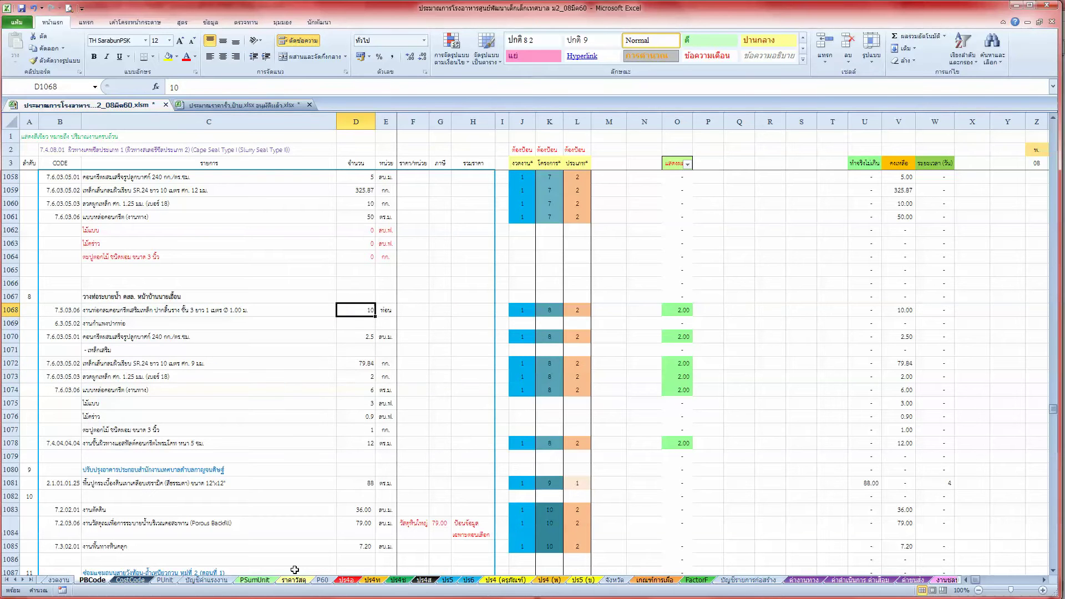
# Preview the CostCode sheet for printing and close the preview
pyautogui.click(130, 581)
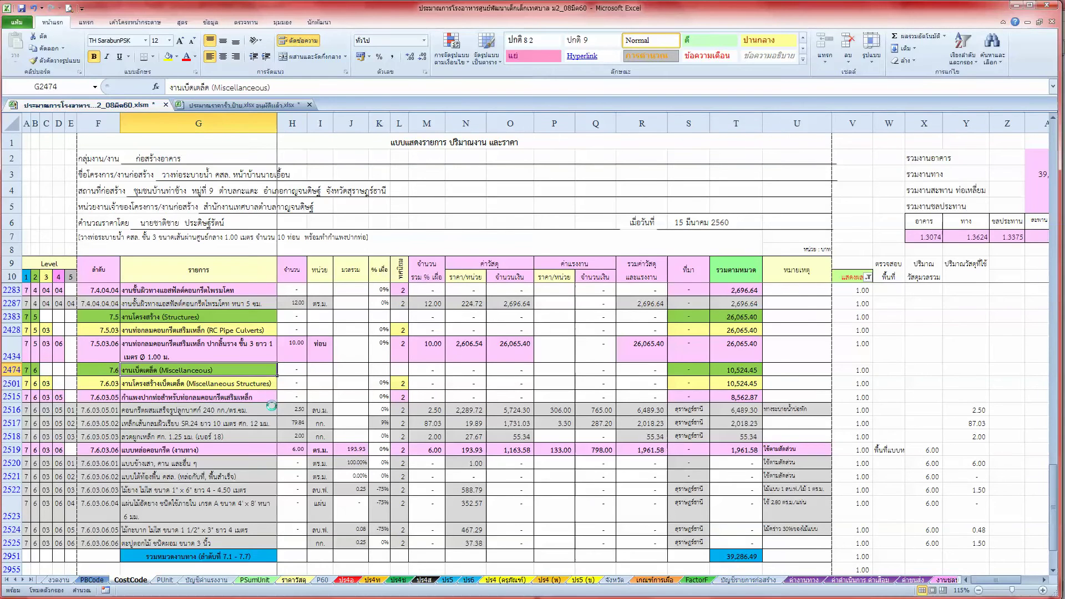
pyautogui.hotkey('ctrl', 'p')
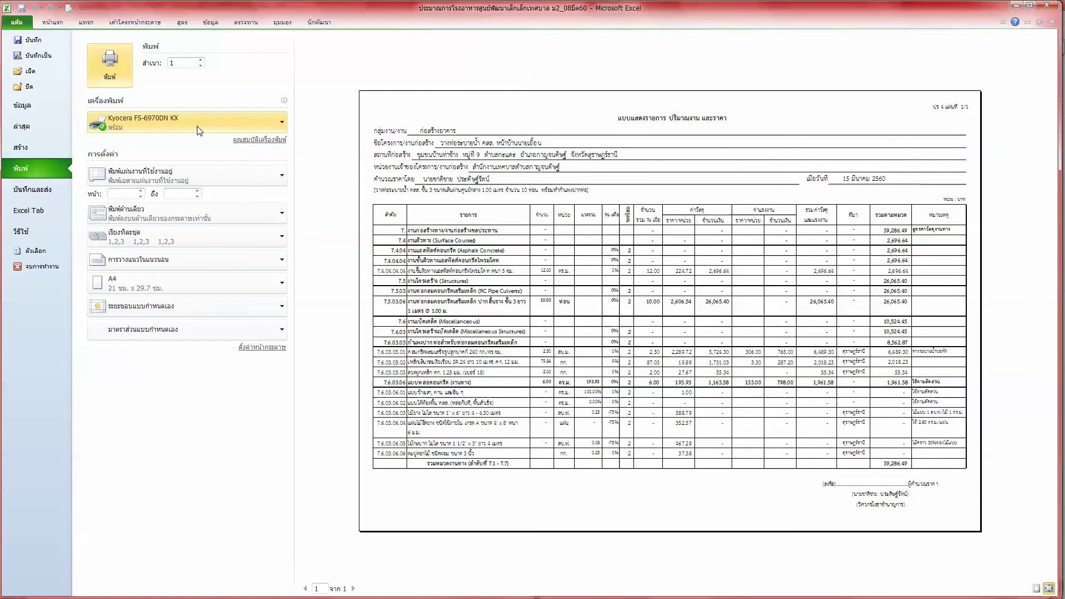
pyautogui.click(110, 65)
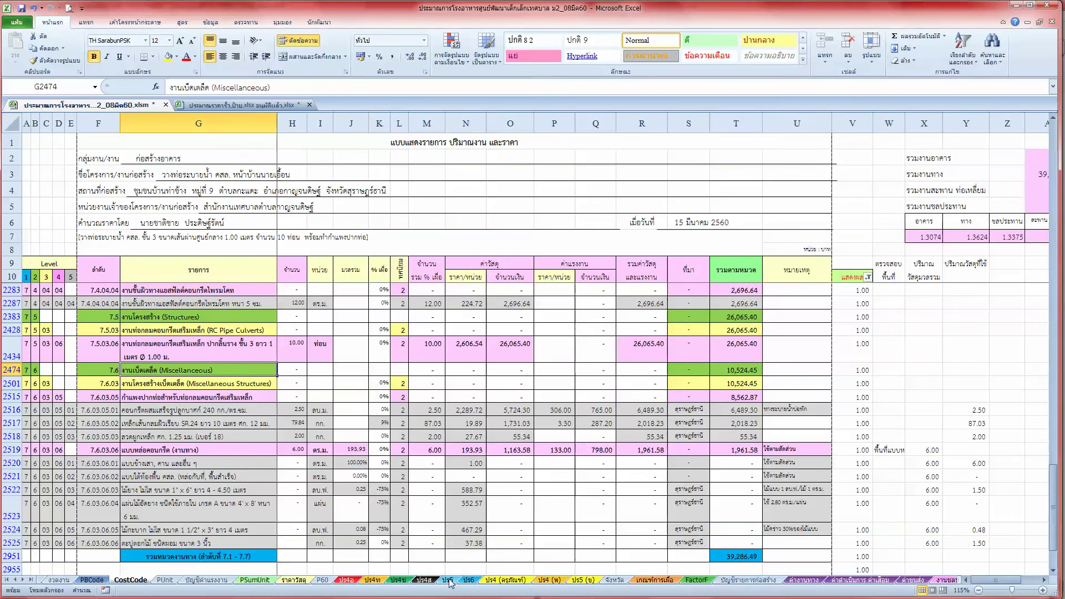
# Select H16 on the ปร5 summary, showing road work 39,286.49 × Factor F 1.3624
pyautogui.click(447, 580)
pyautogui.click(320, 380)
pyautogui.scroll(-1, 320, 381)
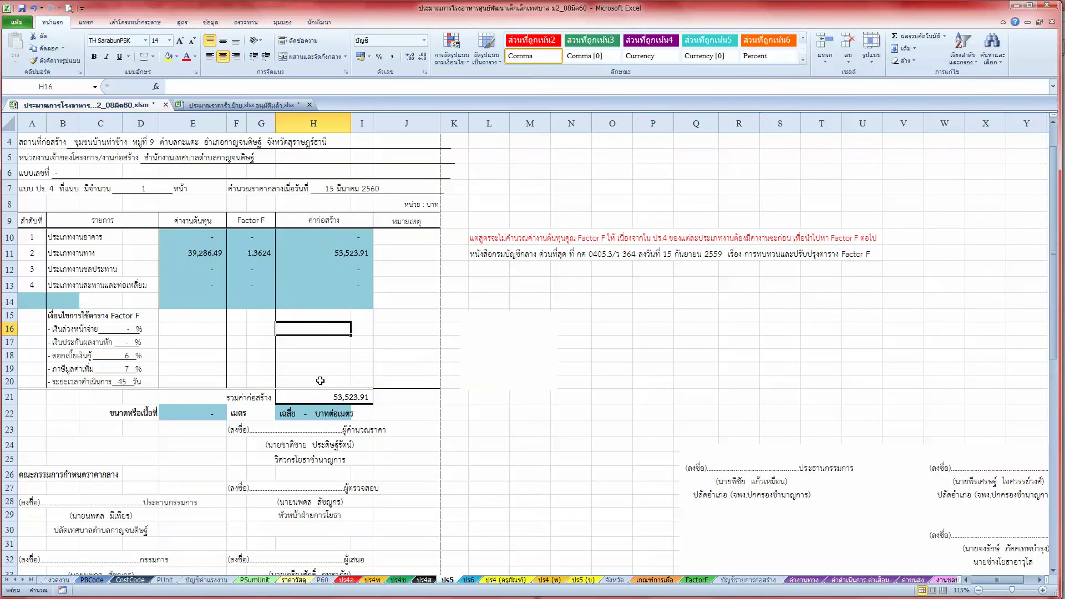
# Find the sewer-pipe project's 51,704.27 budget in cell I10 of the Main sheet
pyautogui.scroll(1, 308, 382)
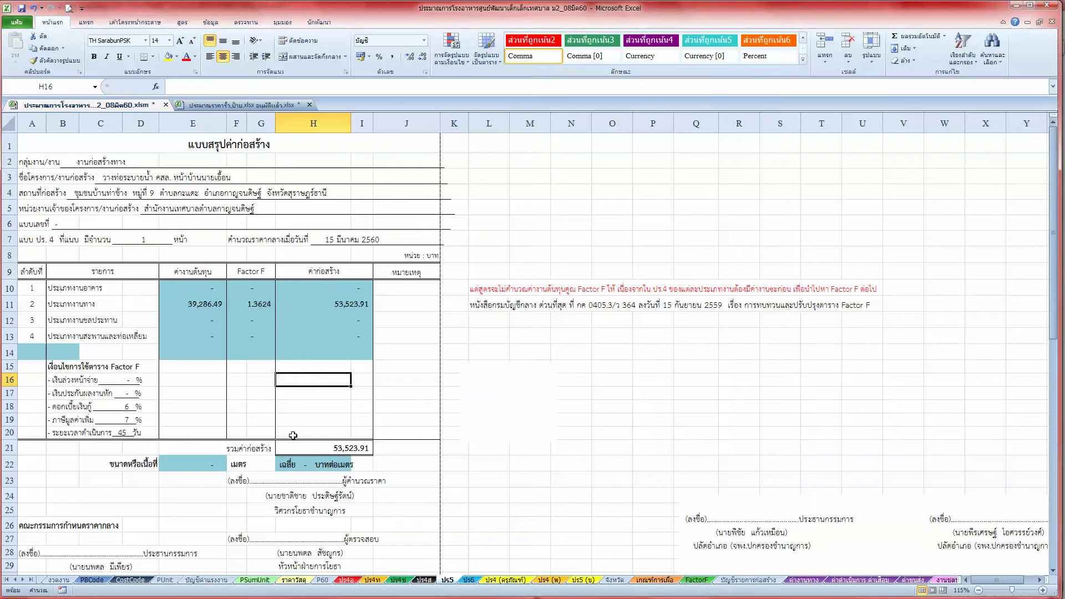
pyautogui.click(13, 580)
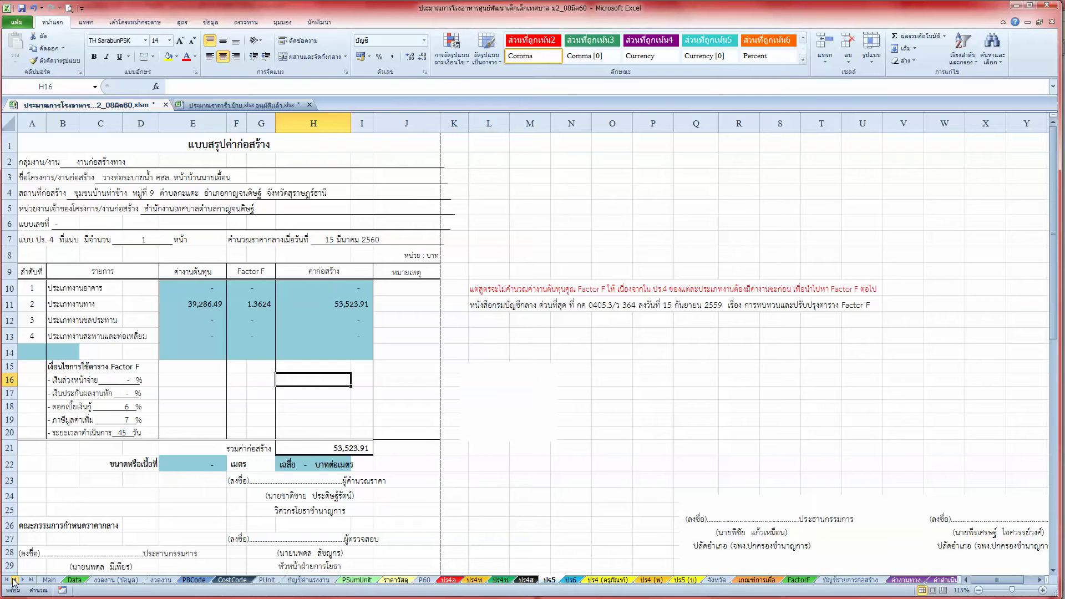
pyautogui.click(50, 580)
pyautogui.click(656, 479)
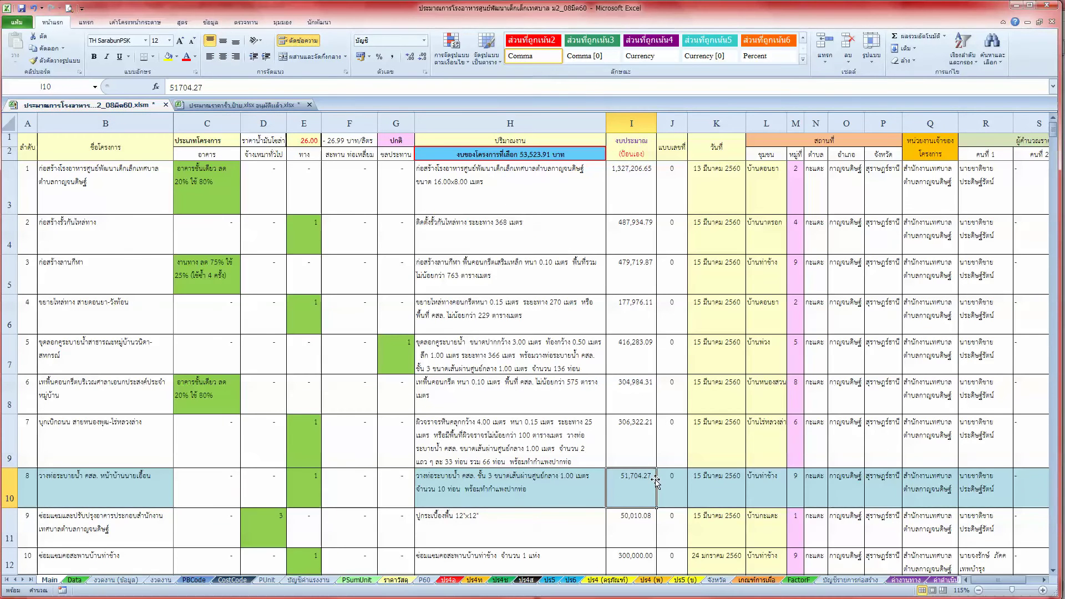
# Enter 100 as project 8's size in Main cell AC10, then go to PBCode
pyautogui.press('Right')
pyautogui.press('Right')
pyautogui.press('Right')
pyautogui.press('Right')
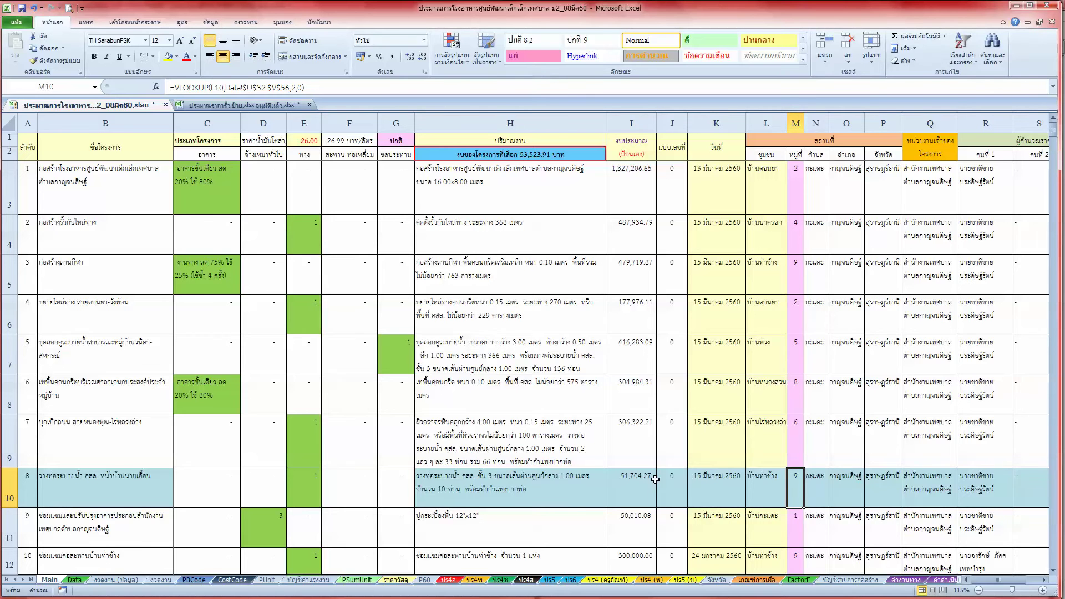
pyautogui.press('Right')
pyautogui.press('Right')
pyautogui.press('Right')
pyautogui.press('Right')
pyautogui.press('Right')
pyautogui.press('Right')
pyautogui.press('Right')
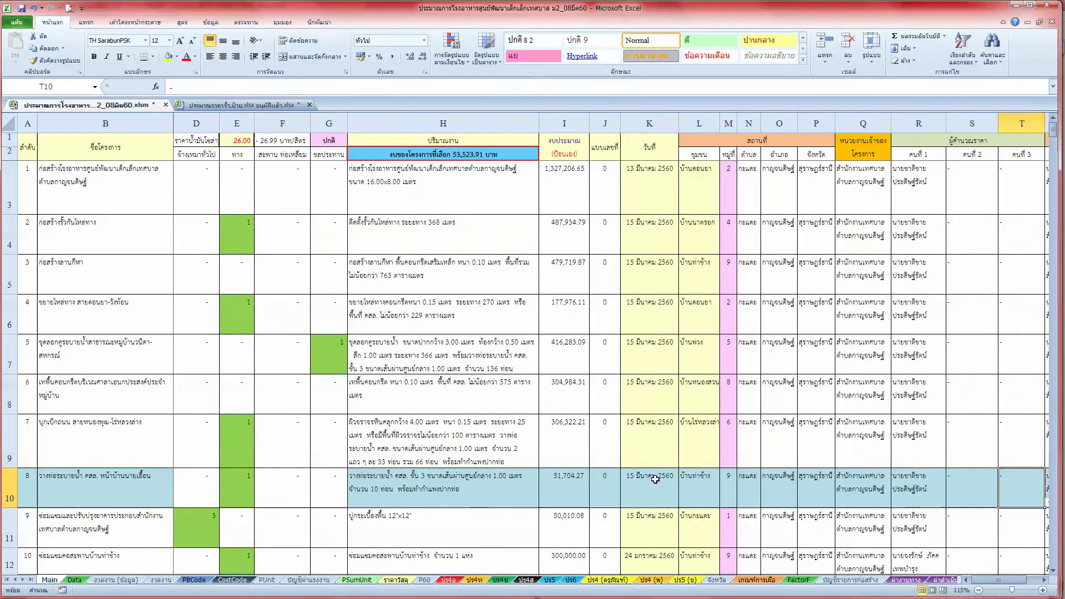
pyautogui.press('Right')
pyautogui.press('Right')
pyautogui.press('Right')
pyautogui.press('Right')
pyautogui.press('Right')
pyautogui.press('Right')
pyautogui.press('Right')
pyautogui.press('Right')
pyautogui.press('Left')
pyautogui.press('Right')
pyautogui.write('100')
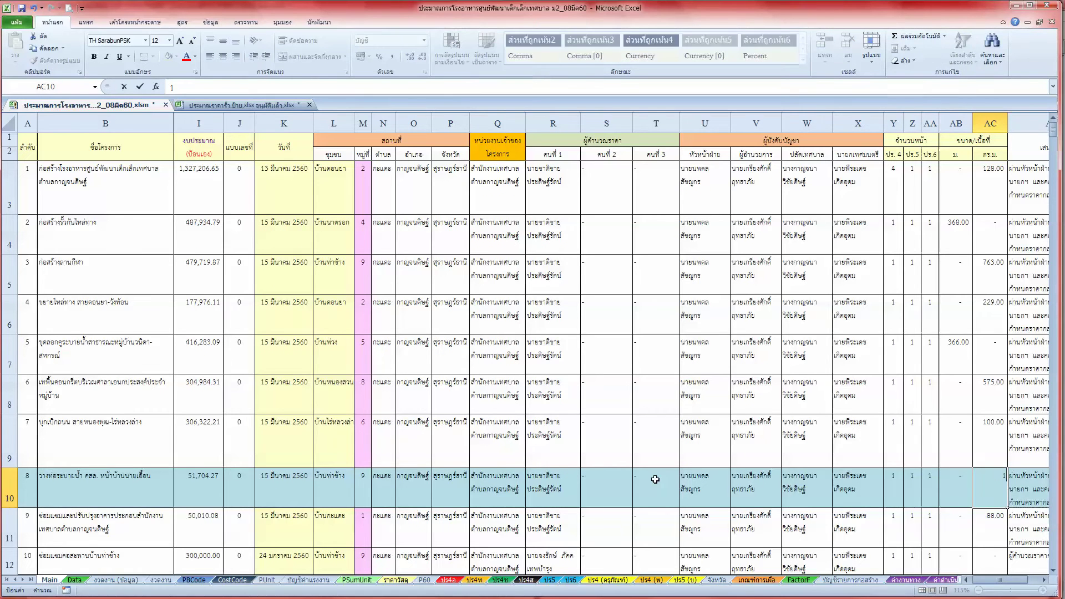
pyautogui.press('Return')
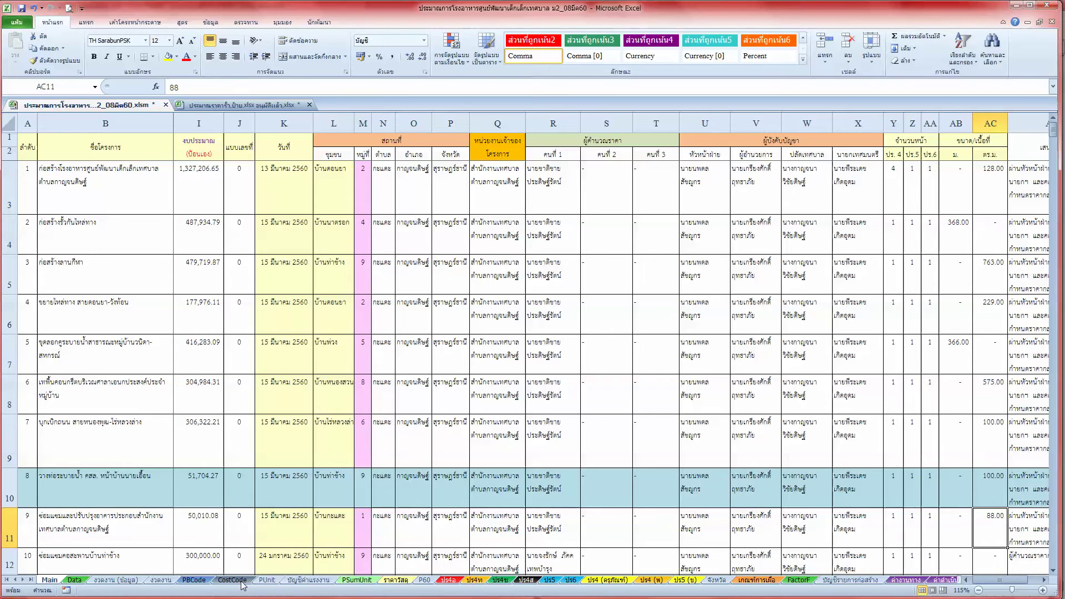
pyautogui.click(194, 580)
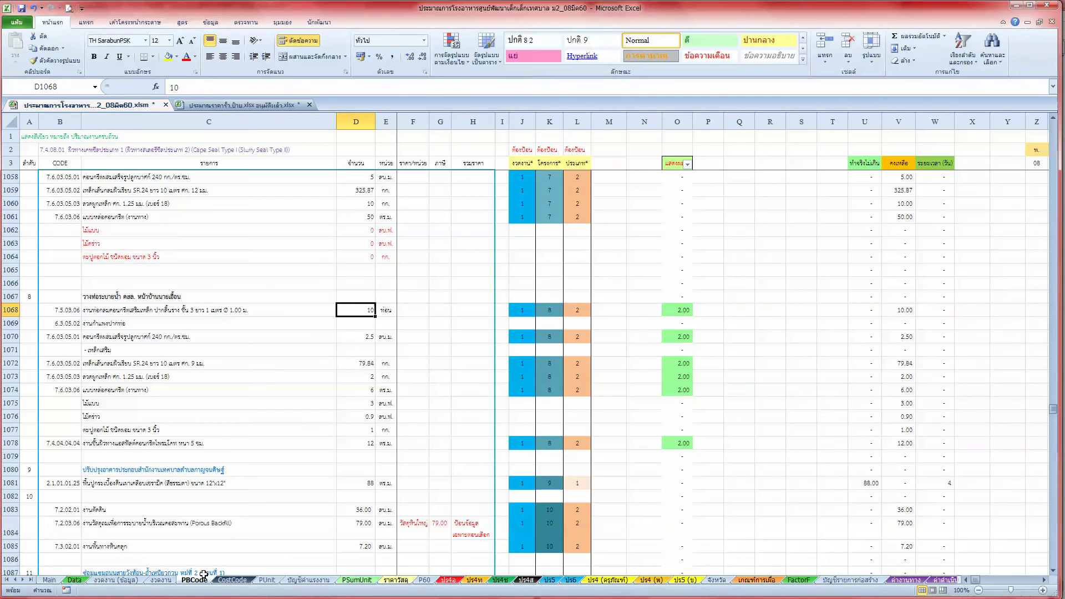
# Inspect the ROUND formula in CostCode cell O2521, then return to the ปร5 summary
pyautogui.click(240, 579)
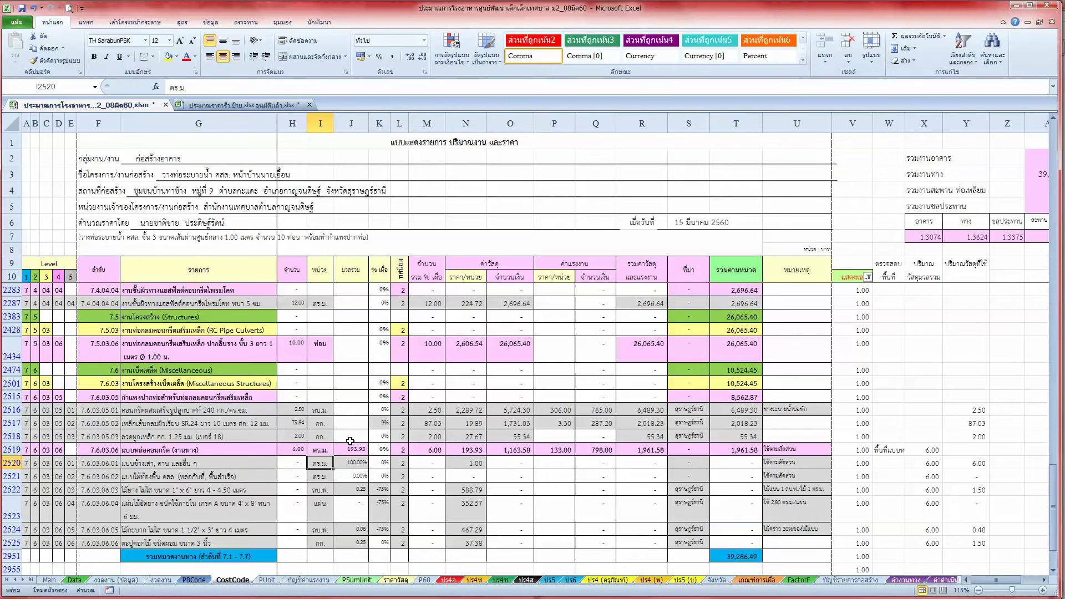
pyautogui.click(505, 472)
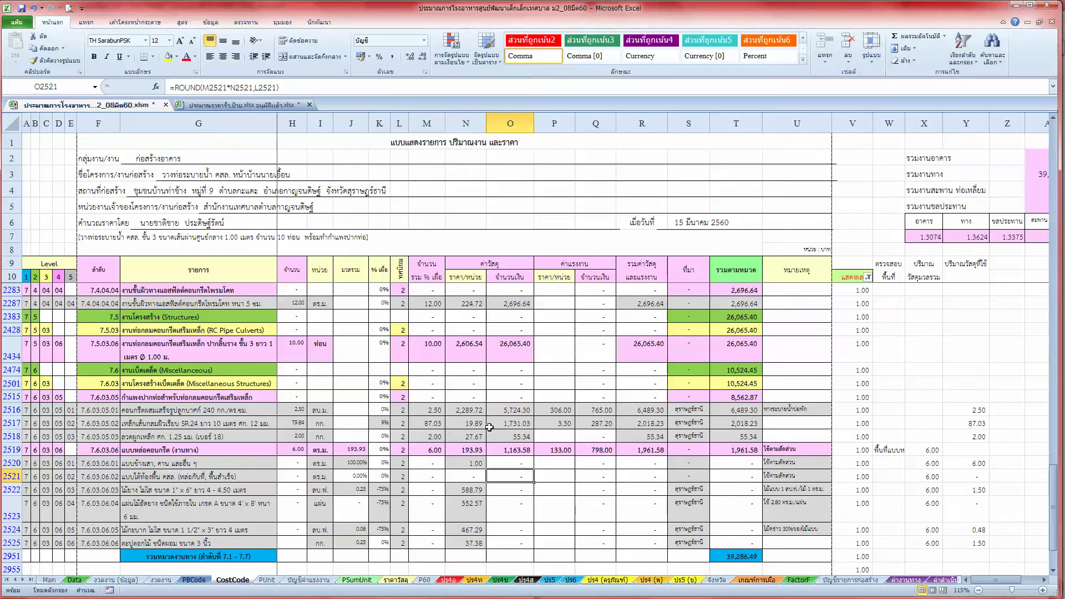
pyautogui.scroll(1, 403, 475)
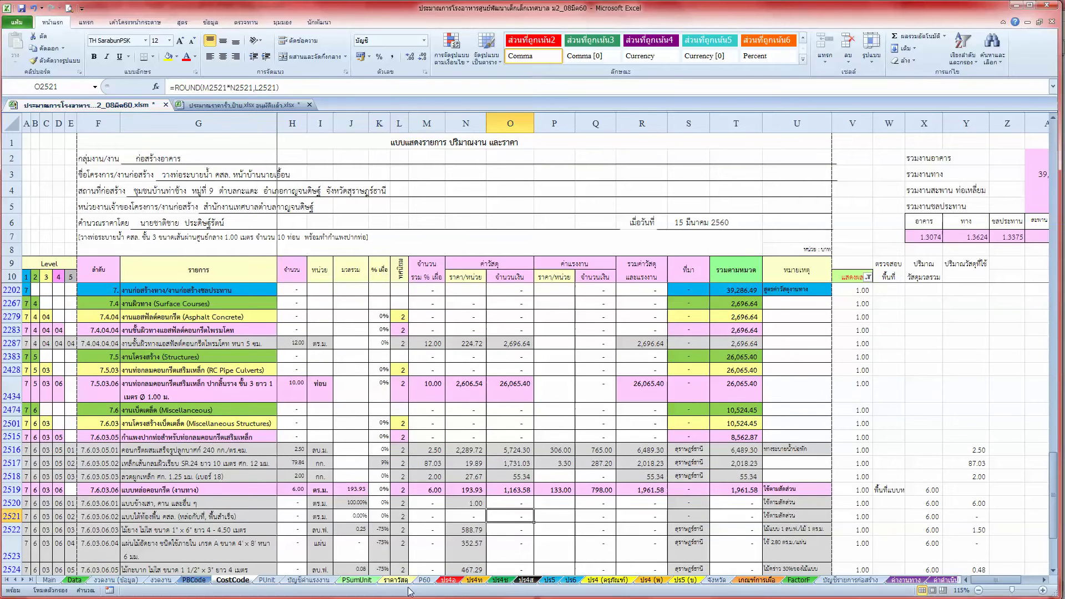
pyautogui.click(549, 580)
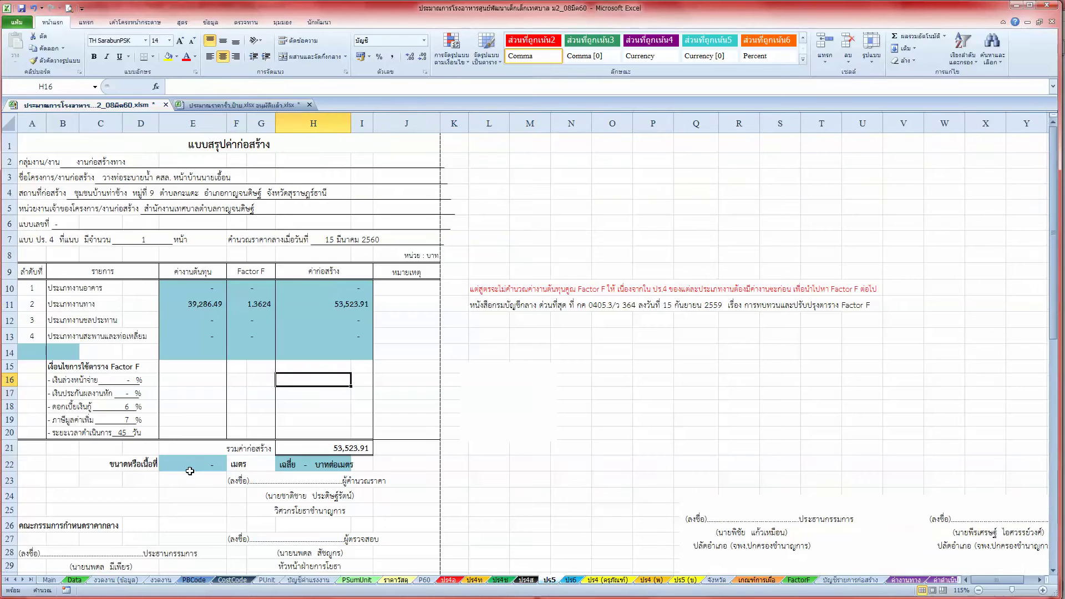
# Review the formulas in the ปร5 size cell E22 and average-cost cell H22
pyautogui.click(191, 466)
pyautogui.doubleClick(210, 460)
pyautogui.press('Return')
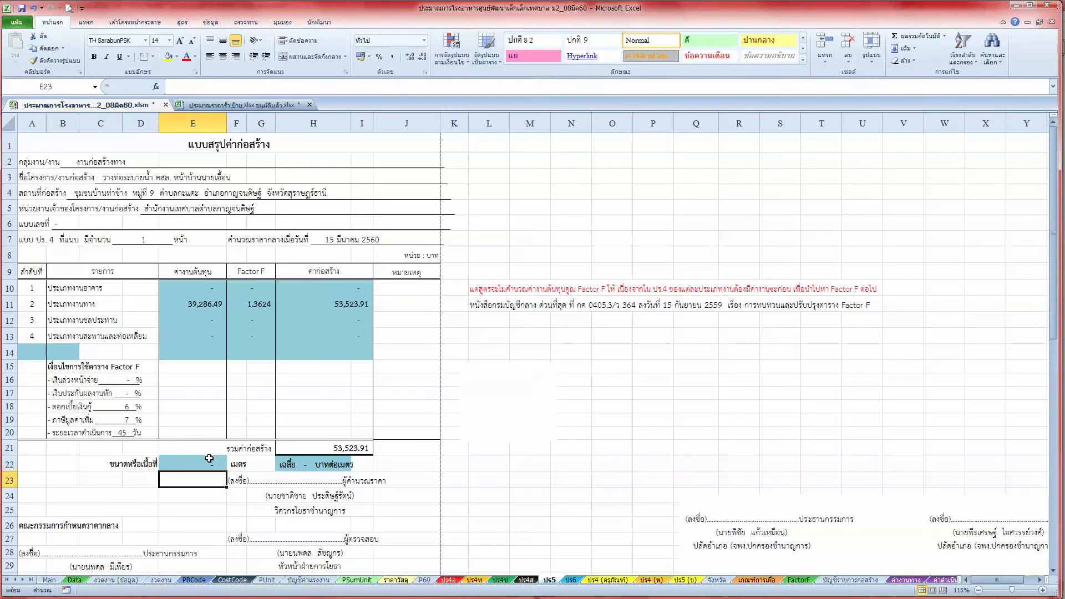
pyautogui.press('Up')
pyautogui.press('Right')
pyautogui.press('Right')
pyautogui.press('F2')
pyautogui.press('Return')
# Inspect the size lookup formula in Data sheet cell C31
pyautogui.click(74, 579)
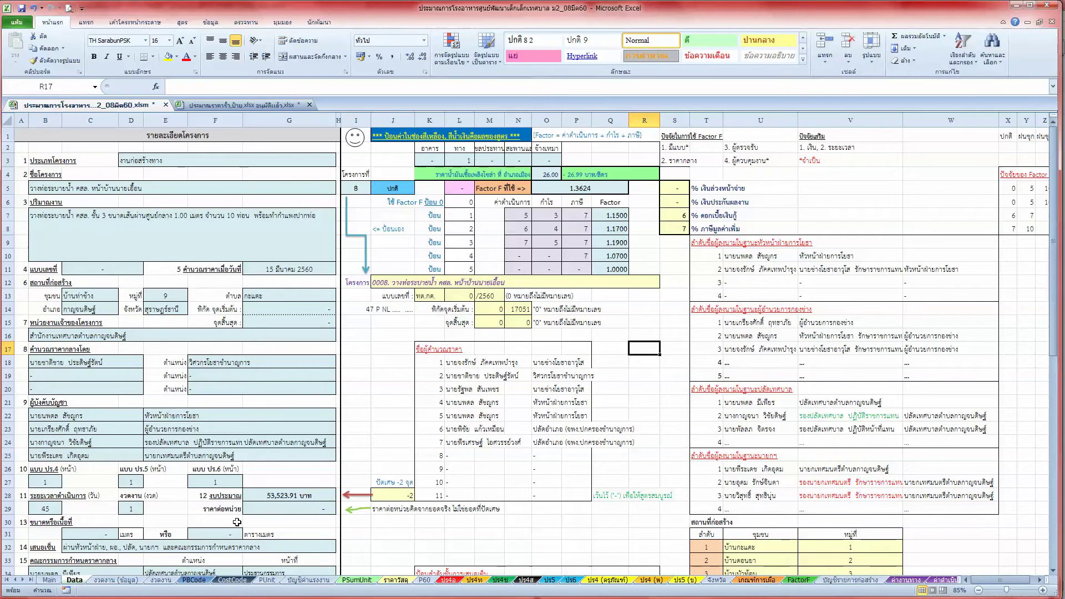
pyautogui.doubleClick(113, 531)
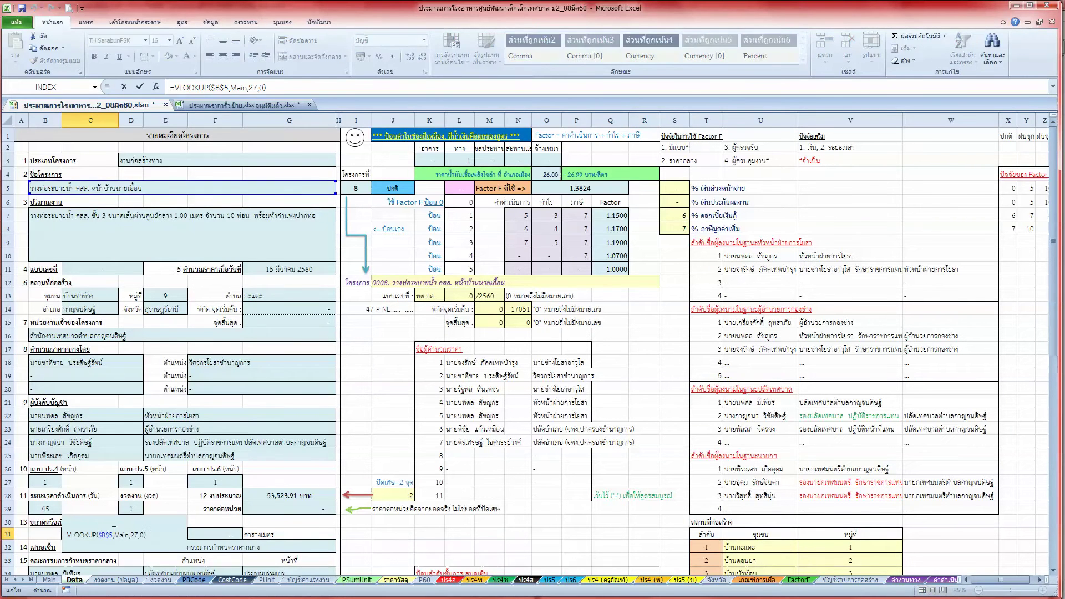
pyautogui.press('Return')
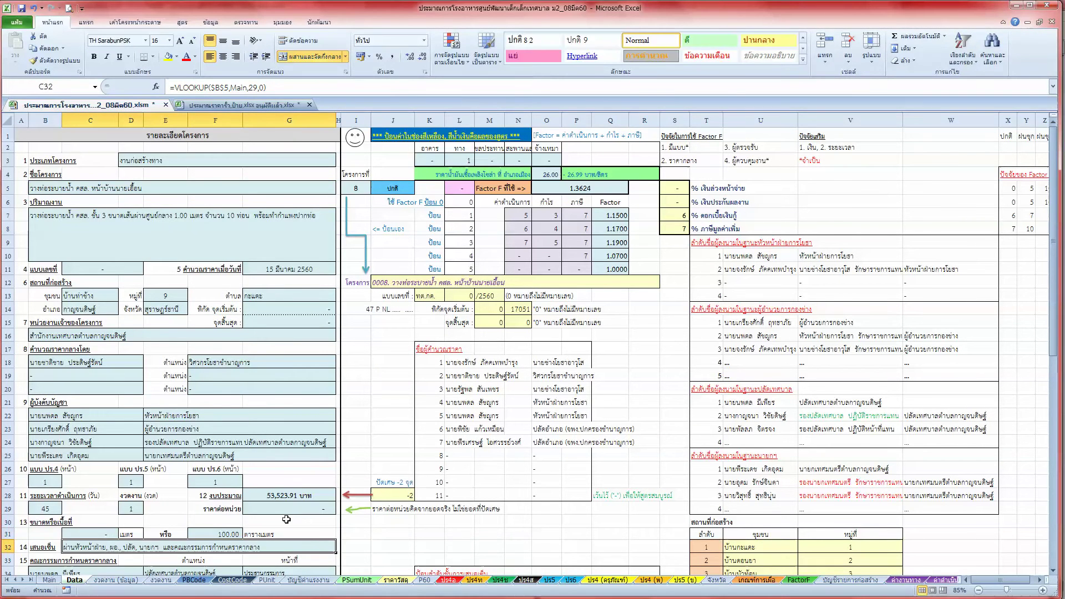
pyautogui.click(550, 579)
# Enter 100 in E22 and recalculate H22 to 535.24 baht per metre
pyautogui.click(203, 467)
pyautogui.write('100')
pyautogui.press('Return')
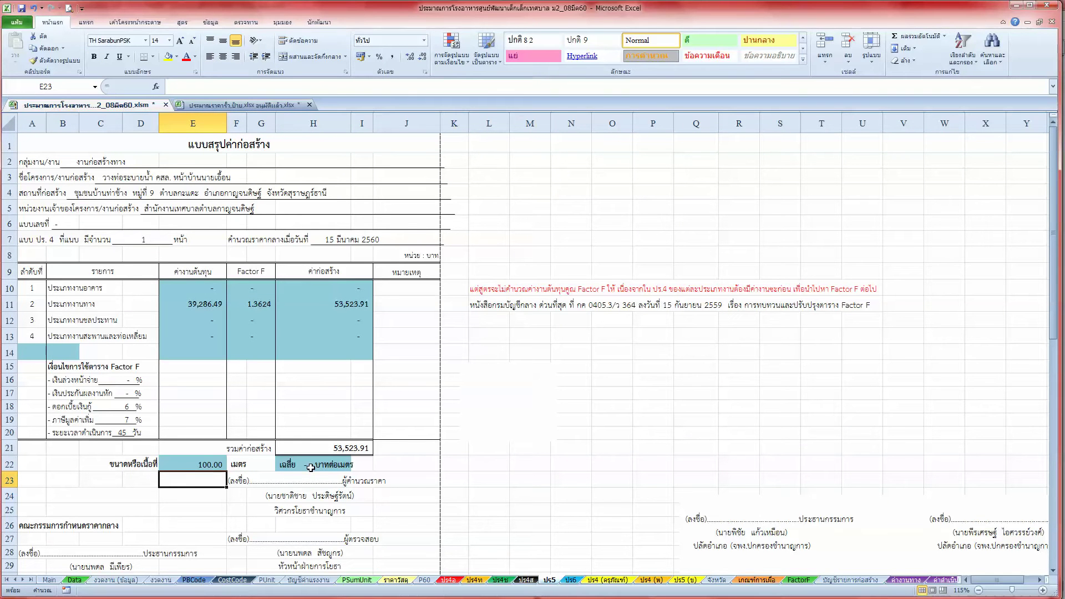
pyautogui.click(311, 466)
pyautogui.doubleClick(311, 465)
pyautogui.press('Return')
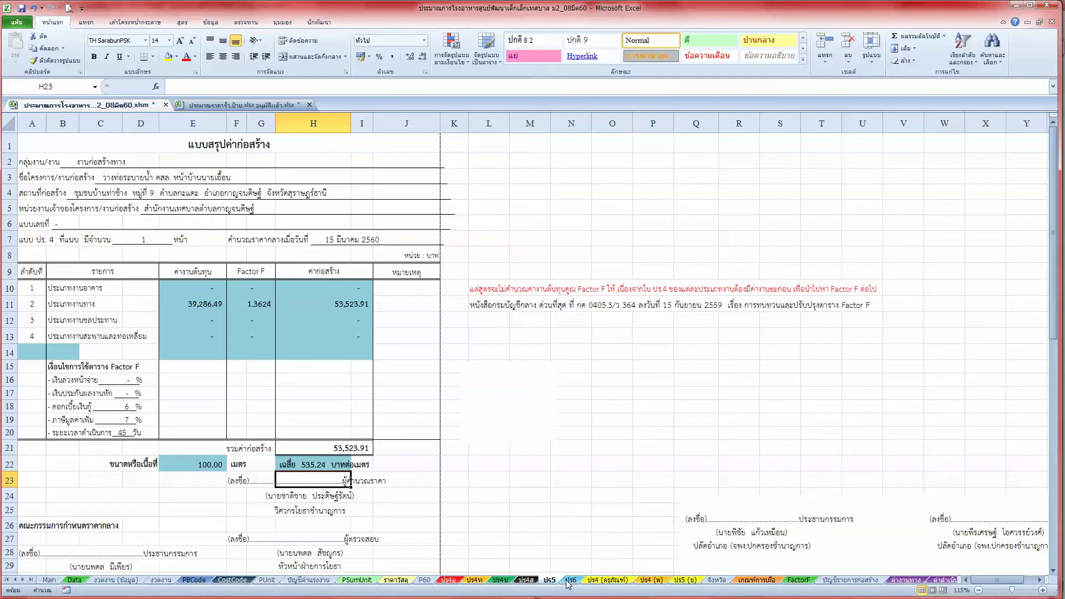
pyautogui.click(242, 379)
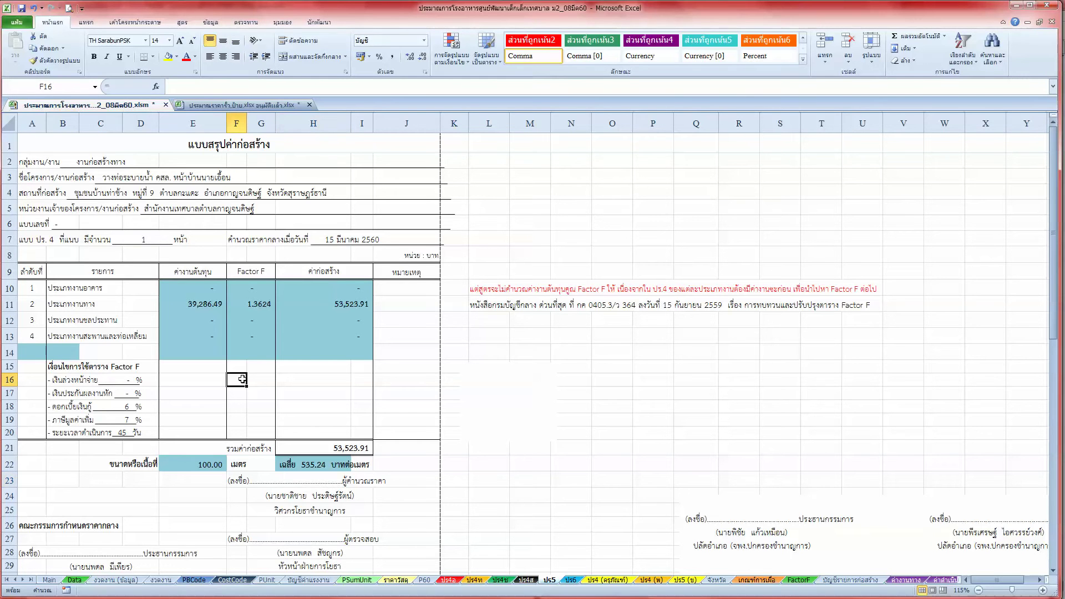
pyautogui.hotkey('ctrl', 'o')
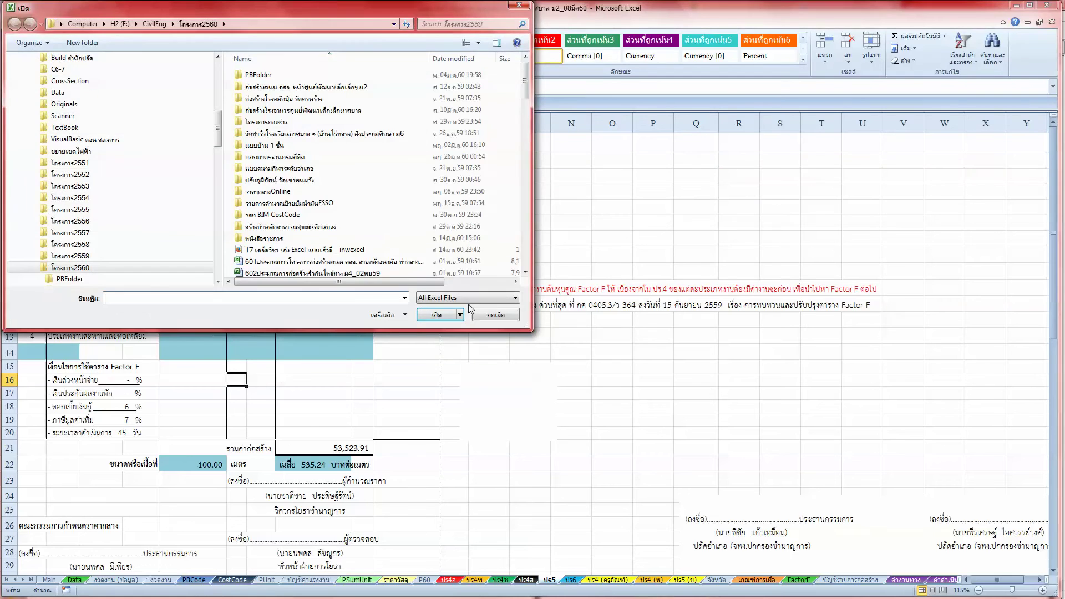
# Cancel the Open dialog, preview the ปร5 summary, and print the ปร6 sheet
pyautogui.click(478, 315)
pyautogui.hotkey('ctrl', 'p')
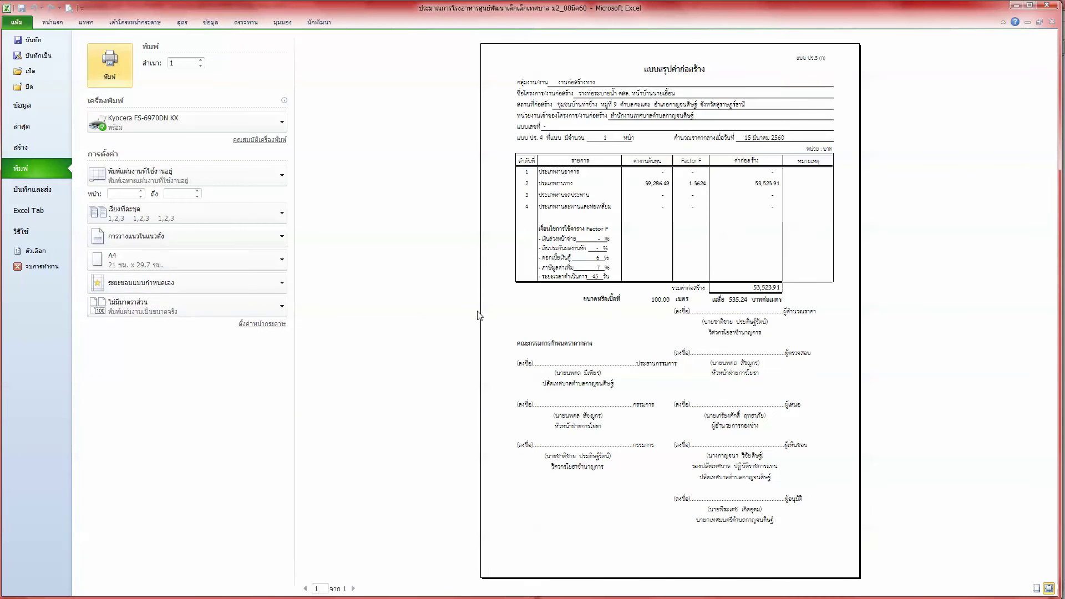
pyautogui.press('Escape')
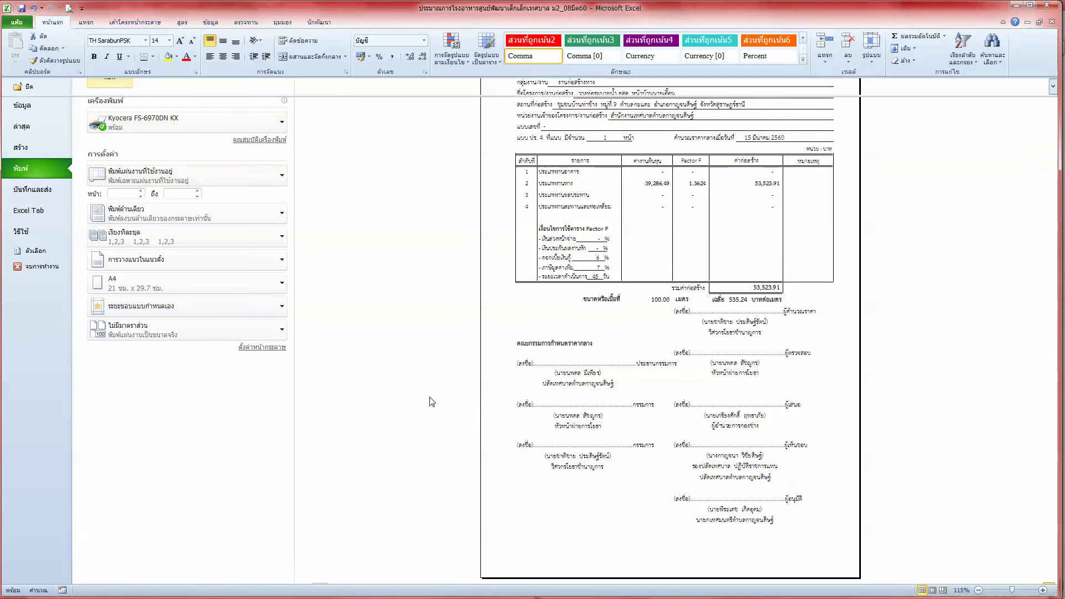
pyautogui.click(571, 581)
pyautogui.click(421, 369)
pyautogui.hotkey('ctrl', 'p')
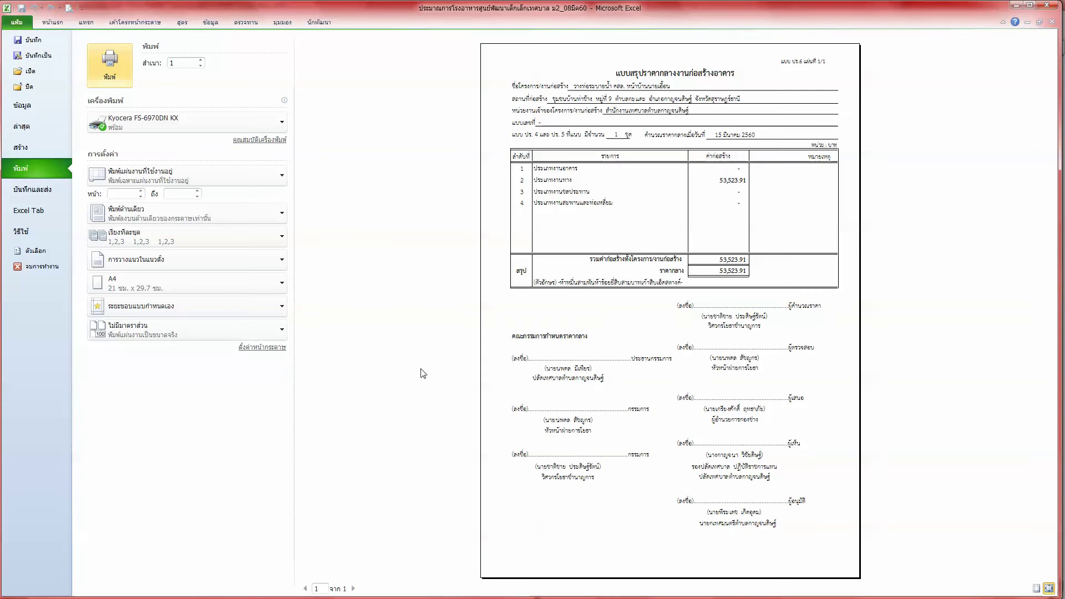
pyautogui.click(110, 65)
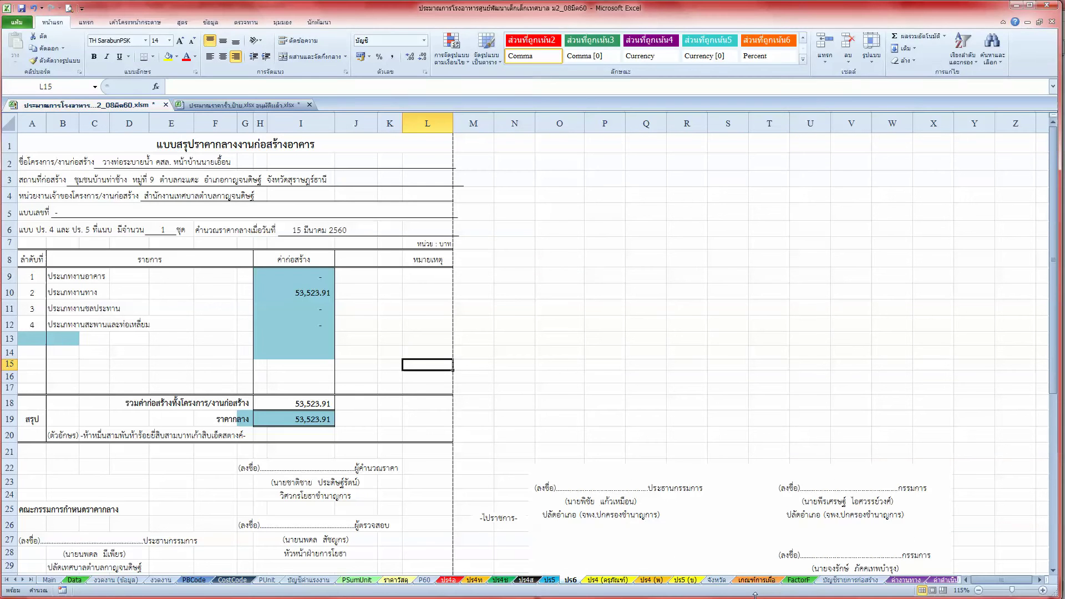
# Print the FactorF calculation sheet and the ค่างานทาง road-cost sheet
pyautogui.click(802, 580)
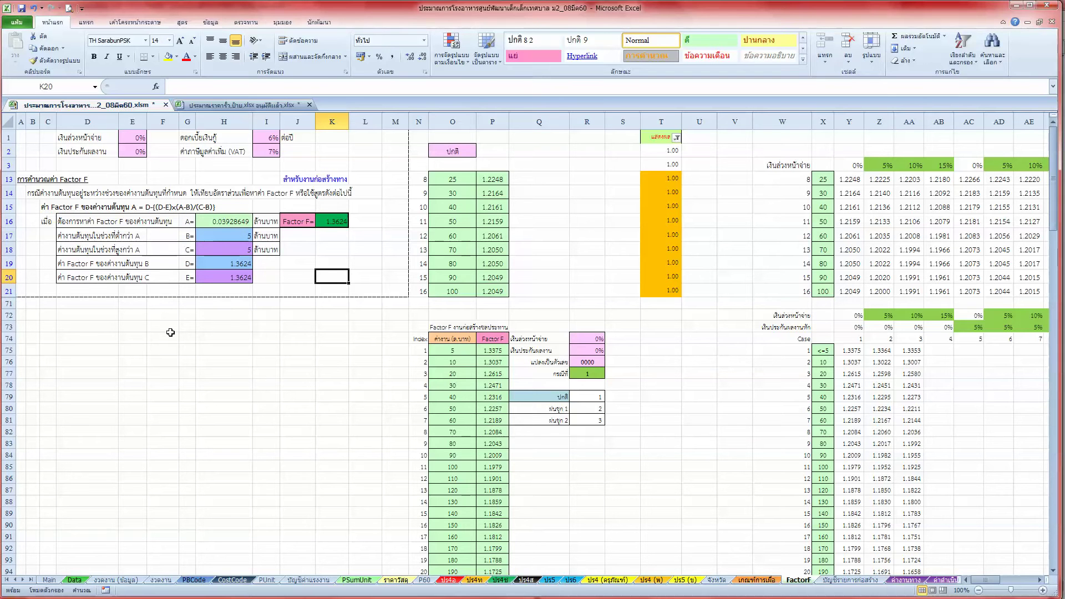
pyautogui.hotkey('ctrl', 'p')
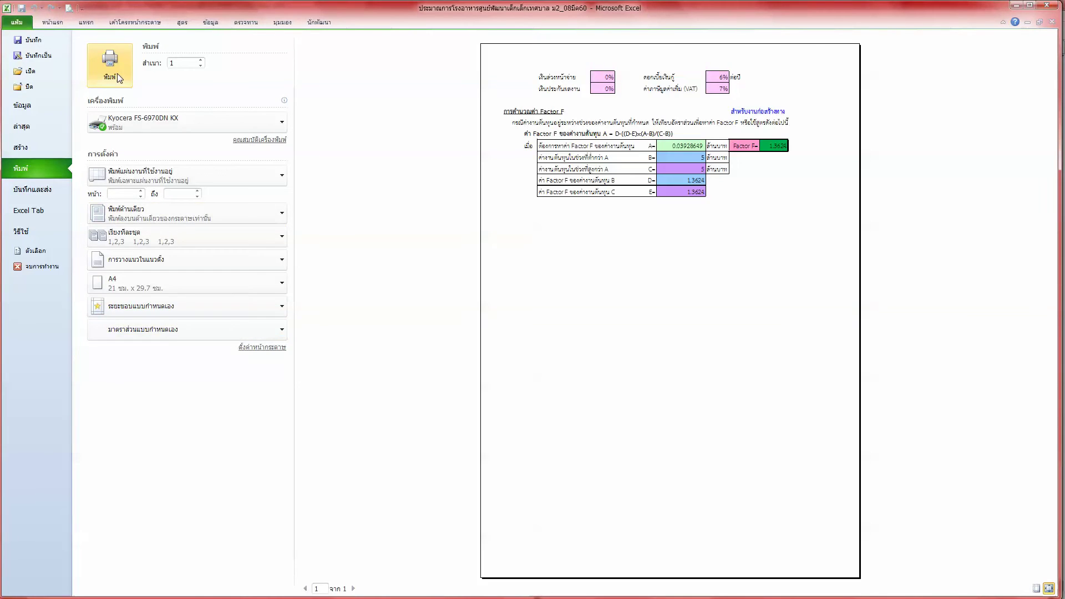
pyautogui.click(117, 73)
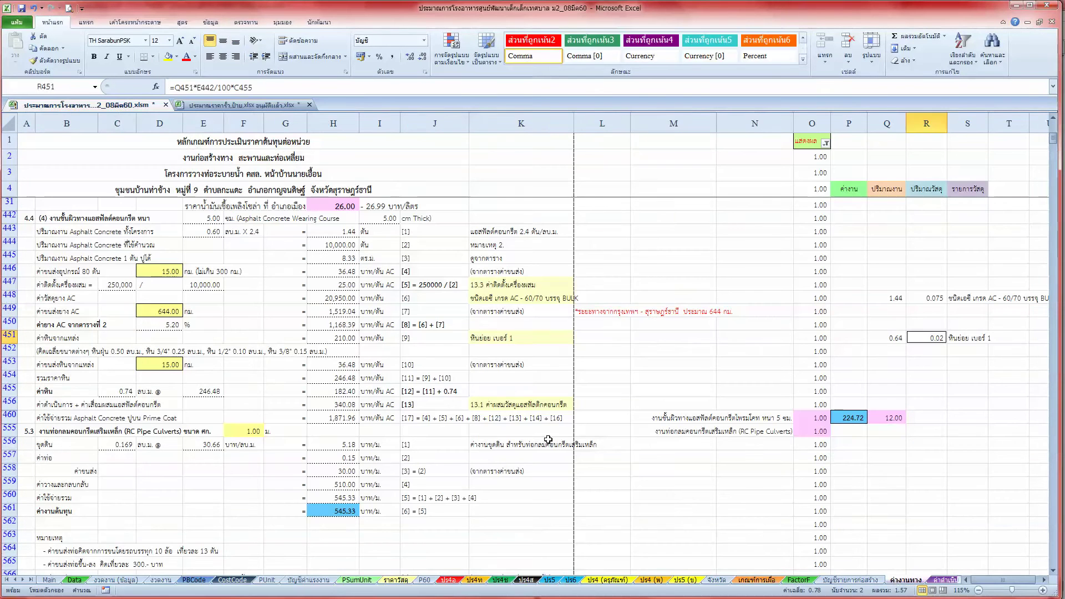
pyautogui.click(904, 579)
pyautogui.click(68, 8)
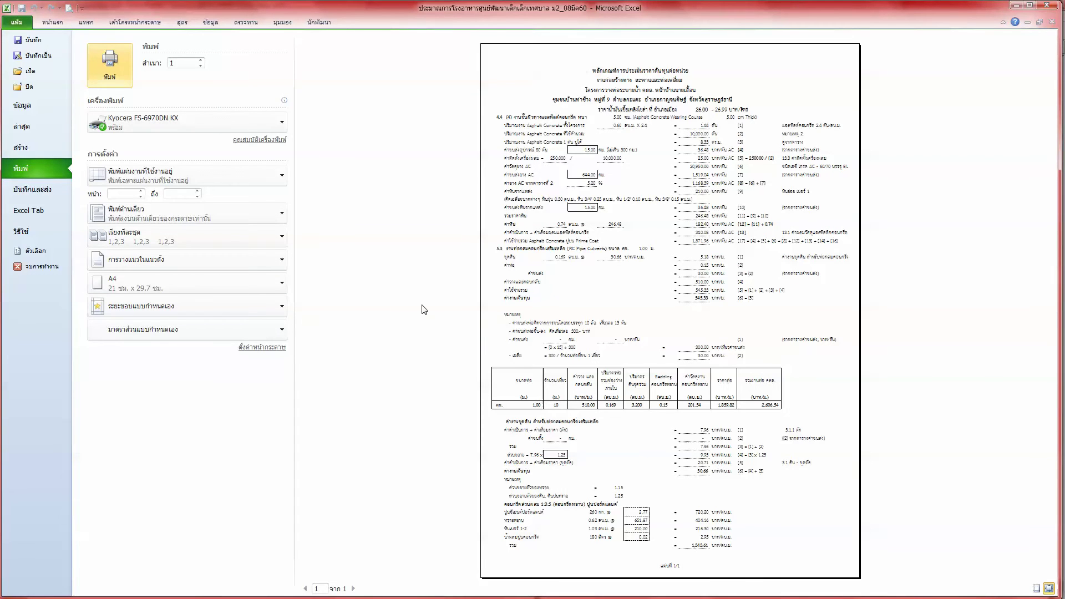
pyautogui.click(110, 67)
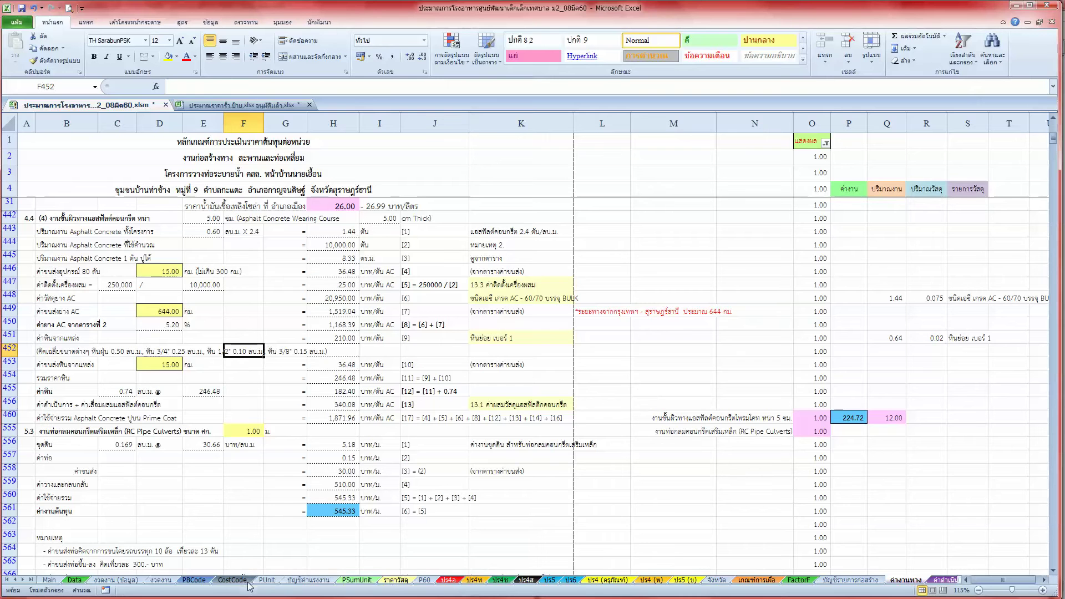
# Print the ราคาวัสดุ material price sheet
pyautogui.click(407, 580)
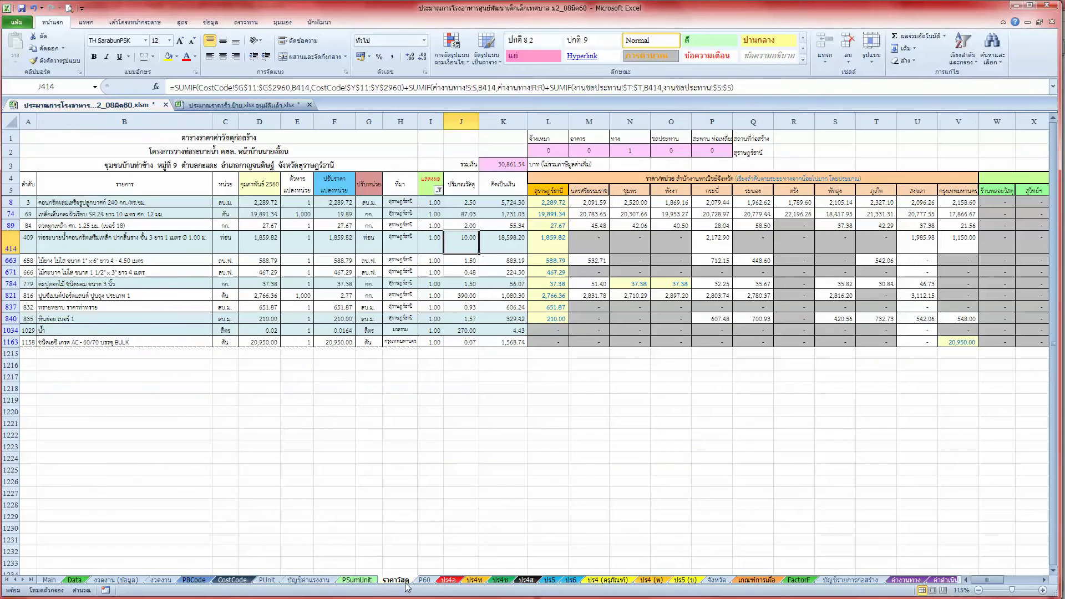
pyautogui.click(159, 336)
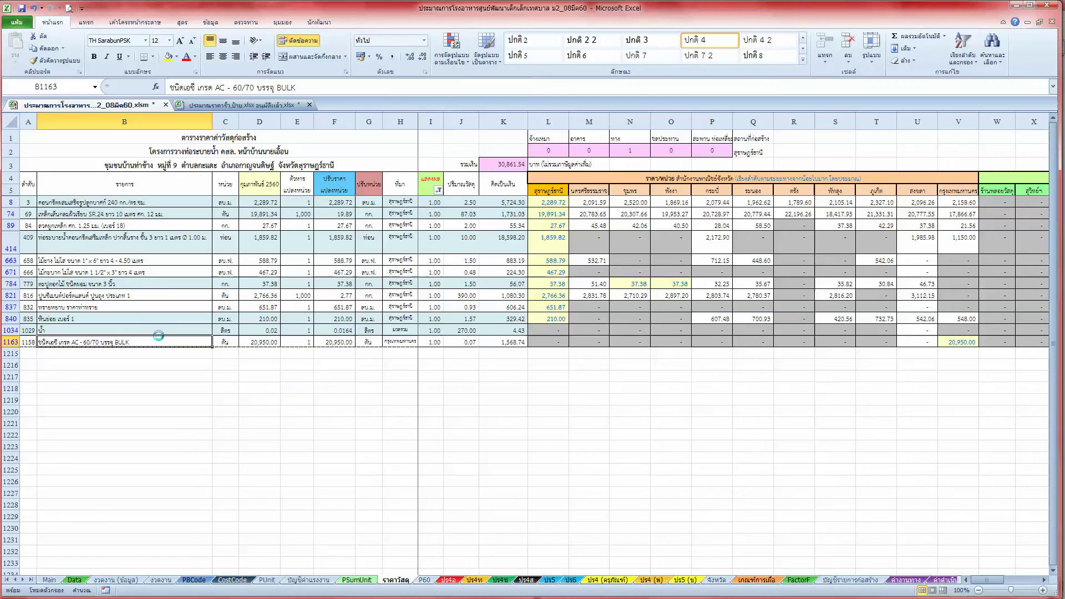
pyautogui.hotkey('ctrl', 'p')
pyautogui.click(100, 65)
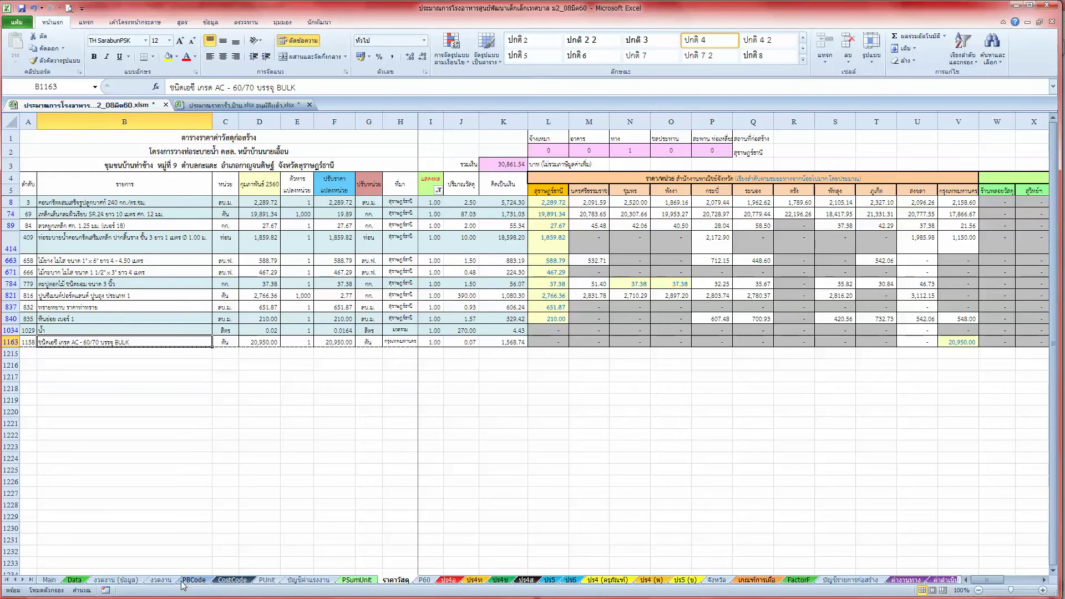
# Inspect the C5 installment and J1 total formulas on งวดงาน (ข้อมูล), then open ปร6
pyautogui.click(116, 580)
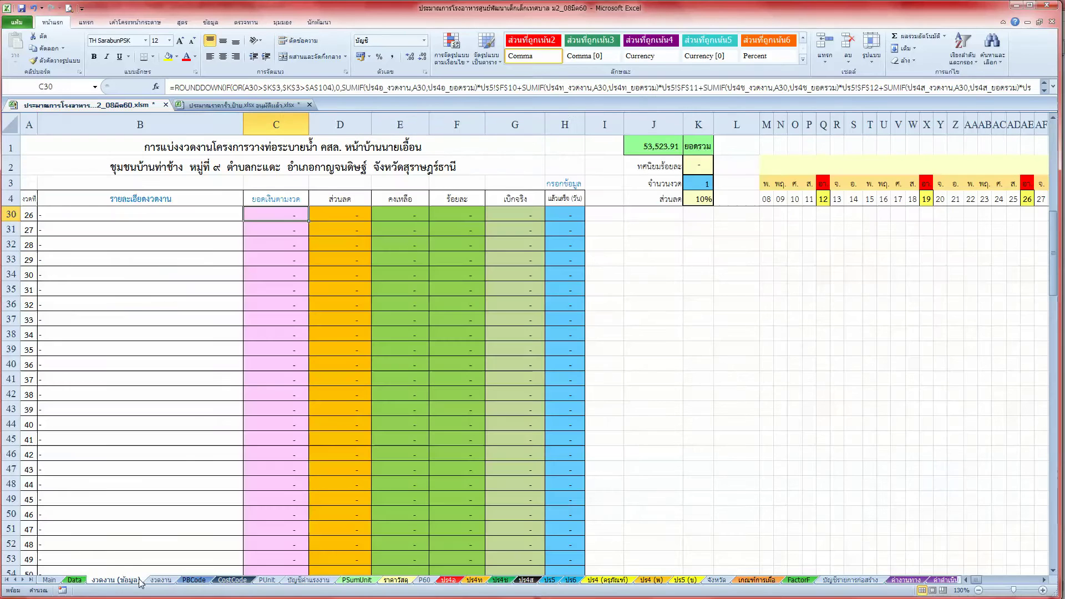
pyautogui.scroll(6, 274, 431)
pyautogui.scroll(2, 274, 430)
pyautogui.scroll(1, 274, 430)
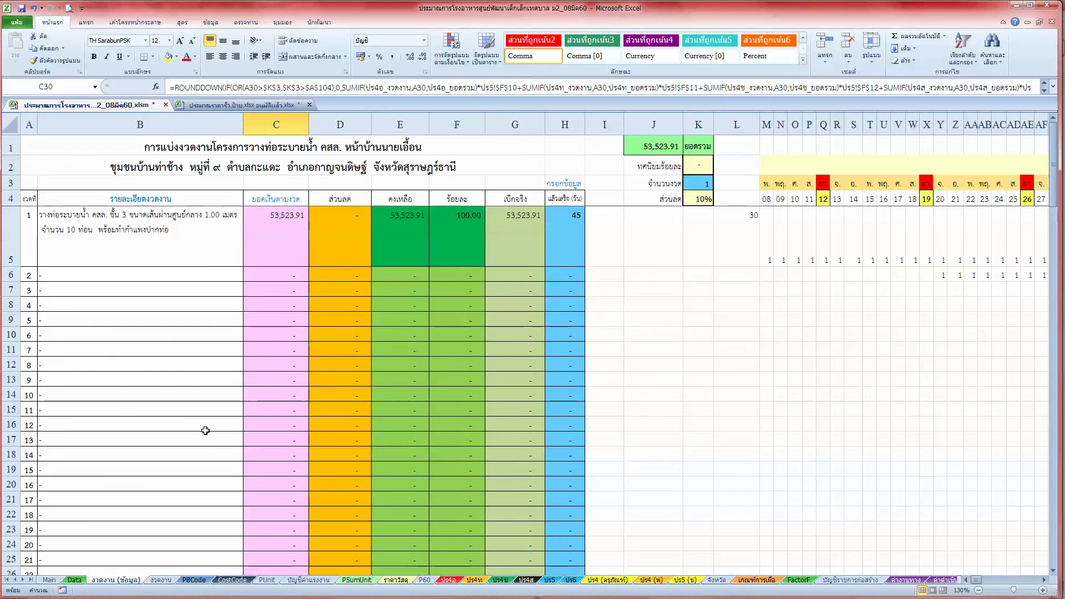
pyautogui.click(262, 221)
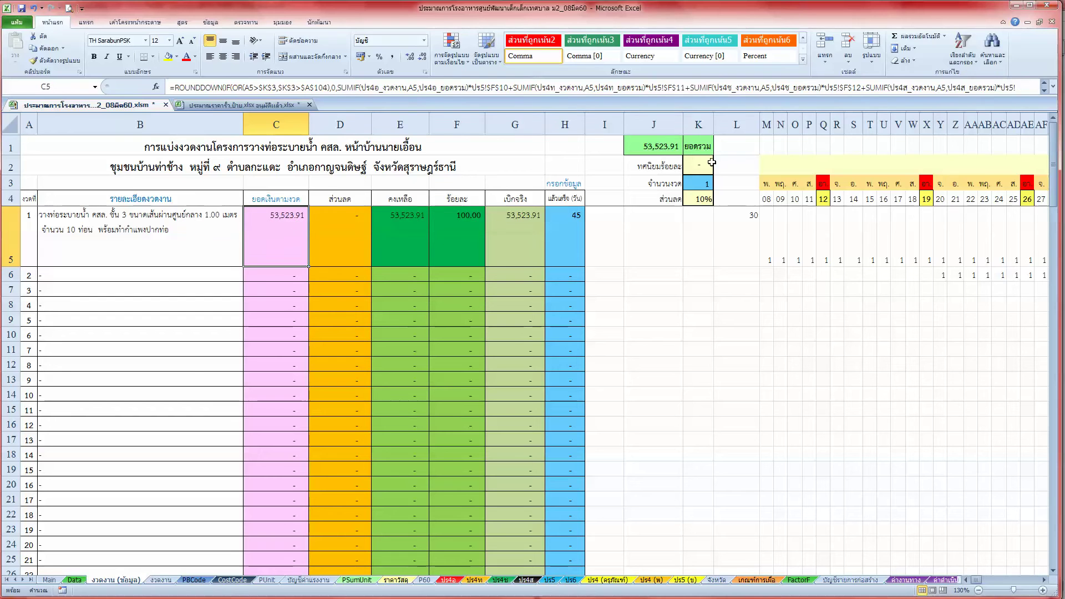
pyautogui.click(655, 150)
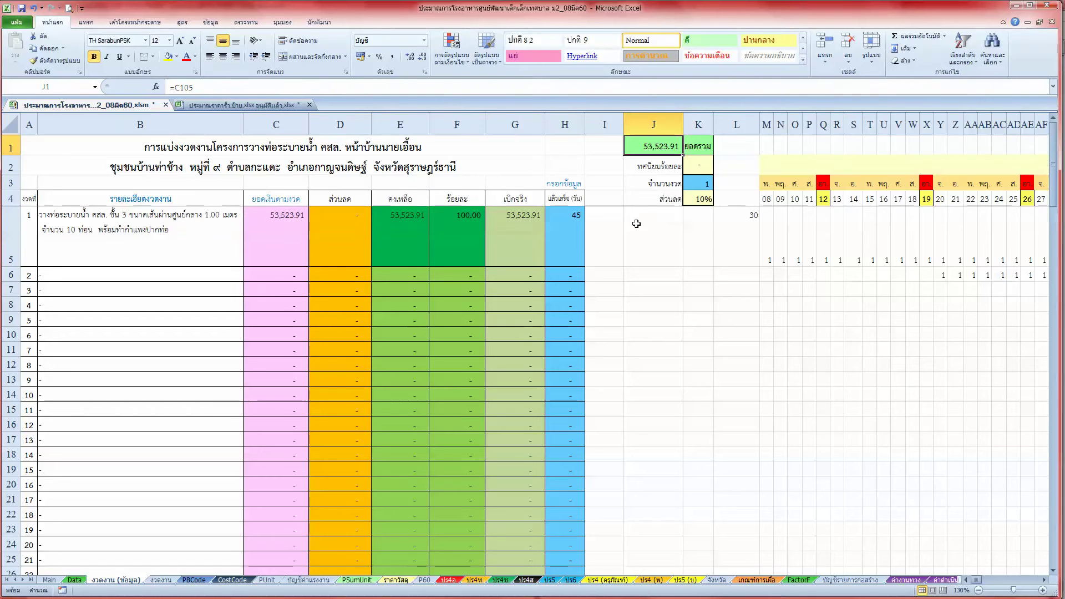
pyautogui.click(571, 581)
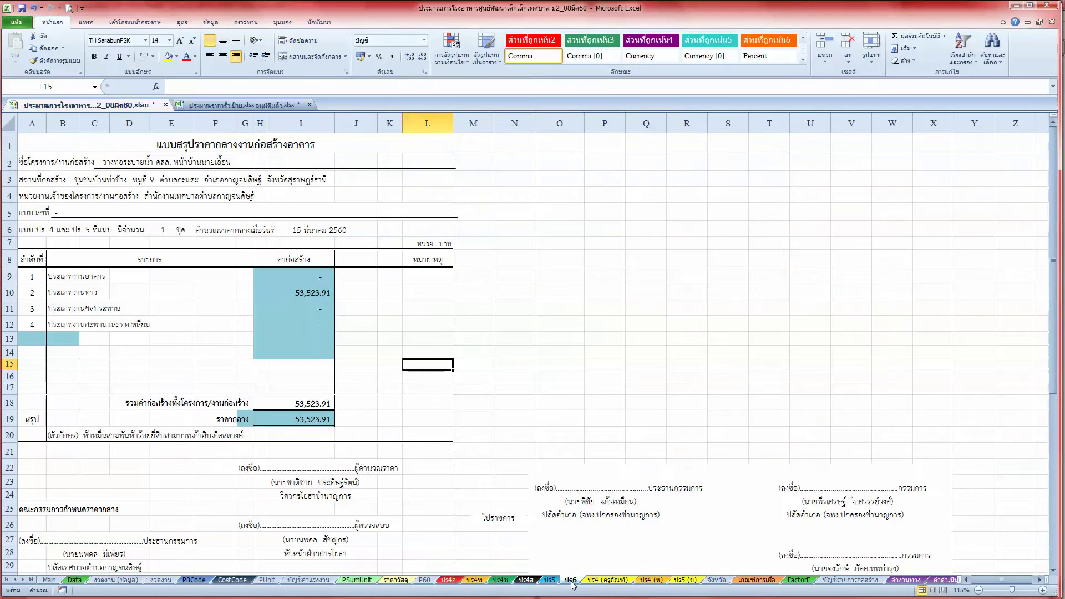
# Check ปร6's rounded median-price formula in H19, then view the Data and Main sheets
pyautogui.click(301, 419)
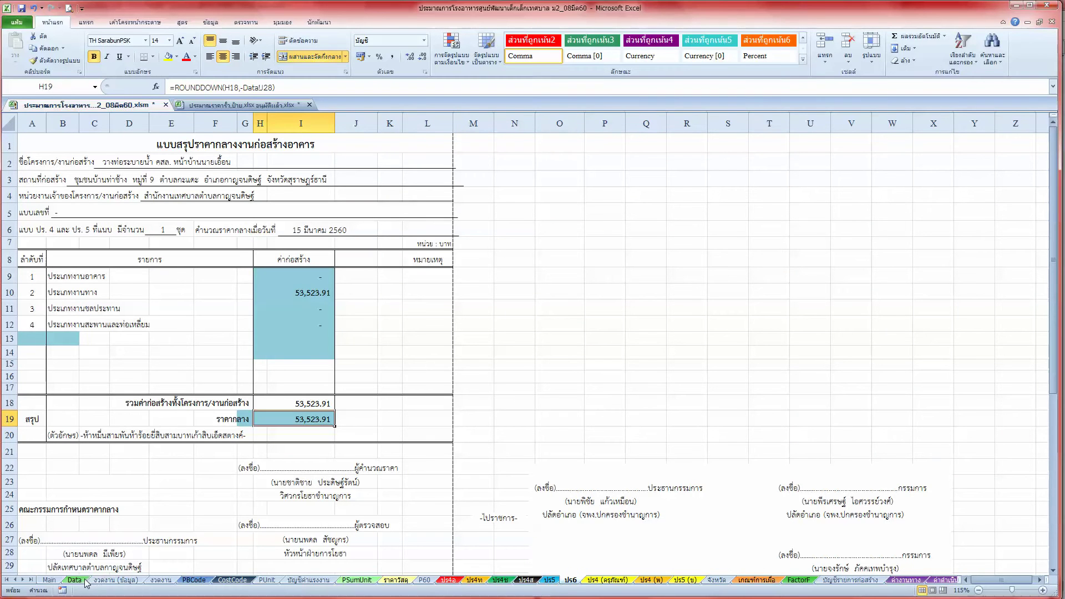
pyautogui.click(75, 580)
pyautogui.hotkey('ctrl', 'pageup')
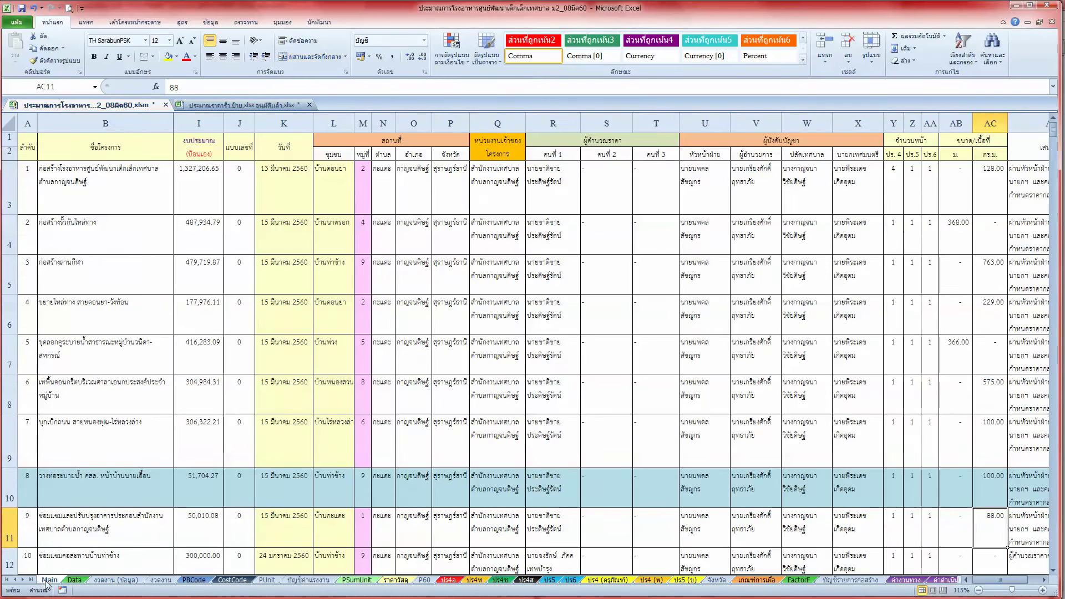
# Select project 8's entries J1068:J1078 and the K3 filter header on PBCode, then glance at CostCode
pyautogui.click(202, 582)
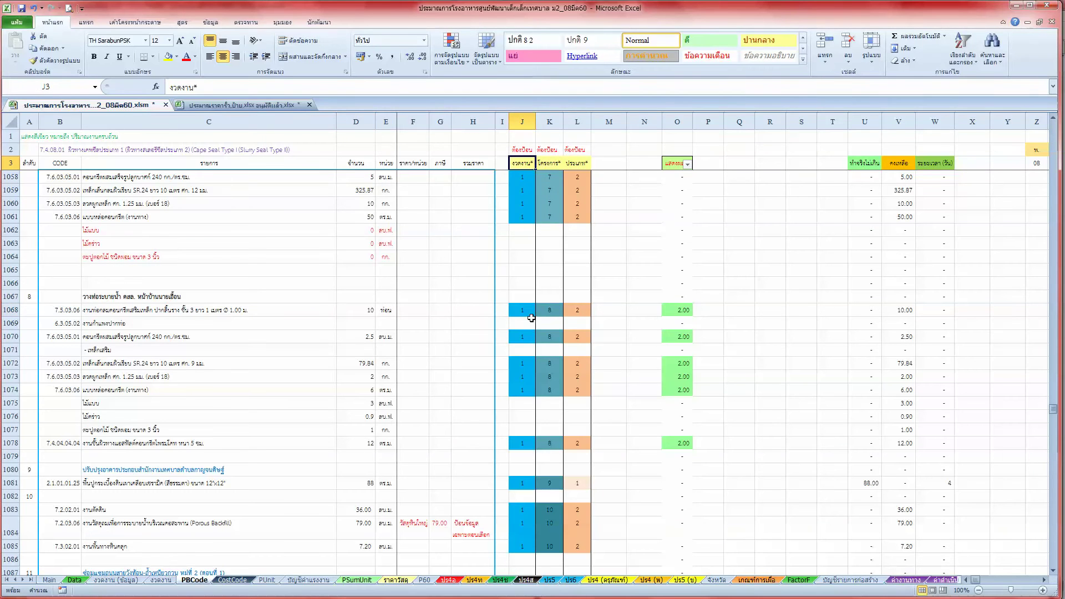
pyautogui.moveTo(522, 310); pyautogui.dragTo(527, 546)
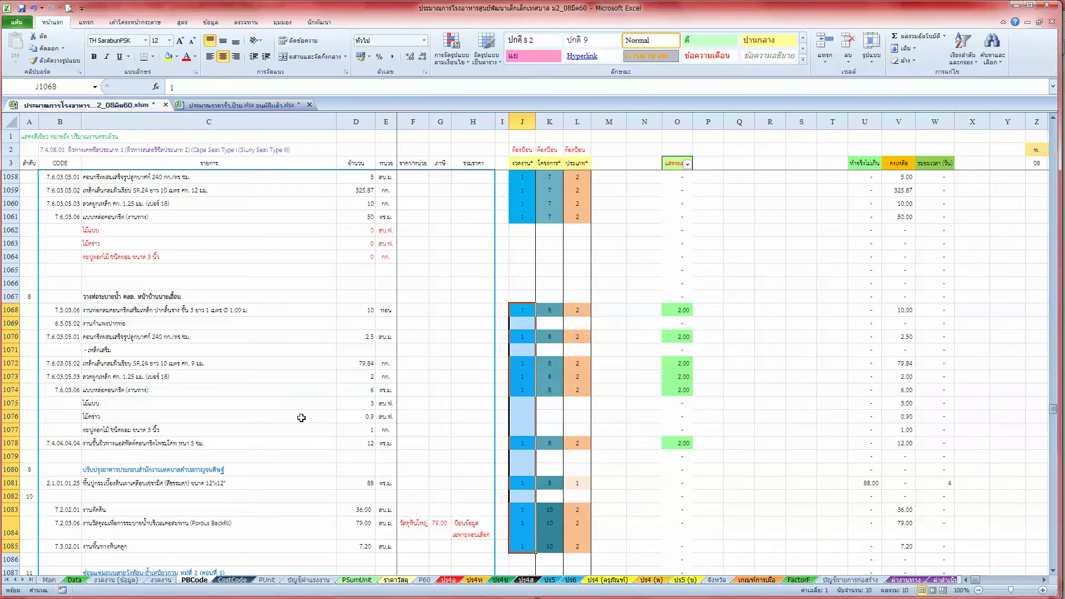
pyautogui.moveTo(522, 310); pyautogui.dragTo(523, 442)
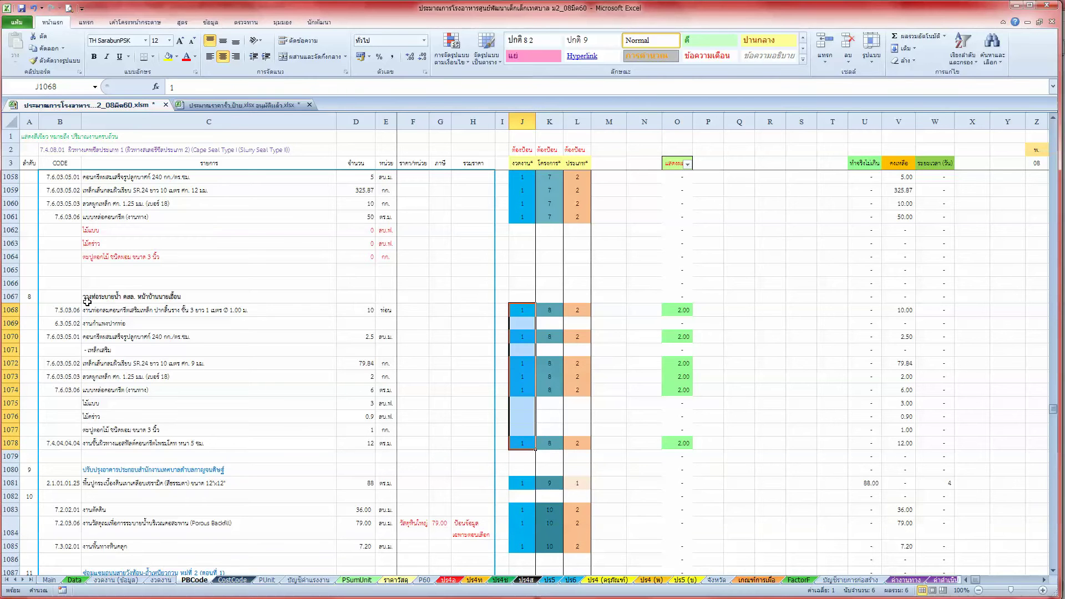
pyautogui.click(25, 297)
pyautogui.click(548, 297)
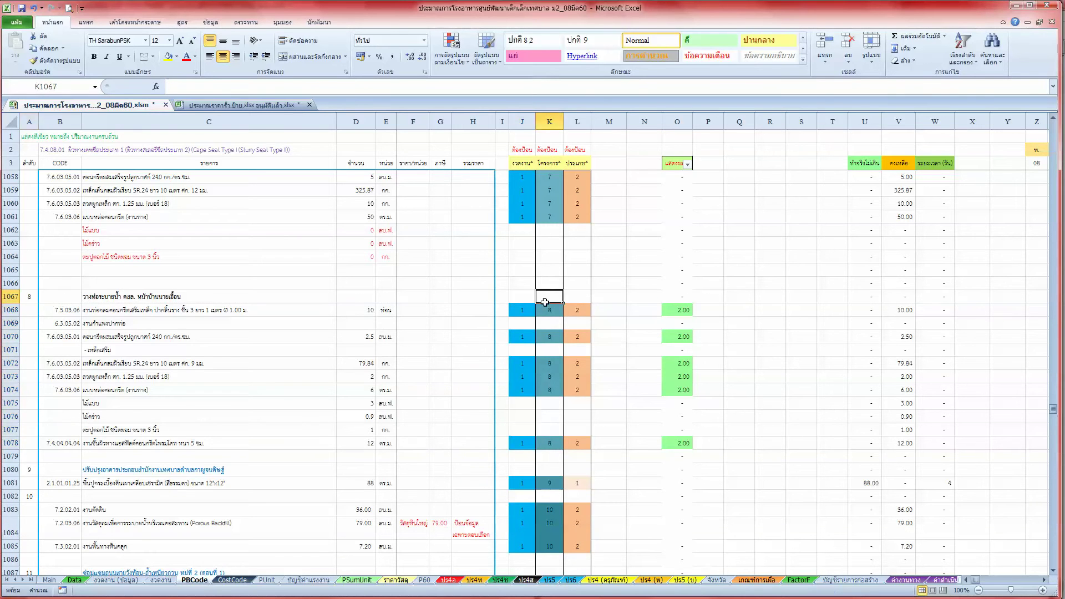
pyautogui.click(550, 162)
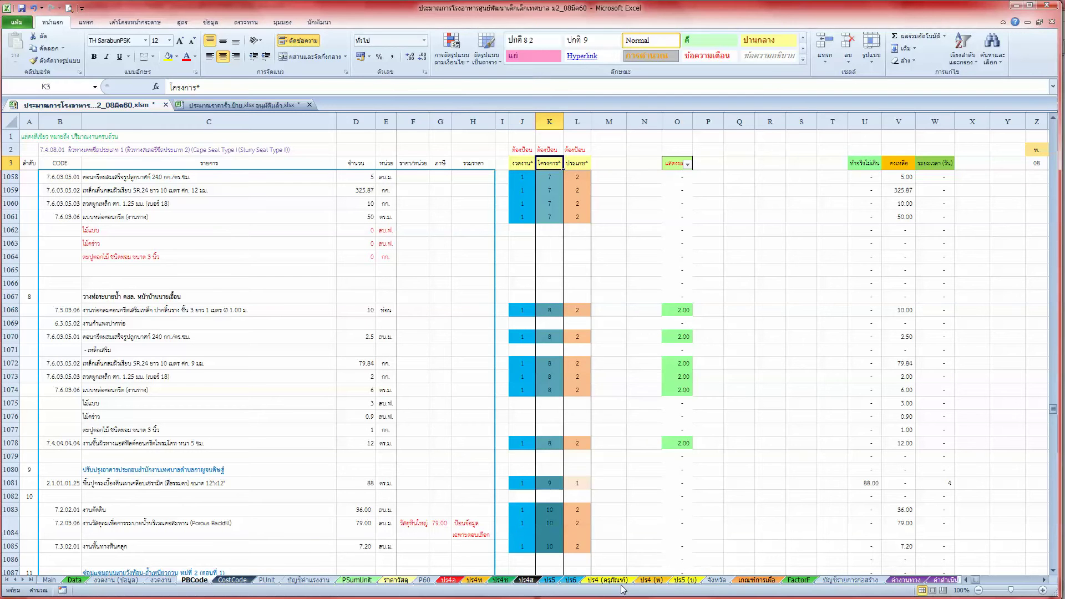
pyautogui.click(239, 582)
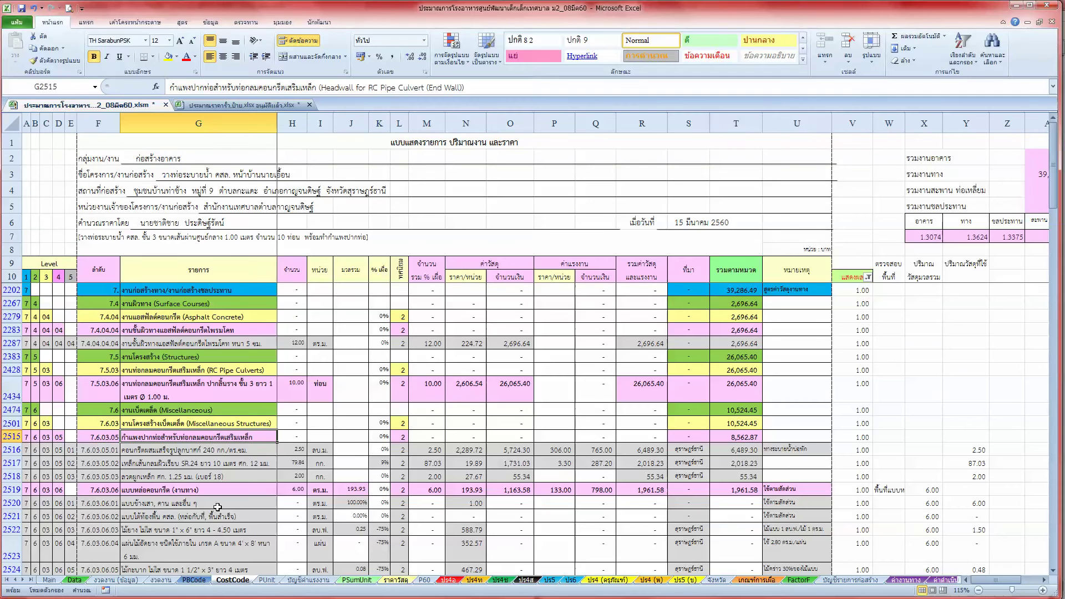
pyautogui.click(123, 581)
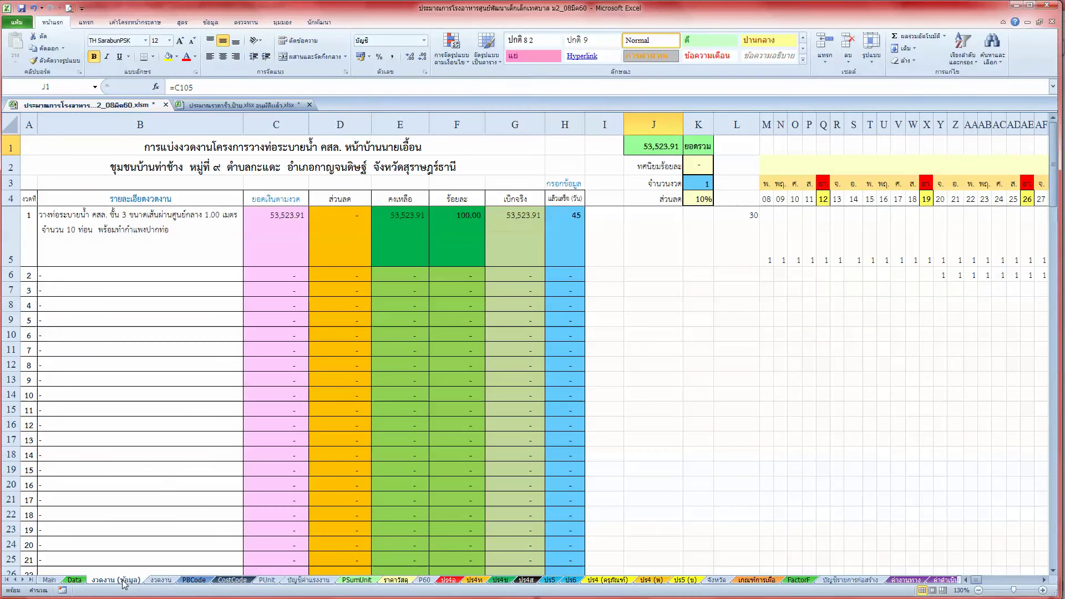
# Preview the งวดงาน installment sheet for printing, then move through Main to the Data sheet
pyautogui.click(169, 581)
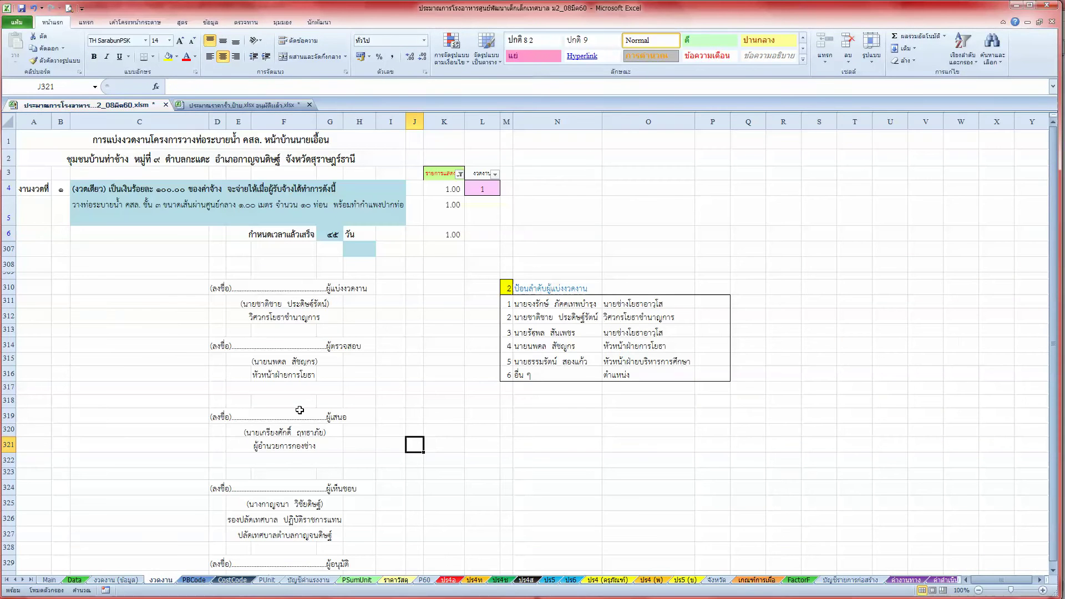
pyautogui.click(68, 8)
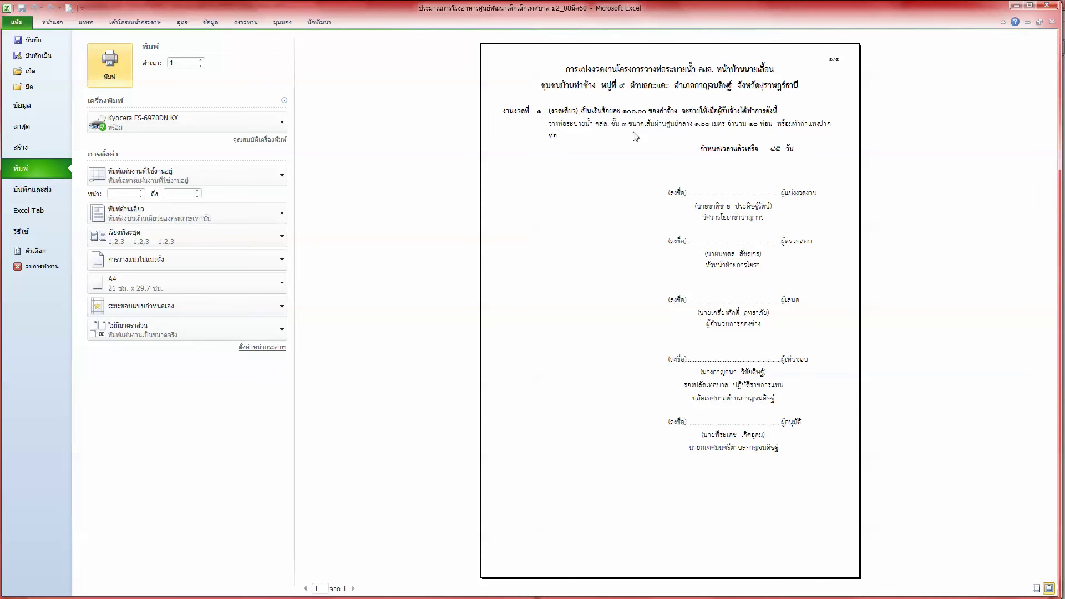
pyautogui.click(56, 22)
pyautogui.click(447, 399)
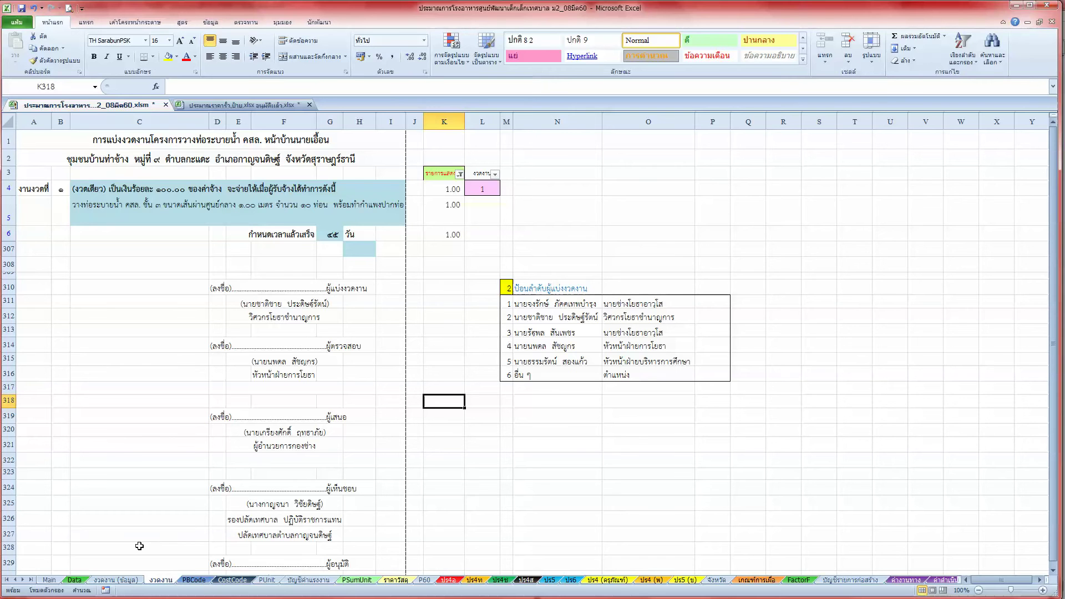
pyautogui.click(51, 580)
pyautogui.click(75, 580)
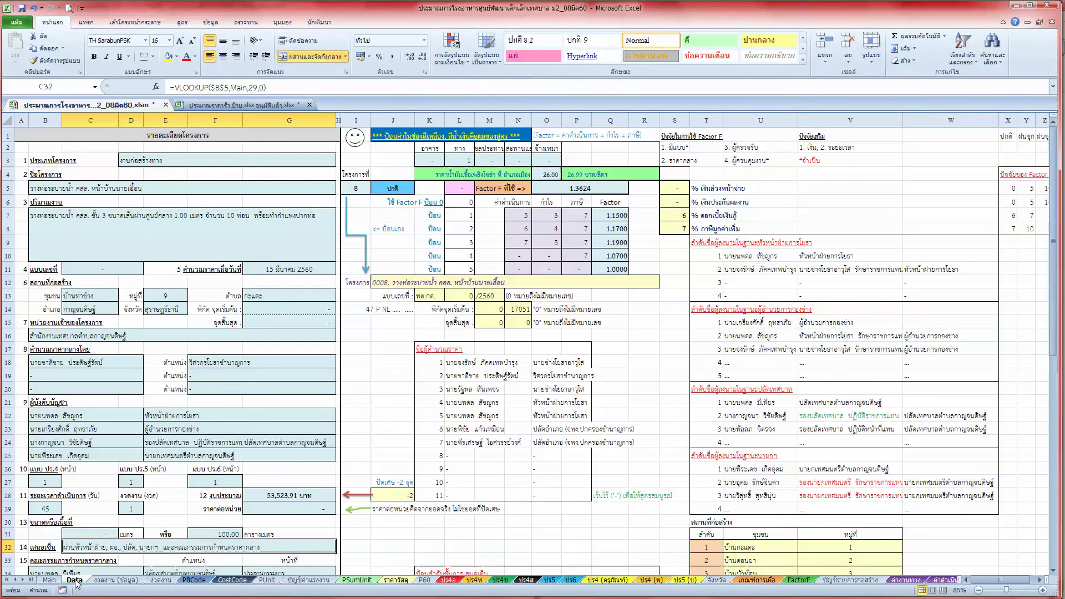
# Switch the J12 project selector from 0008 to 0001, the canteen construction project
pyautogui.click(604, 282)
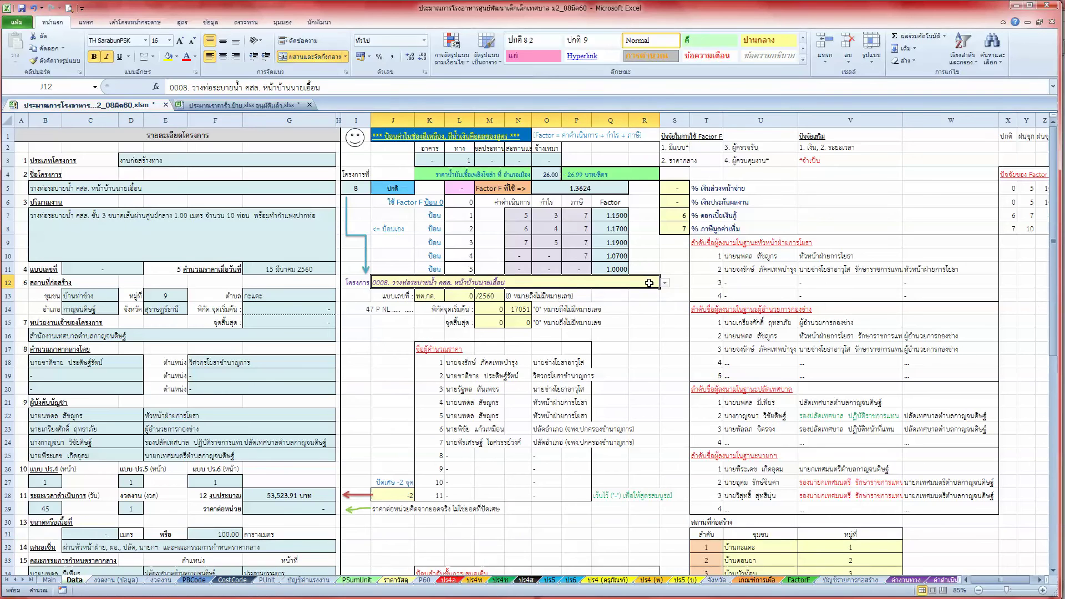
pyautogui.click(665, 283)
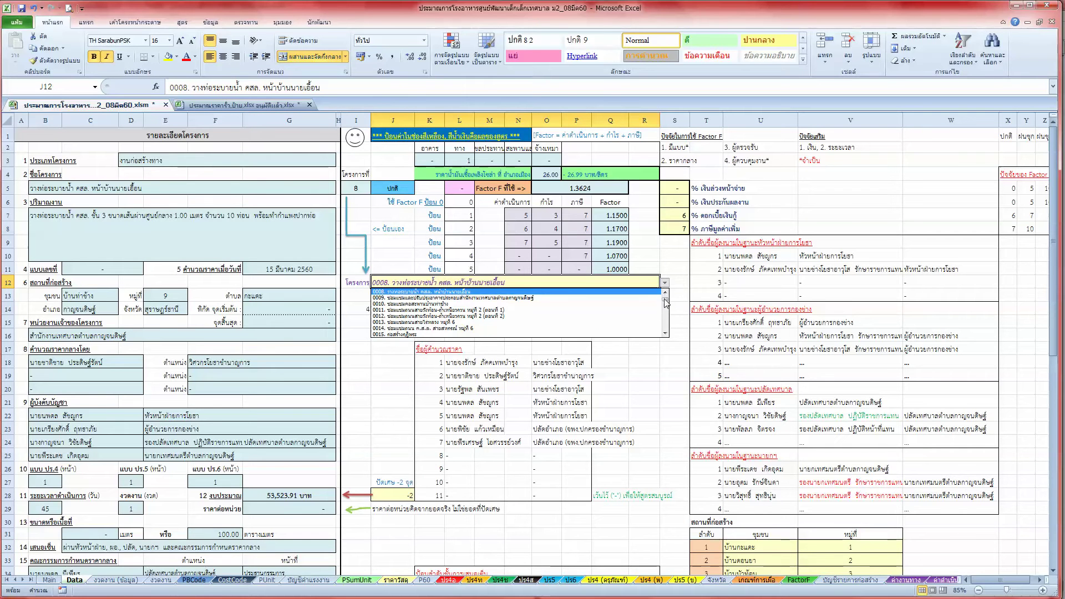
pyautogui.scroll(3, 610, 311)
pyautogui.click(555, 291)
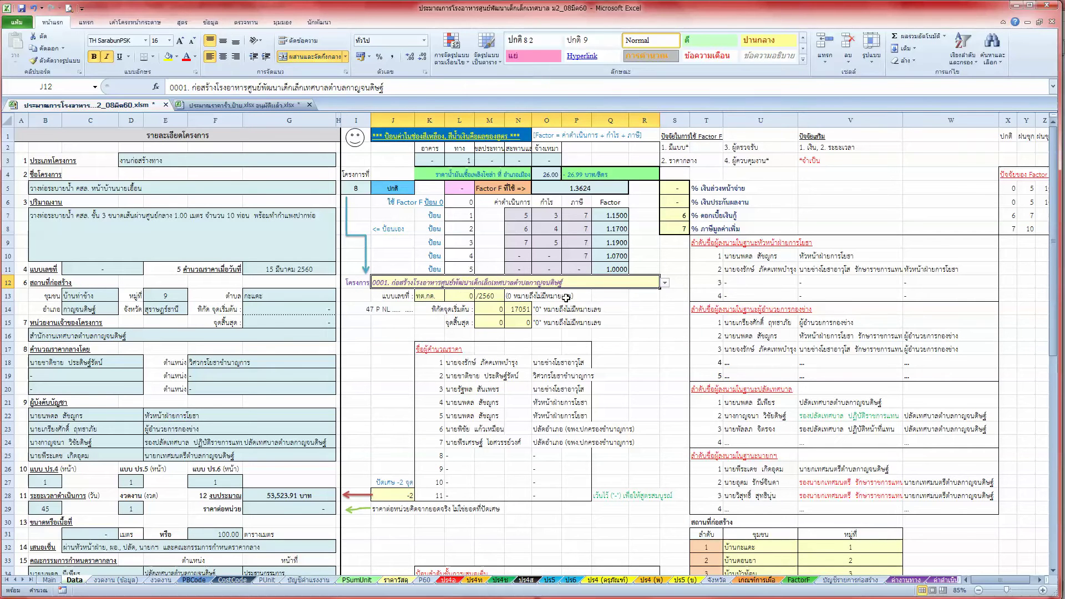
pyautogui.click(211, 23)
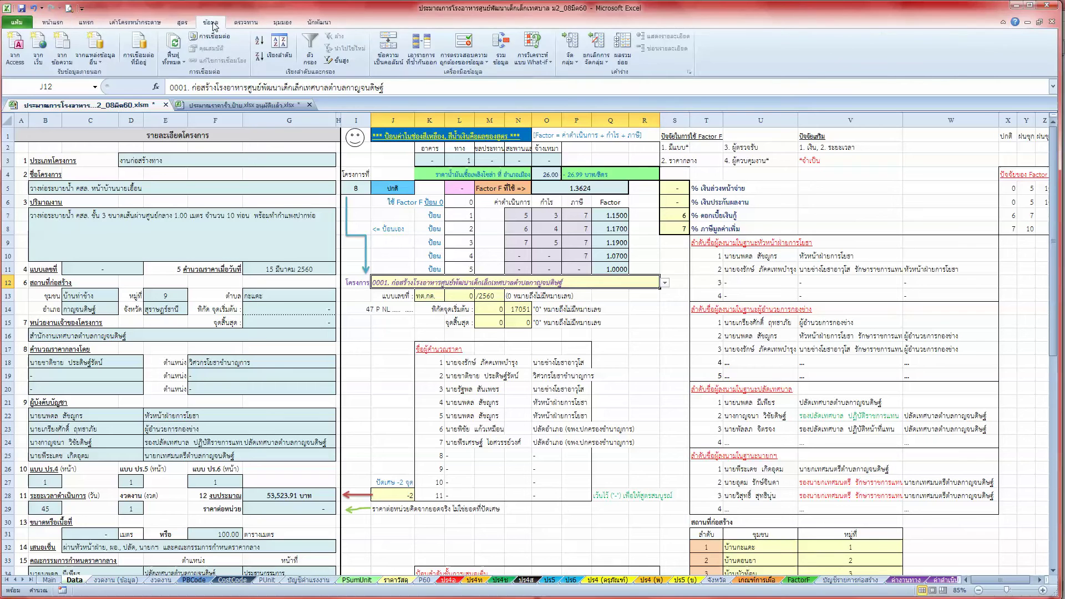
pyautogui.click(183, 23)
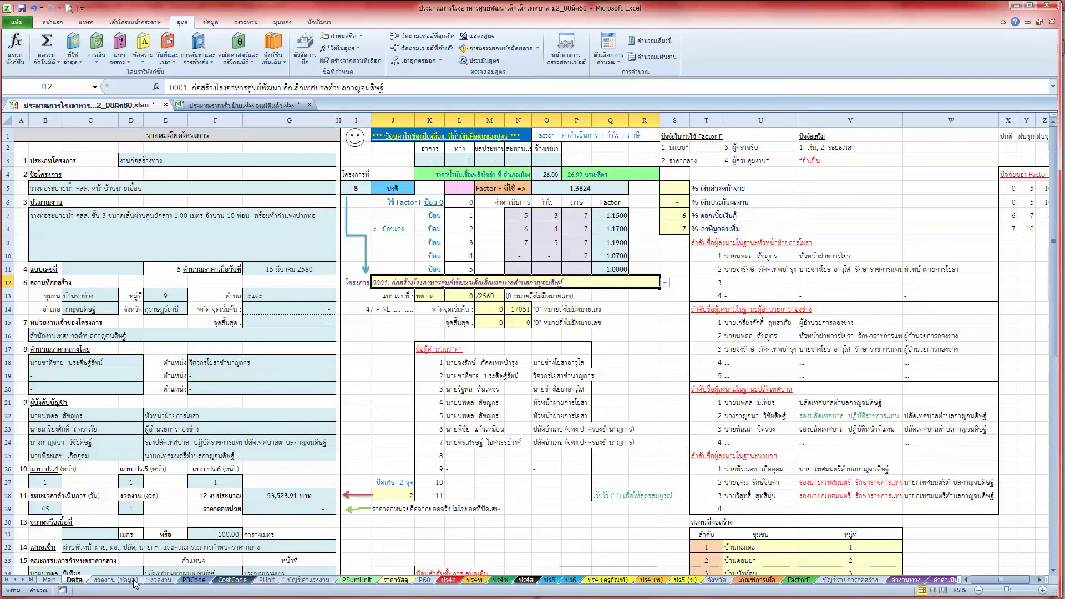
pyautogui.click(195, 579)
# Move down the project column on PBCode to cell K6
pyautogui.scroll(5, 271, 406)
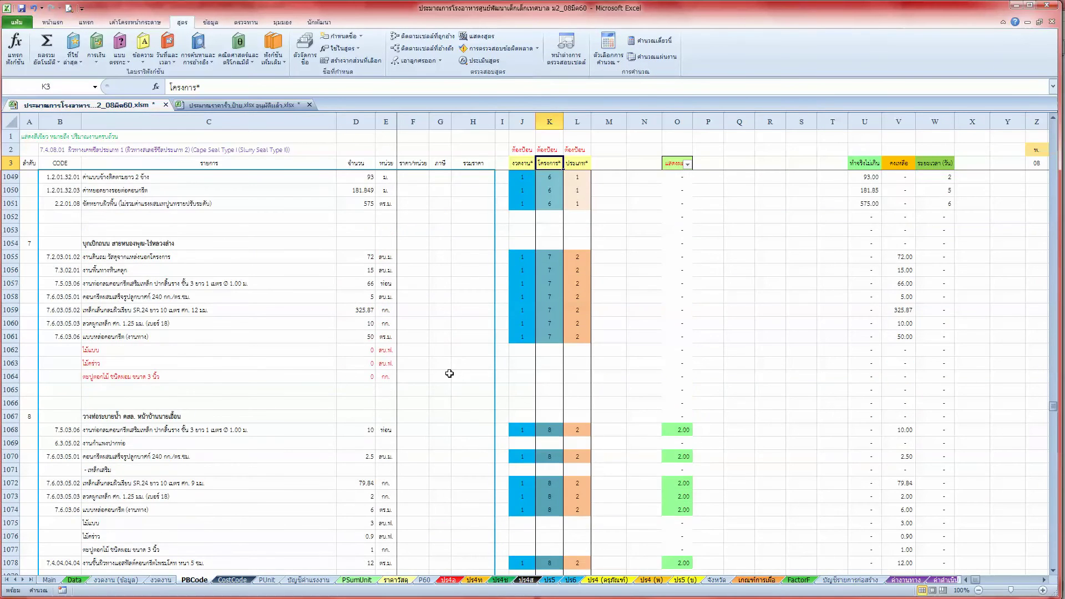
pyautogui.middleClick(346, 428)
pyautogui.middleClick(410, 181)
pyautogui.press('Down')
pyautogui.press('Down')
pyautogui.press('Down')
# Colour the project title in C4 blue
pyautogui.click(88, 176)
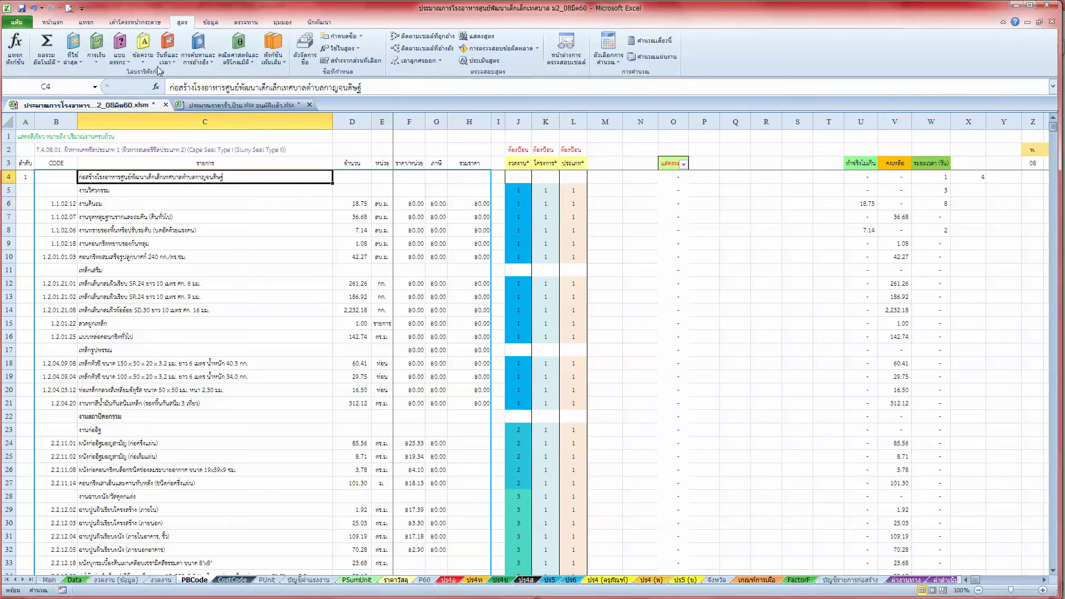
pyautogui.click(52, 22)
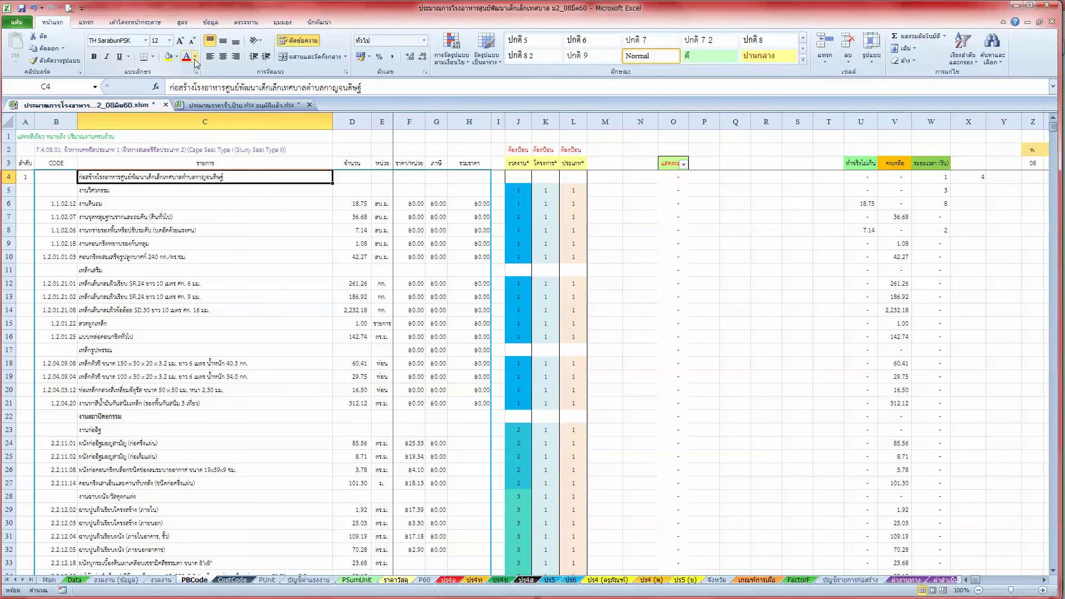
pyautogui.click(195, 63)
pyautogui.click(250, 149)
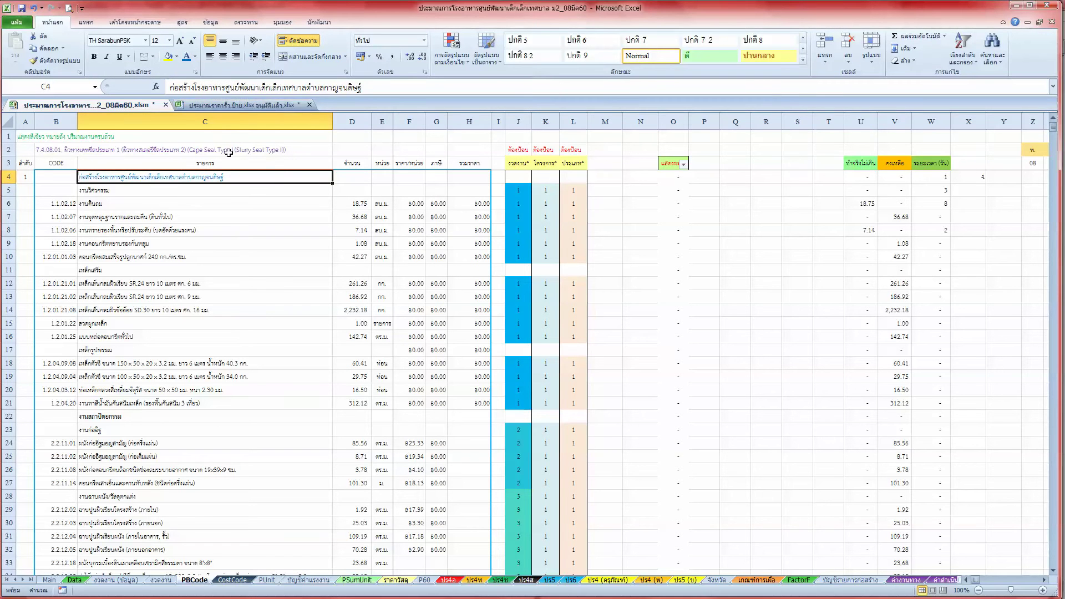
# Inspect the installment column J, checking J3, J25, J28 and J44
pyautogui.click(208, 288)
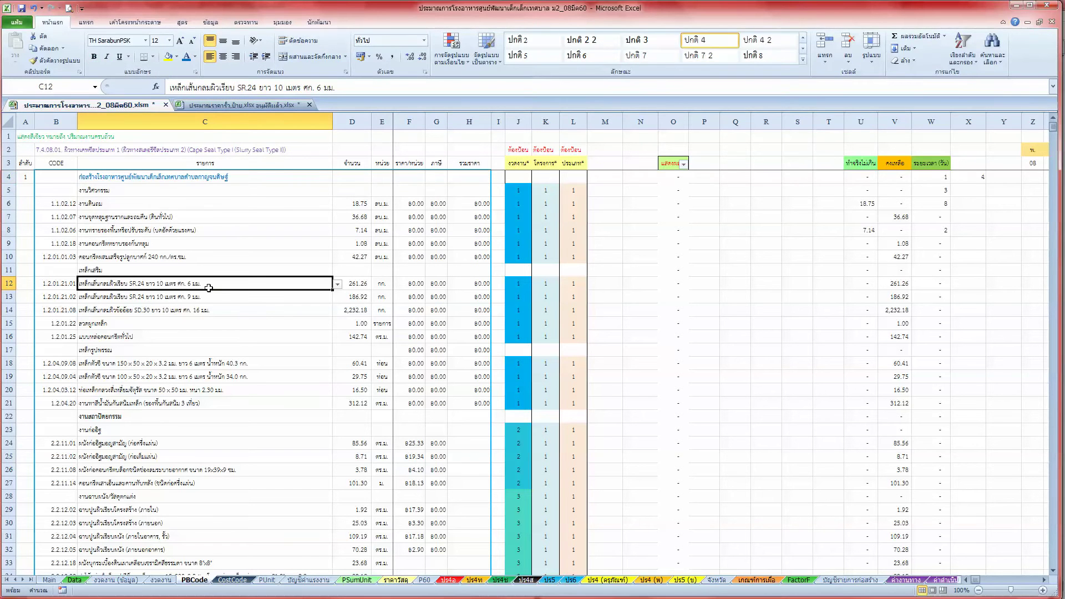
pyautogui.click(515, 285)
pyautogui.click(516, 165)
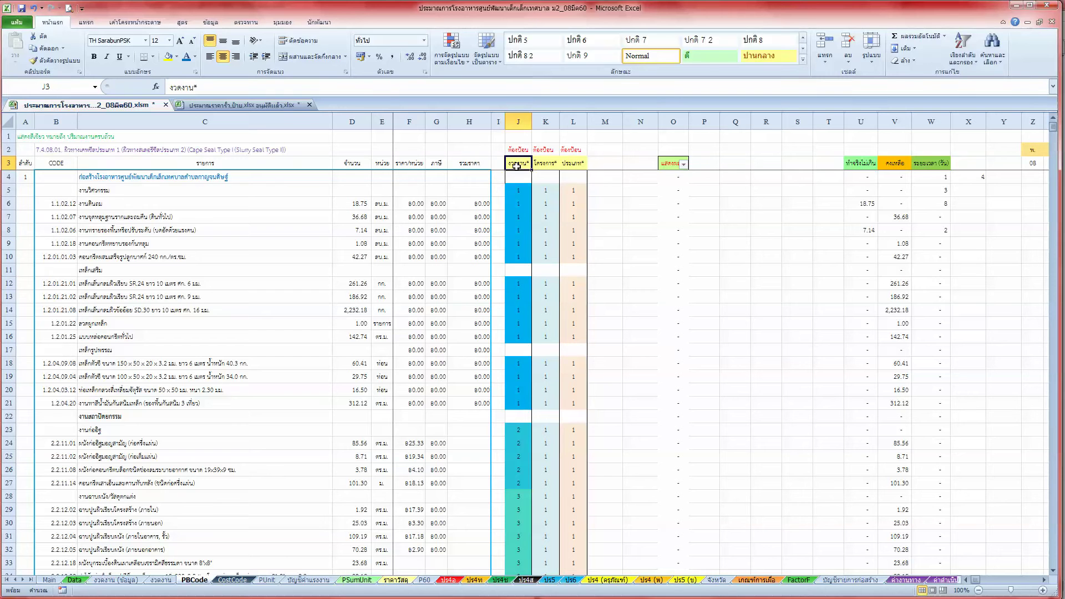
pyautogui.click(518, 458)
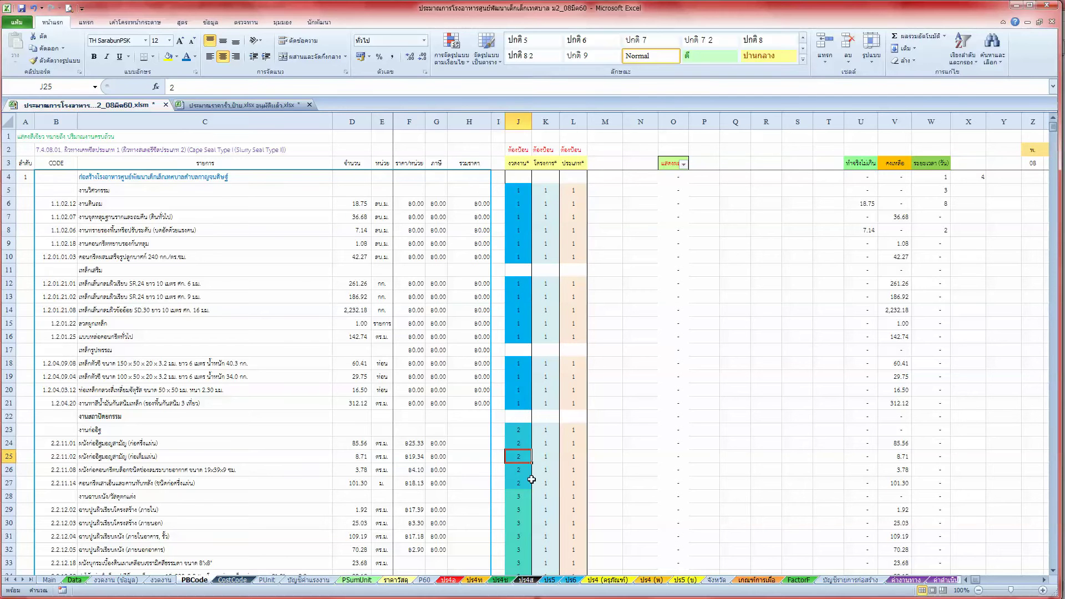
pyautogui.scroll(-3, 518, 459)
pyautogui.click(521, 362)
pyautogui.click(522, 379)
pyautogui.scroll(-4, 529, 421)
pyautogui.click(520, 426)
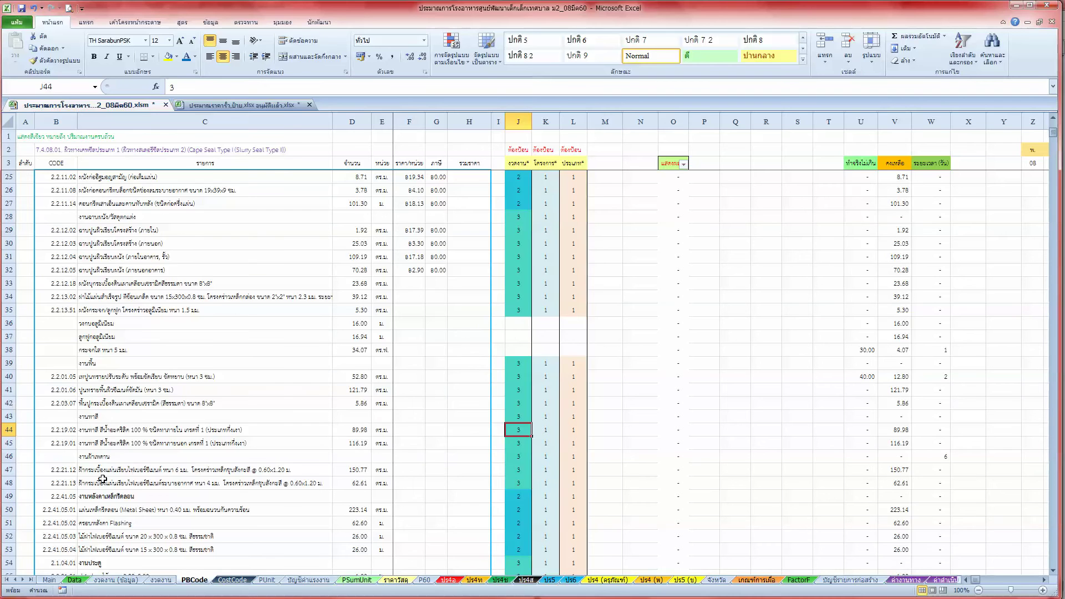
# Check the code and project-number entries around rows 121–125, including J122, C121 and K122
pyautogui.scroll(-4, 117, 497)
pyautogui.scroll(-3, 117, 498)
pyautogui.scroll(-3, 117, 498)
pyautogui.scroll(-3, 117, 497)
pyautogui.scroll(-6, 117, 498)
pyautogui.scroll(-4, 117, 497)
pyautogui.scroll(-4, 117, 497)
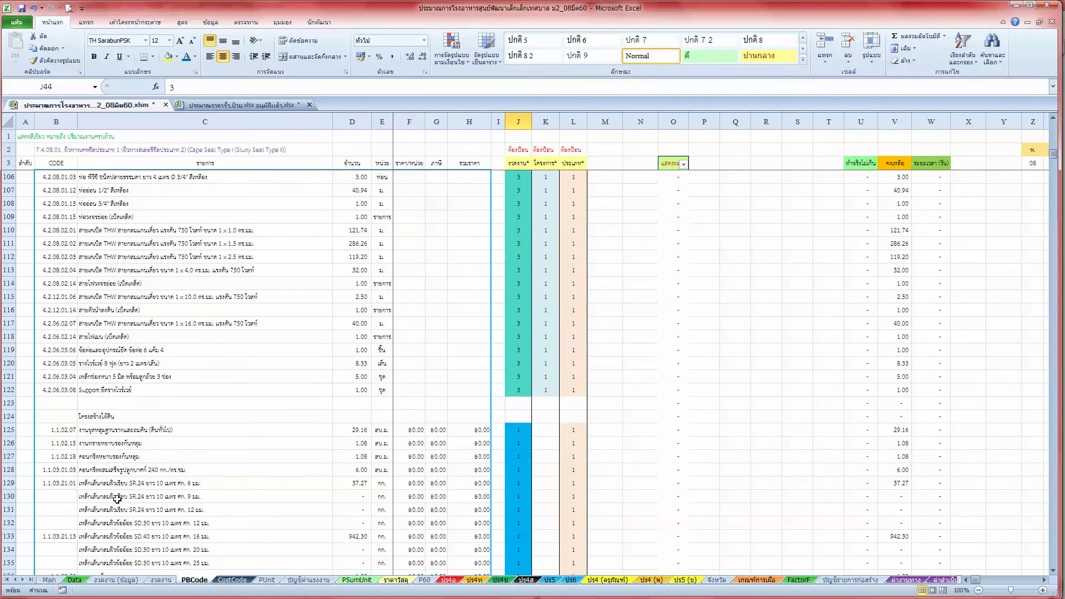
pyautogui.click(522, 391)
pyautogui.click(257, 373)
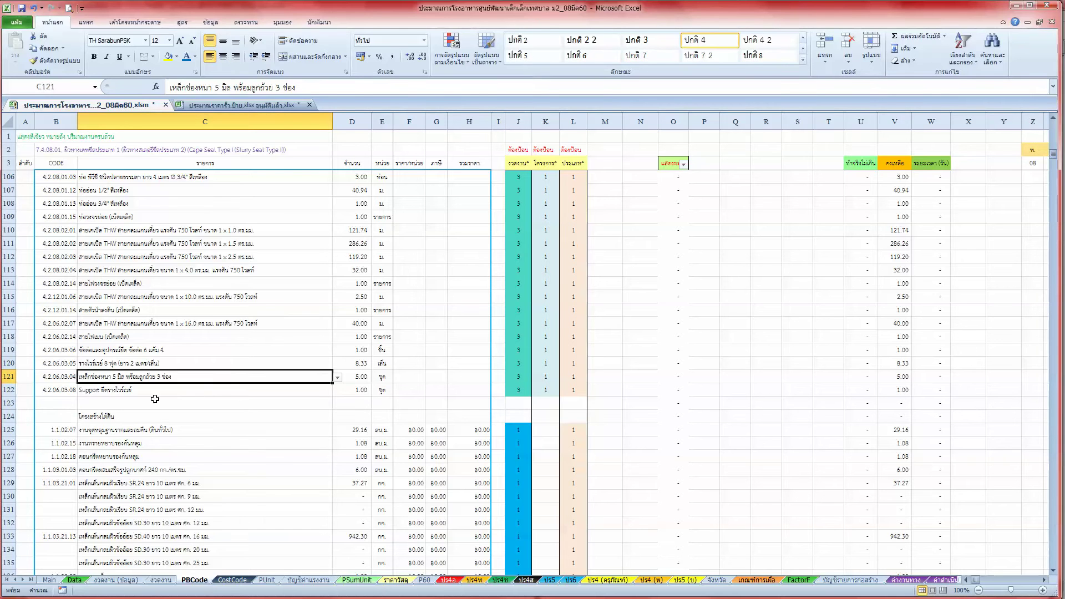
pyautogui.scroll(1, 154, 399)
pyautogui.scroll(2, 148, 399)
pyautogui.click(546, 553)
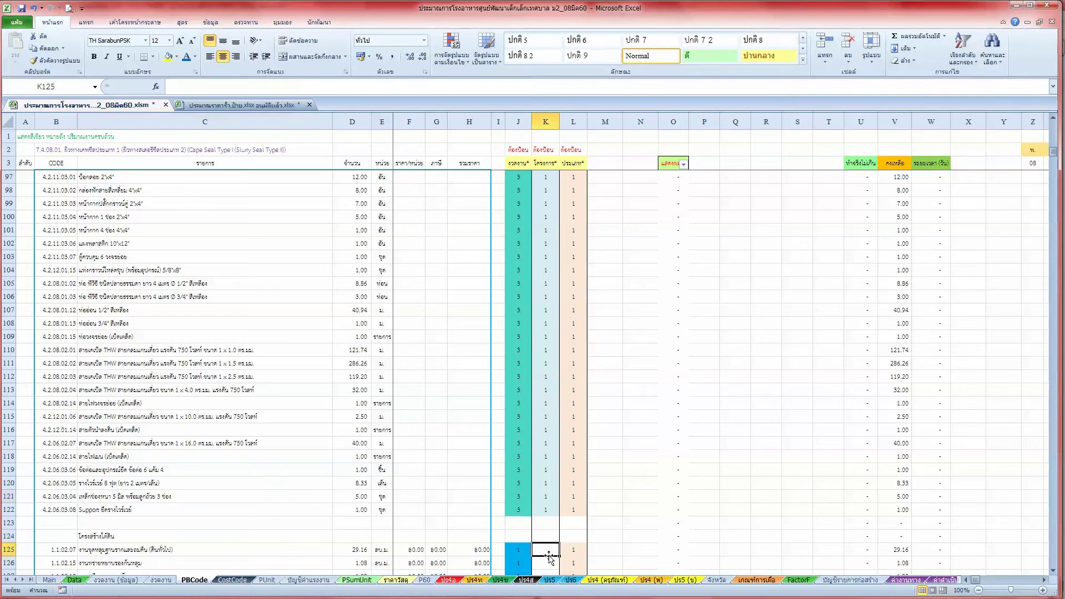
pyautogui.click(544, 509)
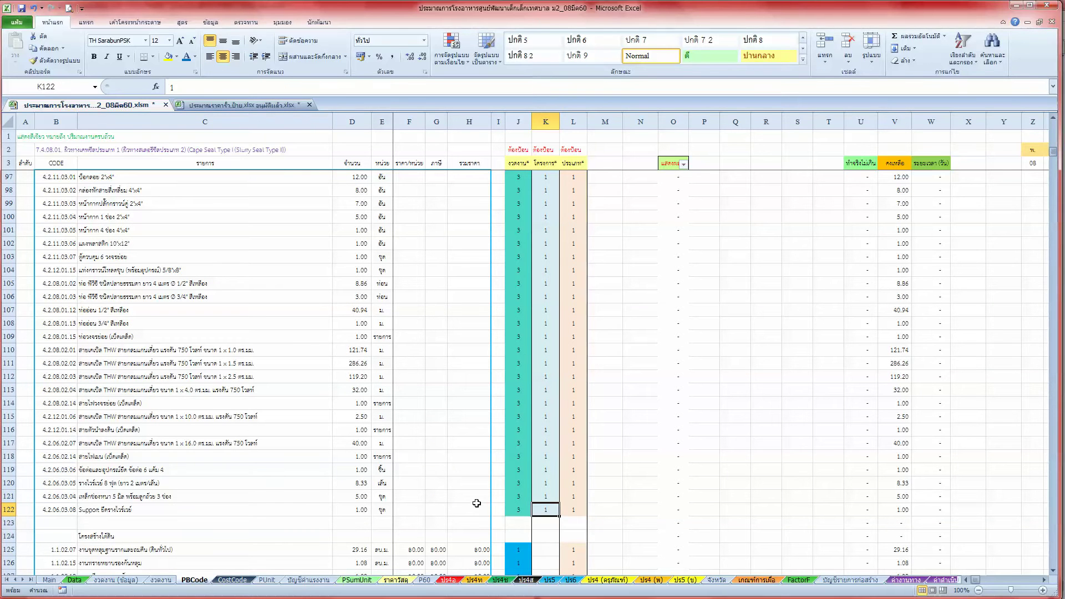
# Visit the งวดงาน (ข้อมูล) sheet, return to PBCode, then show the Data sheet
pyautogui.click(97, 580)
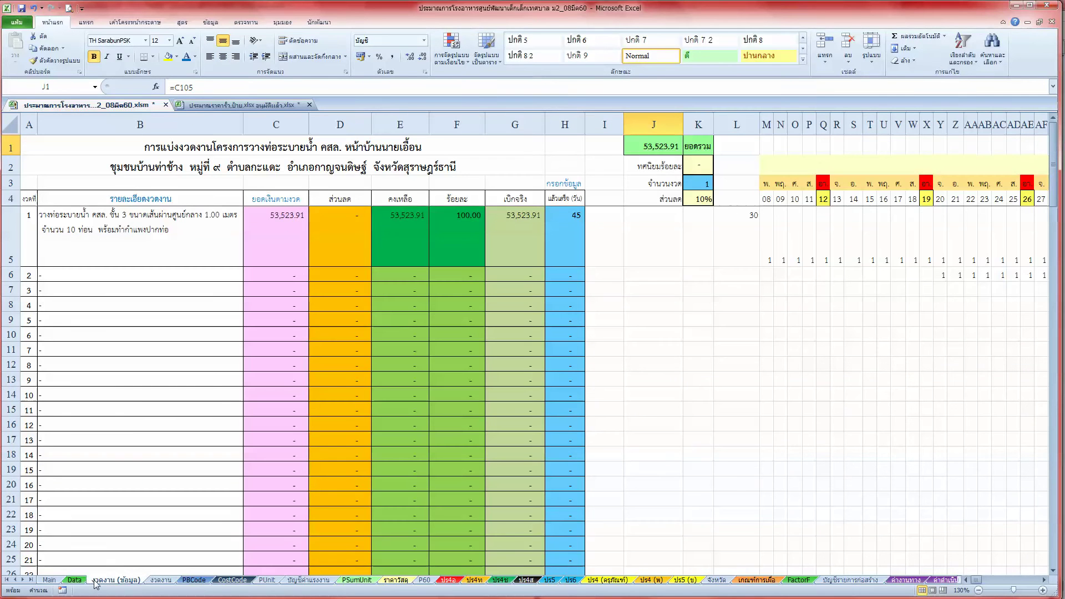
pyautogui.click(193, 580)
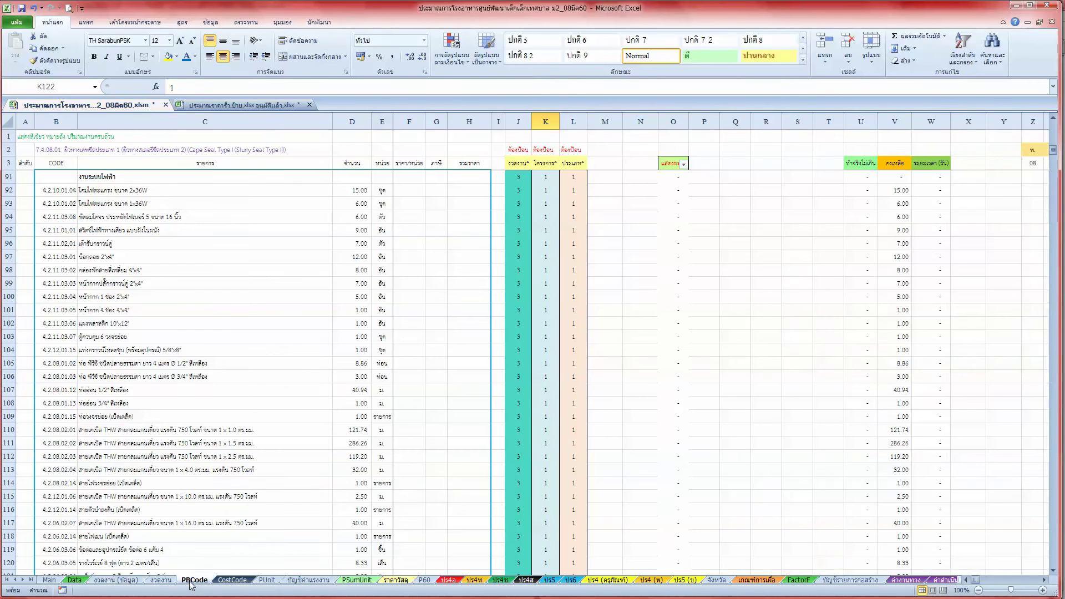
pyautogui.click(75, 580)
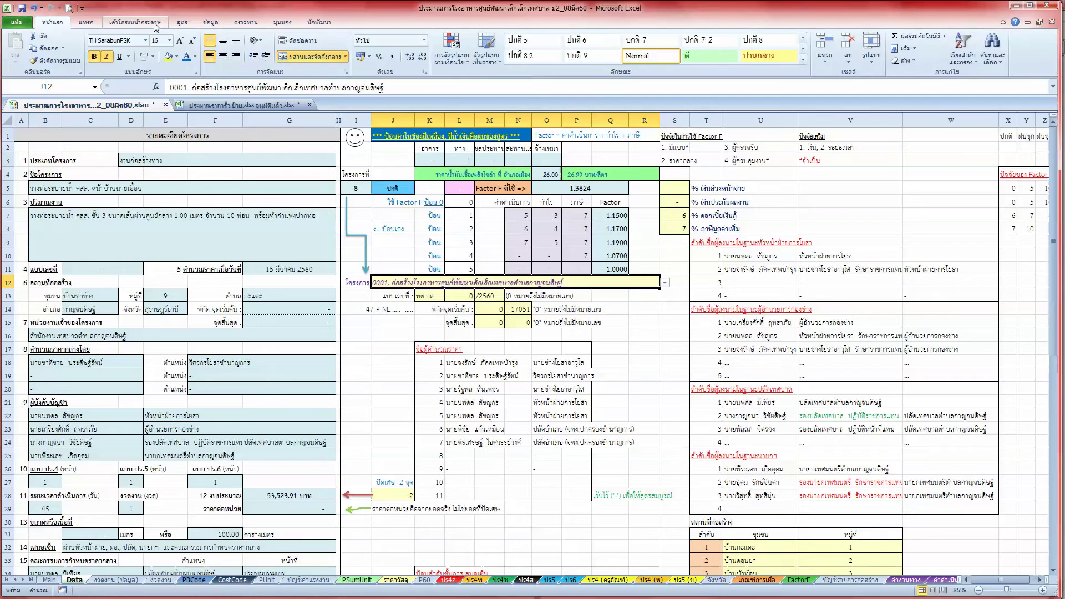
# Run Calculate Now so the Data sheet shows project 0001 with 120 days, 3 installments and 53,523.91
pyautogui.click(182, 23)
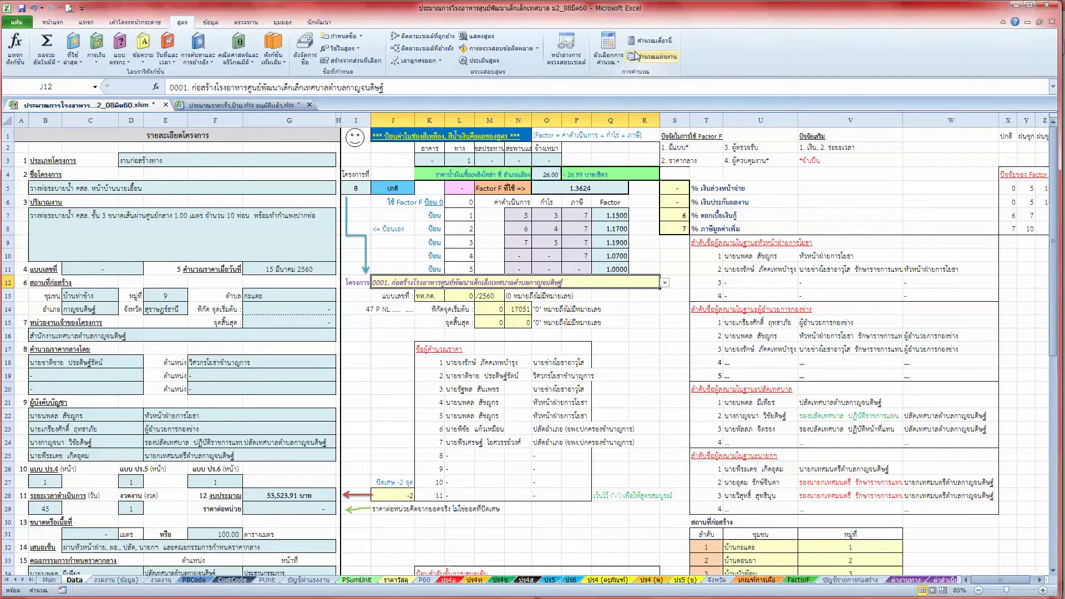
pyautogui.click(651, 38)
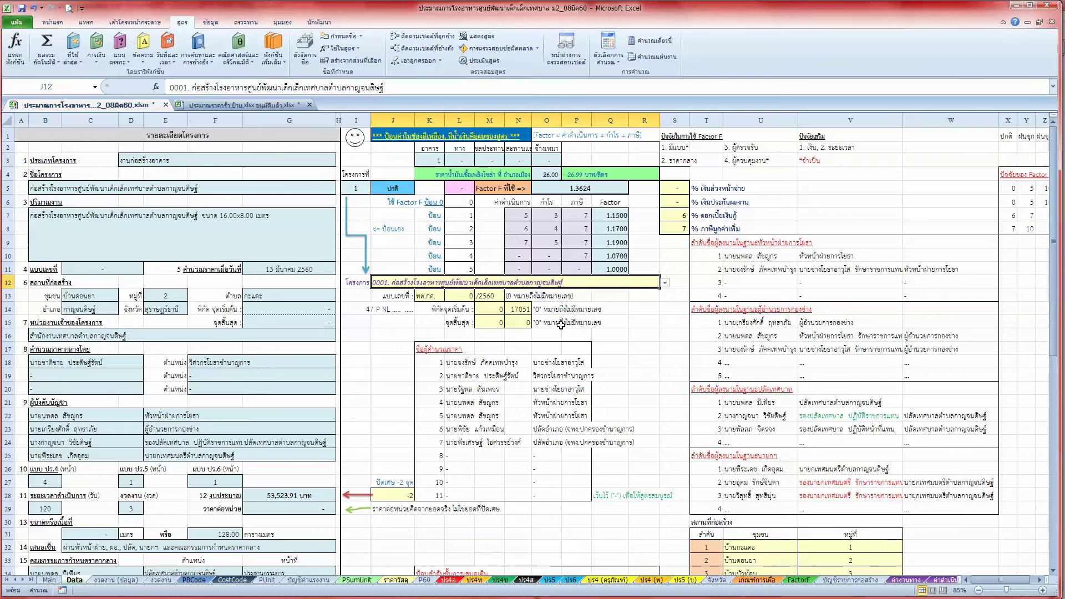
pyautogui.click(356, 333)
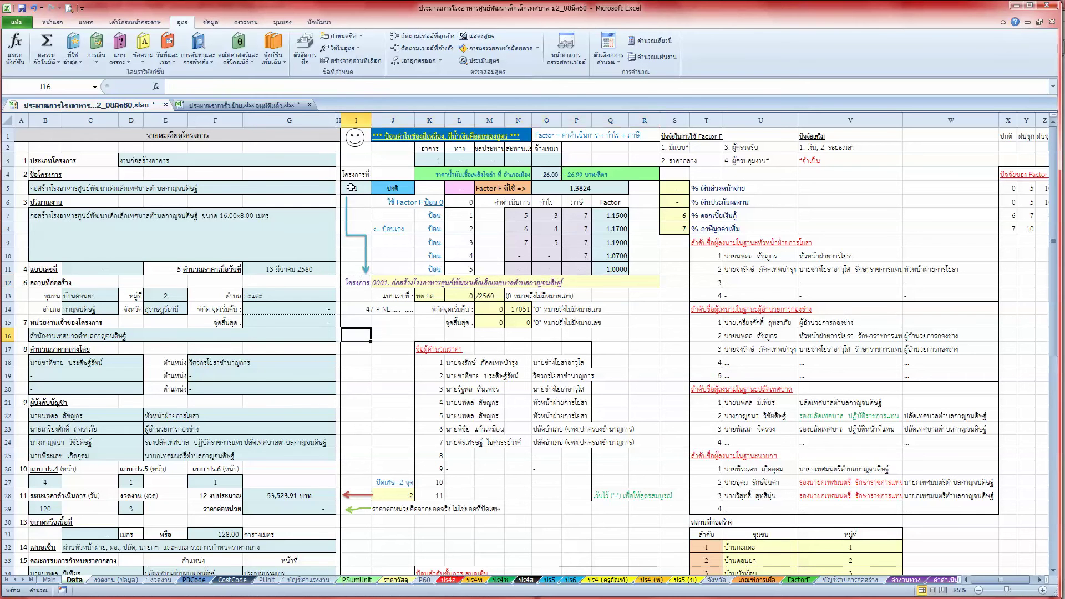
# Print-preview the CostCode cost table across both A4 pages, then close the preview
pyautogui.click(355, 143)
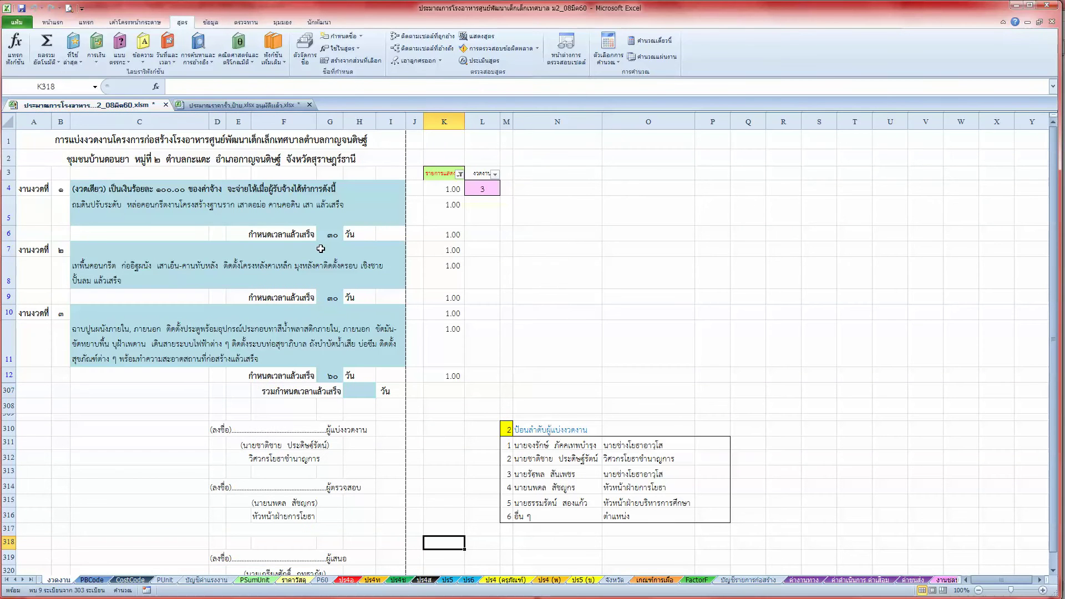
pyautogui.click(131, 580)
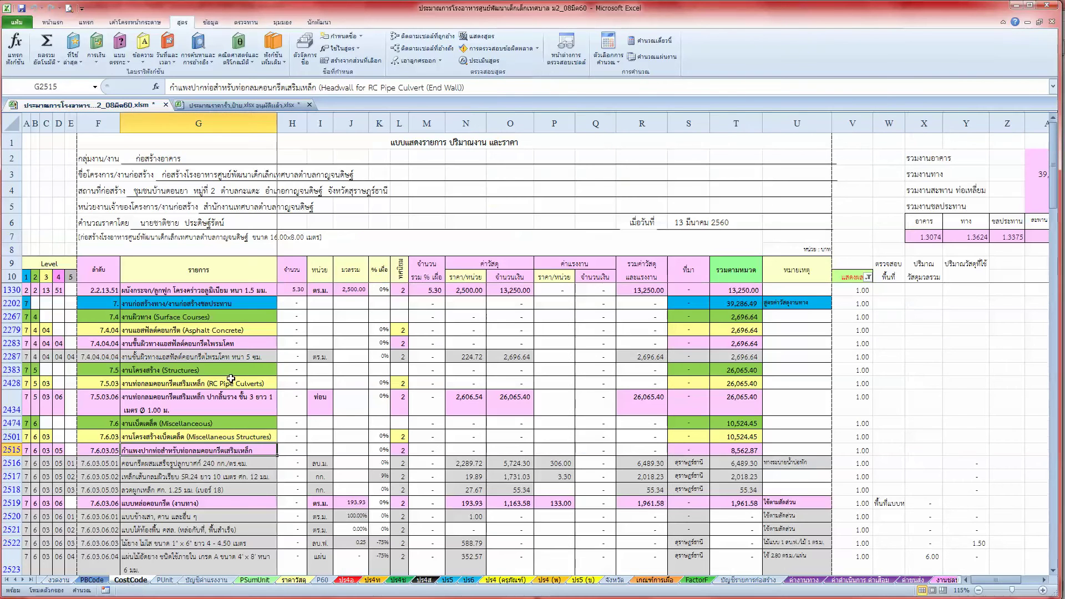
pyautogui.click(69, 7)
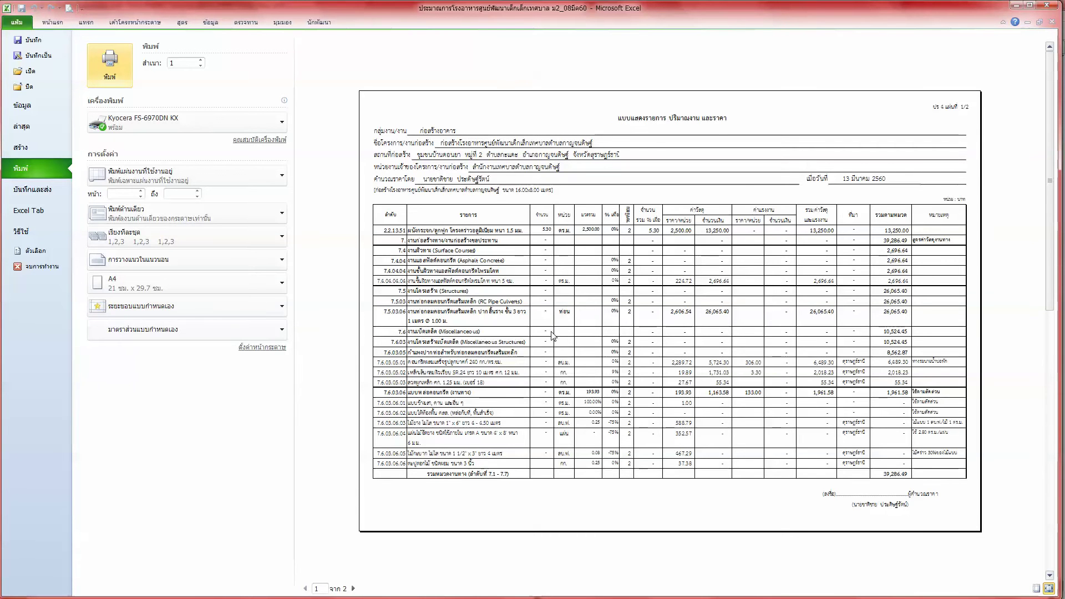
pyautogui.scroll(-2, 554, 337)
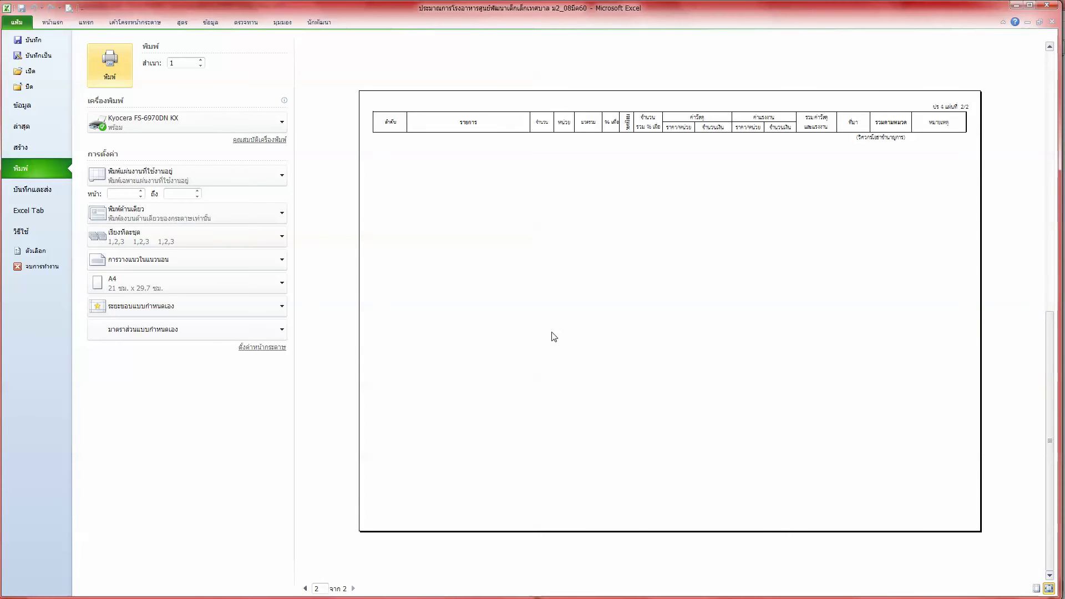
pyautogui.scroll(2, 552, 335)
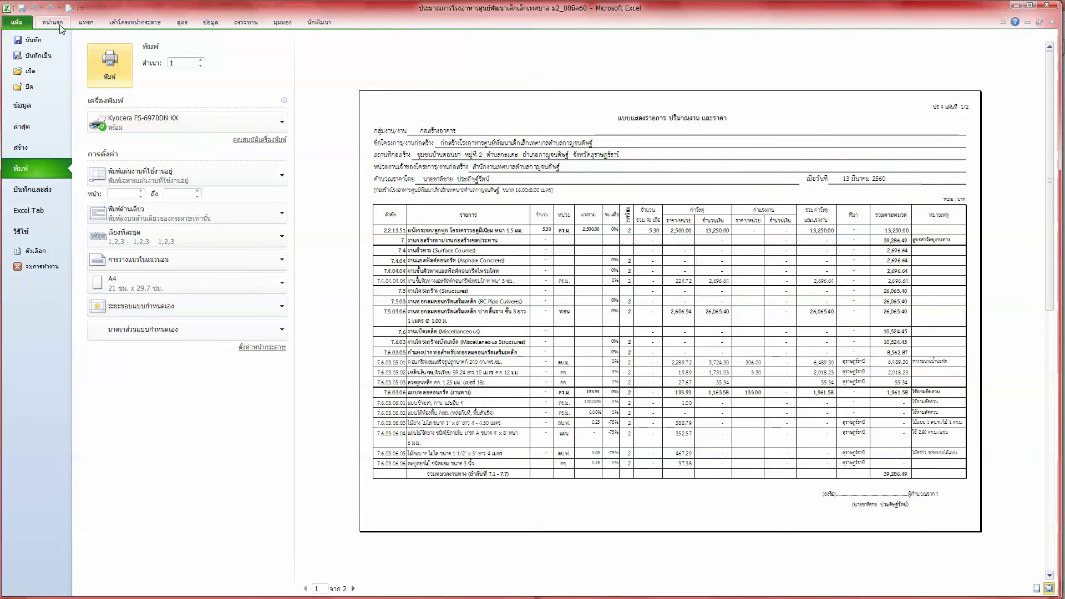
pyautogui.click(59, 24)
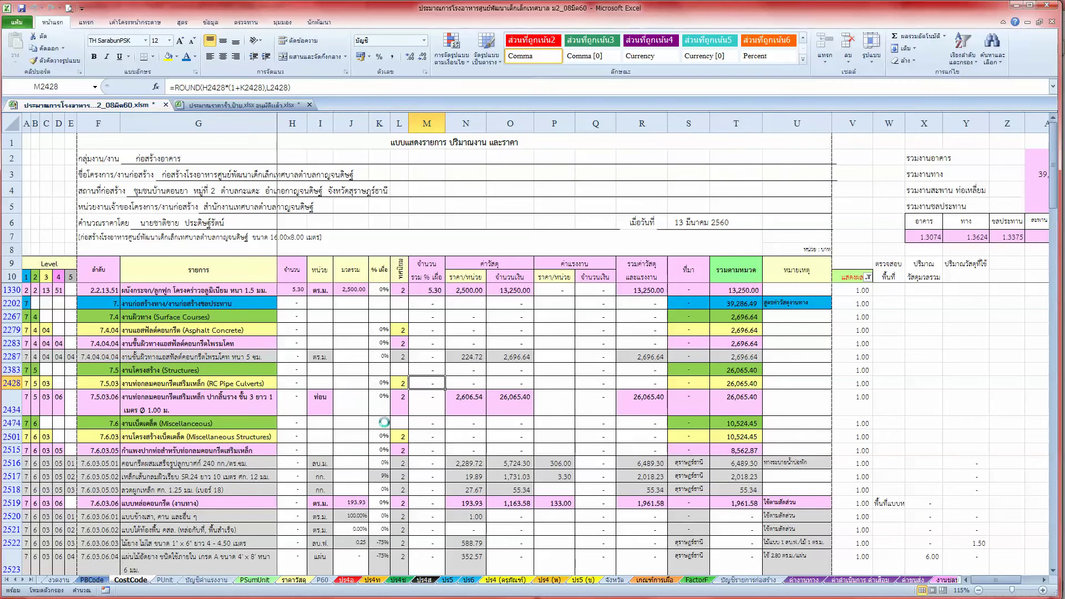
# Clear the แสดงผล column filter so every cost-table row is shown
pyautogui.keyDown('ctrl'); pyautogui.scroll(-1, 384, 423); pyautogui.keyUp('ctrl')
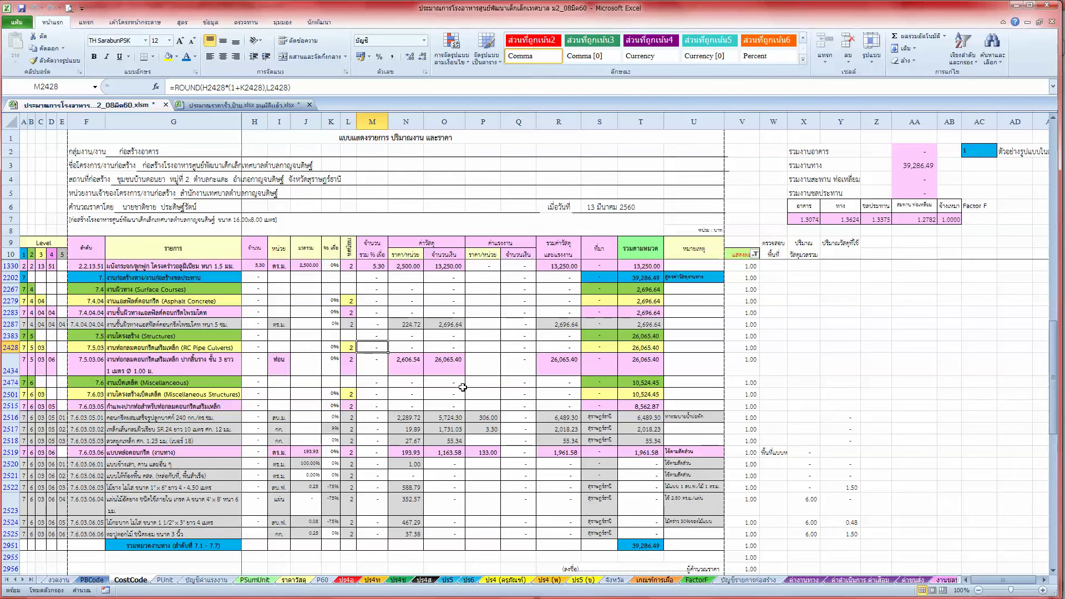
pyautogui.click(755, 255)
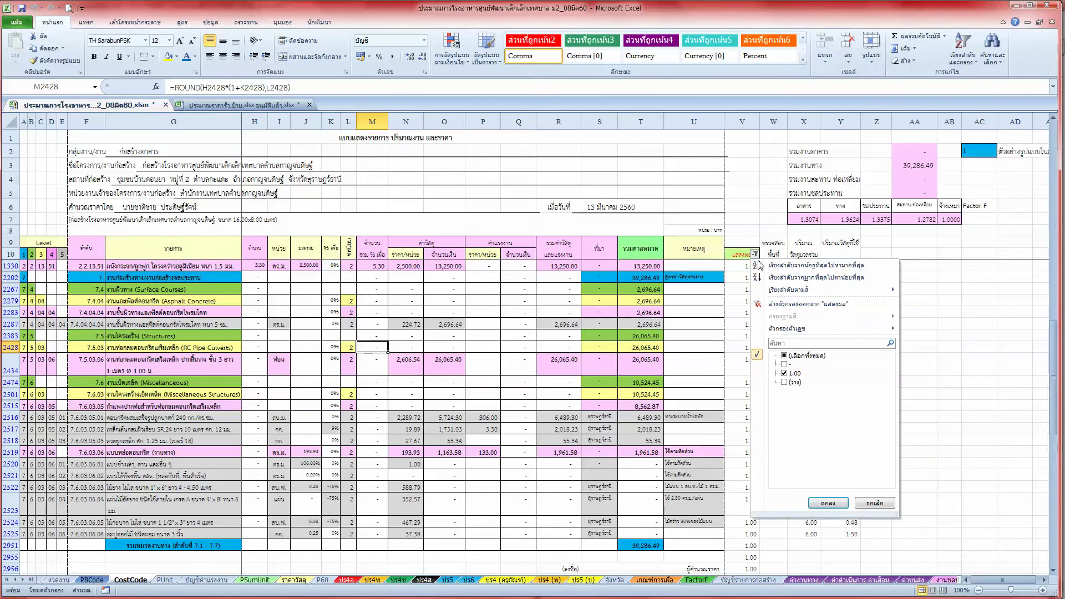
pyautogui.click(798, 356)
pyautogui.click(828, 503)
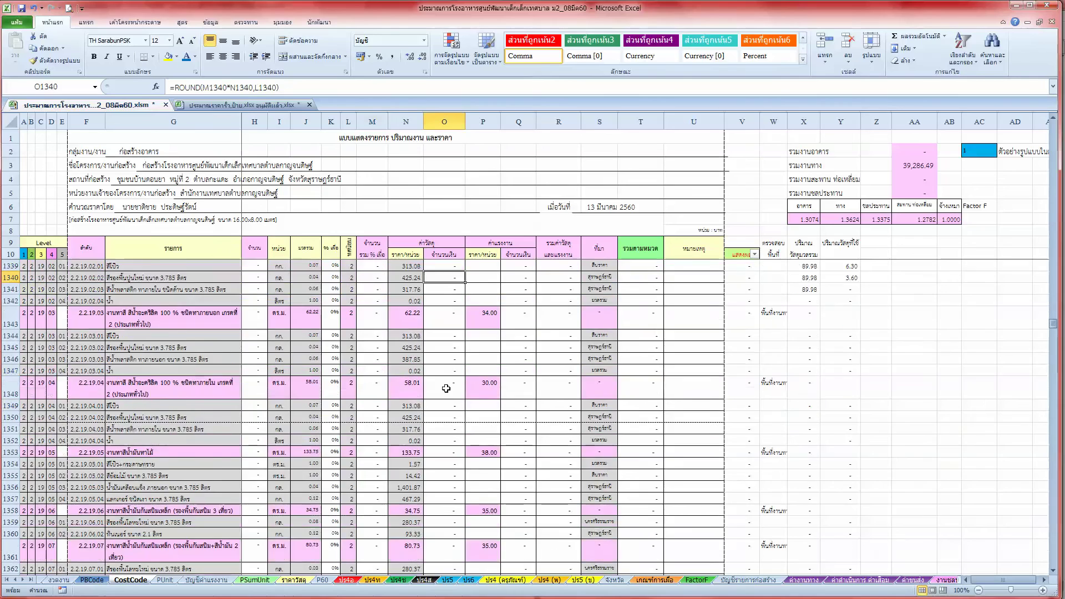
# Review the full cost table, then save the workbook so it recalculates to 991,164.12
pyautogui.scroll(-1, 432, 390)
pyautogui.scroll(-1, 432, 390)
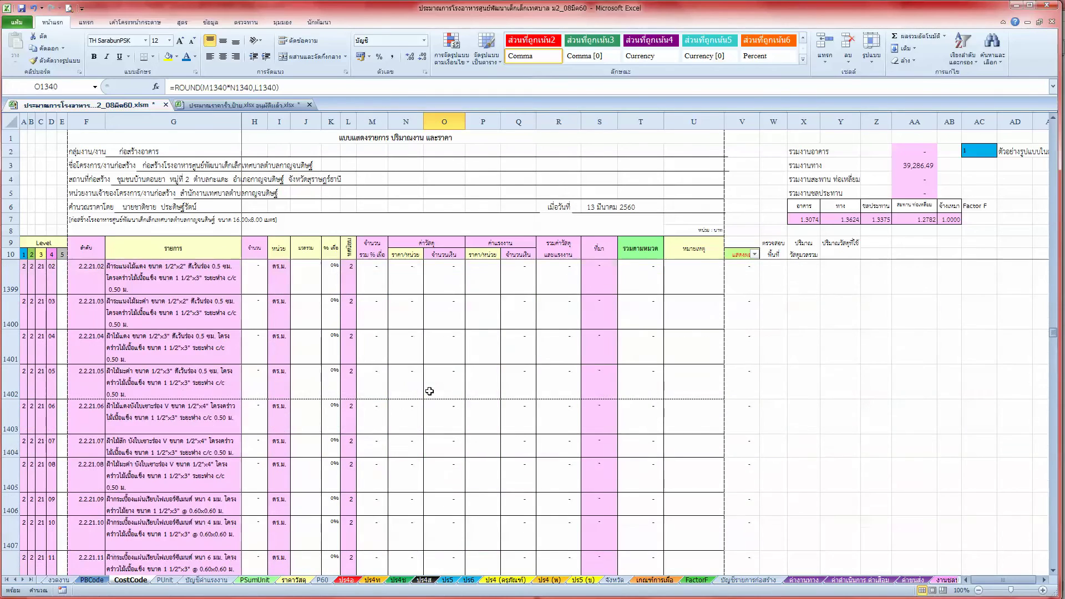
pyautogui.scroll(-1, 431, 391)
pyautogui.scroll(-1, 431, 391)
pyautogui.scroll(4, 430, 391)
pyautogui.scroll(4, 422, 393)
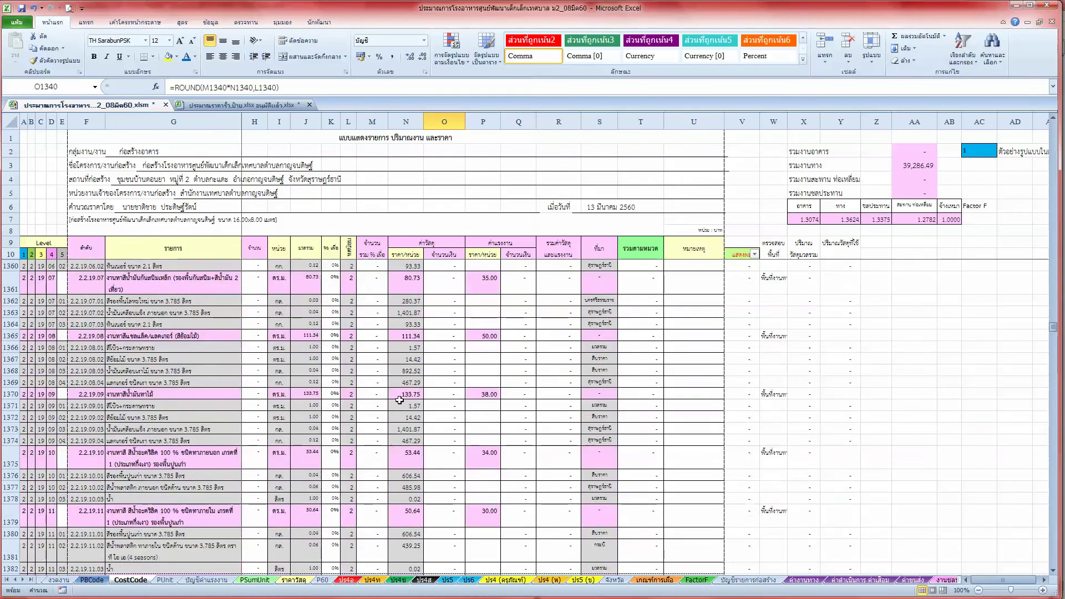
pyautogui.scroll(4, 410, 397)
pyautogui.scroll(4, 391, 402)
pyautogui.scroll(3, 392, 401)
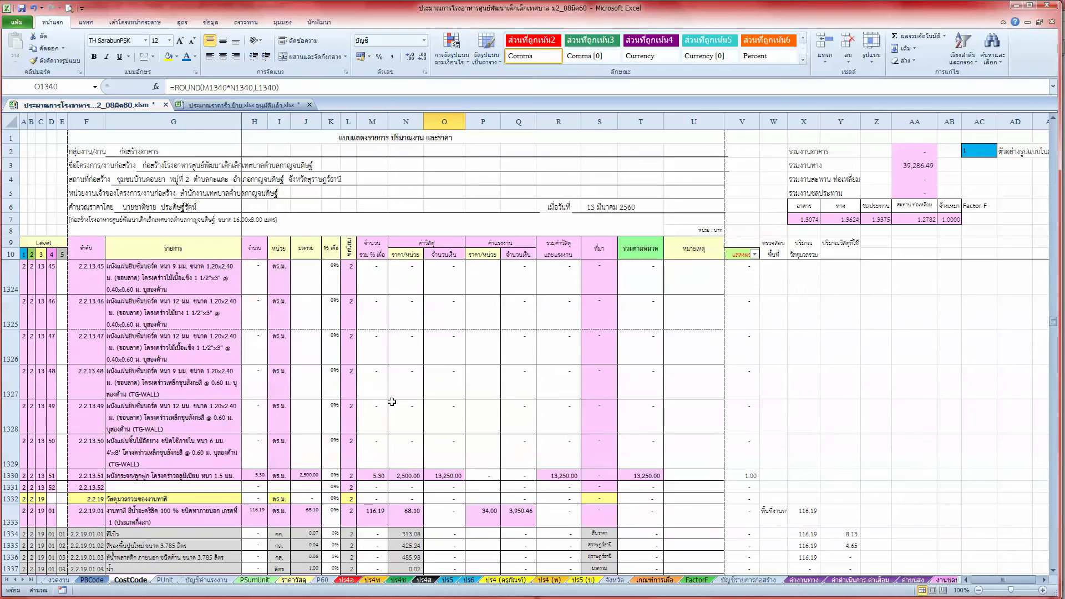
pyautogui.scroll(-2, 392, 402)
pyautogui.scroll(-3, 391, 401)
pyautogui.scroll(-3, 392, 402)
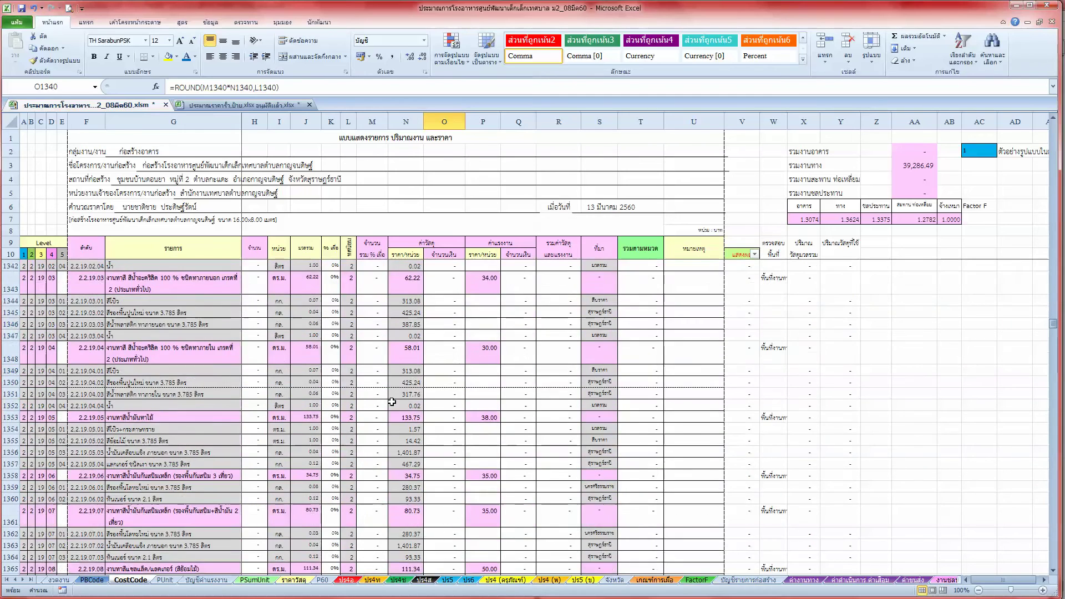
pyautogui.scroll(-3, 391, 402)
pyautogui.scroll(-2, 392, 402)
pyautogui.scroll(-4, 391, 402)
pyautogui.scroll(-5, 391, 401)
pyautogui.scroll(-5, 360, 399)
pyautogui.scroll(-4, 332, 397)
pyautogui.scroll(3, 332, 397)
pyautogui.scroll(1, 332, 396)
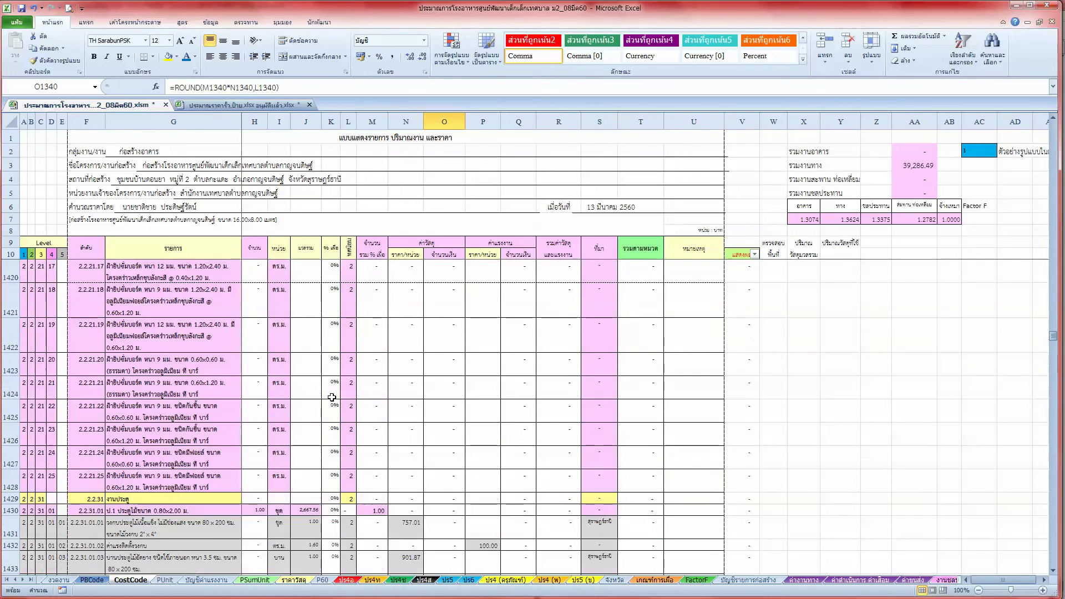
pyautogui.hotkey('ctrl', 'Home')
pyautogui.press('pagedown')
pyautogui.press('pagedown')
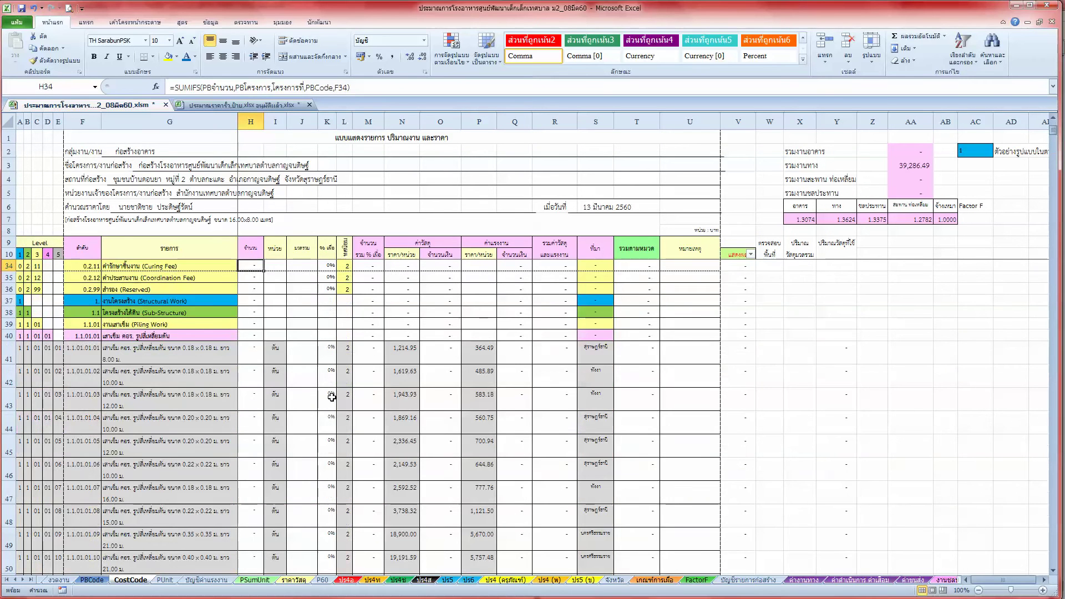
pyautogui.press('pagedown')
pyautogui.press('pagedown')
pyautogui.press('pagedown')
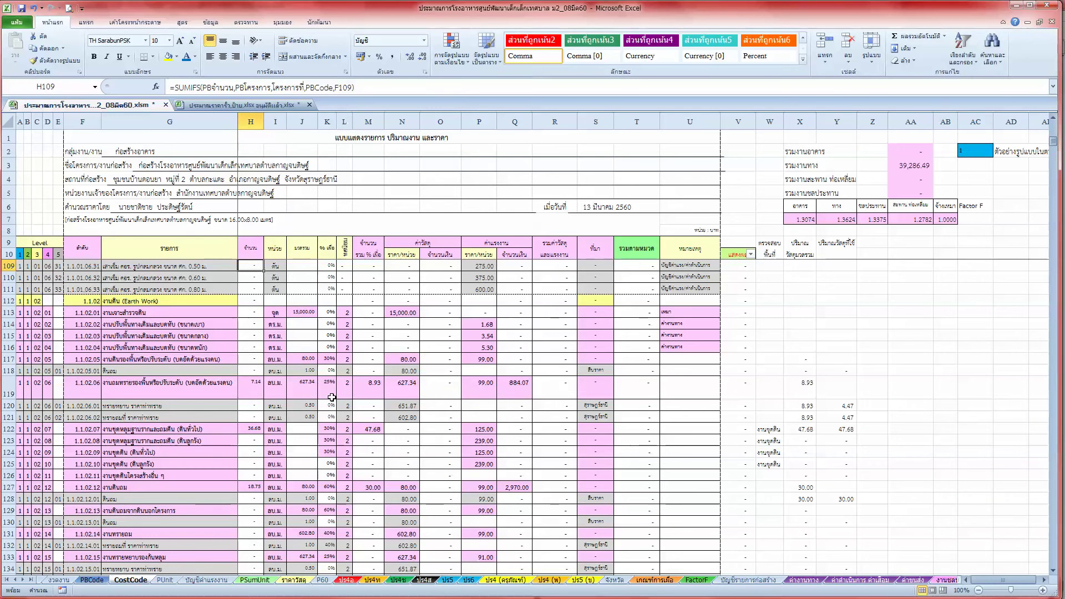
pyautogui.scroll(-1, 331, 397)
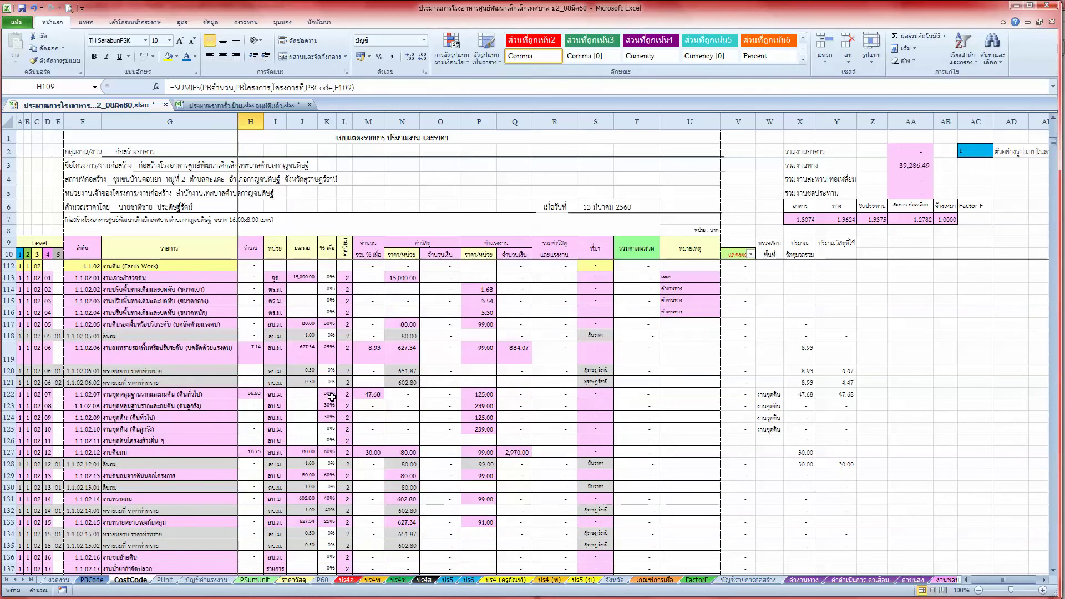
pyautogui.scroll(-2, 332, 397)
pyautogui.scroll(-2, 332, 397)
pyautogui.scroll(-3, 332, 397)
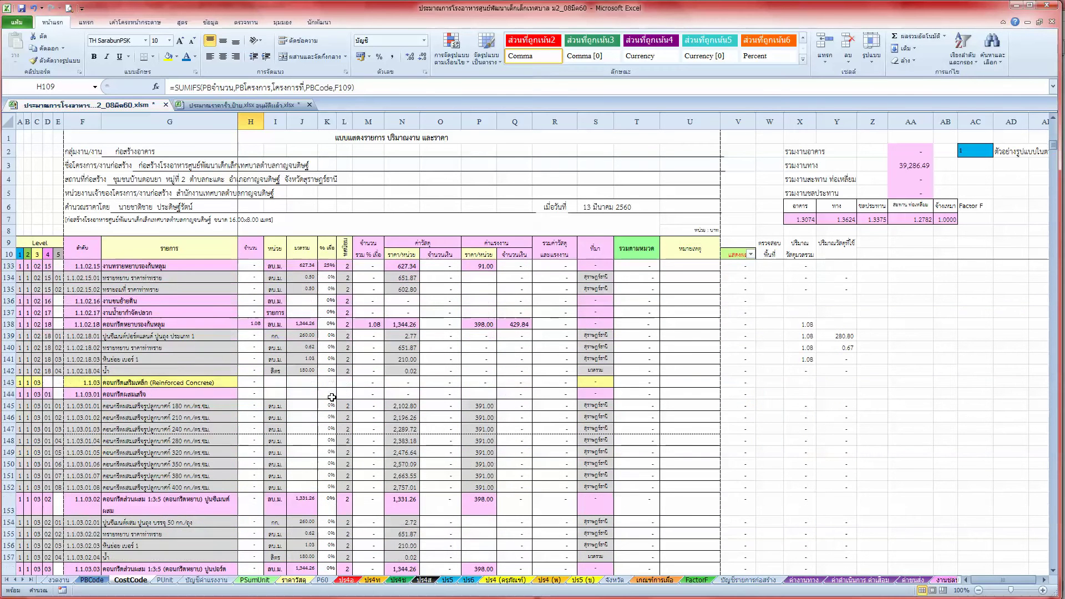
pyautogui.scroll(-2, 331, 397)
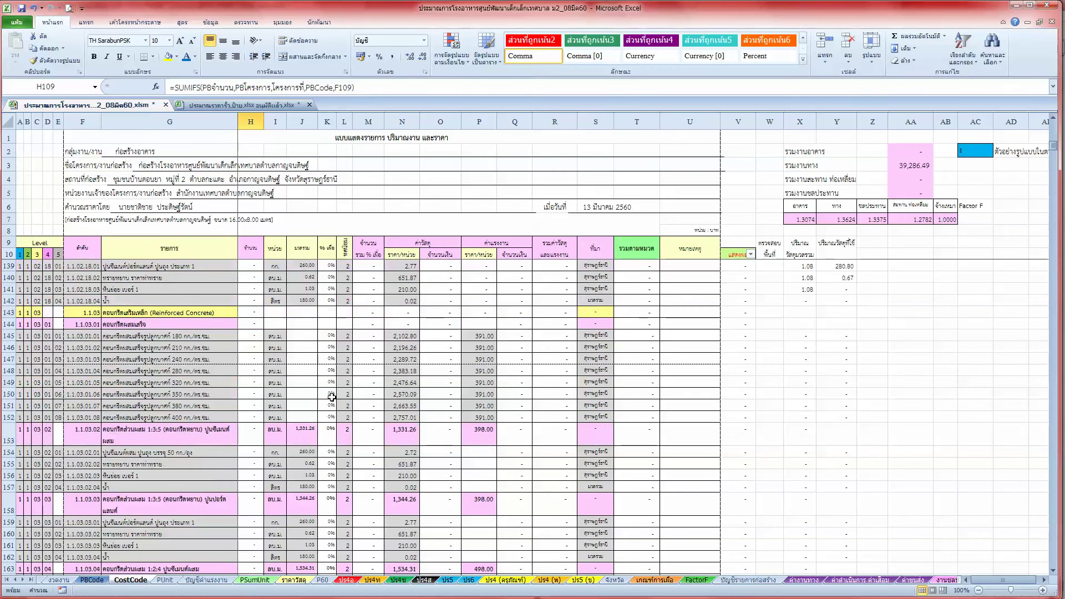
pyautogui.scroll(3, 332, 397)
pyautogui.scroll(2, 332, 397)
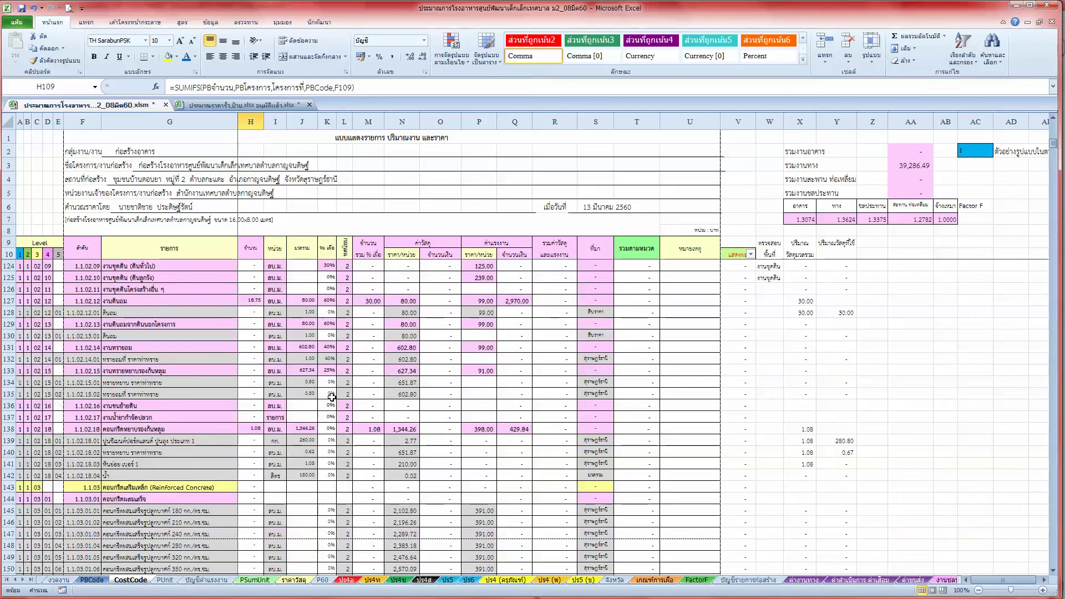
pyautogui.keyDown('ctrl'); pyautogui.scroll(-1, 306, 379); pyautogui.keyUp('ctrl')
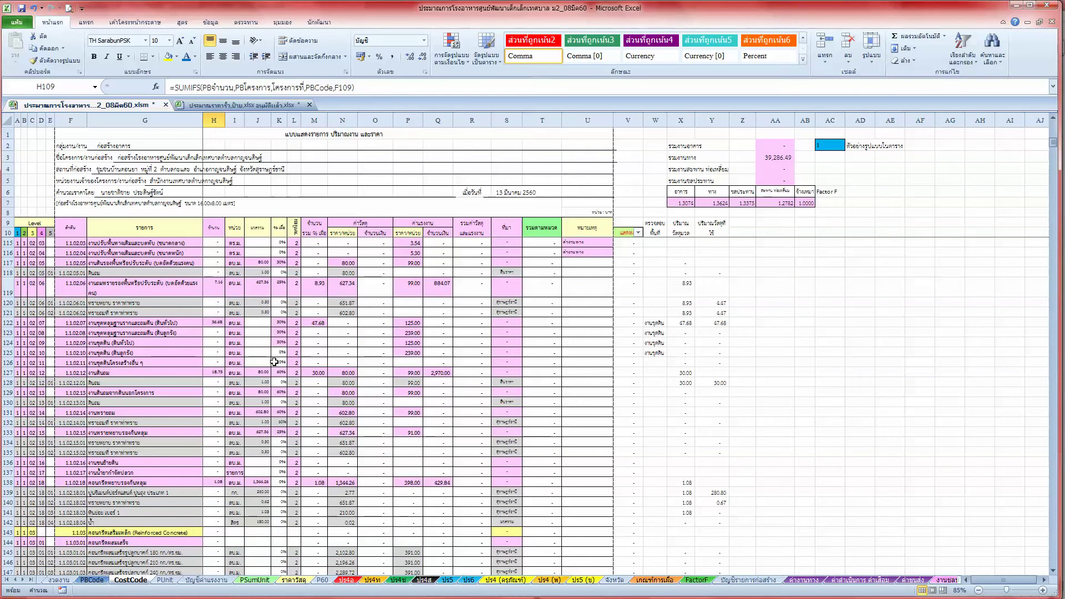
pyautogui.scroll(-2, 273, 362)
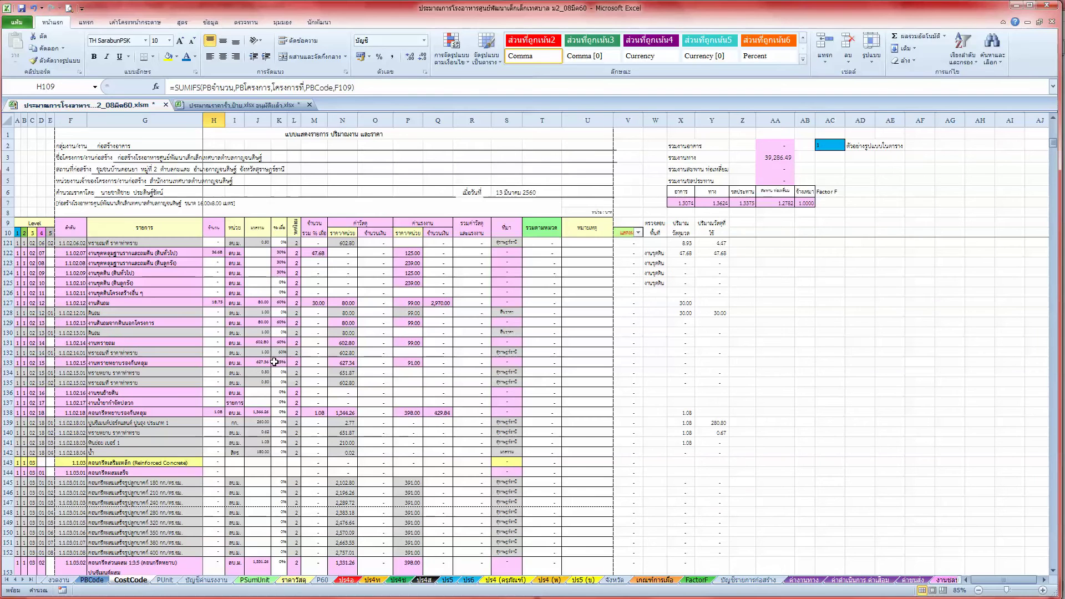
pyautogui.click(328, 199)
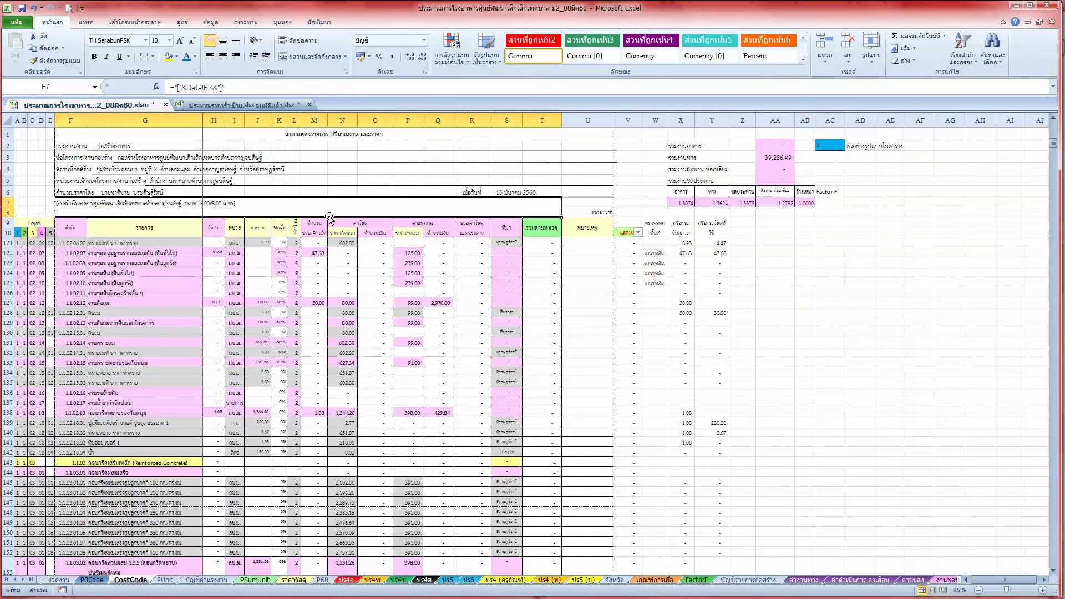
pyautogui.click(20, 9)
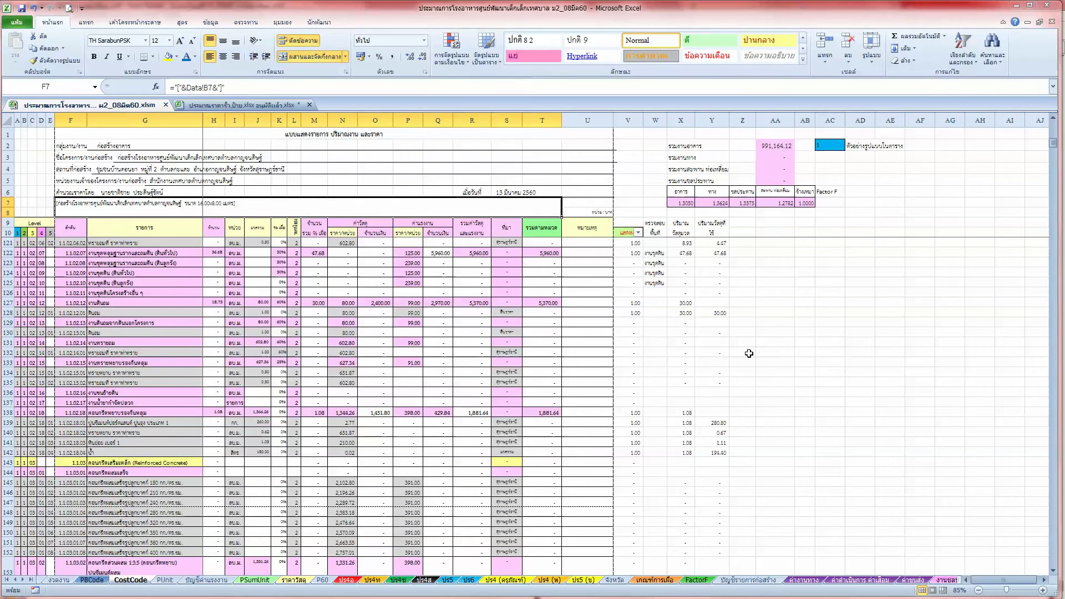
# Filter column V to keep only 1.00 and blank rows, hiding '-' rows
pyautogui.click(638, 233)
pyautogui.click(667, 334)
pyautogui.click(667, 351)
pyautogui.click(668, 360)
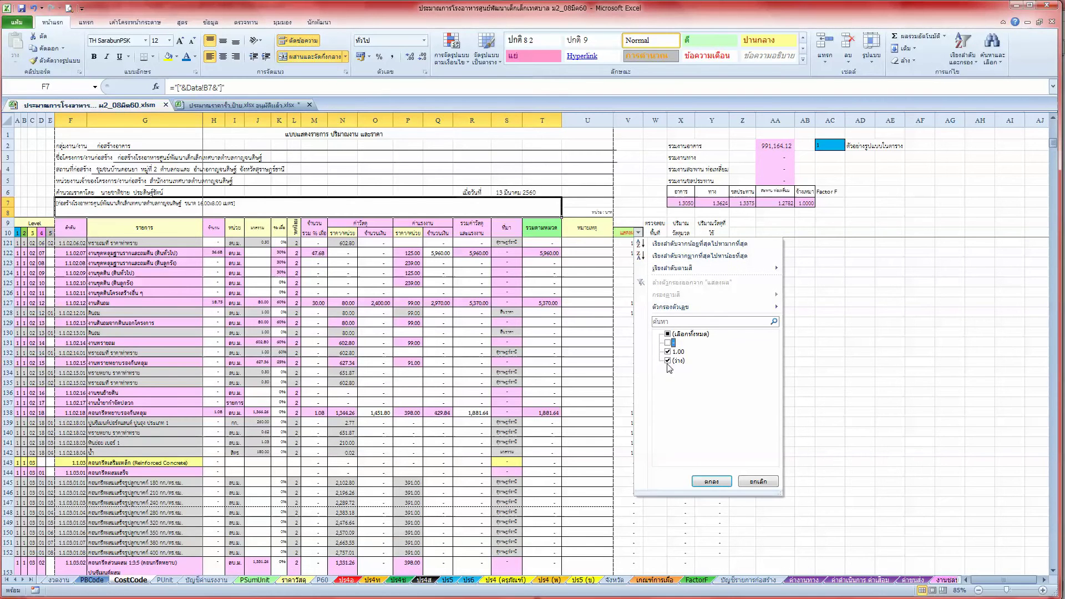
pyautogui.click(707, 480)
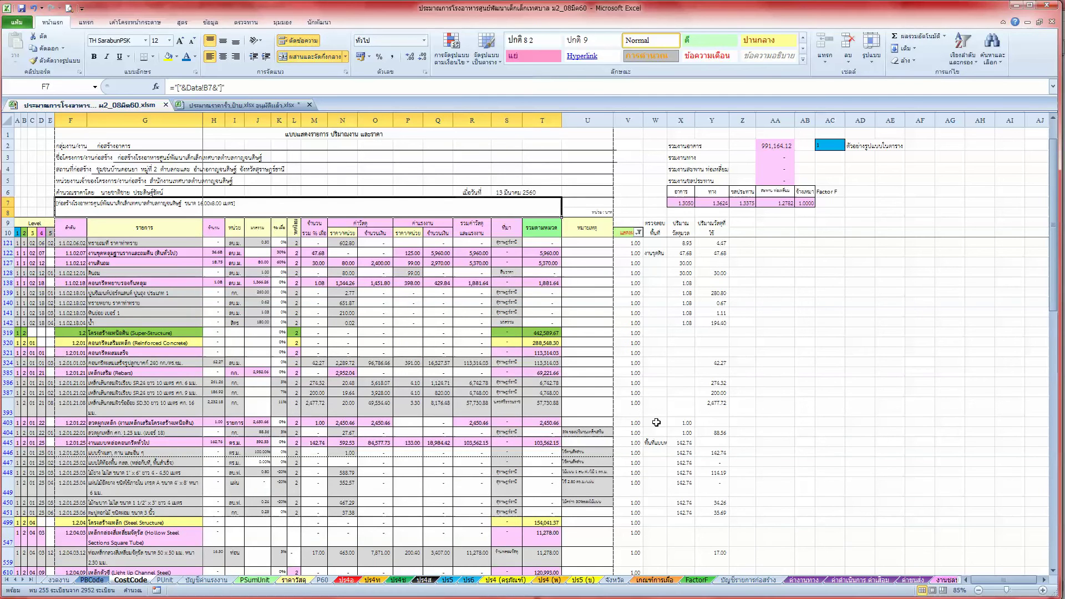
# Scroll down and select the existing quantity formula for the row 1161 item
pyautogui.scroll(-1, 656, 423)
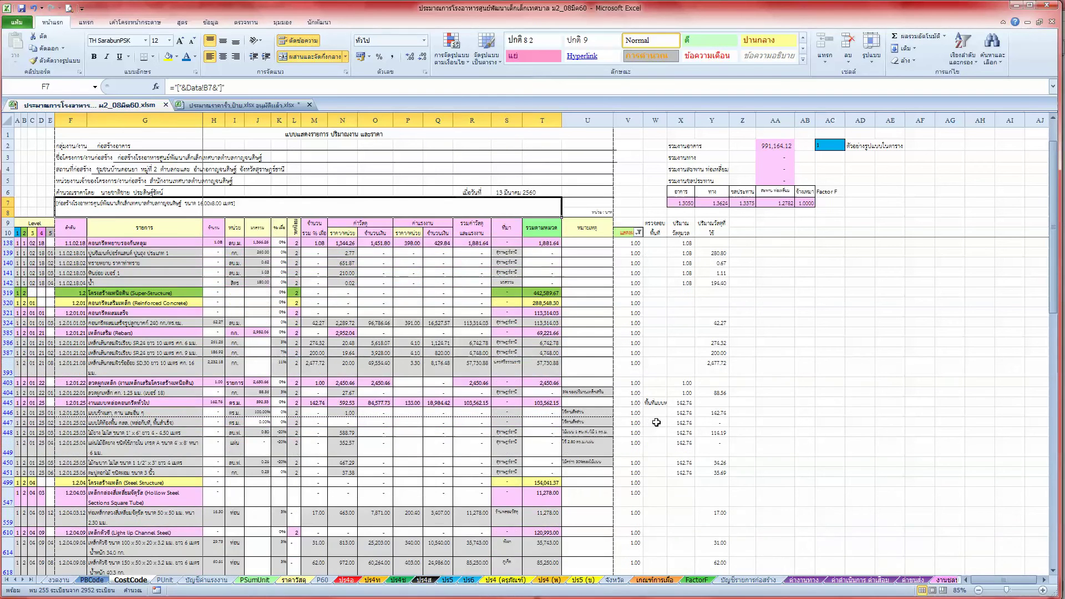
pyautogui.scroll(-1, 656, 423)
pyautogui.scroll(-2, 656, 422)
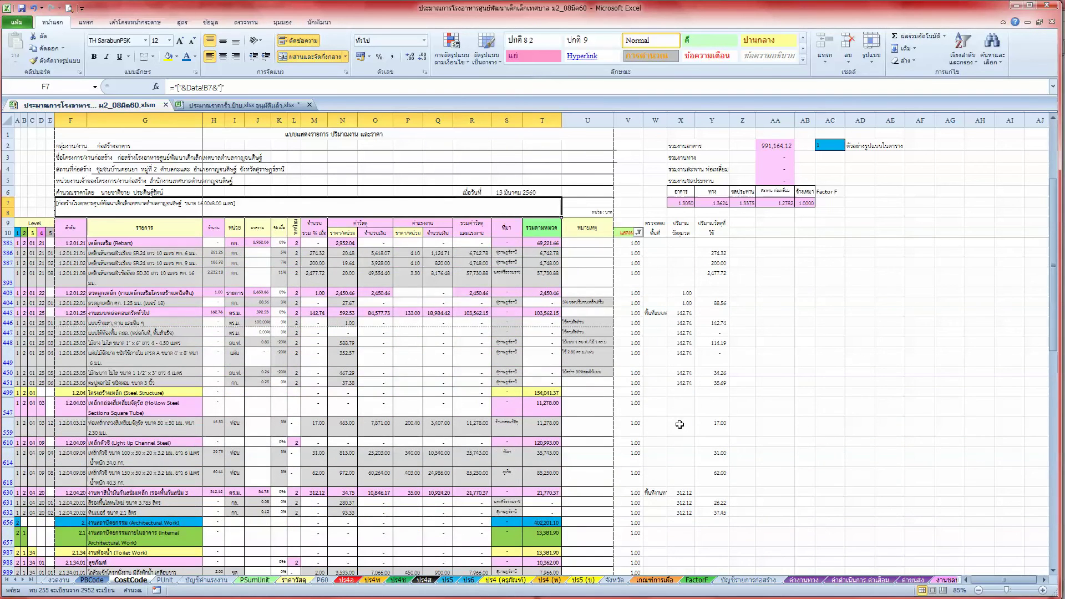
pyautogui.scroll(-1, 679, 424)
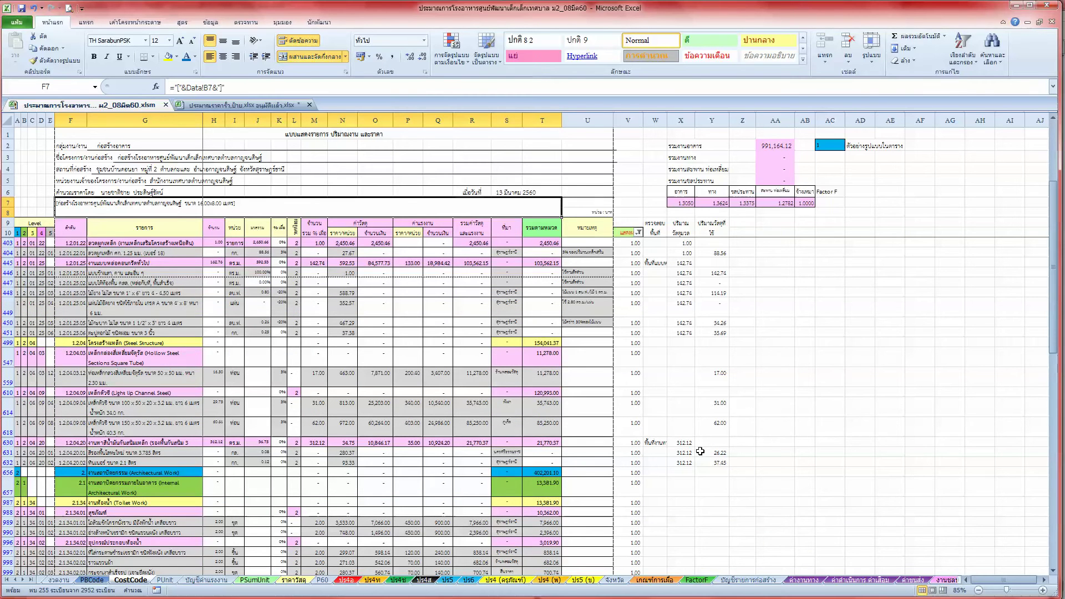
pyautogui.scroll(-3, 694, 452)
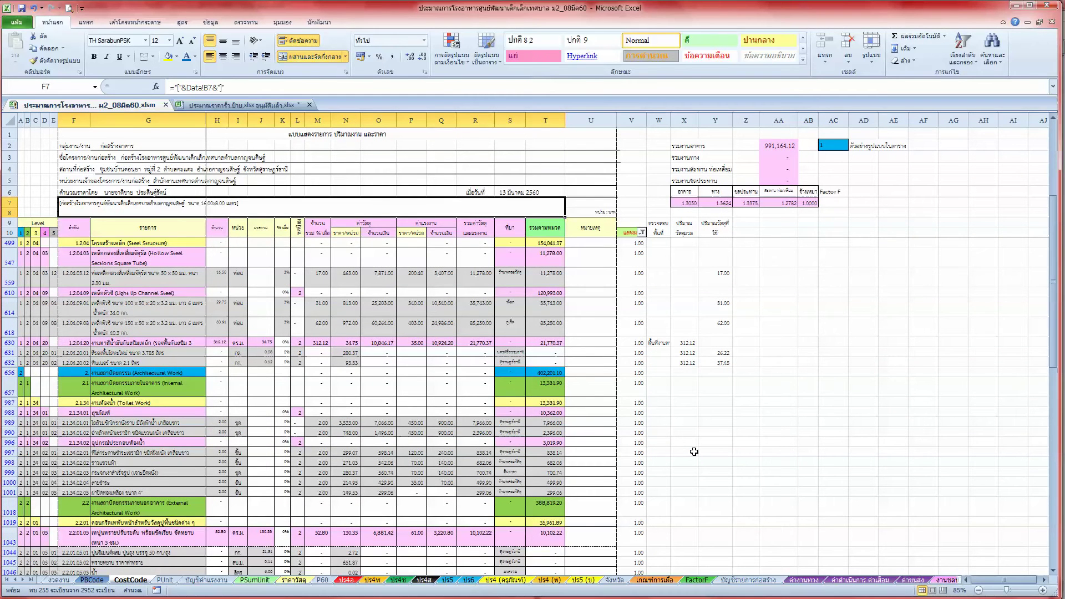
pyautogui.scroll(-1, 694, 452)
pyautogui.scroll(-1, 694, 452)
pyautogui.scroll(-2, 694, 452)
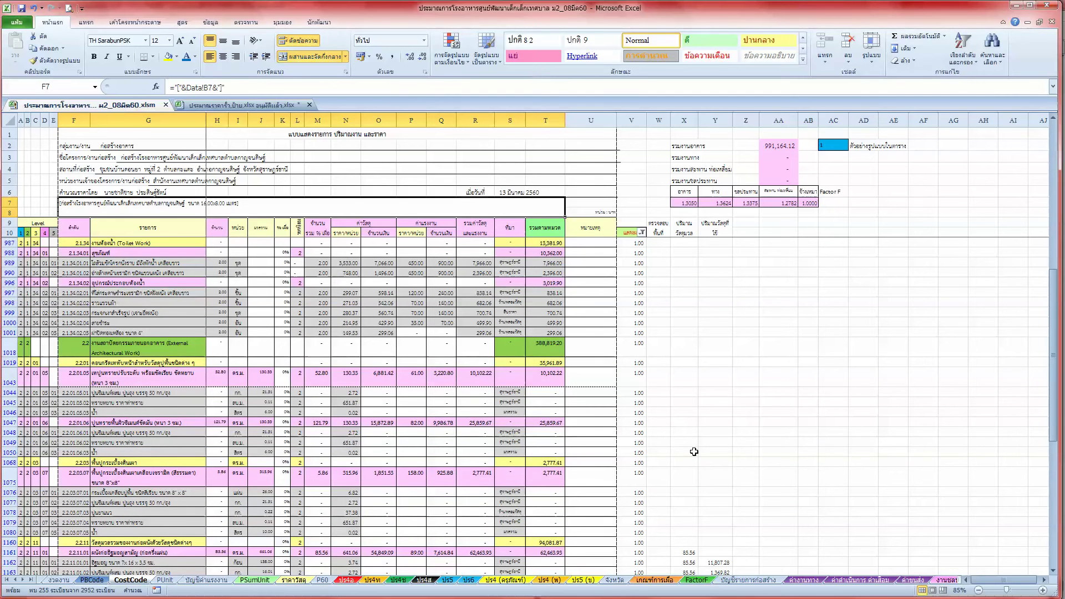
pyautogui.scroll(-1, 693, 452)
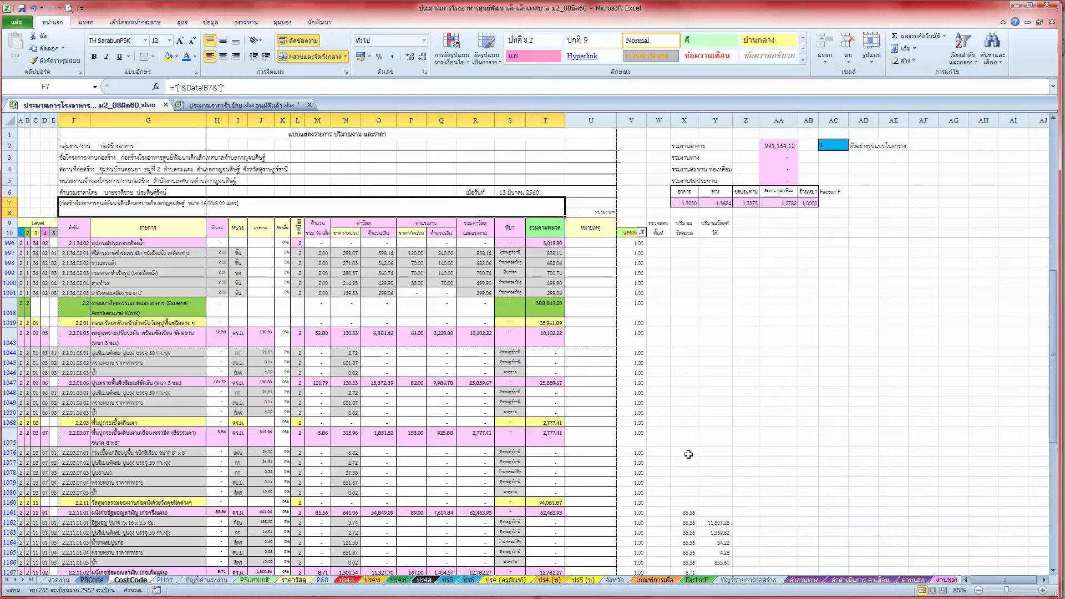
pyautogui.click(690, 480)
# Copy the X1161:Y1162 quantity formulas and paste them into X1075:Y1076
pyautogui.click(688, 512)
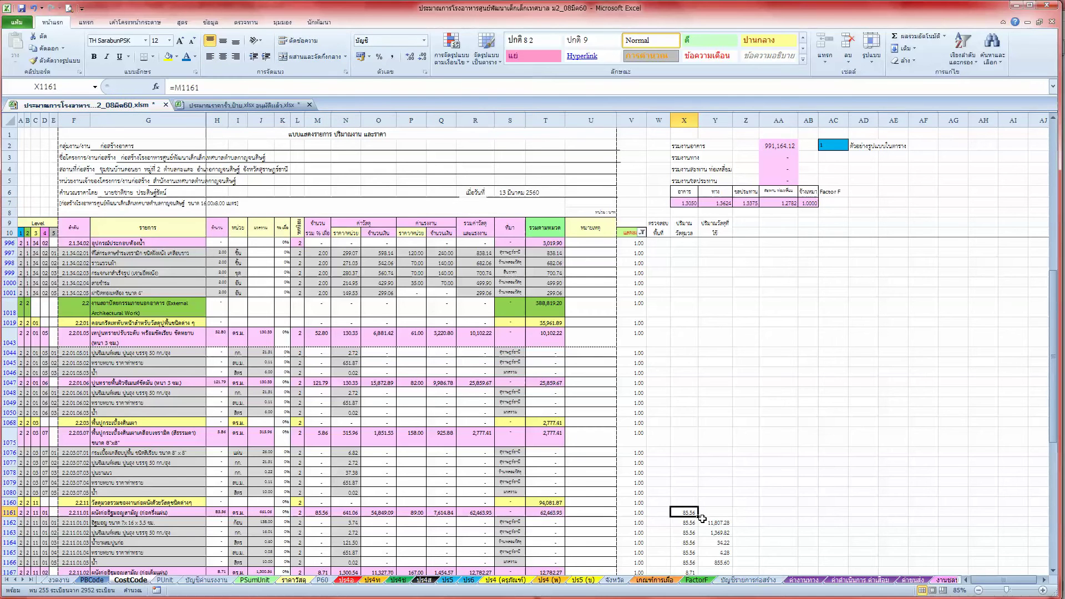
pyautogui.keyDown('shift'); pyautogui.click(702, 519); pyautogui.keyUp('shift')
pyautogui.hotkey('ctrl', 'c')
pyautogui.press('Up')
pyautogui.press('Up')
pyautogui.press('Up')
pyautogui.press('Down')
pyautogui.press('Down')
pyautogui.press('Down')
pyautogui.press('Down')
pyautogui.press('Return')
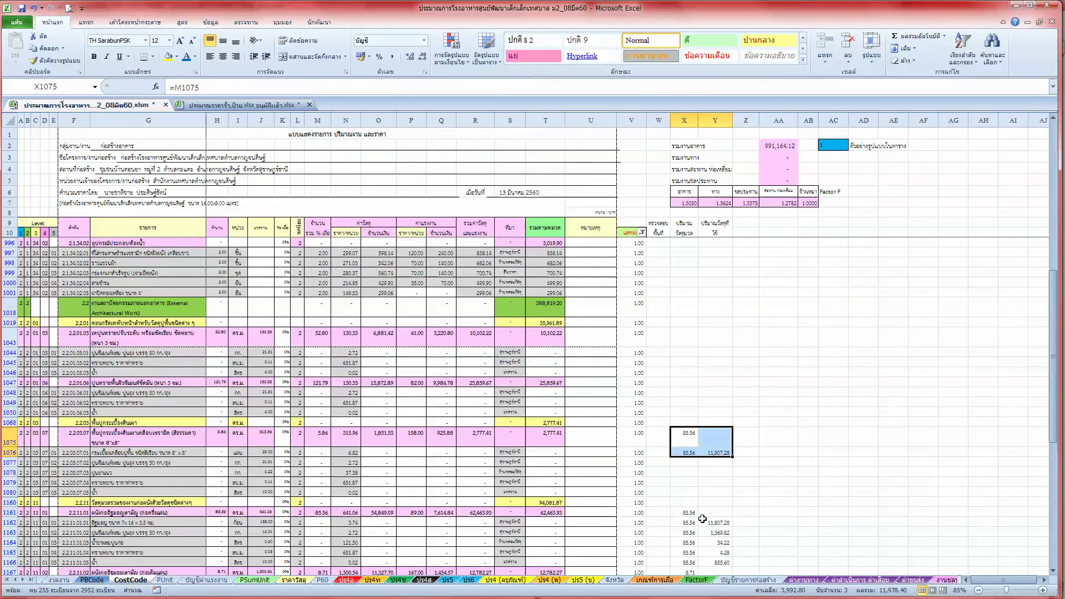
# Change X1075 to =M1075 so it shows 5.86
pyautogui.press('Down')
pyautogui.press('Up')
pyautogui.press('F2')
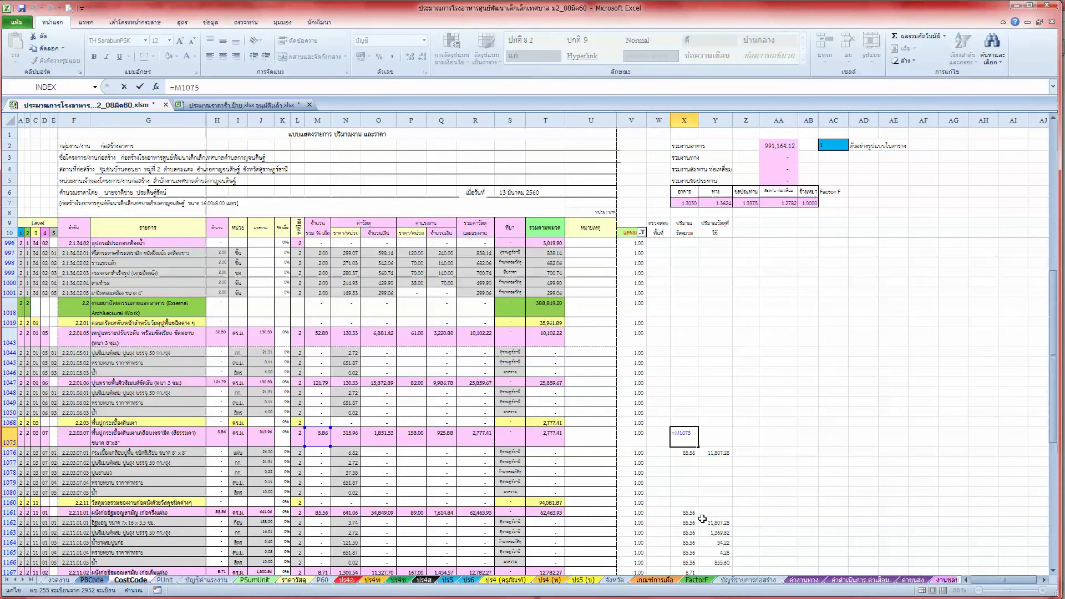
pyautogui.press('Return')
# Fill the column X formula down into X1077 and copy it into X1078:X1080
pyautogui.keyDown('ctrl'); pyautogui.scroll(2, 702, 519); pyautogui.keyUp('ctrl')
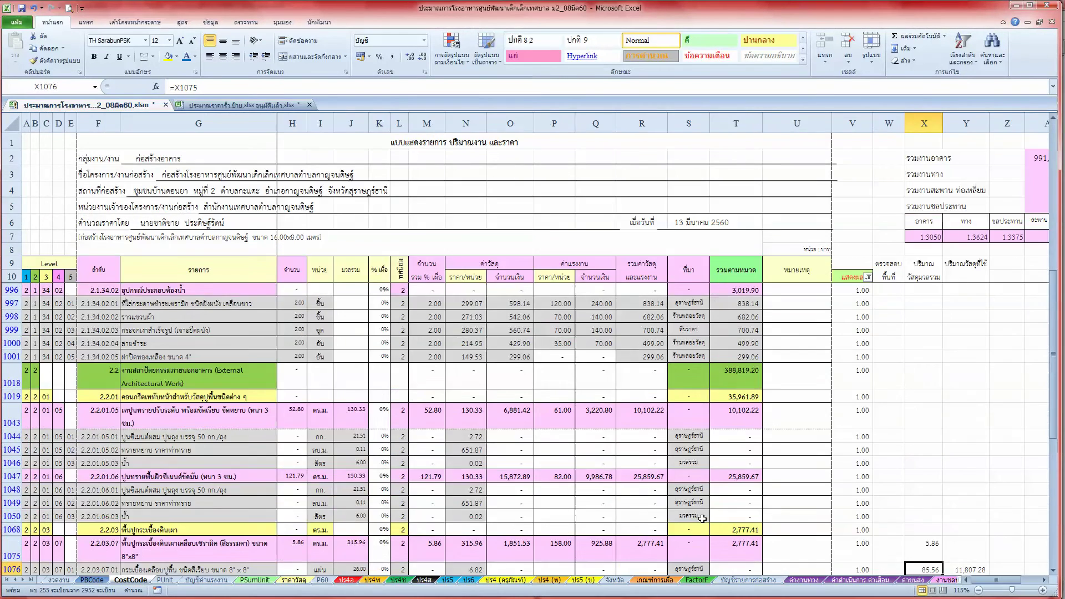
pyautogui.scroll(-1, 699, 505)
pyautogui.scroll(-2, 697, 494)
pyautogui.press('Down')
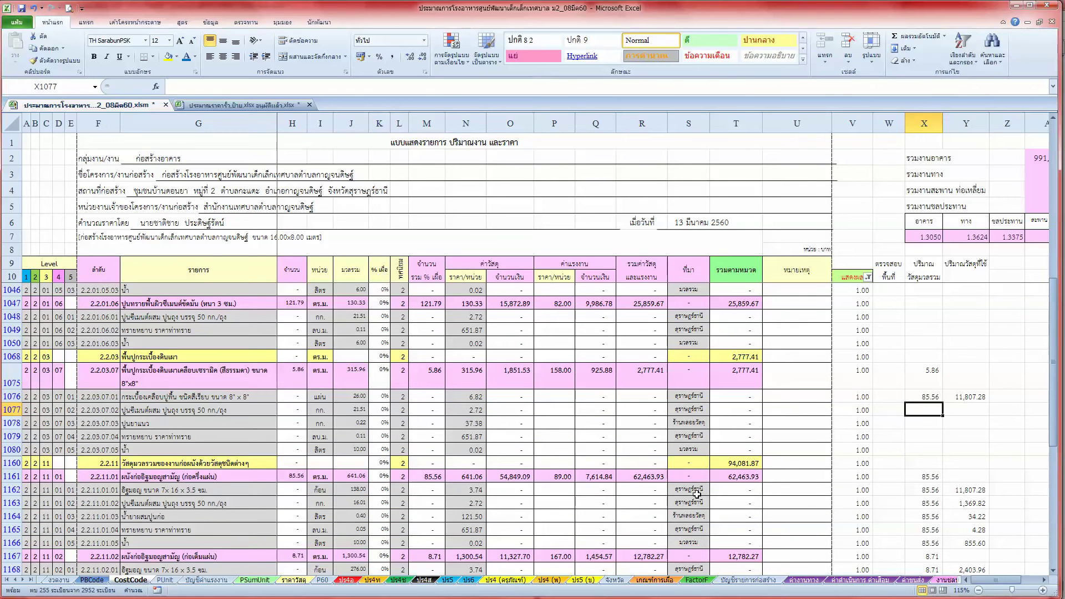
pyautogui.hotkey('ctrl', 'd')
pyautogui.hotkey('ctrl', 'c')
pyautogui.press('Down')
pyautogui.hotkey('shift', 'Down')
pyautogui.hotkey('shift', 'Down')
pyautogui.press('Return')
# Copy the row 1162 X and Y formulas into rows 1076–1080
pyautogui.press('Down')
pyautogui.press('Down')
pyautogui.press('Down')
pyautogui.press('Down')
pyautogui.press('Down')
pyautogui.hotkey('shift', 'Right')
pyautogui.hotkey('ctrl', 'c')
pyautogui.press('Up')
# Link X1076 and X1078 to the cell above so they carry 5.86
pyautogui.press('Up')
pyautogui.press('Up')
pyautogui.press('Up')
pyautogui.press('Up')
pyautogui.press('Up')
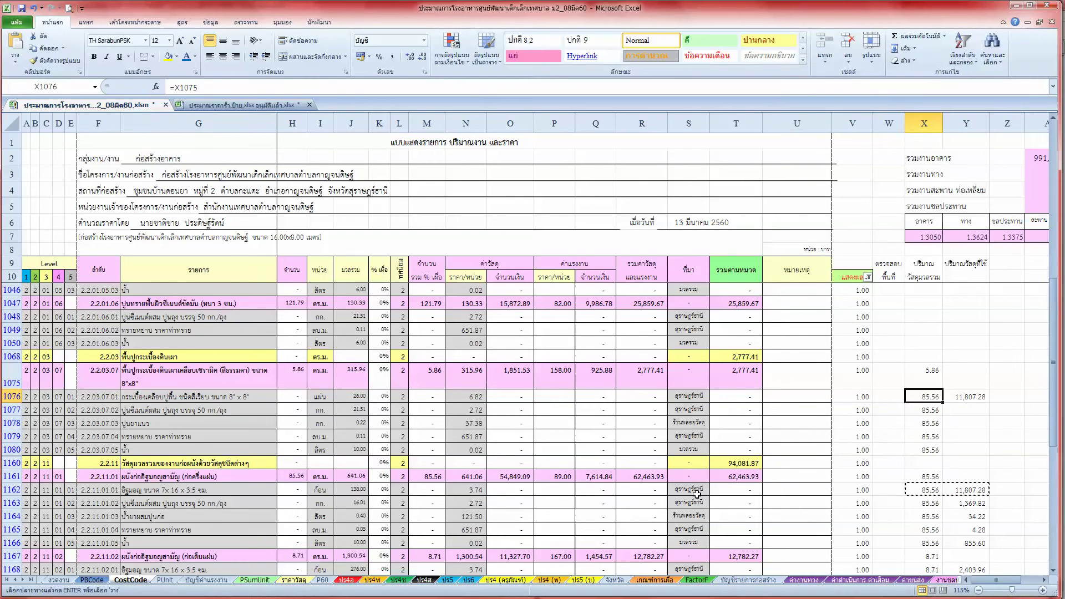
pyautogui.hotkey('shift', 'Down')
pyautogui.hotkey('shift', 'Down')
pyautogui.hotkey('shift', 'Down')
pyautogui.hotkey('shift', 'Down')
pyautogui.press('Return')
pyautogui.press('Up')
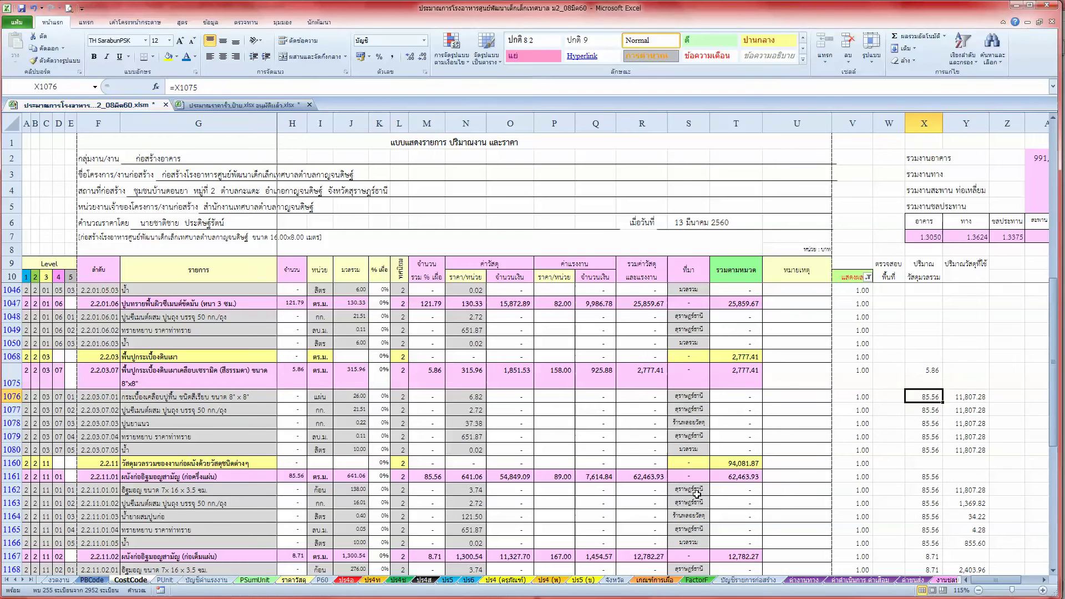
pyautogui.press('Down')
pyautogui.write('=')
pyautogui.press('Up')
pyautogui.press('Return')
pyautogui.press('Down')
pyautogui.write('=')
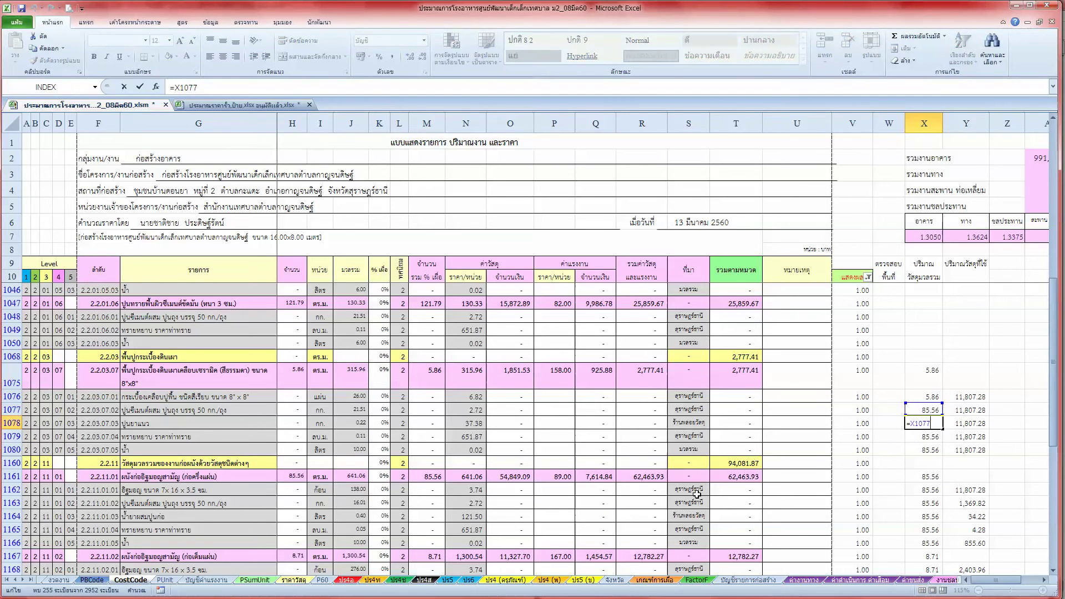
pyautogui.press('Return')
# Return from row 1160 to the Y1076 quantity formula
pyautogui.press('Down')
pyautogui.press('Down')
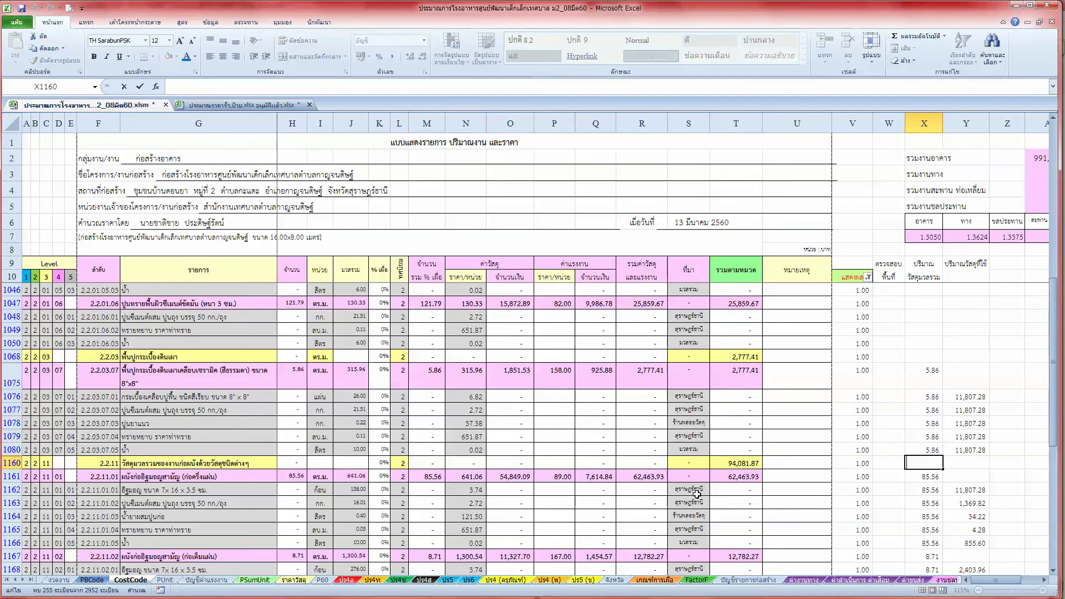
pyautogui.press('Escape')
pyautogui.press('Up')
pyautogui.press('Right')
pyautogui.press('Up')
pyautogui.press('Right')
pyautogui.press('Left')
pyautogui.press('Up')
pyautogui.press('Up')
pyautogui.press('Up')
# Re-enter the Y formulas for rows 1076–1080, giving 152.36, 126.05, 1.29, 0.64, 58.60
pyautogui.press('F2')
pyautogui.press('Return')
pyautogui.press('F2')
pyautogui.press('Return')
pyautogui.press('F2')
pyautogui.press('Return')
pyautogui.press('F2')
pyautogui.press('Return')
pyautogui.press('F2')
pyautogui.press('Return')
pyautogui.press('F2')
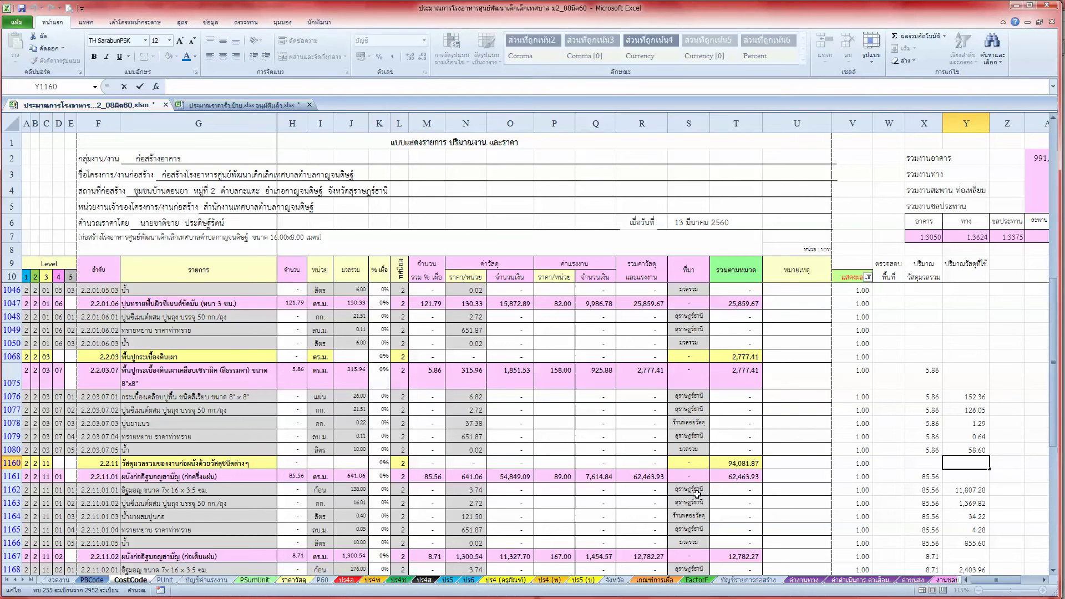
# Copy the X1161:Y1162 formulas again for reuse higher up
pyautogui.press('Escape')
pyautogui.press('Left')
pyautogui.press('Down')
pyautogui.hotkey('shift', 'Down')
pyautogui.hotkey('shift', 'Right')
pyautogui.hotkey('ctrl', 'c')
pyautogui.scroll(2, 932, 469)
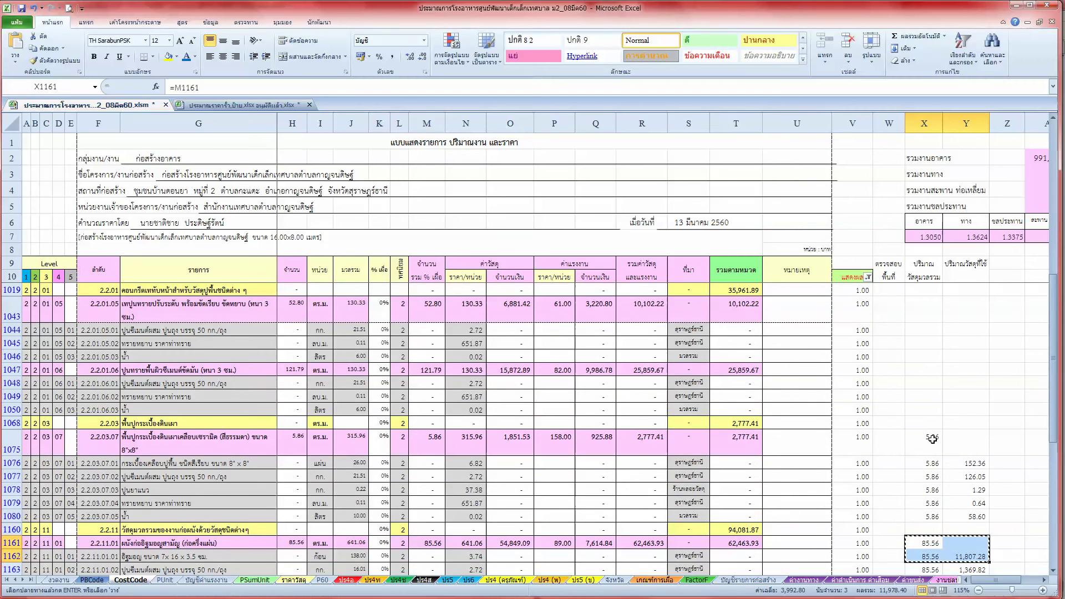
# Paste the copied X/Y formulas into rows 1047–1048, then copy row 1048 into rows 1049–1050
pyautogui.click(937, 370)
pyautogui.press('Return')
pyautogui.press('Down')
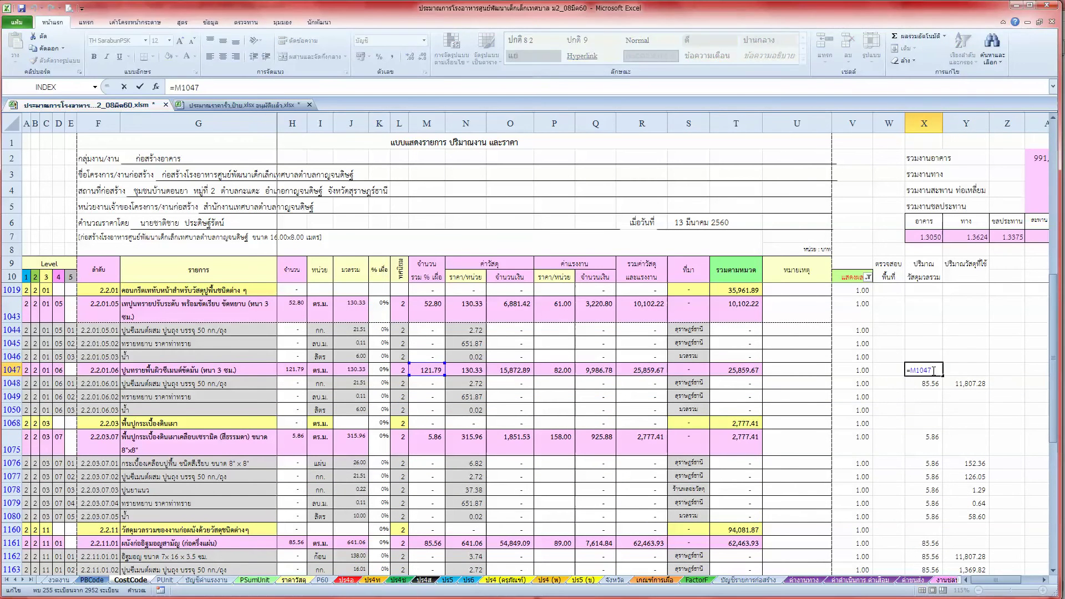
pyautogui.hotkey('shift', 'Right')
pyautogui.hotkey('ctrl', 'c')
pyautogui.press('Down')
pyautogui.hotkey('shift', 'Down')
pyautogui.hotkey('shift', 'Down')
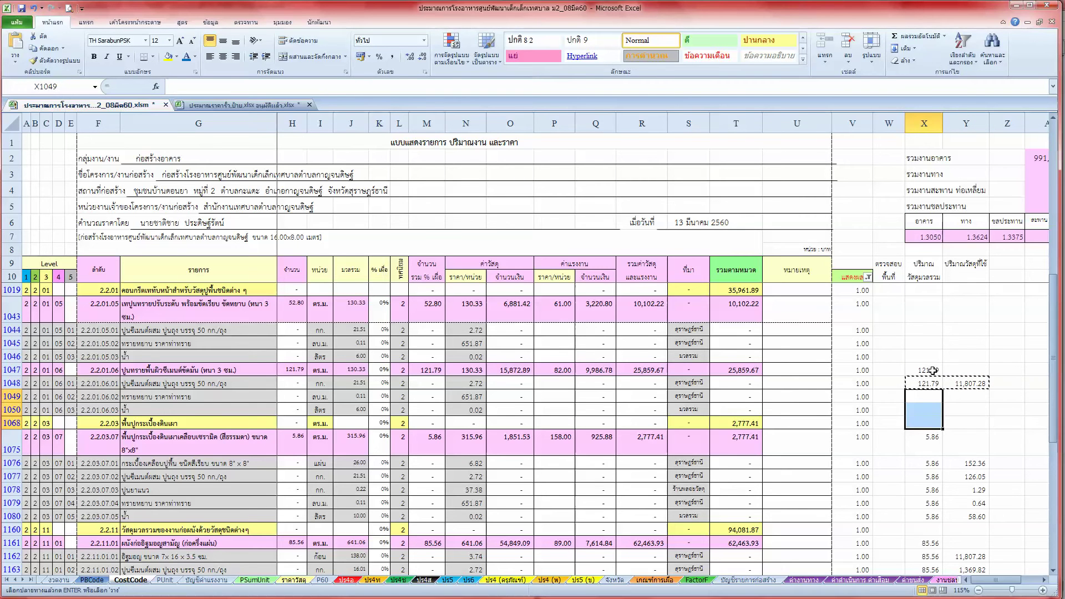
pyautogui.hotkey('shift', 'Up')
pyautogui.press('Return')
# Re-enter and check the Y quantity formulas for rows 1048–1050
pyautogui.press('Up')
pyautogui.press('Down')
pyautogui.press('Down')
pyautogui.press('Down')
pyautogui.press('Right')
pyautogui.press('Up')
pyautogui.press('Up')
pyautogui.press('Up')
pyautogui.press('F2')
pyautogui.press('Return')
pyautogui.press('F2')
pyautogui.press('Return')
pyautogui.press('F2')
pyautogui.press('Return')
pyautogui.press('F2')
pyautogui.press('Escape')
pyautogui.press('Up')
pyautogui.press('Up')
pyautogui.press('Up')
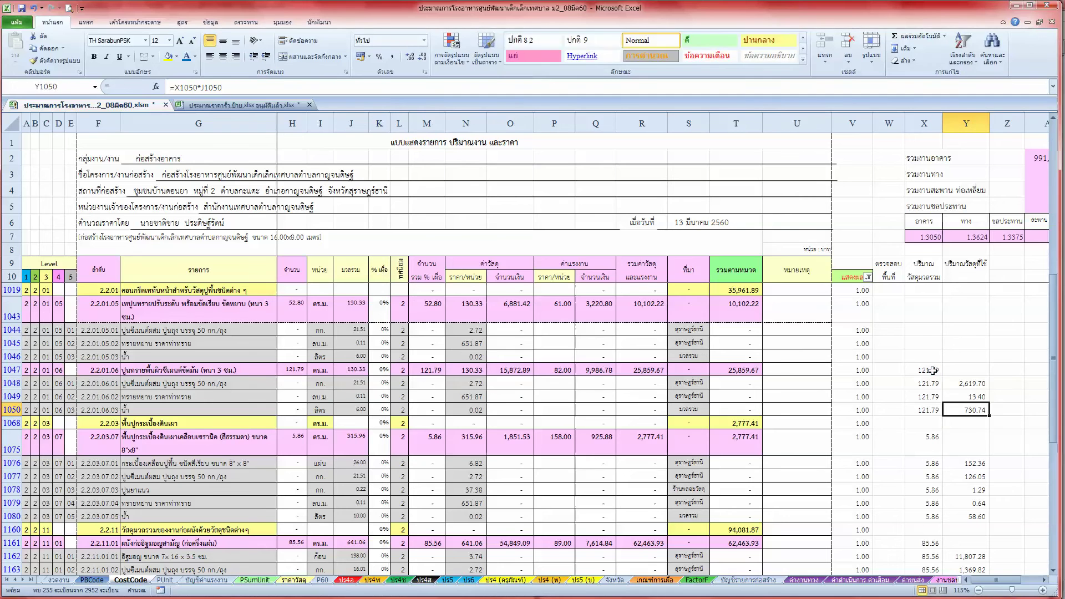
pyautogui.press('F2')
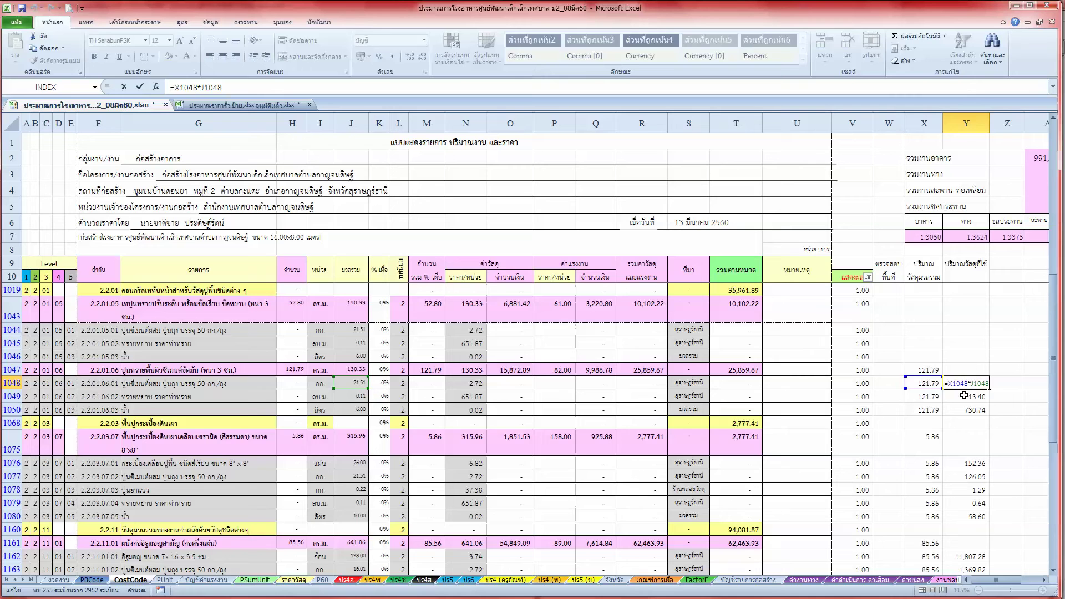
pyautogui.press('Escape')
# Copy the X1047:Y1048 formulas and paste them at X1043, showing 52.80
pyautogui.click(924, 370)
pyautogui.scroll(1, 924, 378)
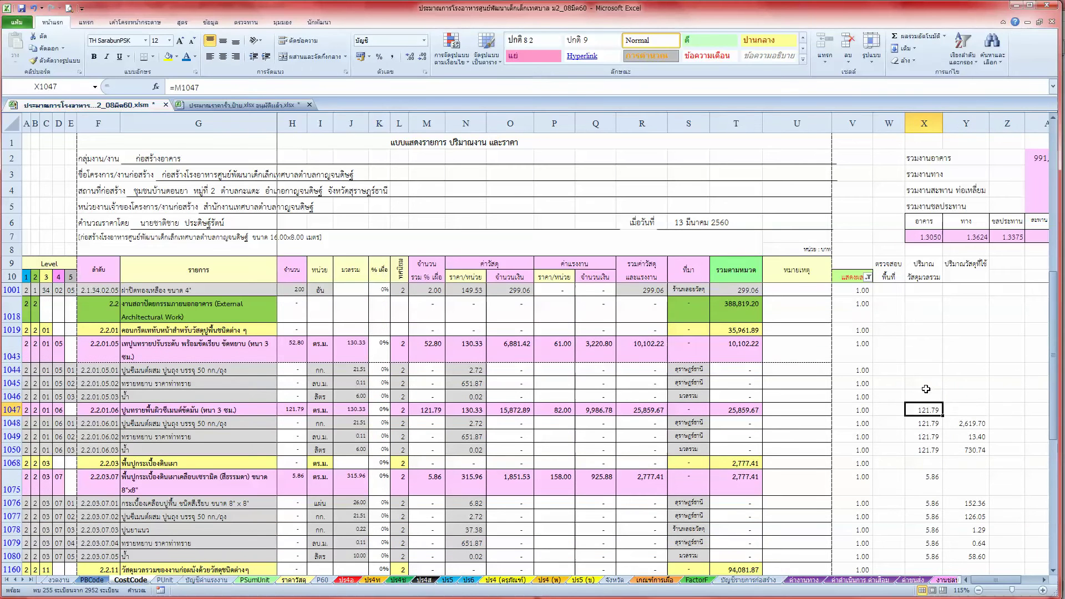
pyautogui.keyDown('shift'); pyautogui.click(971, 426); pyautogui.keyUp('shift')
pyautogui.hotkey('ctrl', 'c')
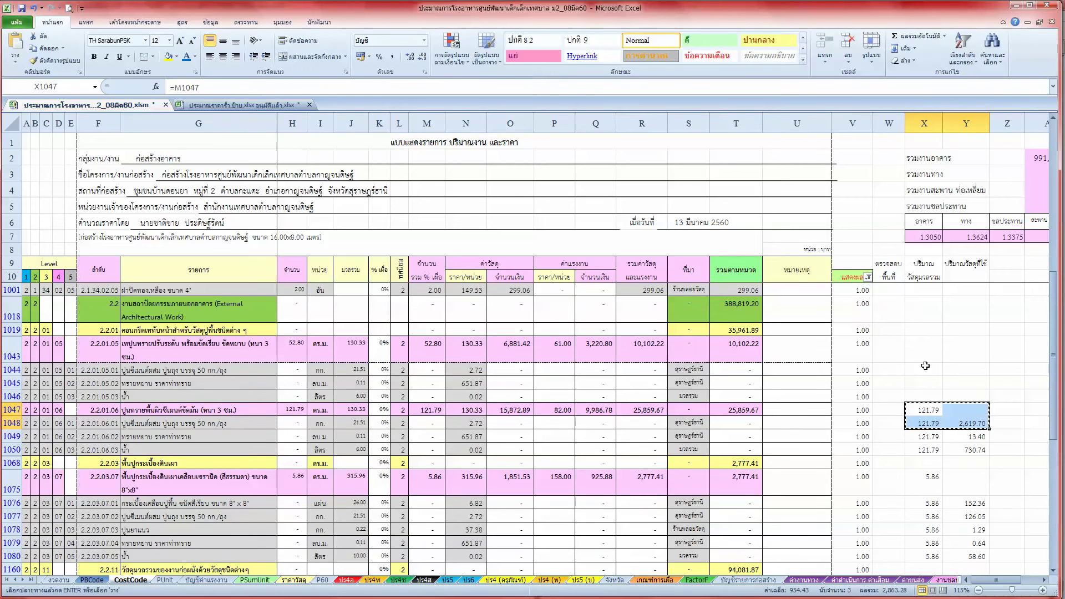
pyautogui.click(914, 351)
pyautogui.press('Return')
pyautogui.click(915, 351)
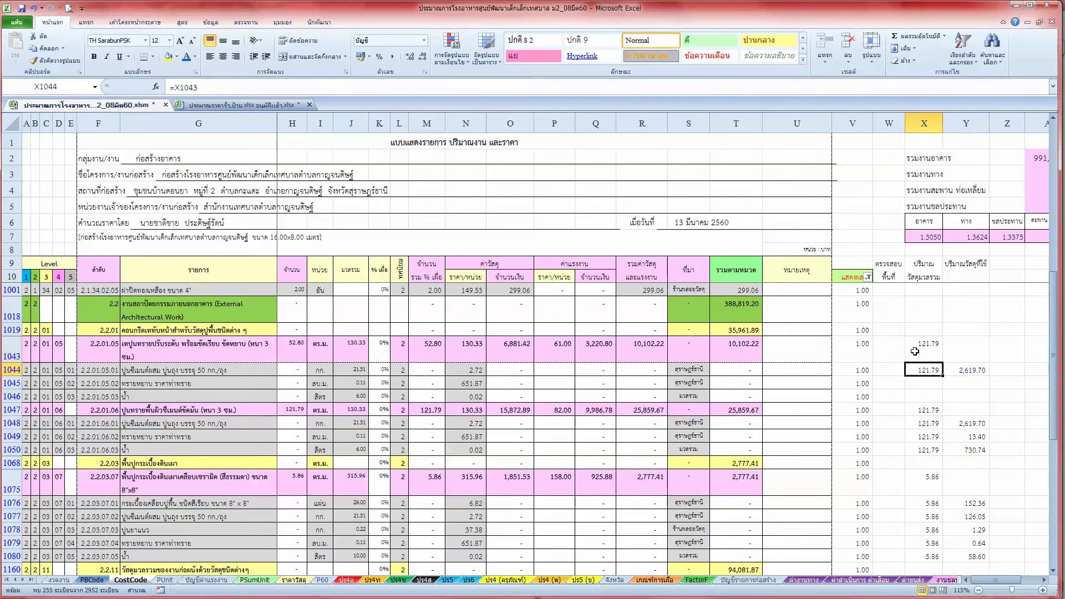
pyautogui.press('Return')
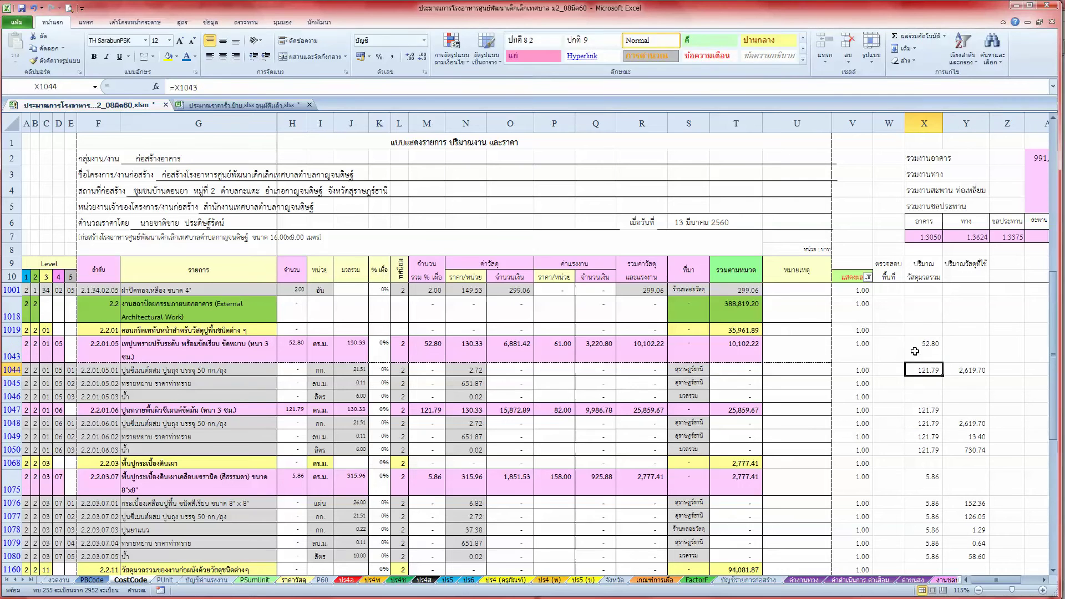
# Copy the row 1044 X and Y formulas into X1045:Y1046
pyautogui.hotkey('shift', 'Right')
pyautogui.hotkey('ctrl', 'c')
pyautogui.press('Down')
pyautogui.hotkey('shift', 'Down')
pyautogui.press('Return')
pyautogui.press('Up')
# Confirm X1044 and the Y material amounts 1,135.73, 5.81 and 316.80 for rows 1044–1046
pyautogui.press('F2')
pyautogui.press('Return')
pyautogui.press('Up')
pyautogui.press('Right')
pyautogui.press('F2')
pyautogui.press('Return')
pyautogui.press('F2')
pyautogui.press('Return')
pyautogui.press('F2')
pyautogui.press('Return')
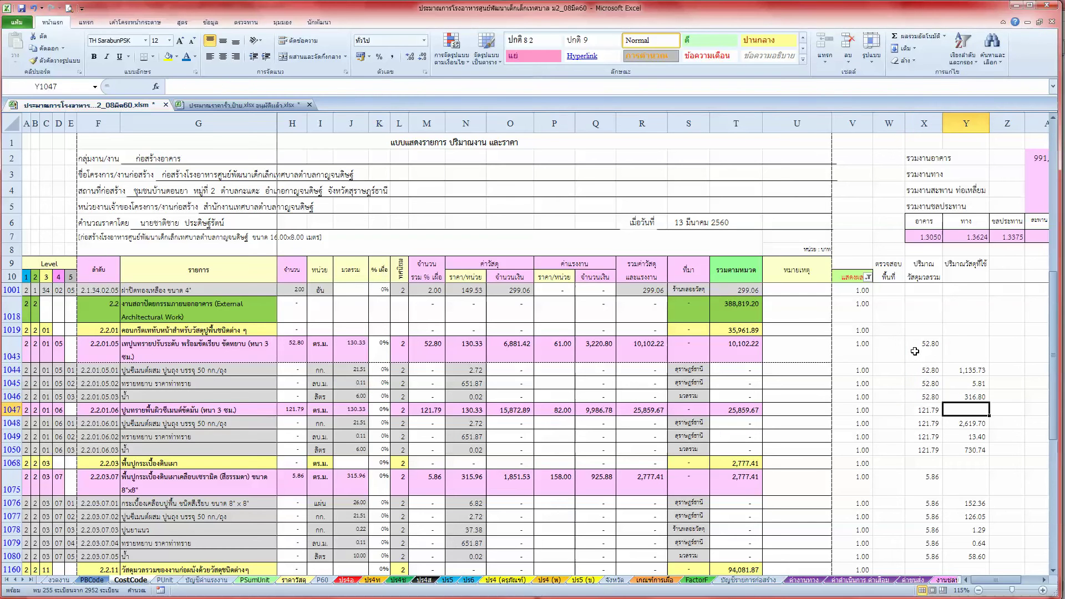
pyautogui.scroll(1, 914, 351)
pyautogui.scroll(2, 917, 351)
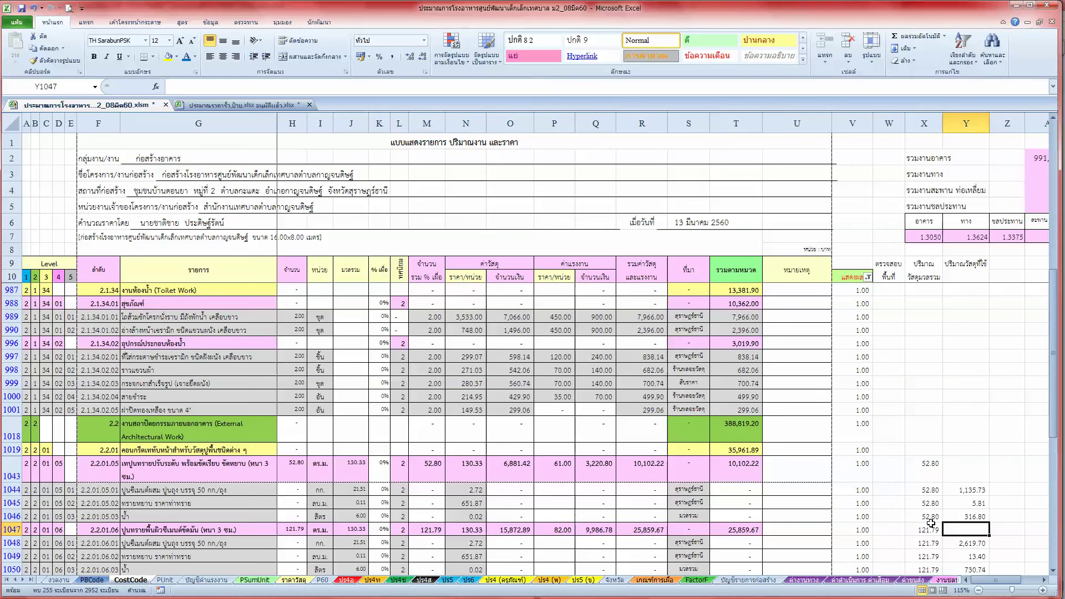
# Enter =M997 in Y997 so it shows 2.00
pyautogui.click(968, 360)
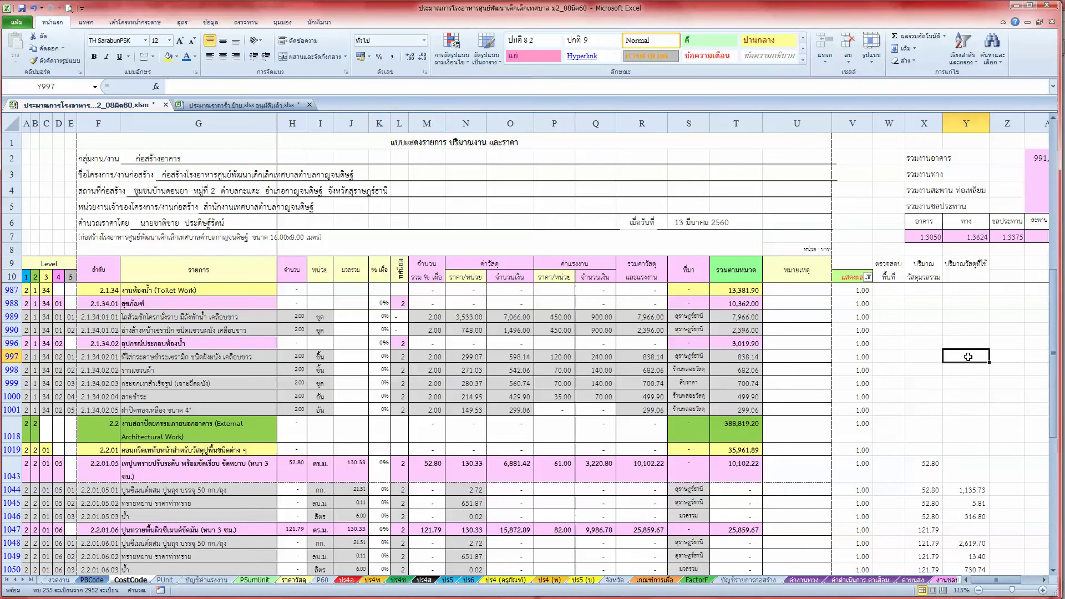
pyautogui.write('=')
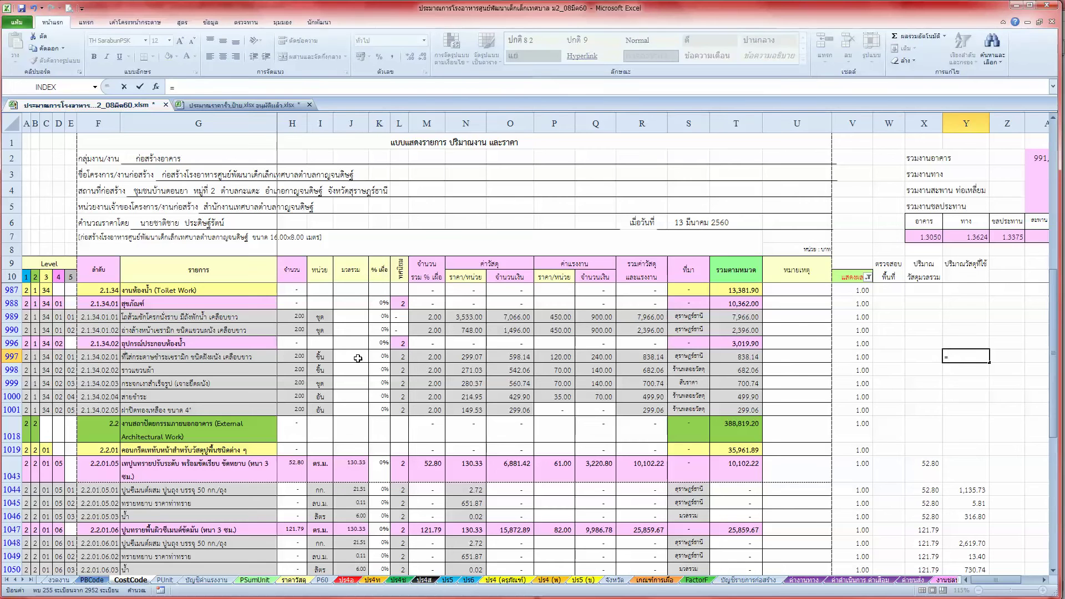
pyautogui.click(418, 361)
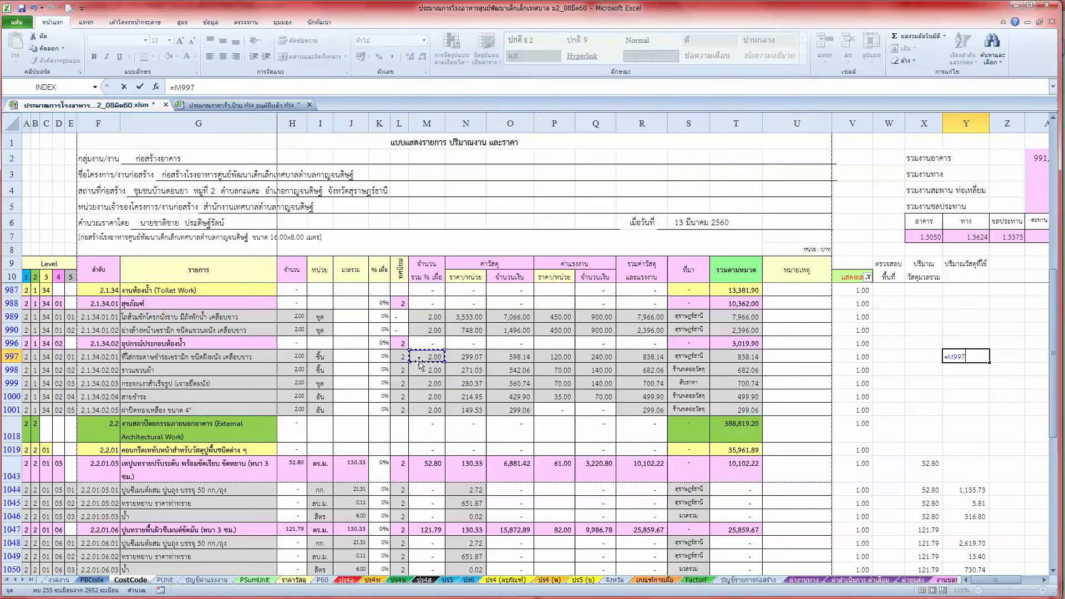
pyautogui.press('Return')
# Copy the Y997 formula into Y998:Y1001
pyautogui.press('Up')
pyautogui.hotkey('ctrl', 'c')
pyautogui.press('Down')
pyautogui.hotkey('shift', 'Down')
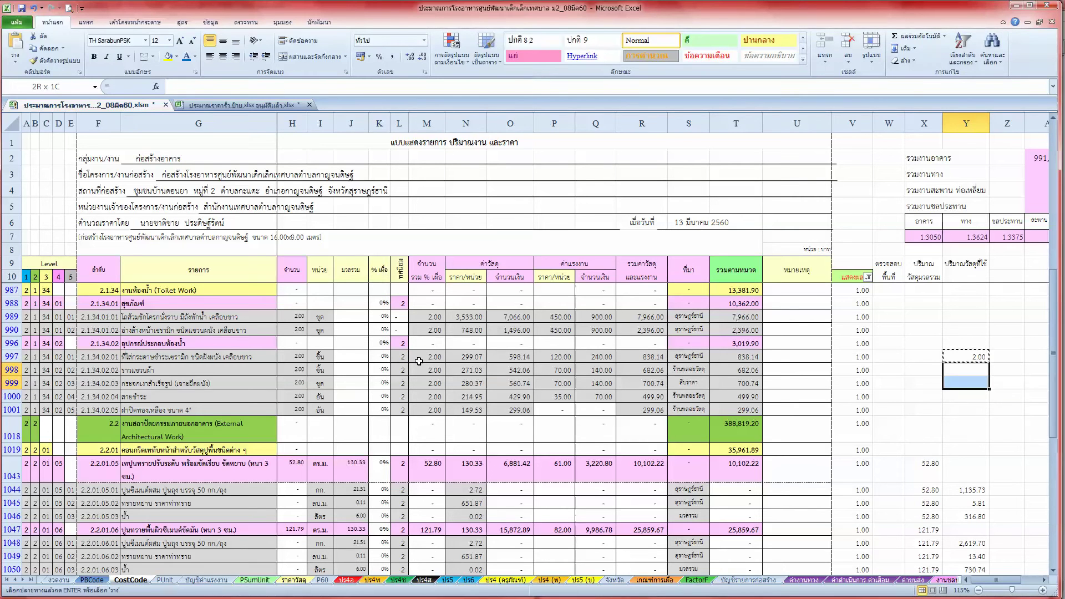
pyautogui.hotkey('shift', 'Down')
pyautogui.hotkey('shift', 'Down')
pyautogui.press('Return')
pyautogui.press('Down')
pyautogui.press('Down')
pyautogui.press('Down')
pyautogui.press('F2')
pyautogui.press('Return')
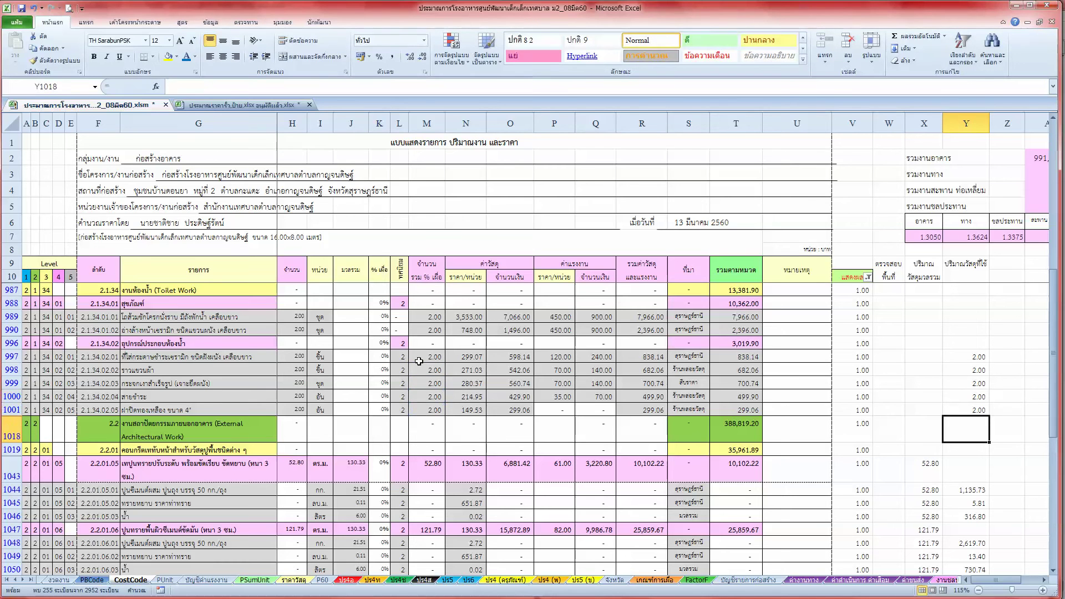
# Copy the Y997 formula into Y989 and Y990
pyautogui.click(968, 357)
pyautogui.hotkey('ctrl', 'c')
pyautogui.moveTo(960, 316); pyautogui.dragTo(960, 328)
pyautogui.press('Return')
pyautogui.press('Down')
pyautogui.press('Down')
pyautogui.press('Down')
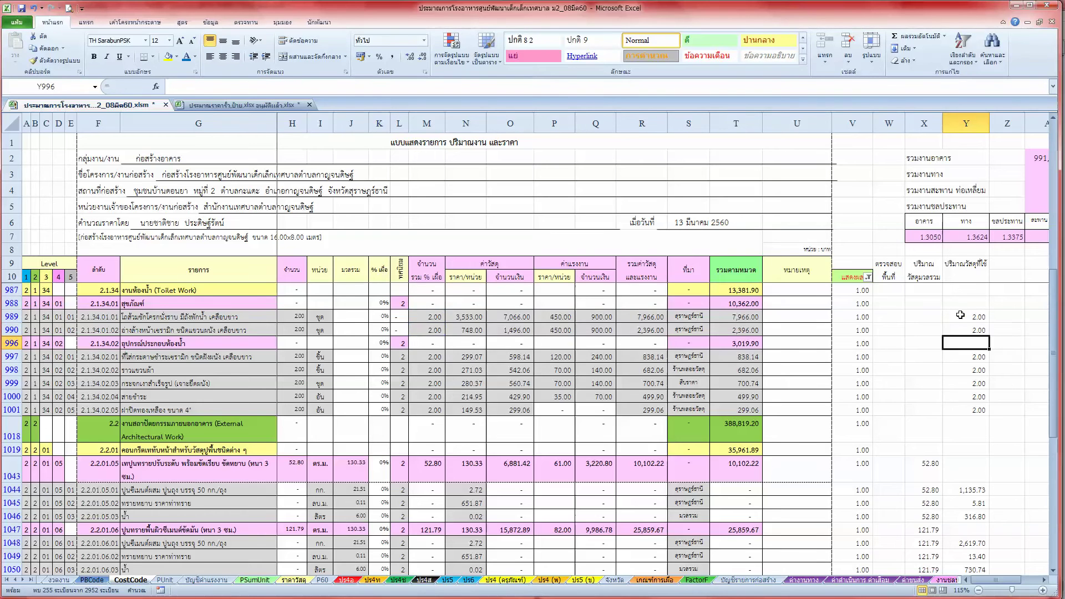
# Scroll up to check the row 631 material formula and the empty X559 cell
pyautogui.scroll(2, 960, 315)
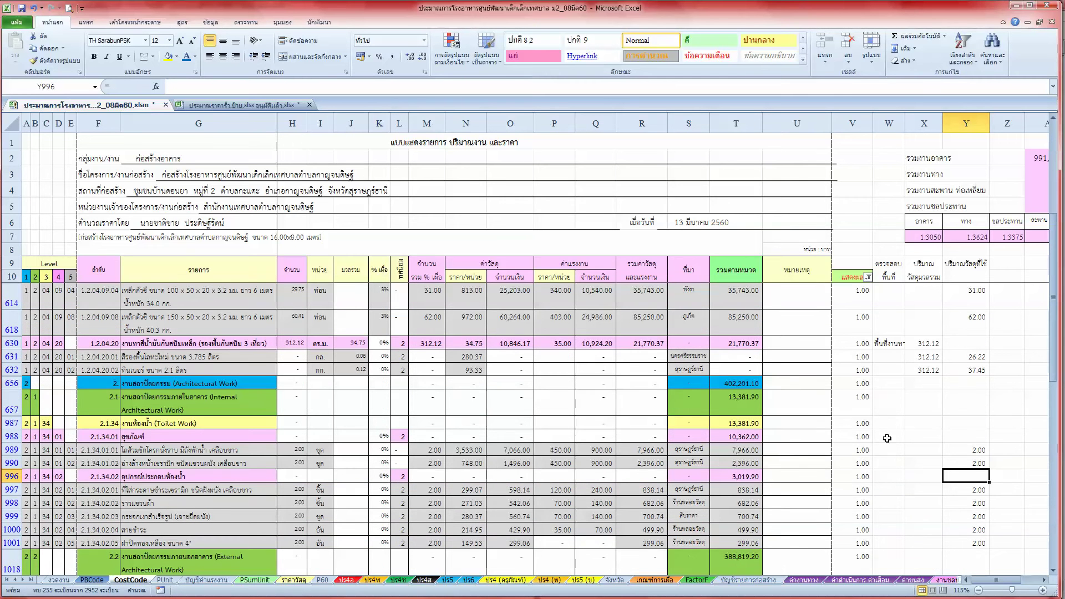
pyautogui.click(976, 357)
pyautogui.scroll(1, 945, 404)
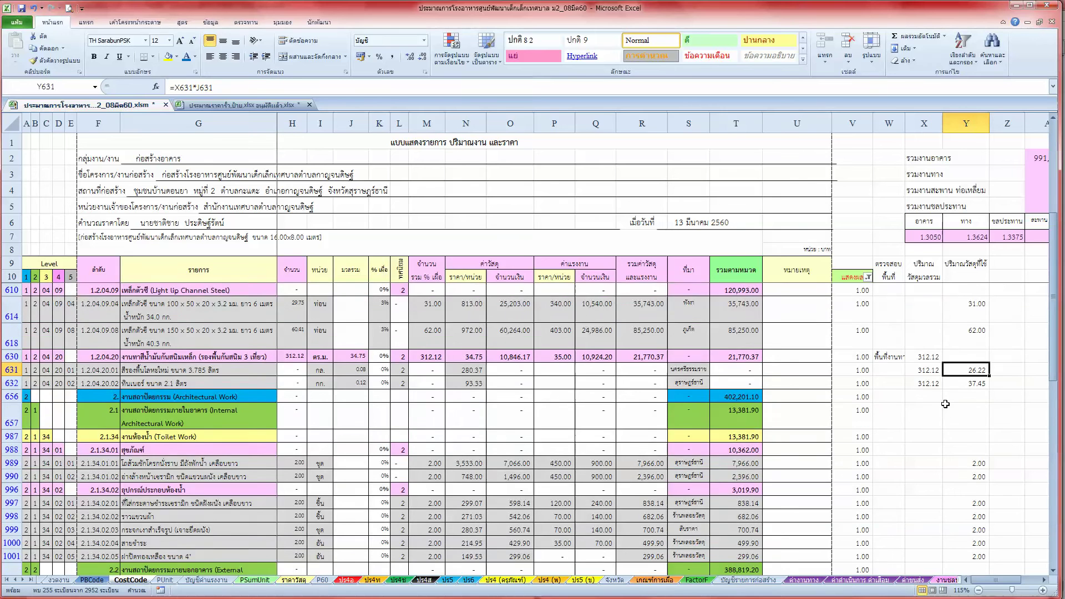
pyautogui.scroll(1, 946, 404)
pyautogui.scroll(1, 946, 404)
pyautogui.scroll(2, 946, 404)
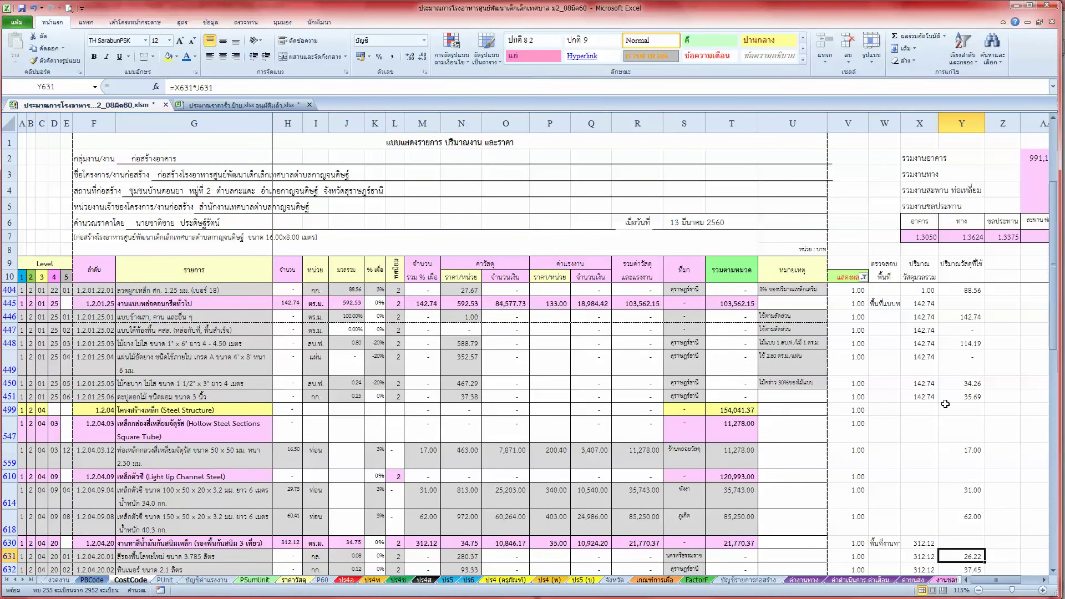
pyautogui.click(931, 454)
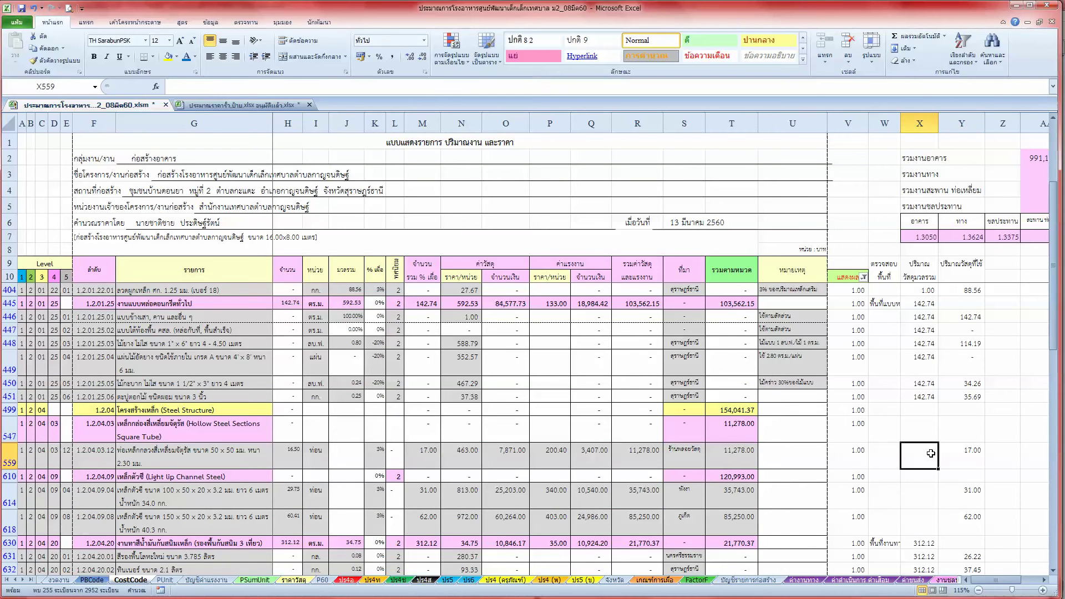
pyautogui.scroll(-5, 931, 454)
pyautogui.scroll(4, 931, 453)
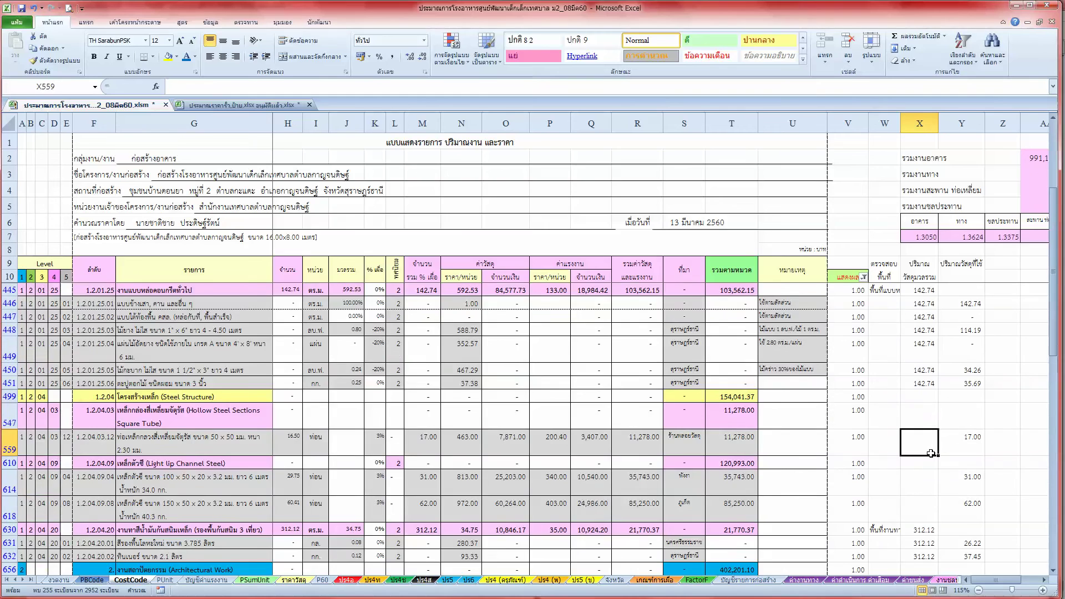
pyautogui.scroll(-3, 931, 454)
pyautogui.scroll(-3, 930, 453)
pyautogui.scroll(-3, 931, 454)
# Inspect the paint row's Y cell, the empty Y1338 cell and row 1338's quantity formula
pyautogui.scroll(-2, 930, 454)
pyautogui.scroll(-3, 931, 454)
pyautogui.scroll(-3, 937, 457)
pyautogui.scroll(-3, 954, 466)
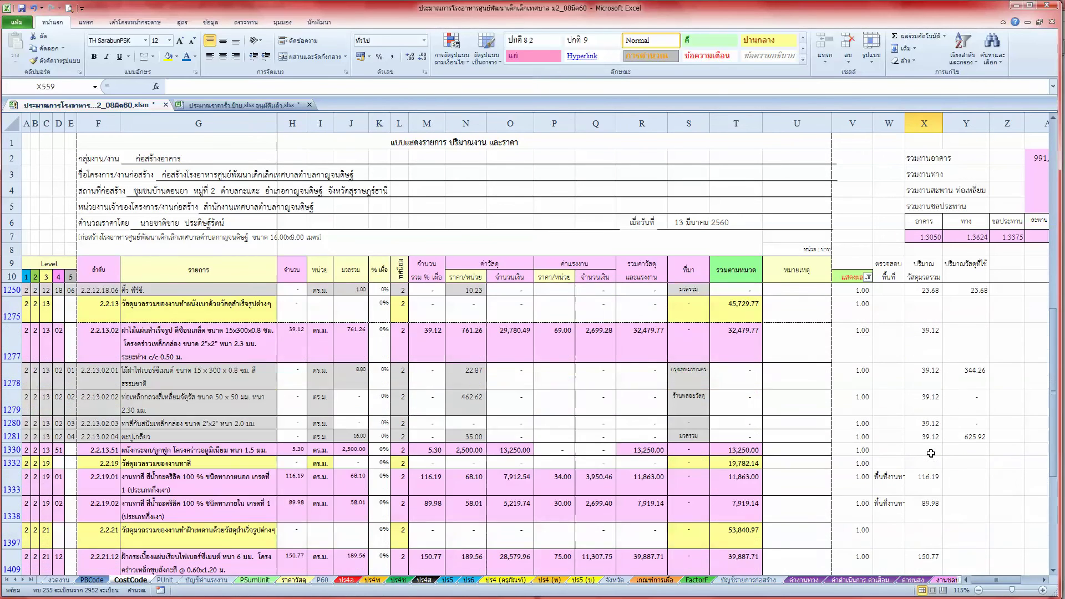
pyautogui.click(966, 489)
pyautogui.click(963, 515)
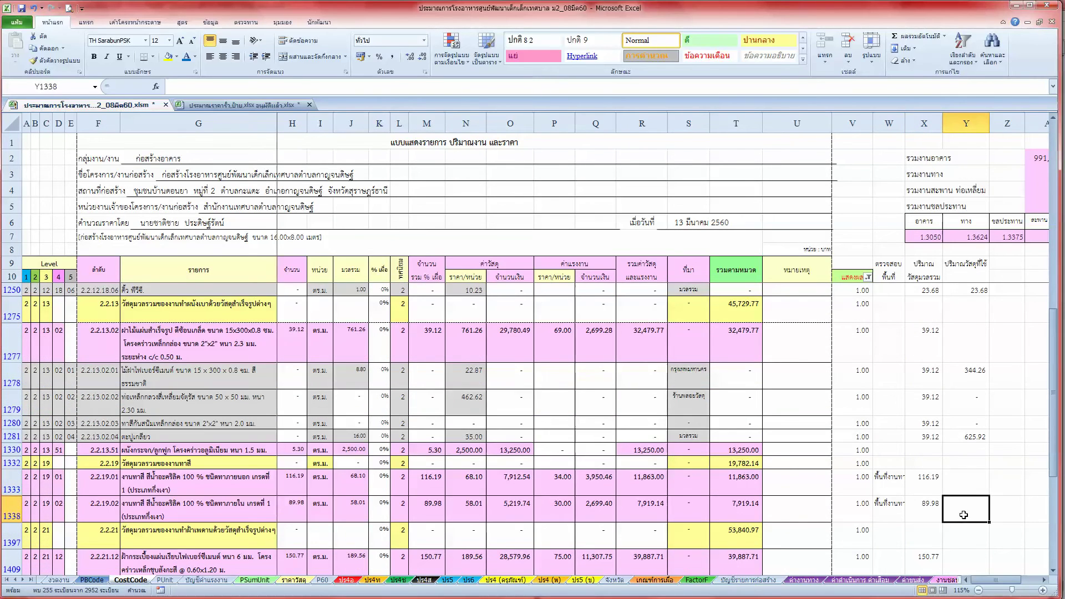
pyautogui.scroll(-1, 963, 515)
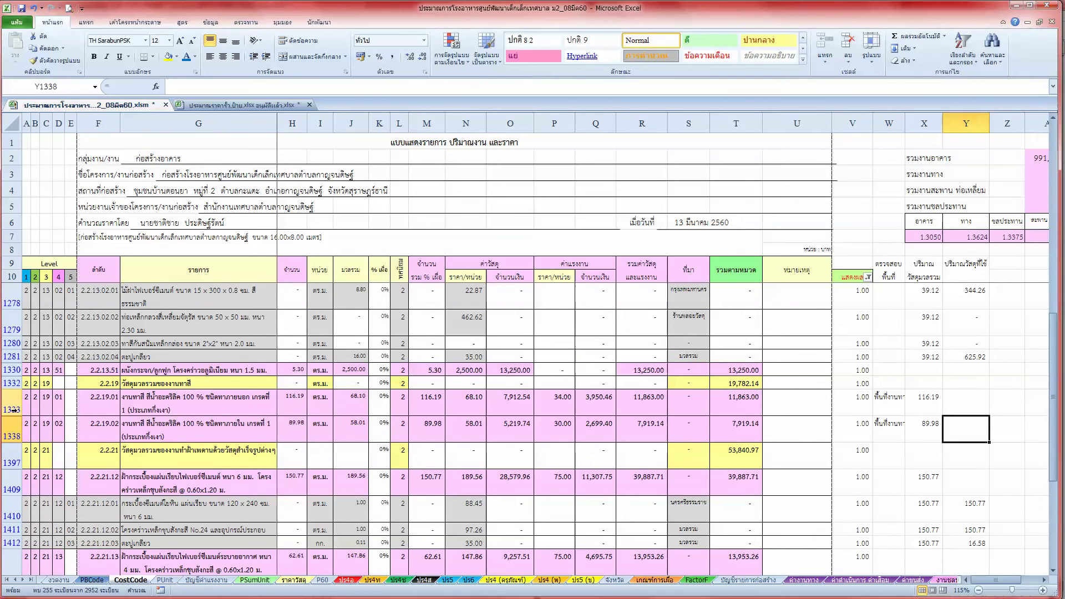
pyautogui.click(291, 429)
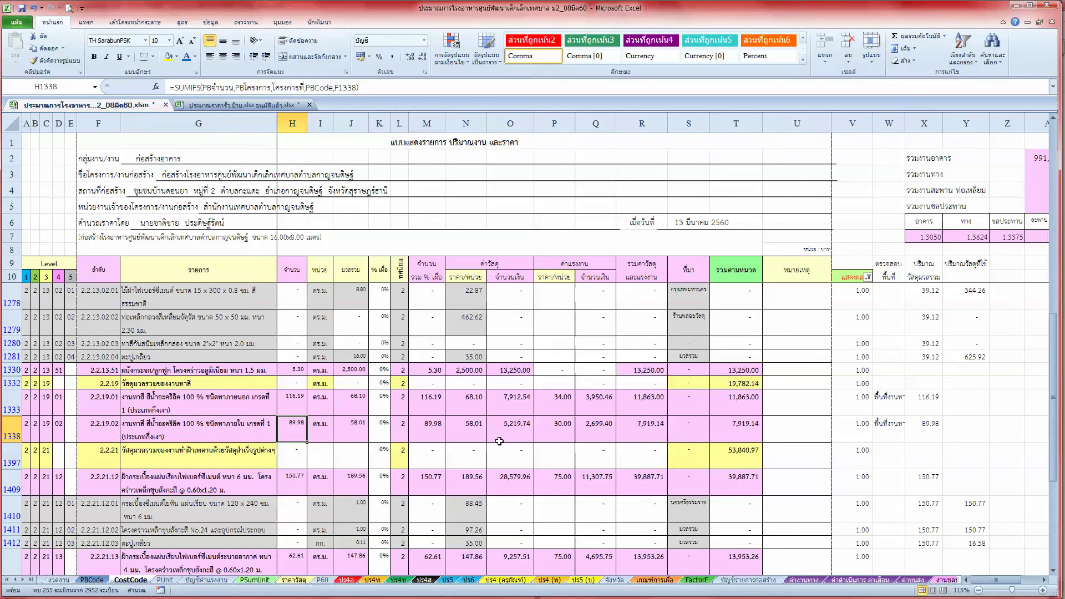
pyautogui.scroll(-1, 610, 435)
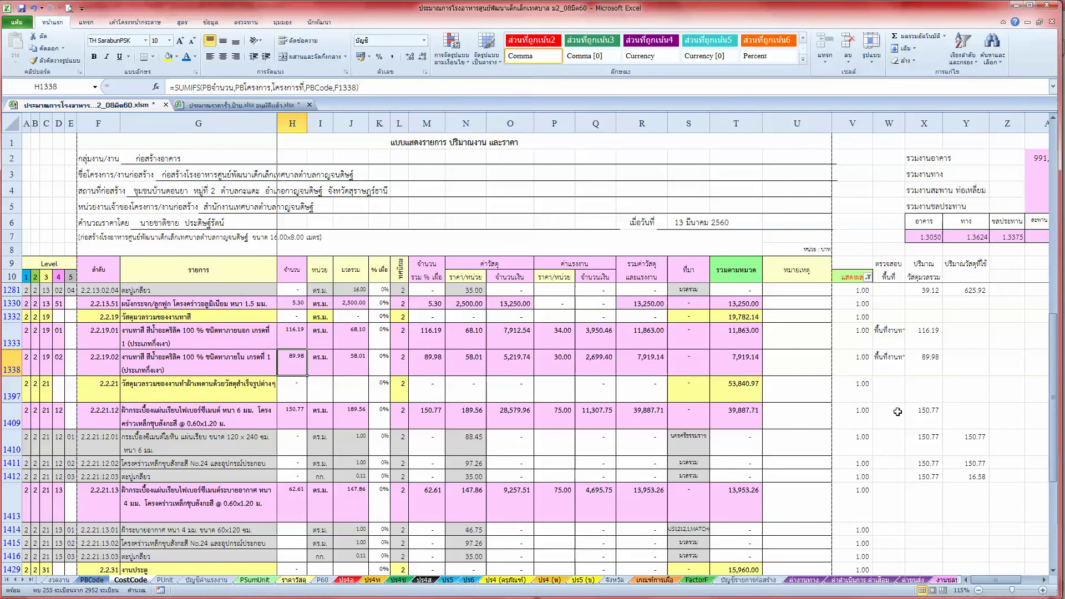
# Copy the X1409:Y1410 formulas to row 1413 and set X1414 to =X1413
pyautogui.click(936, 410)
pyautogui.scroll(-1, 932, 423)
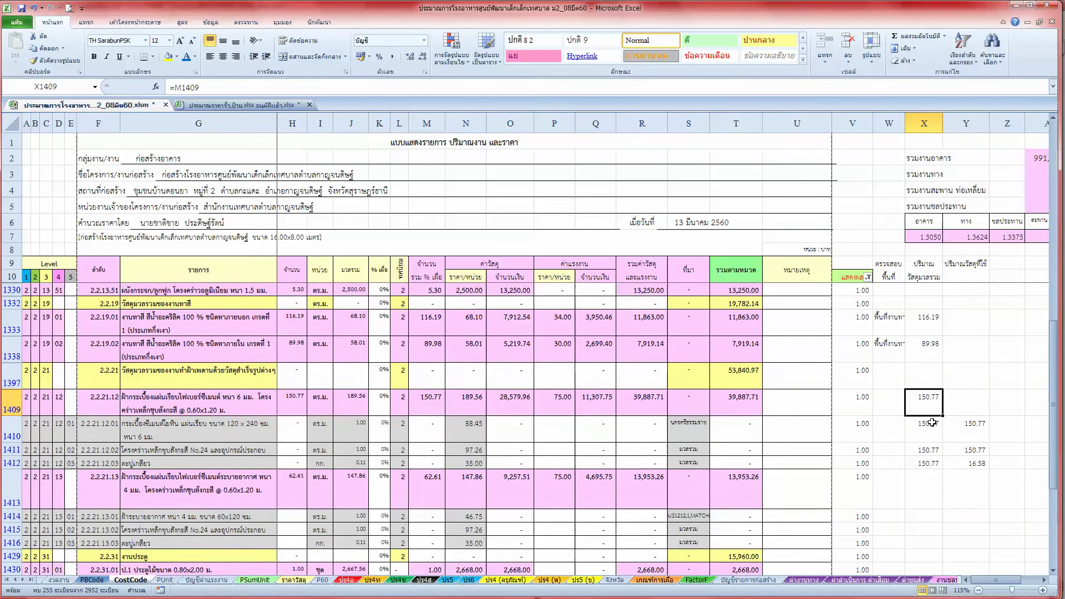
pyautogui.scroll(-1, 946, 442)
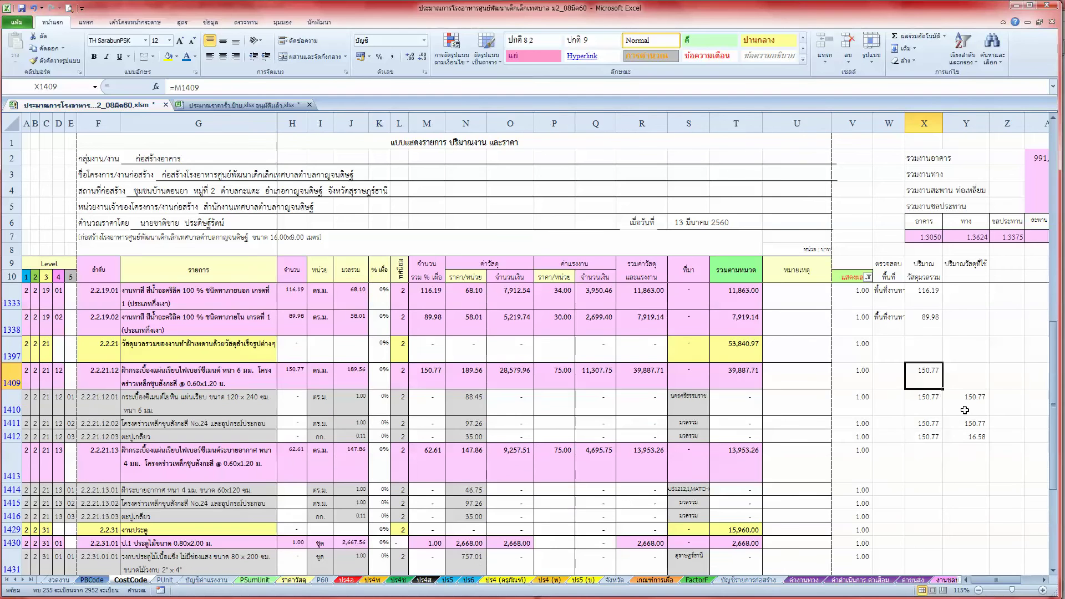
pyautogui.keyDown('shift'); pyautogui.click(965, 409); pyautogui.keyUp('shift')
pyautogui.hotkey('ctrl', 'c')
pyautogui.press('Down')
pyautogui.press('Down')
pyautogui.press('Down')
pyautogui.press('Down')
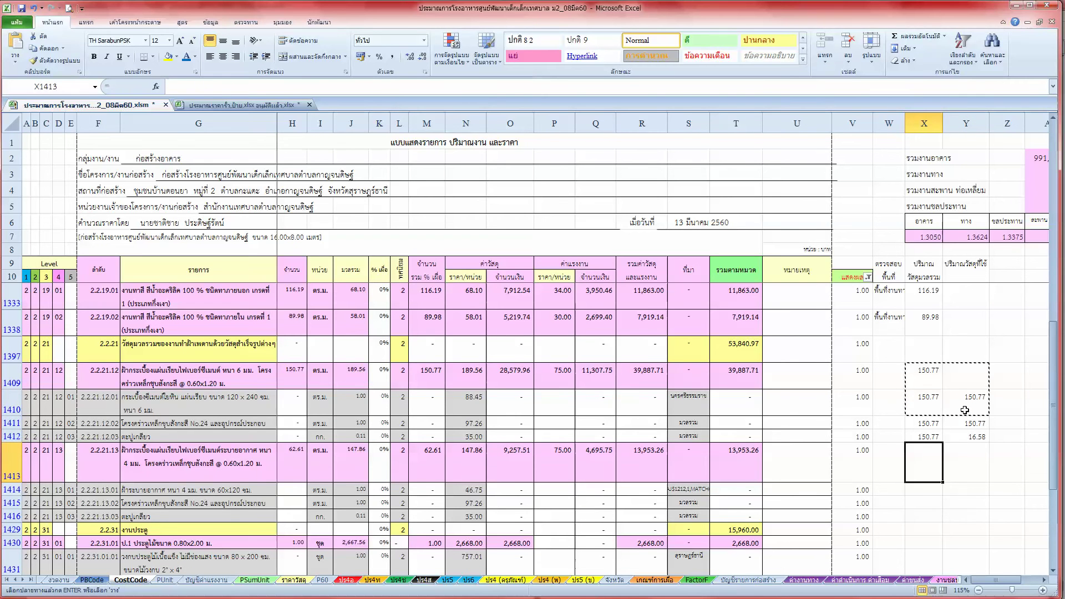
pyautogui.press('Return')
# Fill row 1414's X and Y formulas into rows 1415–1416, giving Y amounts 62.61 and 6.89
pyautogui.press('Down')
pyautogui.write('=X1413')
pyautogui.press('Return')
pyautogui.press('Up')
pyautogui.hotkey('shift', 'Right')
pyautogui.hotkey('ctrl', 'c')
pyautogui.press('Down')
pyautogui.hotkey('shift', 'Down')
pyautogui.hotkey('shift', 'Down')
pyautogui.hotkey('shift', 'Up')
pyautogui.press('Return')
pyautogui.press('Down')
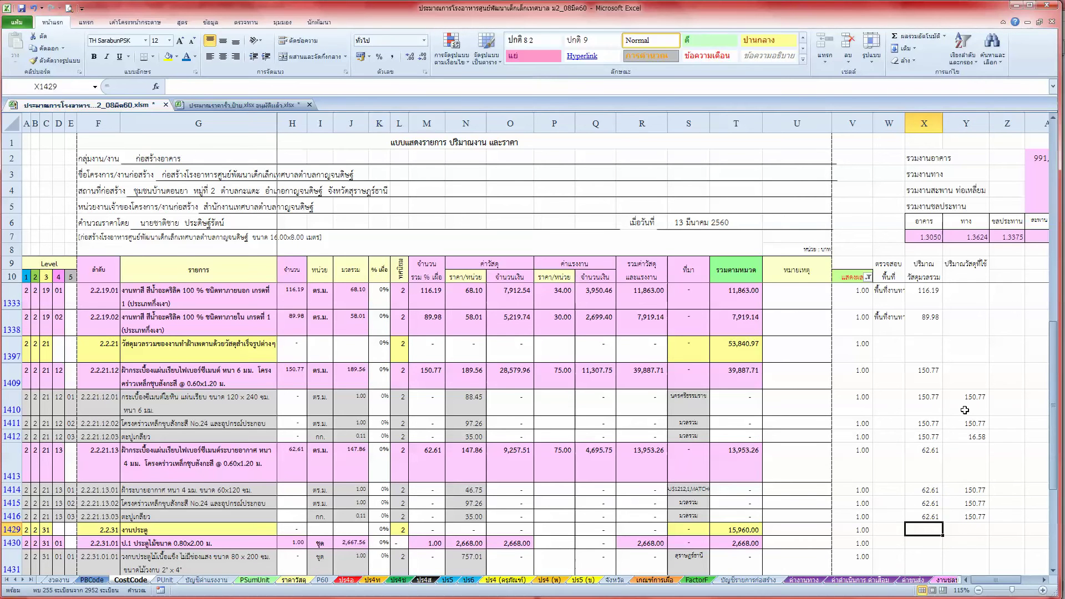
pyautogui.press('Right')
pyautogui.press('Up')
pyautogui.press('Down')
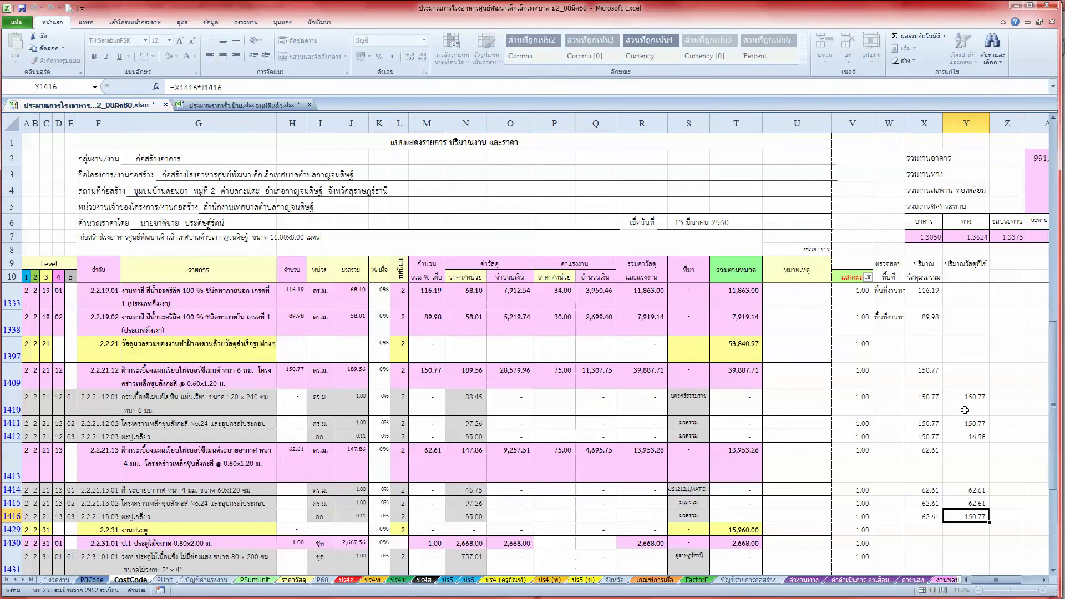
pyautogui.press('Down')
pyautogui.scroll(-1, 965, 410)
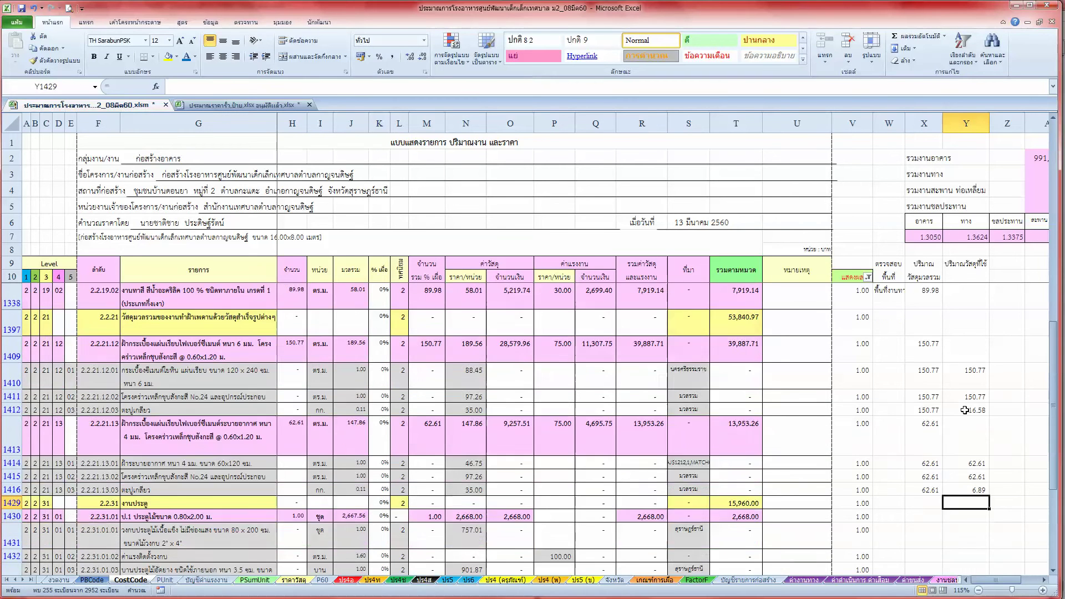
# Copy the X1413:Y1414 quantity formulas into the door rows 1430–1431
pyautogui.scroll(-1, 965, 410)
pyautogui.click(924, 321)
pyautogui.hotkey('shift', 'Down')
pyautogui.hotkey('shift', 'Right')
pyautogui.hotkey('ctrl', 'c')
pyautogui.press('Down')
pyautogui.press('Down')
pyautogui.press('Down')
pyautogui.press('Down')
pyautogui.press('Down')
pyautogui.press('Return')
pyautogui.press('Down')
pyautogui.press('Down')
# Fill row 1431's X and Y formulas down into rows 1432–1436
pyautogui.press('Up')
pyautogui.press('Right')
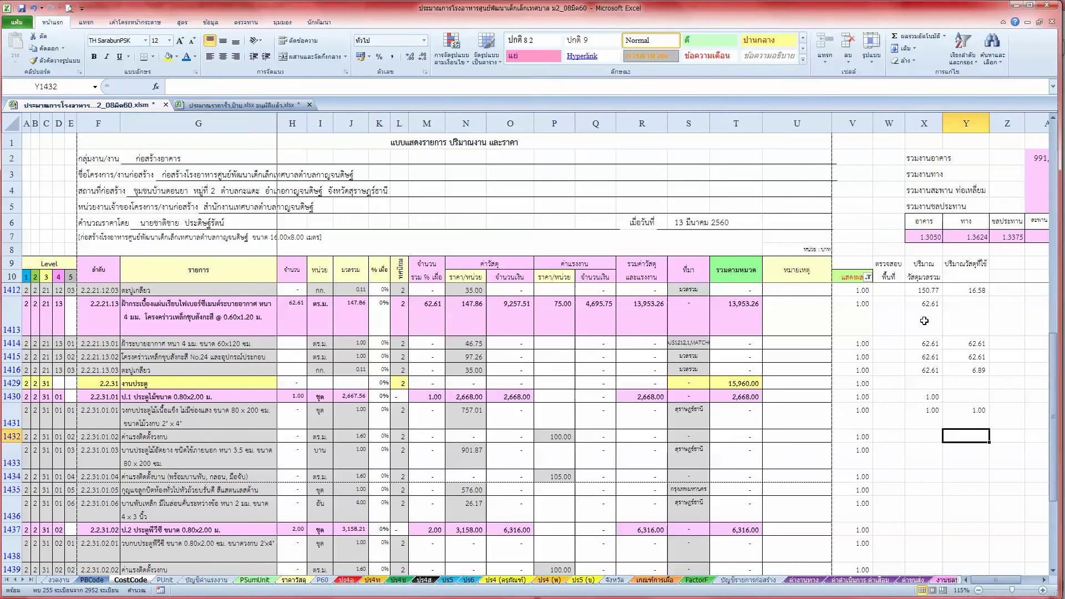
pyautogui.hotkey('shift', 'Left')
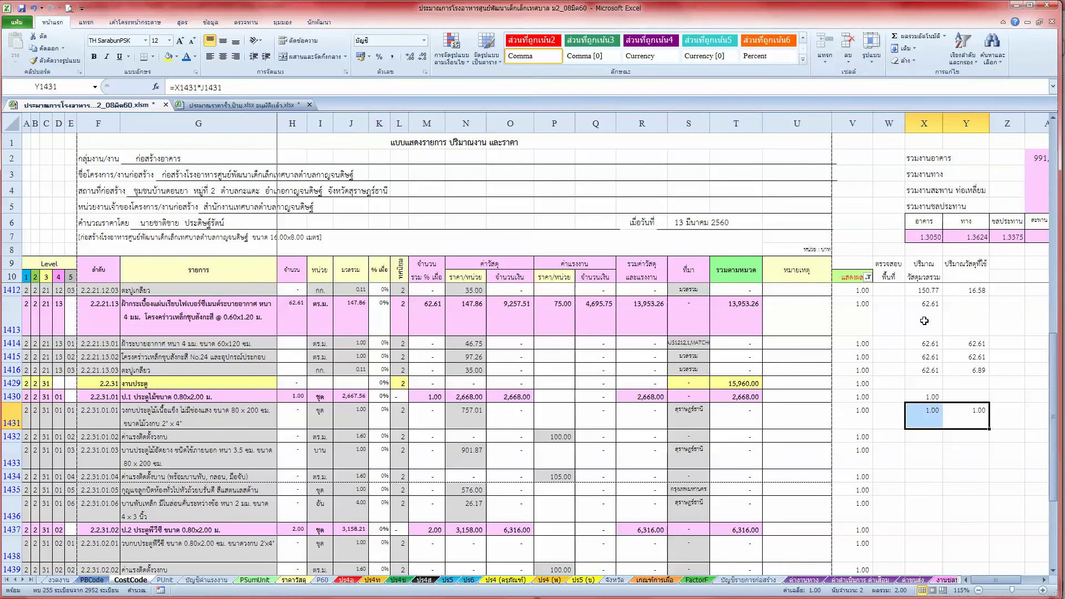
pyautogui.hotkey('ctrl', 'c')
pyautogui.press('Down')
pyautogui.hotkey('shift', 'Down')
pyautogui.hotkey('shift', 'Down')
pyautogui.hotkey('shift', 'Down')
pyautogui.hotkey('shift', 'Down')
pyautogui.hotkey('shift', 'Right')
pyautogui.press('Return')
pyautogui.press('Up')
pyautogui.press('Right')
# Verify that the Y1436 formula shows 4.00, then check Y1434
pyautogui.press('Down')
pyautogui.press('Down')
pyautogui.press('Down')
pyautogui.press('Down')
pyautogui.press('Down')
pyautogui.press('F2')
pyautogui.press('Escape')
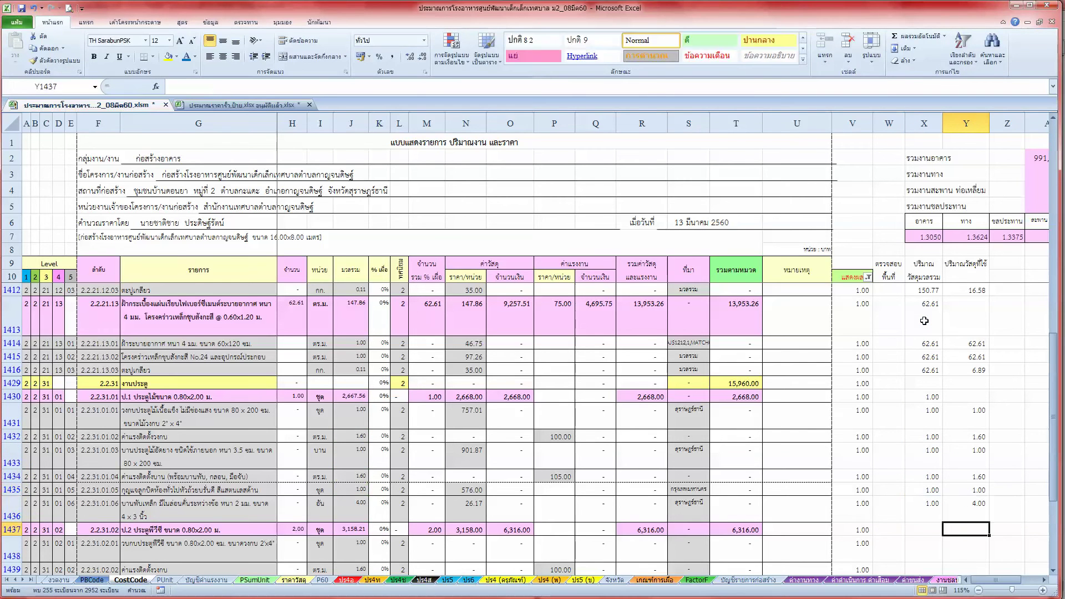
pyautogui.press('Left')
pyautogui.press('Up')
pyautogui.press('Up')
pyautogui.press('Up')
pyautogui.press('Up')
pyautogui.press('Up')
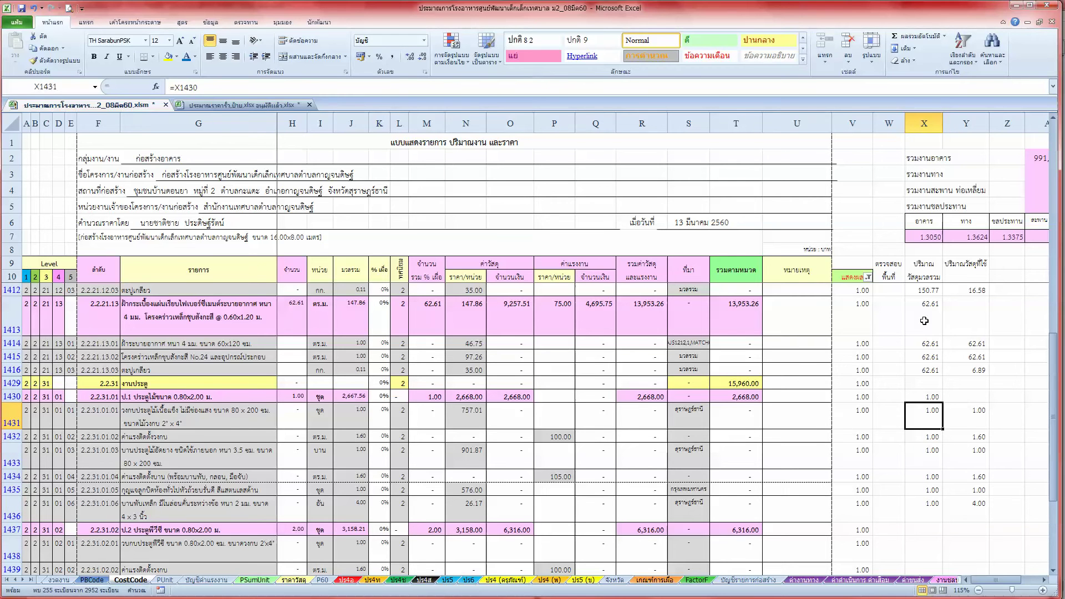
pyautogui.press('Down')
pyautogui.press('Right')
pyautogui.press('Down')
pyautogui.press('Down')
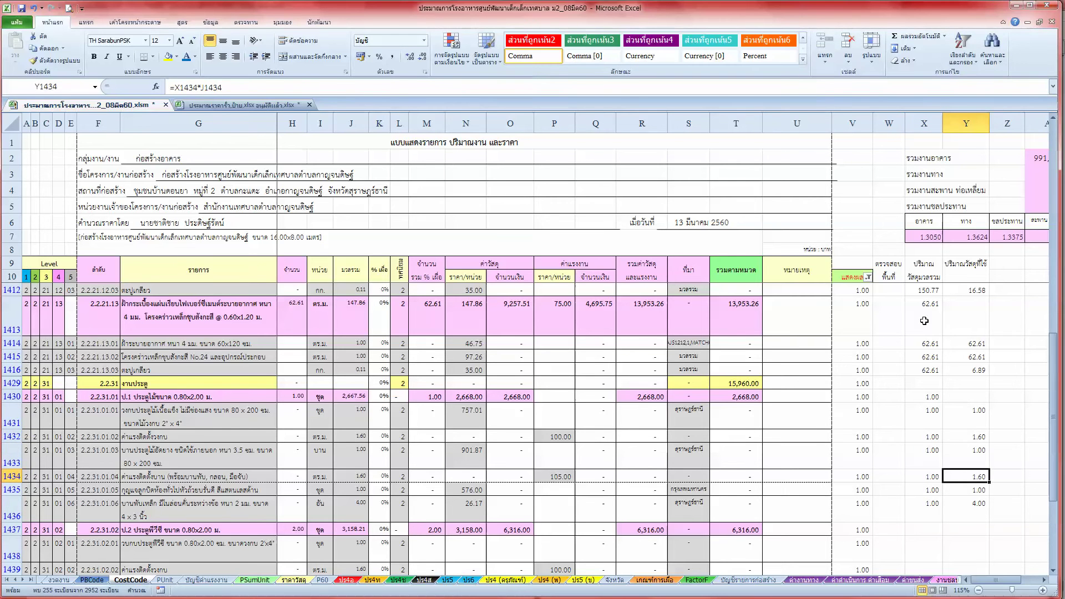
# Copy the X1430:Y1431 formulas into rows 1437–1438
pyautogui.scroll(-3, 942, 374)
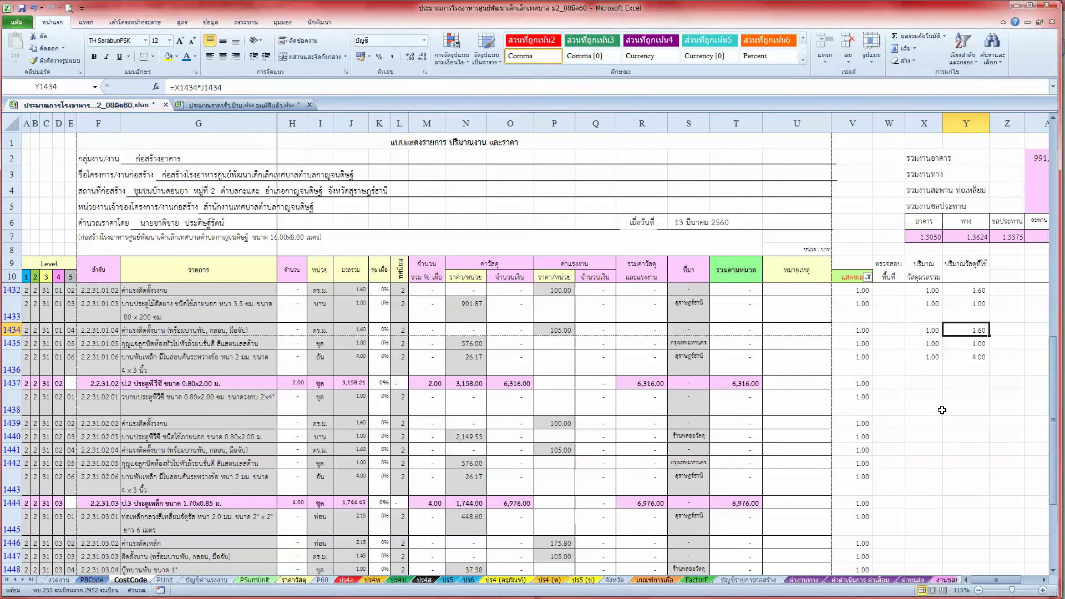
pyautogui.scroll(1, 942, 409)
pyautogui.scroll(1, 946, 406)
pyautogui.scroll(1, 949, 402)
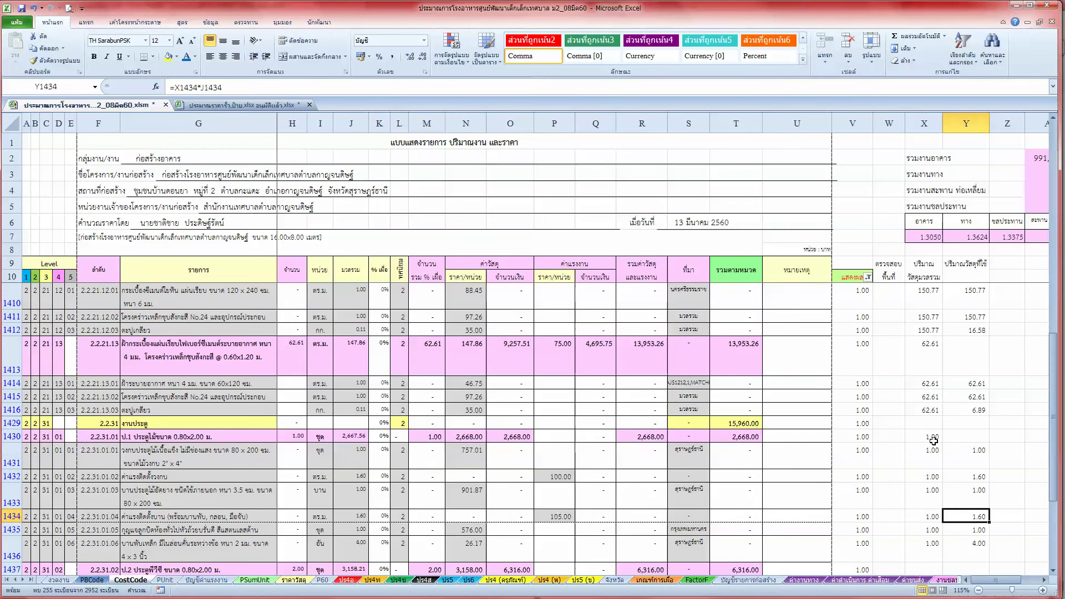
pyautogui.moveTo(933, 441); pyautogui.dragTo(954, 455)
pyautogui.hotkey('ctrl', 'c')
pyautogui.scroll(-2, 954, 455)
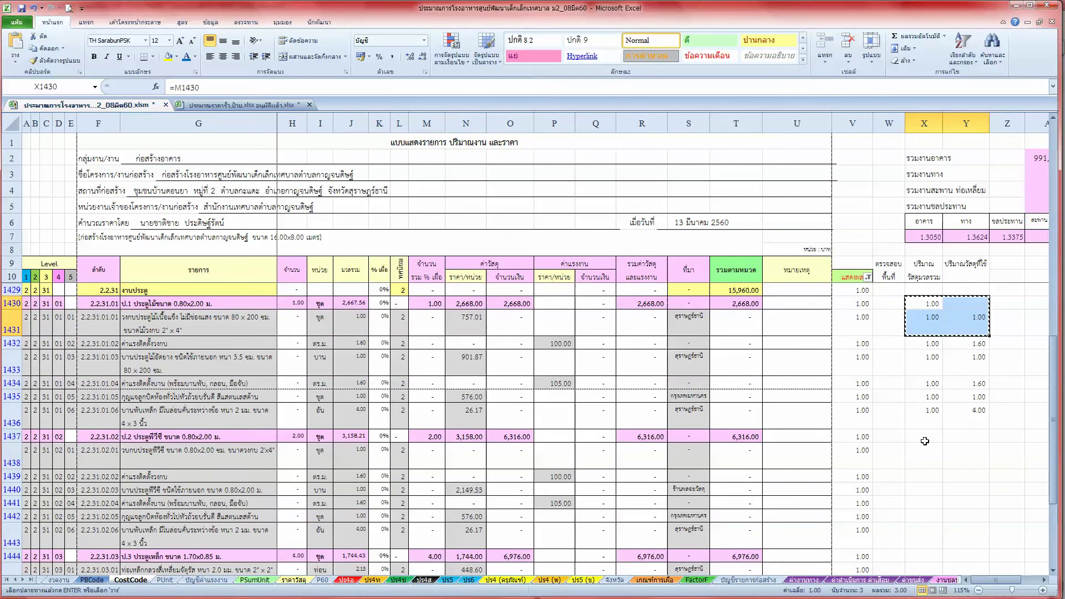
pyautogui.click(924, 439)
pyautogui.press('Return')
pyautogui.press('Down')
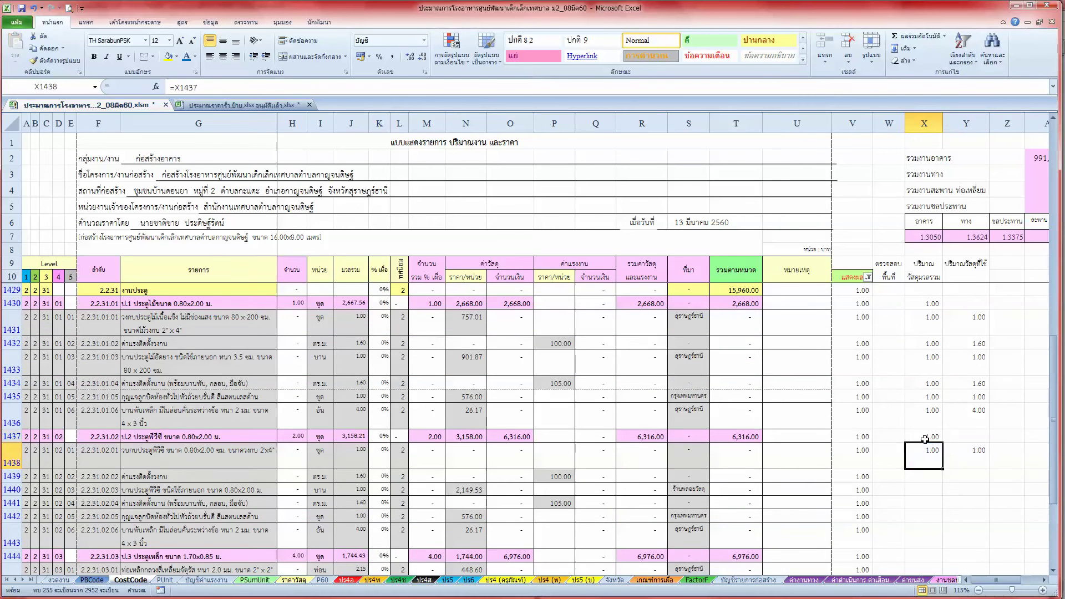
# Fill row 1438's X and Y formulas down into rows 1439–1443
pyautogui.press('Down')
pyautogui.press('Up')
pyautogui.hotkey('shift', 'Right')
pyautogui.hotkey('ctrl', 'c')
pyautogui.press('Down')
pyautogui.hotkey('shift', 'Down')
pyautogui.hotkey('shift', 'Down')
pyautogui.hotkey('shift', 'Down')
pyautogui.hotkey('shift', 'Down')
pyautogui.press('Return')
pyautogui.press('Up')
# Re-enter the Y formulas near Y1441, which now shows 3.20
pyautogui.press('Down')
pyautogui.press('Down')
pyautogui.press('Down')
pyautogui.press('Down')
pyautogui.press('Down')
pyautogui.press('Right')
pyautogui.press('Up')
pyautogui.press('Up')
pyautogui.press('Up')
pyautogui.press('Up')
pyautogui.press('Up')
pyautogui.press('F2')
pyautogui.press('Return')
pyautogui.press('Down')
pyautogui.press('Down')
pyautogui.press('F2')
pyautogui.press('Return')
pyautogui.press('F2')
pyautogui.press('Return')
pyautogui.press('F2')
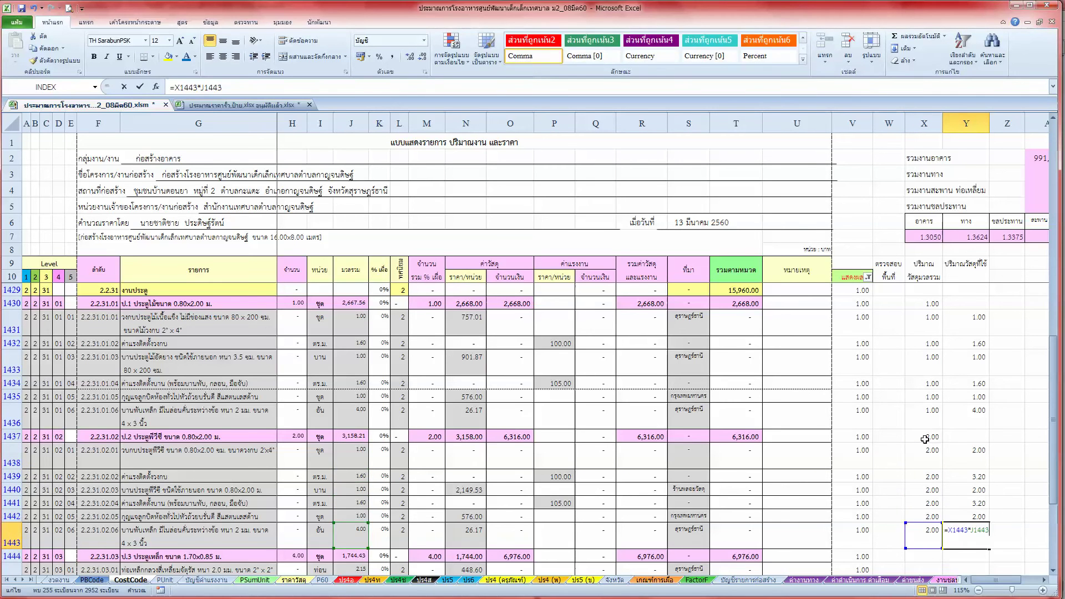
pyautogui.press('Return')
pyautogui.scroll(-4, 925, 438)
pyautogui.scroll(2, 925, 438)
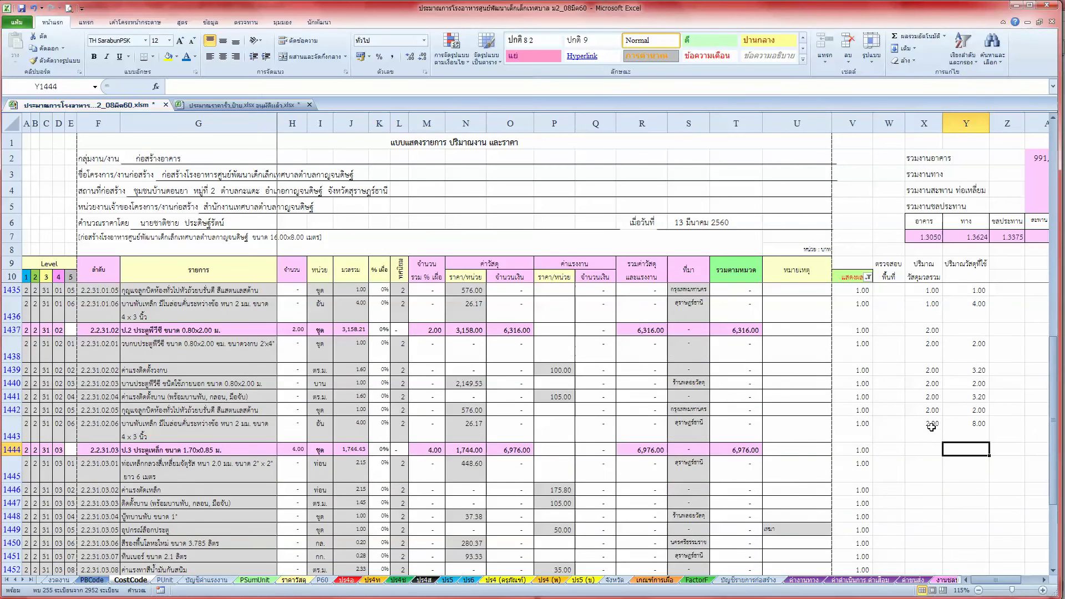
# Copy the X1437:Y1438 quantity formulas into rows 1444–1445
pyautogui.click(930, 331)
pyautogui.hotkey('shift', 'Right')
pyautogui.hotkey('shift', 'Down')
pyautogui.hotkey('ctrl', 'c')
pyautogui.press('Down')
pyautogui.press('Down')
pyautogui.press('Down')
pyautogui.press('Down')
pyautogui.press('Down')
pyautogui.press('Down')
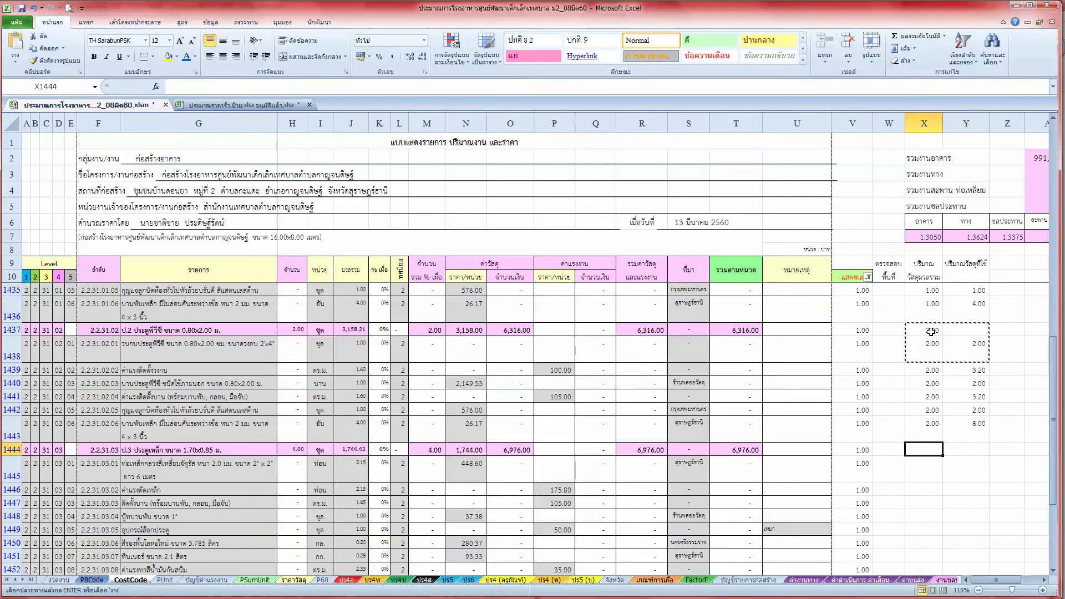
pyautogui.press('Return')
pyautogui.press('Down')
pyautogui.press('Down')
# Fill row 1445's X and Y formulas down into rows 1446–1452
pyautogui.press('Up')
pyautogui.hotkey('shift', 'Right')
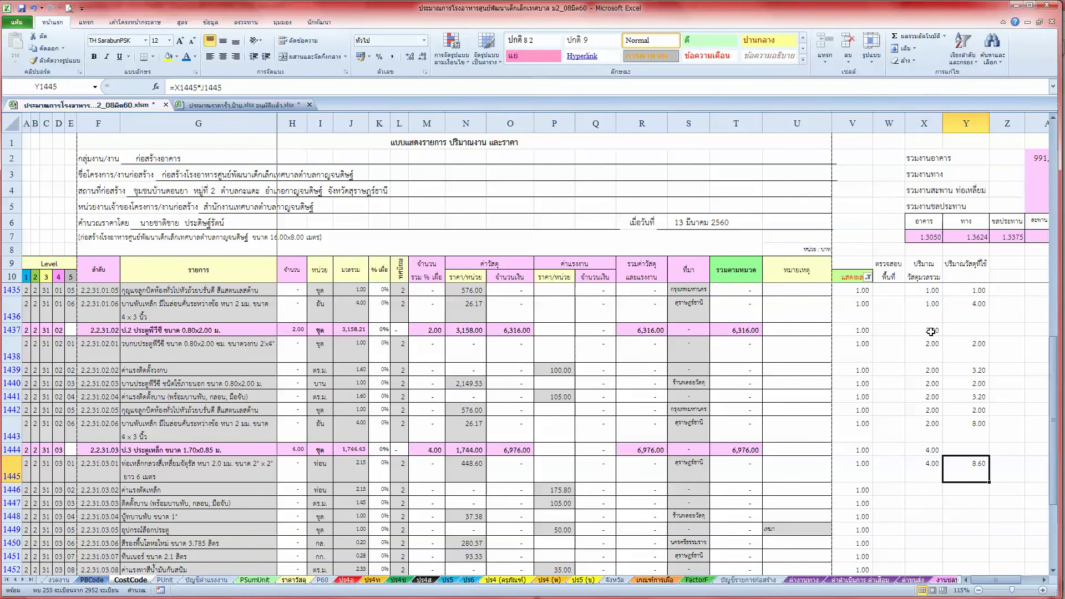
pyautogui.hotkey('ctrl', 'c')
pyautogui.press('Down')
pyautogui.hotkey('shift', 'Down')
pyautogui.hotkey('shift', 'Down')
pyautogui.hotkey('shift', 'Down')
pyautogui.hotkey('shift', 'Down')
pyautogui.hotkey('shift', 'Down')
pyautogui.hotkey('shift', 'Down')
pyautogui.scroll(-1, 930, 332)
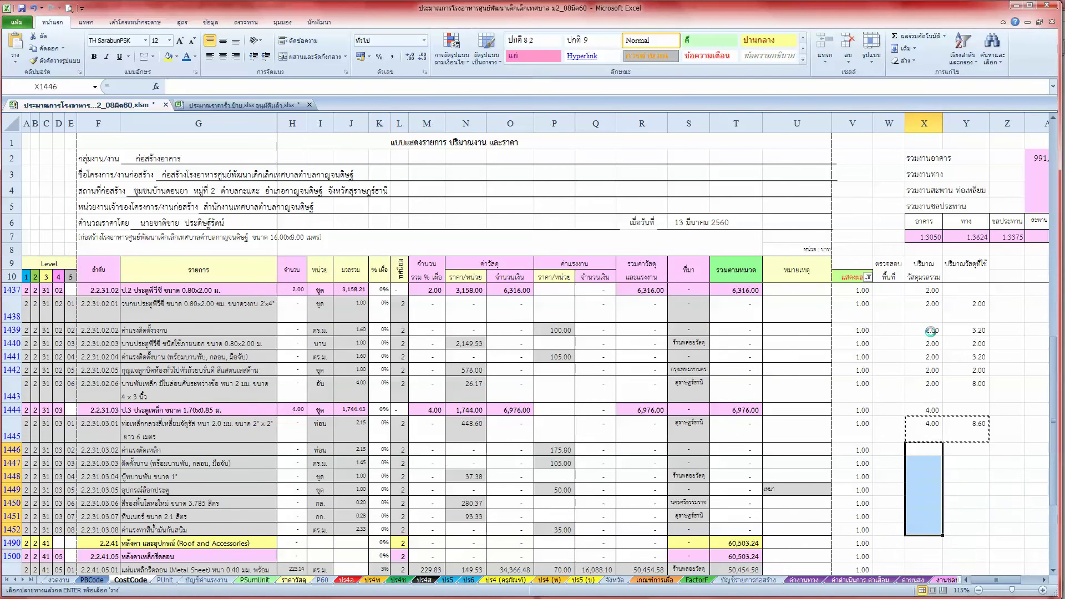
pyautogui.hotkey('ctrl', 'v')
# Point X1447 at the cell above so it shows 4.00
pyautogui.press('Down')
pyautogui.write('=')
pyautogui.press('Up')
pyautogui.press('Return')
# Re-enter the Y1448–Y1452 formulas so they recalculate, with Y1452 at 9.34
pyautogui.press('Down')
pyautogui.press('Down')
pyautogui.press('Down')
pyautogui.press('Down')
pyautogui.press('Right')
pyautogui.press('Up')
pyautogui.press('Up')
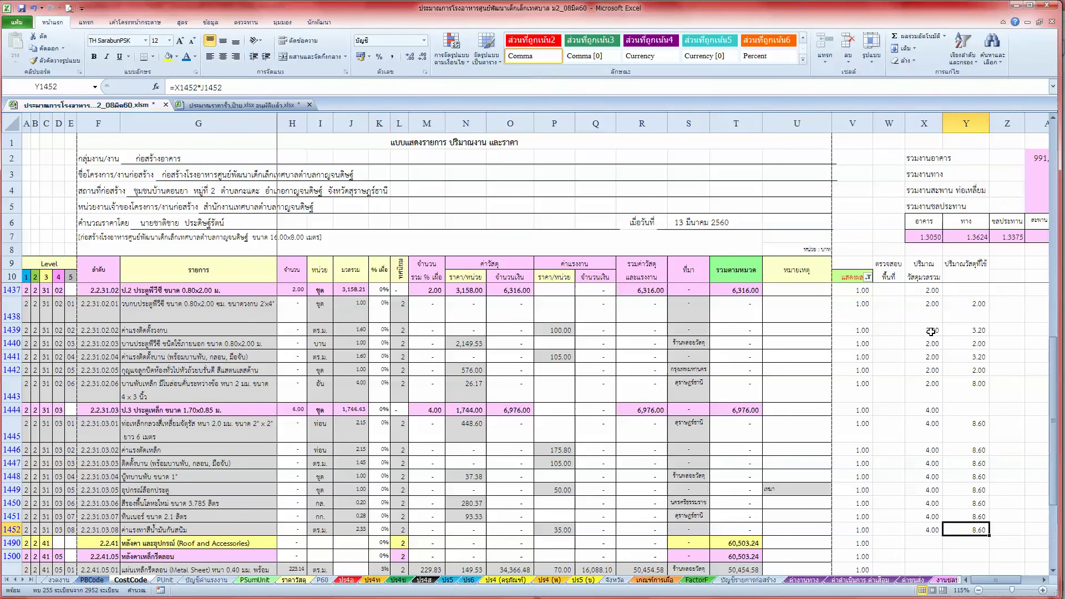
pyautogui.press('Up')
pyautogui.press('Up')
pyautogui.press('Up')
pyautogui.press('Up')
pyautogui.press('F2')
pyautogui.press('Return')
pyautogui.press('F2')
pyautogui.press('Return')
pyautogui.press('F2')
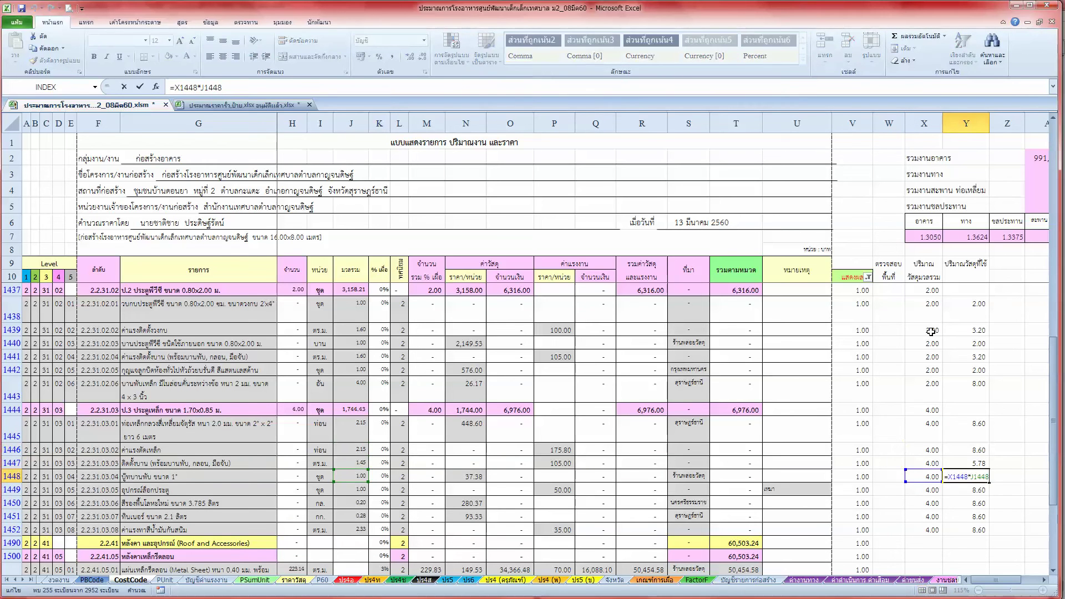
pyautogui.press('Return')
pyautogui.press('F2')
pyautogui.press('Return')
pyautogui.press('F2')
pyautogui.press('Return')
pyautogui.press('F2')
pyautogui.press('Return')
pyautogui.press('F2')
pyautogui.press('Return')
pyautogui.press('Down')
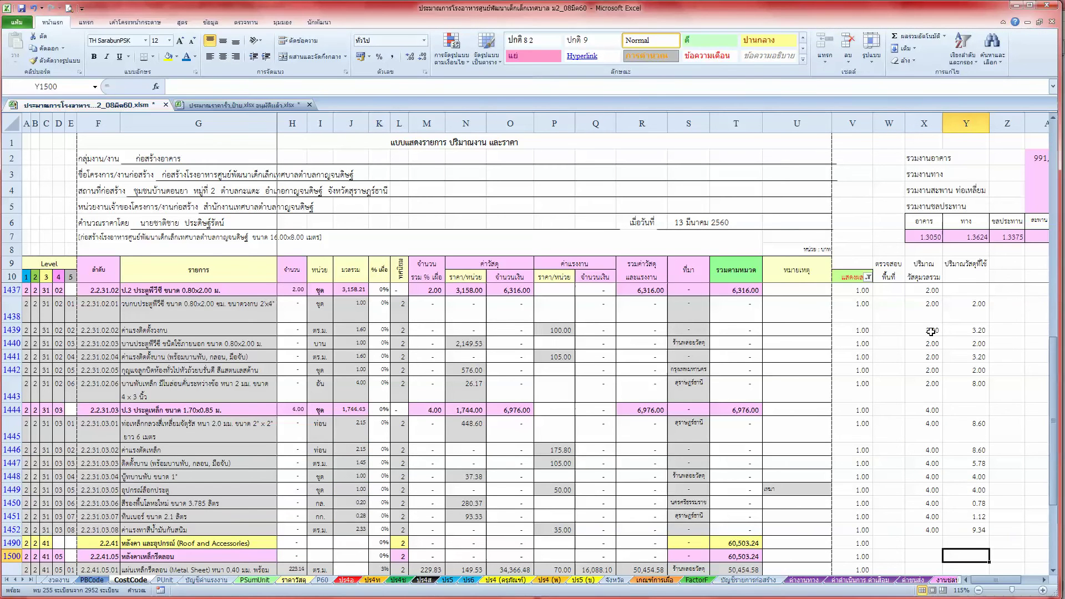
# Enter =M1501 in Y1501 for the roof sheet quantity, giving 229.83
pyautogui.scroll(-3, 931, 331)
pyautogui.scroll(1, 946, 397)
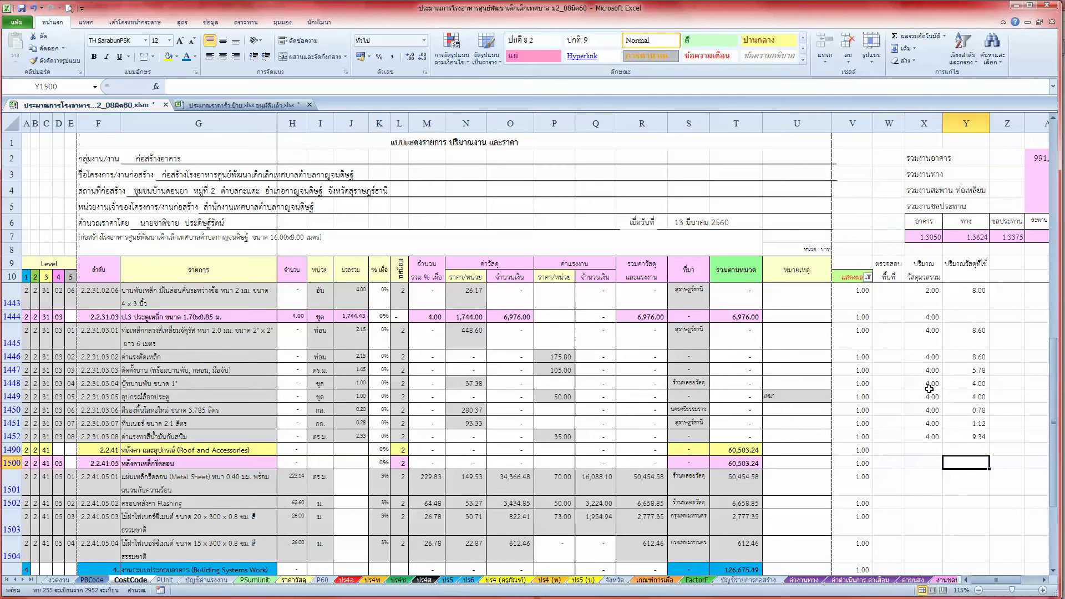
pyautogui.click(962, 485)
pyautogui.write('=')
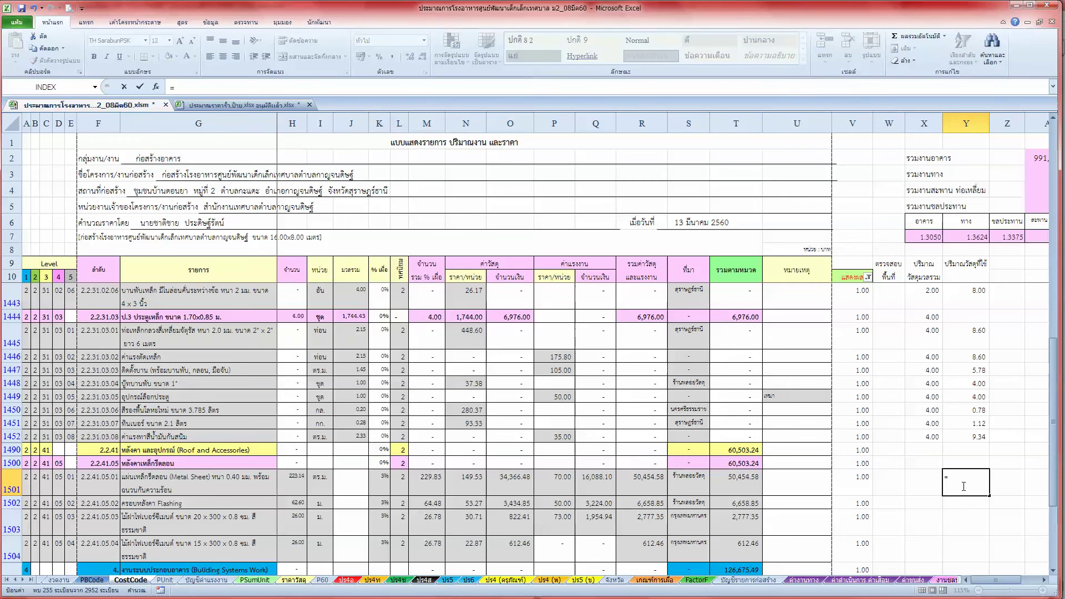
pyautogui.click(426, 484)
pyautogui.hotkey('ctrl', 'Return')
# Paste the Y1501 formula into Y1502:Y1504, showing 64.48, 26.78 and 26.78
pyautogui.hotkey('ctrl', 'c')
pyautogui.press('Down')
pyautogui.hotkey('shift', 'Down')
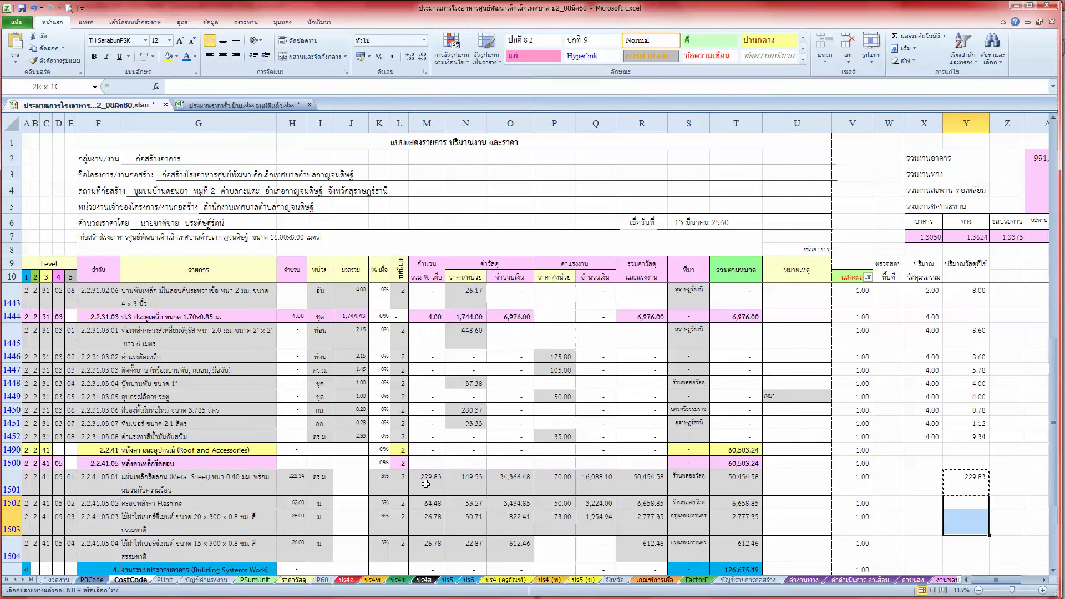
pyautogui.hotkey('shift', 'Down')
pyautogui.hotkey('ctrl', 'v')
pyautogui.press('Up')
pyautogui.press('F2')
pyautogui.press('Return')
pyautogui.press('Down')
pyautogui.press('Down')
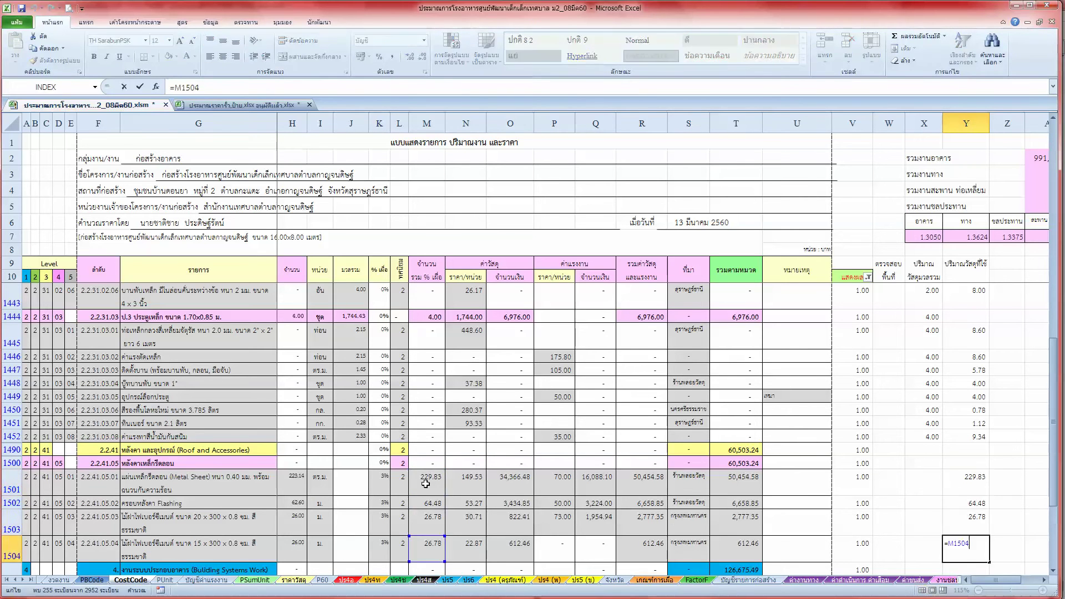
pyautogui.press('Down')
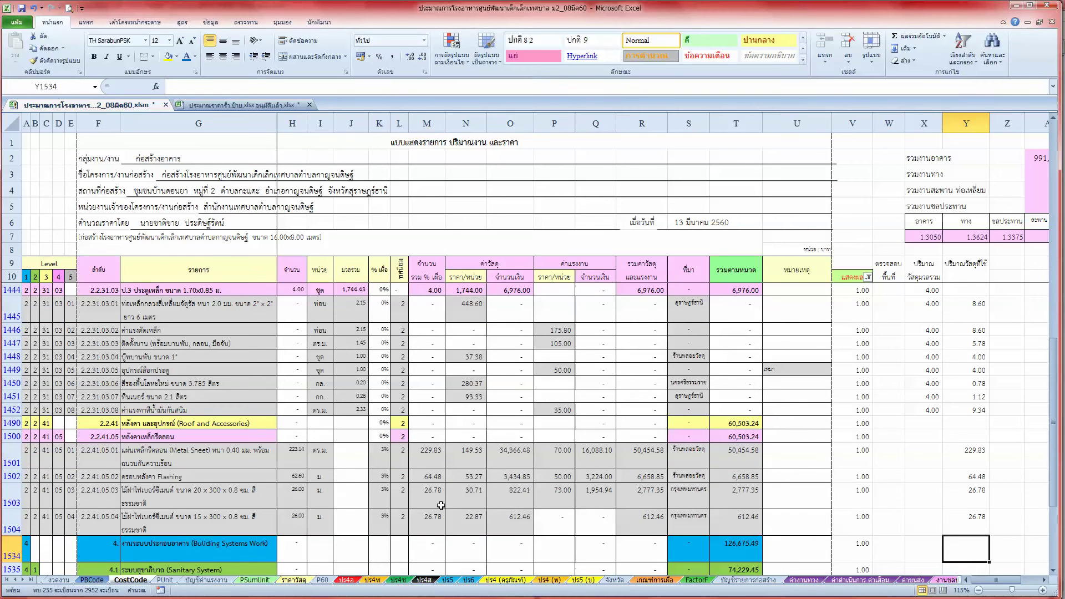
# Copy the Y1504 quantity formula into Y1554, giving 18.98
pyautogui.scroll(-2, 498, 516)
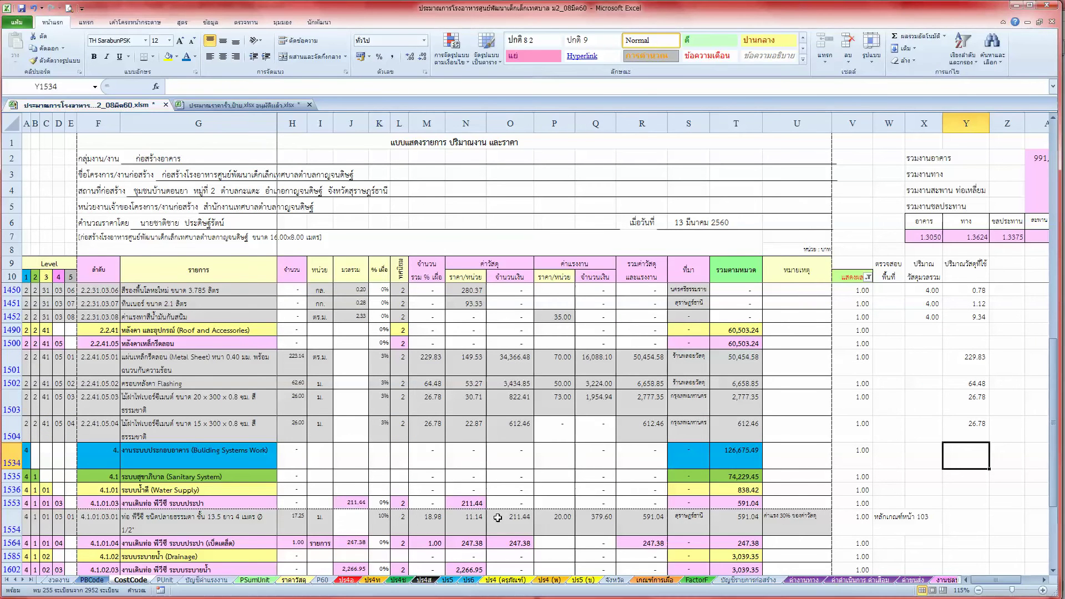
pyautogui.scroll(-1, 497, 518)
pyautogui.scroll(-1, 498, 518)
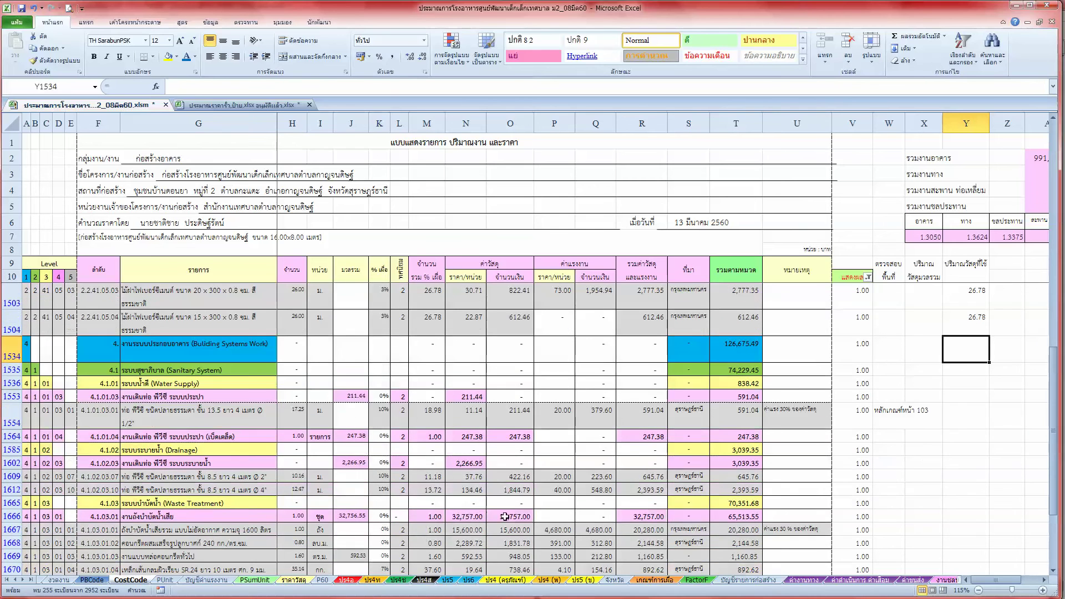
pyautogui.click(977, 413)
pyautogui.click(968, 327)
pyautogui.hotkey('ctrl', 'c')
pyautogui.click(962, 416)
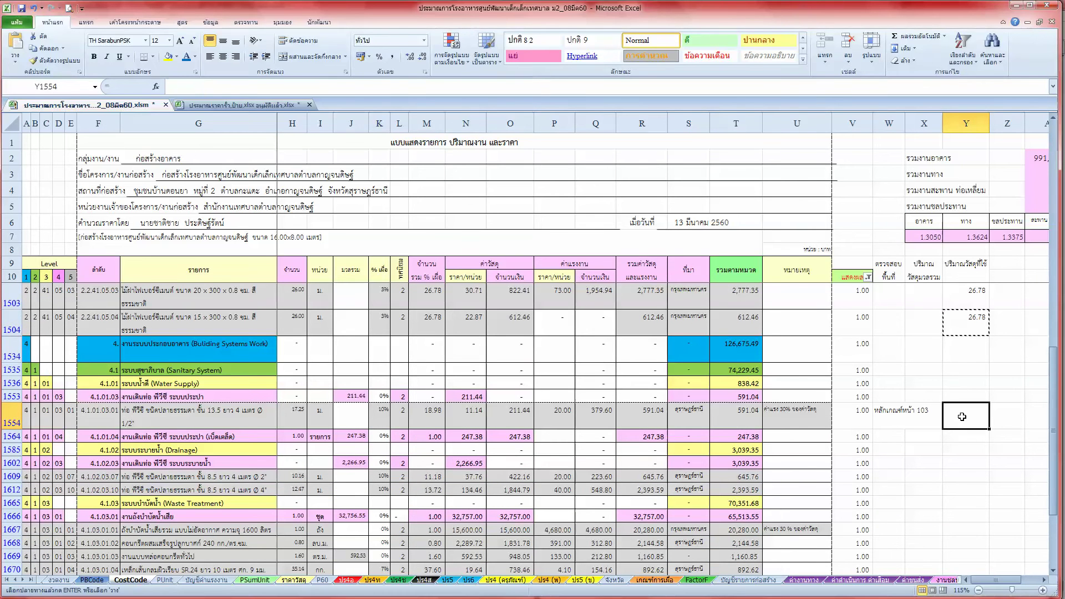
pyautogui.press('Return')
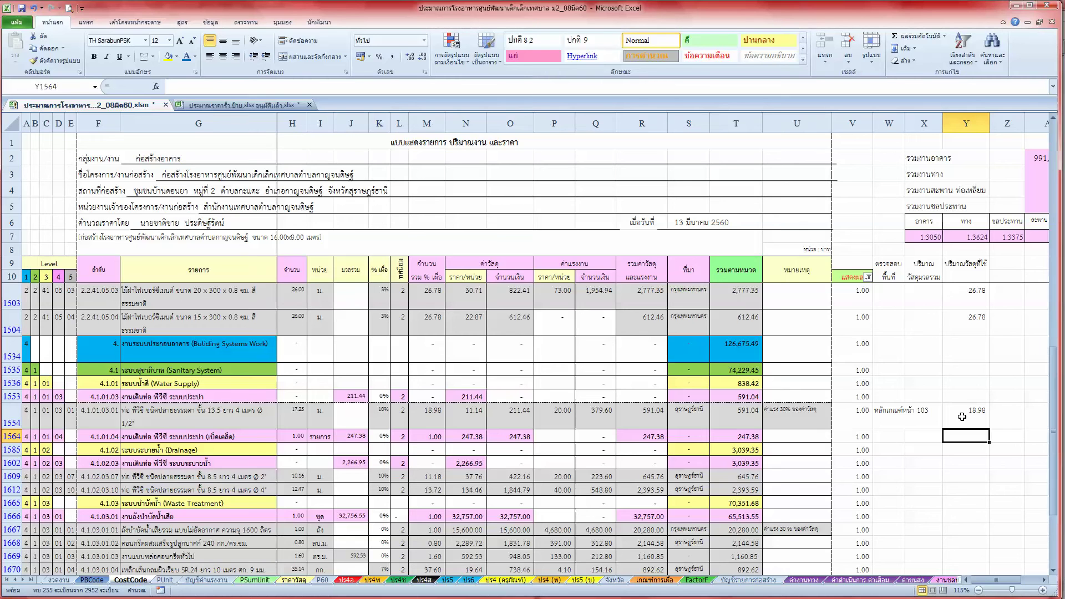
# Copy the Y1554 formula down into drainage-pipe cell Y1609, giving 11.18
pyautogui.press('Down')
pyautogui.press('Down')
pyautogui.press('Down')
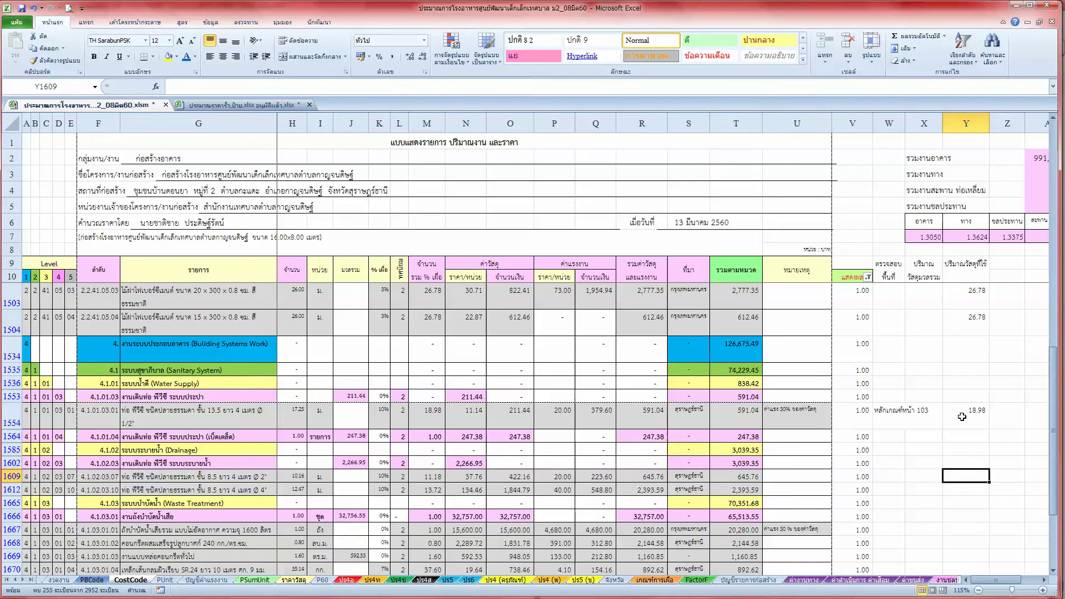
pyautogui.press('Up')
pyautogui.press('Up')
pyautogui.press('Up')
pyautogui.press('Up')
pyautogui.hotkey('ctrl', 'c')
pyautogui.press('Down')
pyautogui.press('Down')
pyautogui.press('Down')
pyautogui.press('Down')
pyautogui.press('Return')
pyautogui.press('Down')
# Enter =M1612 in Y1612 so it shows 13.72
pyautogui.write('=M1612')
pyautogui.press('Return')
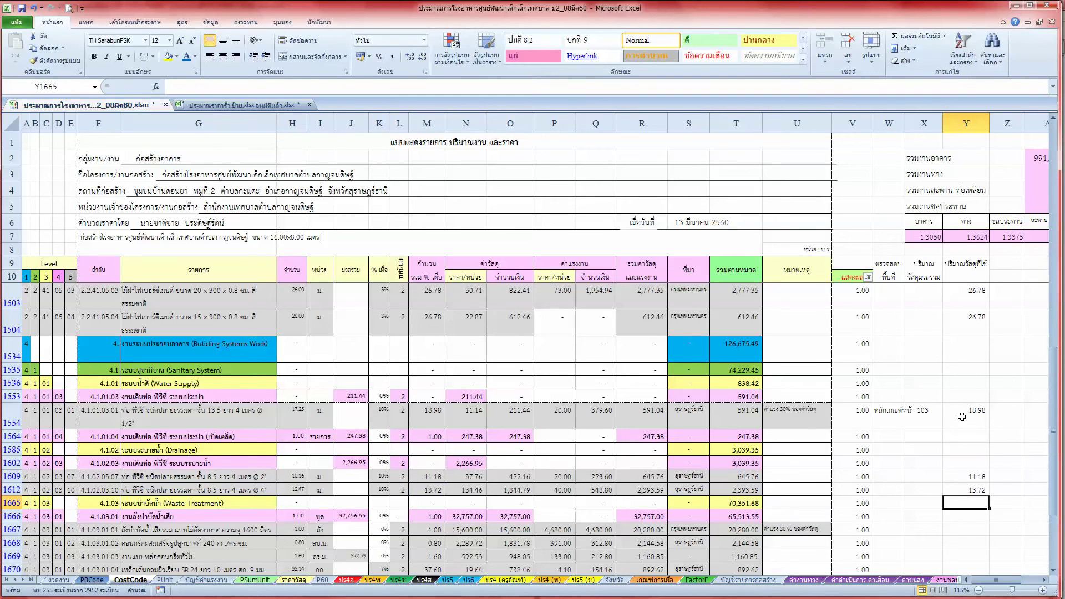
pyautogui.scroll(-2, 903, 376)
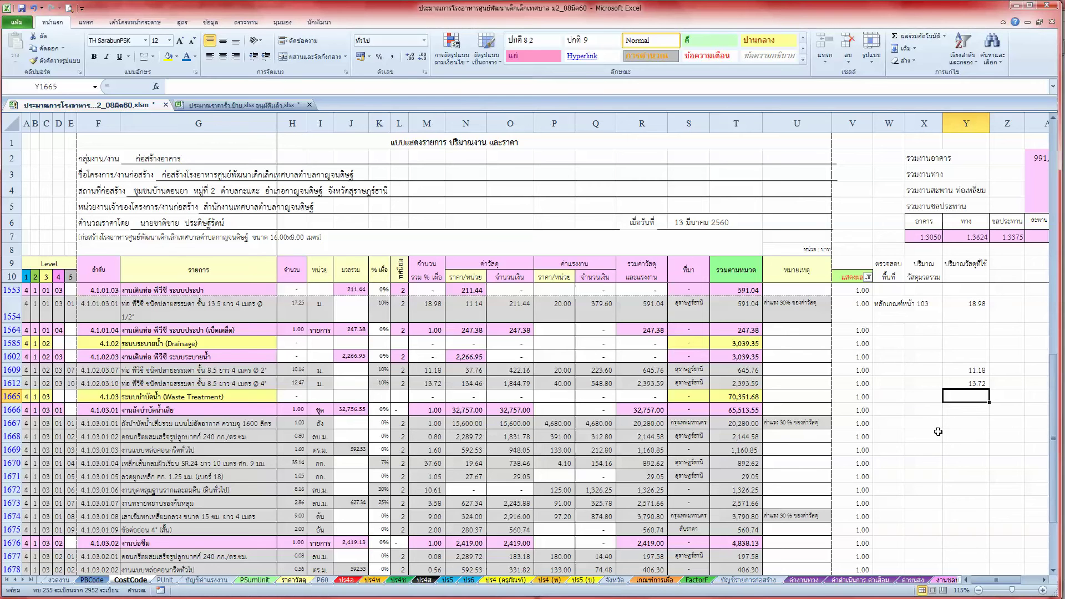
# Copy the check cells X1444:Y1445 into X1666:Y1667
pyautogui.scroll(2, 942, 414)
pyautogui.scroll(2, 941, 409)
pyautogui.scroll(2, 941, 403)
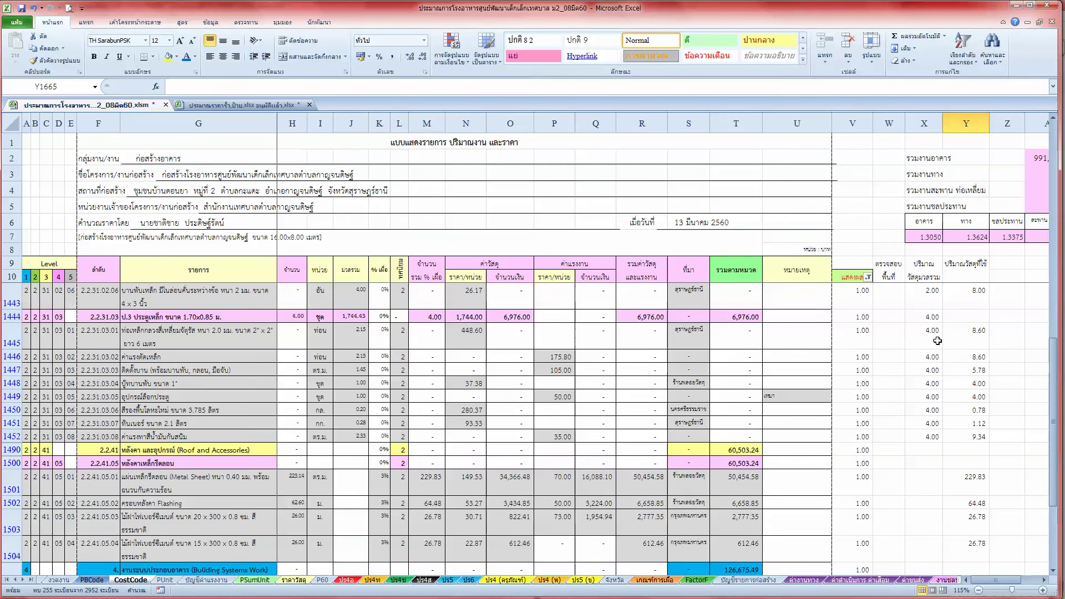
pyautogui.moveTo(929, 320); pyautogui.dragTo(965, 336)
pyautogui.hotkey('ctrl', 'c')
pyautogui.scroll(-3, 976, 508)
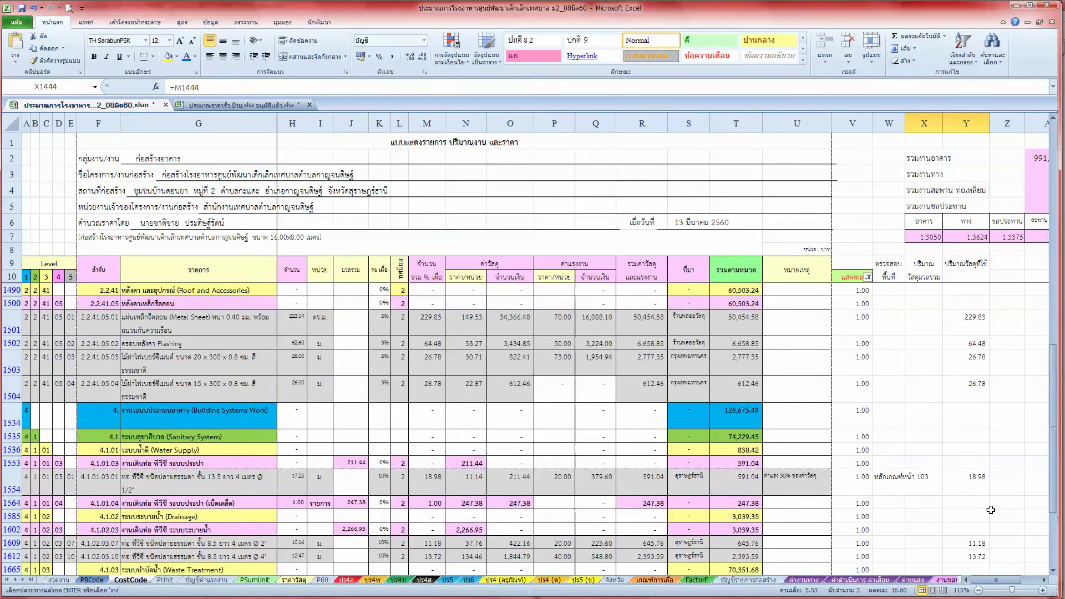
pyautogui.scroll(-3, 976, 508)
pyautogui.click(932, 422)
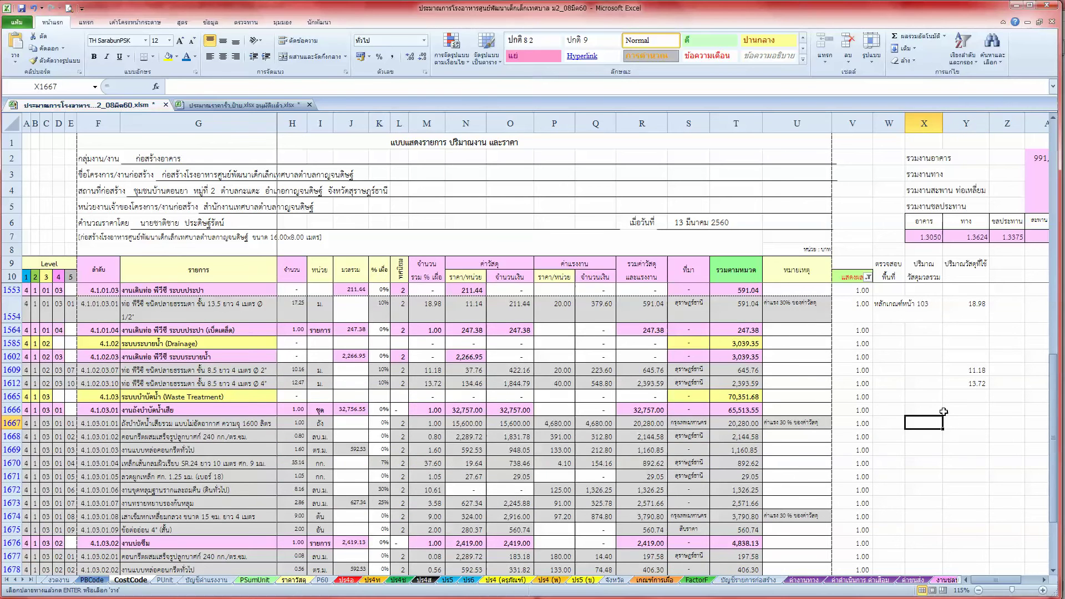
pyautogui.click(935, 412)
pyautogui.press('Return')
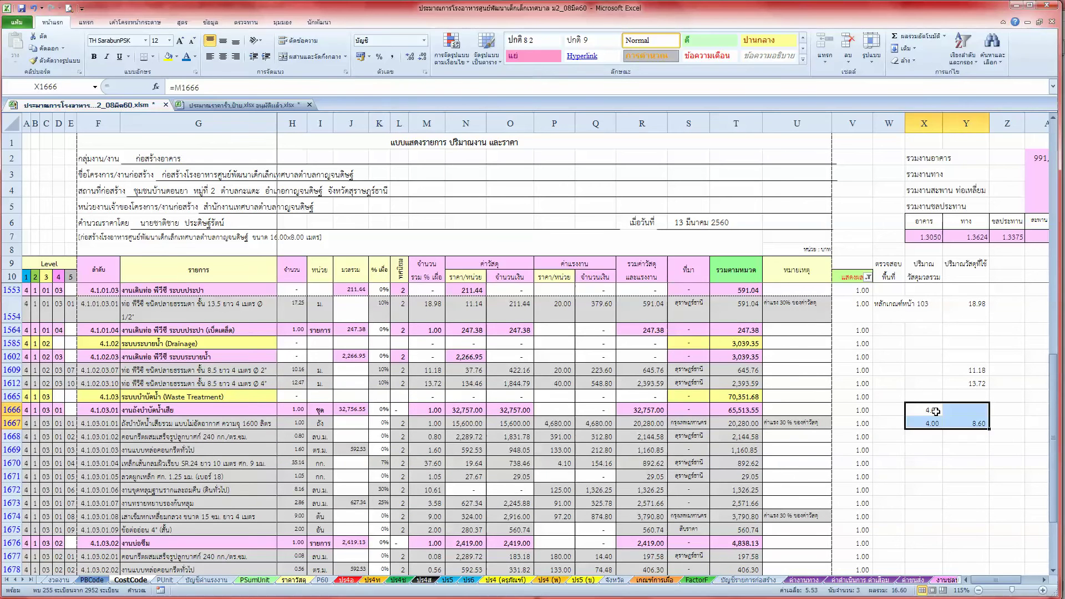
pyautogui.press('Down')
# Copy row 1667's check factor and quantity formula down through rows 1668–1675
pyautogui.press('Up')
pyautogui.hotkey('shift', 'Right')
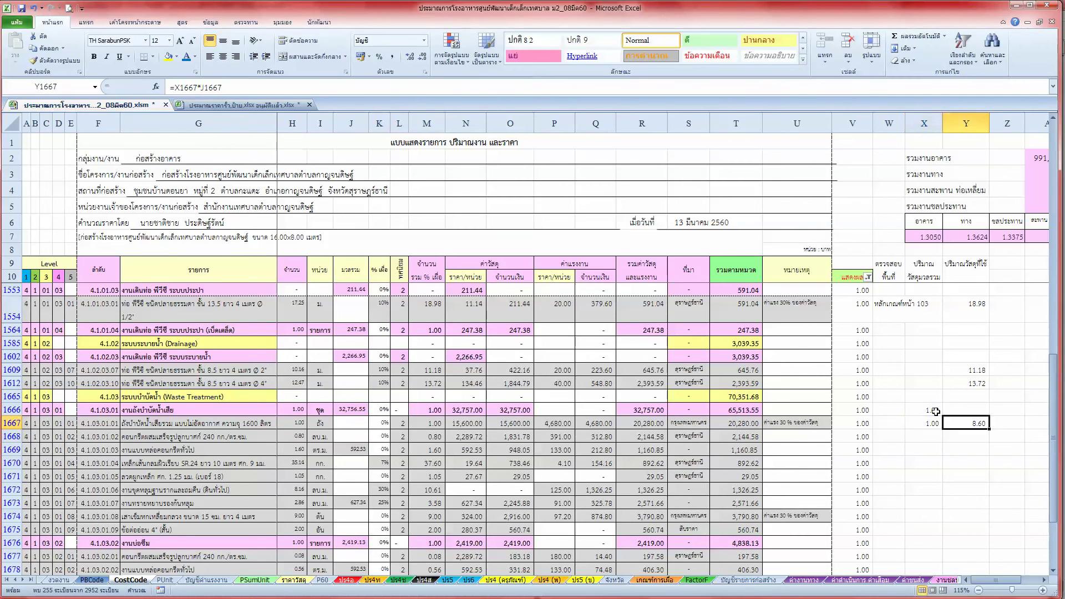
pyautogui.hotkey('ctrl', 'c')
pyautogui.press('Down')
pyautogui.hotkey('shift', 'Down')
pyautogui.hotkey('shift', 'Down')
pyautogui.hotkey('shift', 'Down')
pyautogui.hotkey('shift', 'Down')
pyautogui.hotkey('shift', 'Down')
pyautogui.hotkey('shift', 'Down')
pyautogui.hotkey('shift', 'Right')
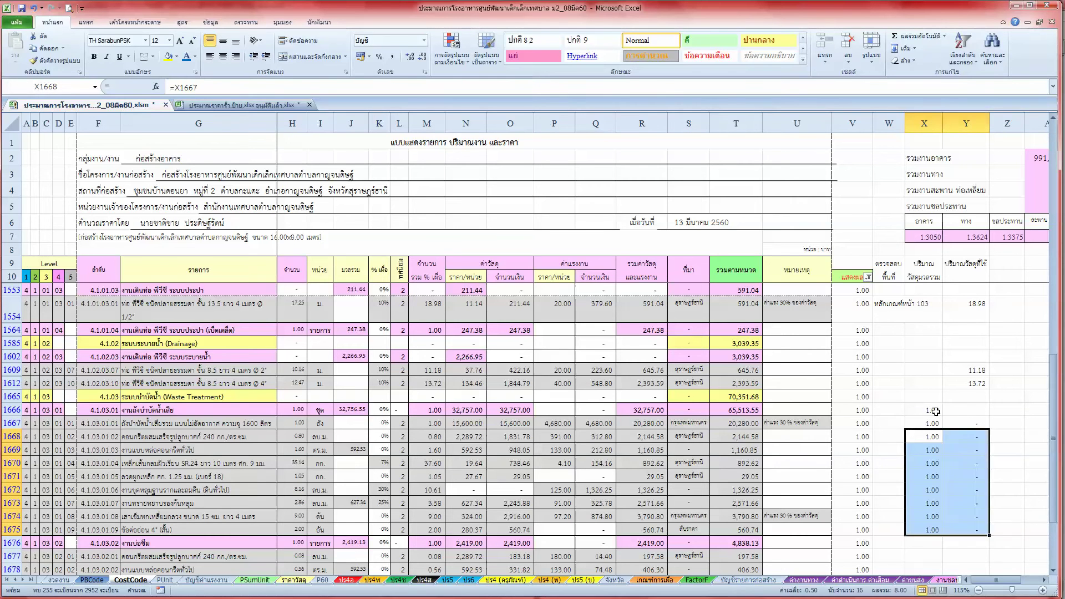
pyautogui.press('Return')
pyautogui.press('Right')
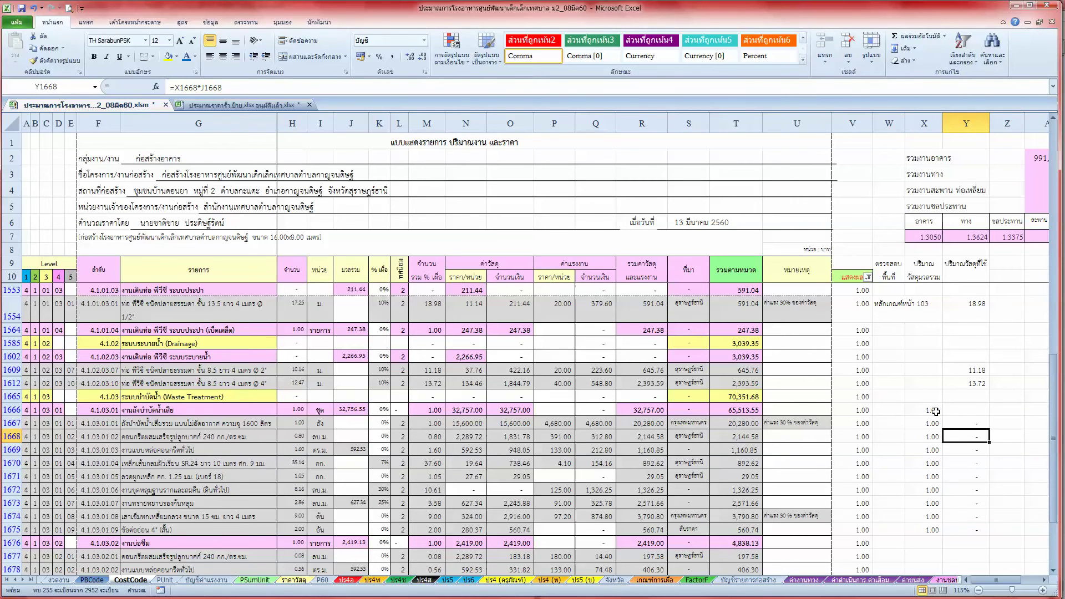
# Review the pasted check formulas in columns X and Y, including X1672 and X1675
pyautogui.press('F2')
pyautogui.press('Return')
pyautogui.press('F2')
pyautogui.press('Return')
pyautogui.press('F2')
pyautogui.press('Return')
pyautogui.press('F2')
pyautogui.press('Return')
pyautogui.press('F2')
pyautogui.press('Return')
pyautogui.press('F2')
pyautogui.press('Return')
pyautogui.press('F2')
pyautogui.press('Return')
pyautogui.press('F2')
pyautogui.press('Return')
pyautogui.press('F2')
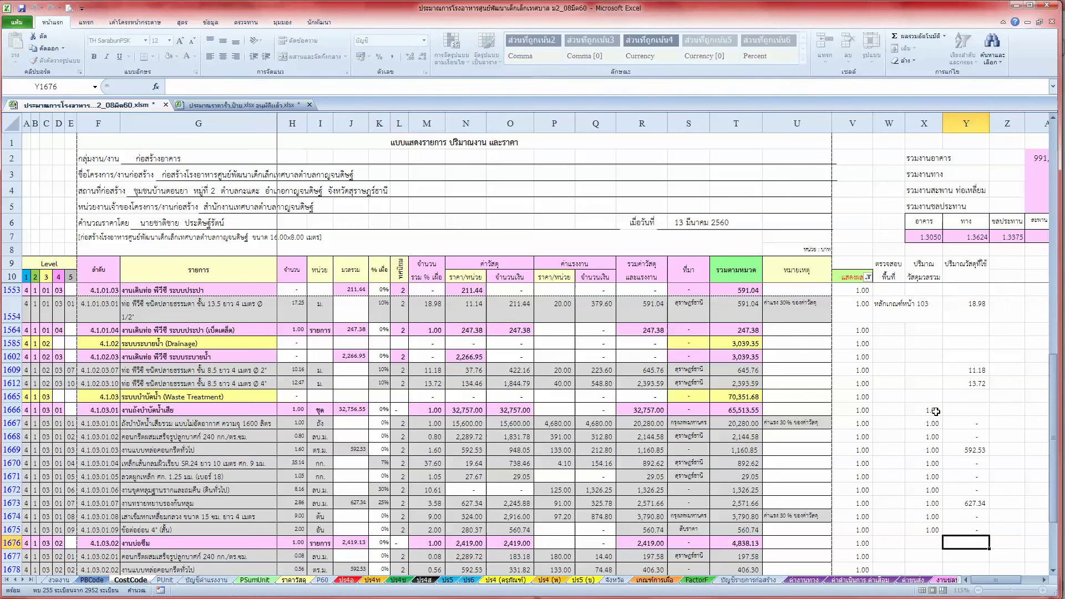
pyautogui.press('Up')
pyautogui.press('Left')
pyautogui.press('Up')
pyautogui.press('Up')
pyautogui.press('Up')
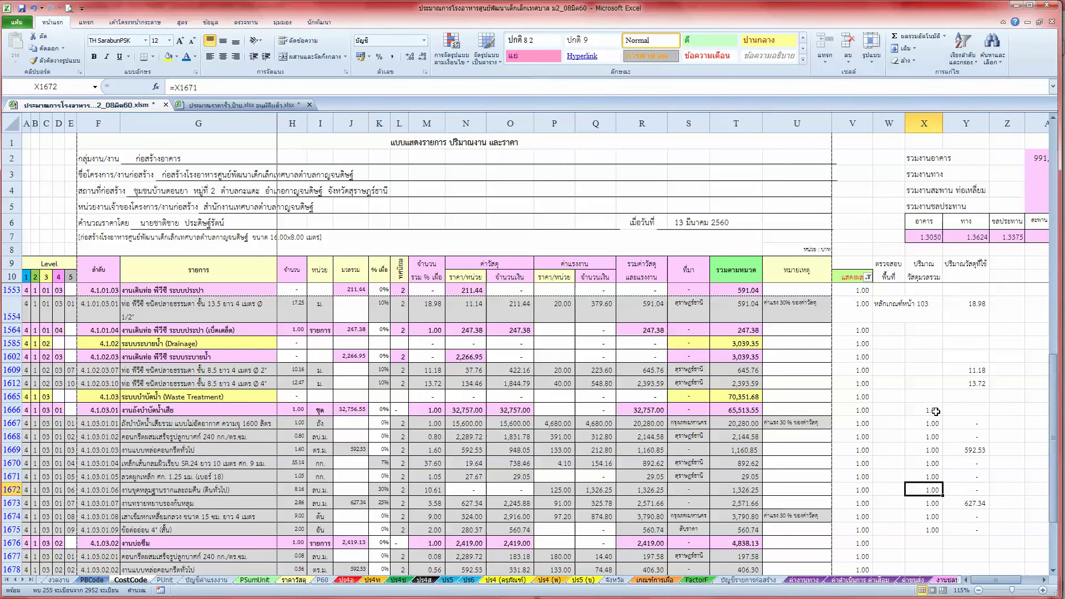
pyautogui.press('Down')
pyautogui.press('Down')
pyautogui.press('Down')
pyautogui.press('F2')
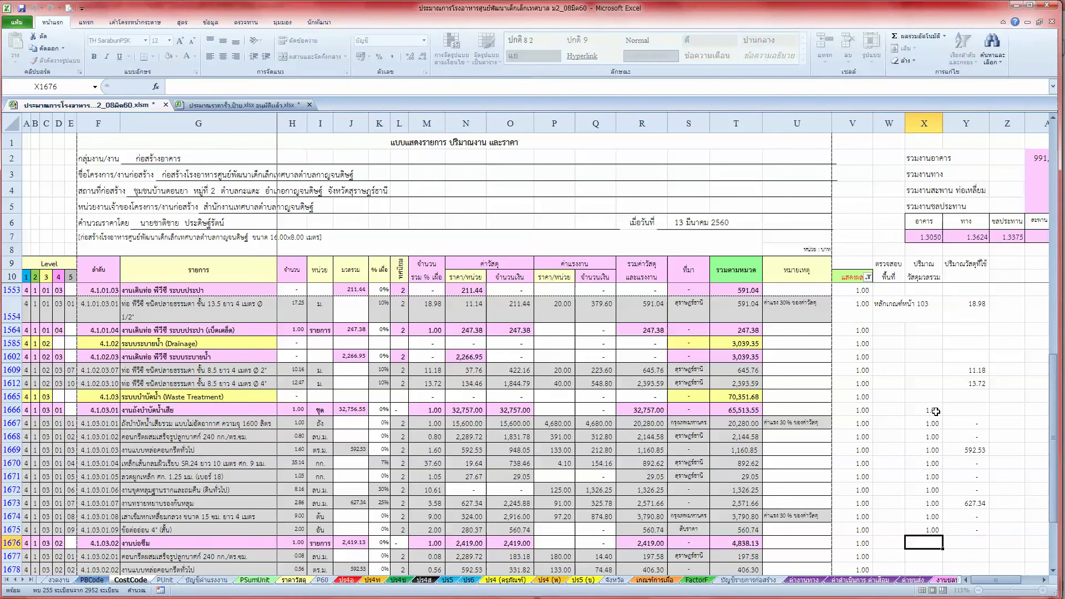
pyautogui.press('Return')
# Copy the check cells X1666:Y1667 into X1676:Y1677
pyautogui.scroll(-1, 936, 411)
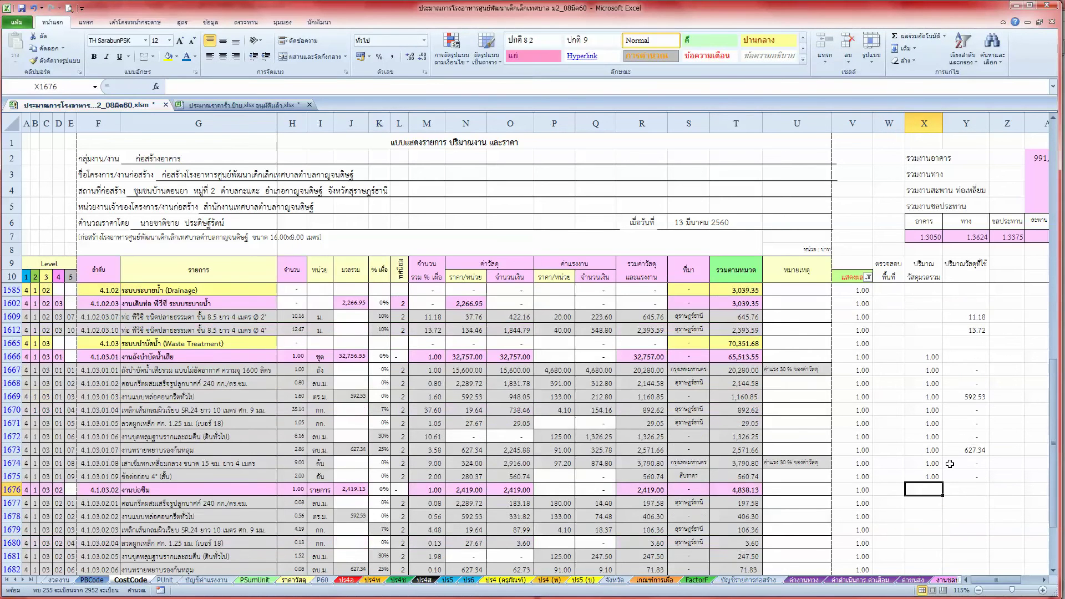
pyautogui.moveTo(932, 357); pyautogui.dragTo(968, 370)
pyautogui.hotkey('ctrl', 'c')
pyautogui.click(925, 500)
pyautogui.click(925, 489)
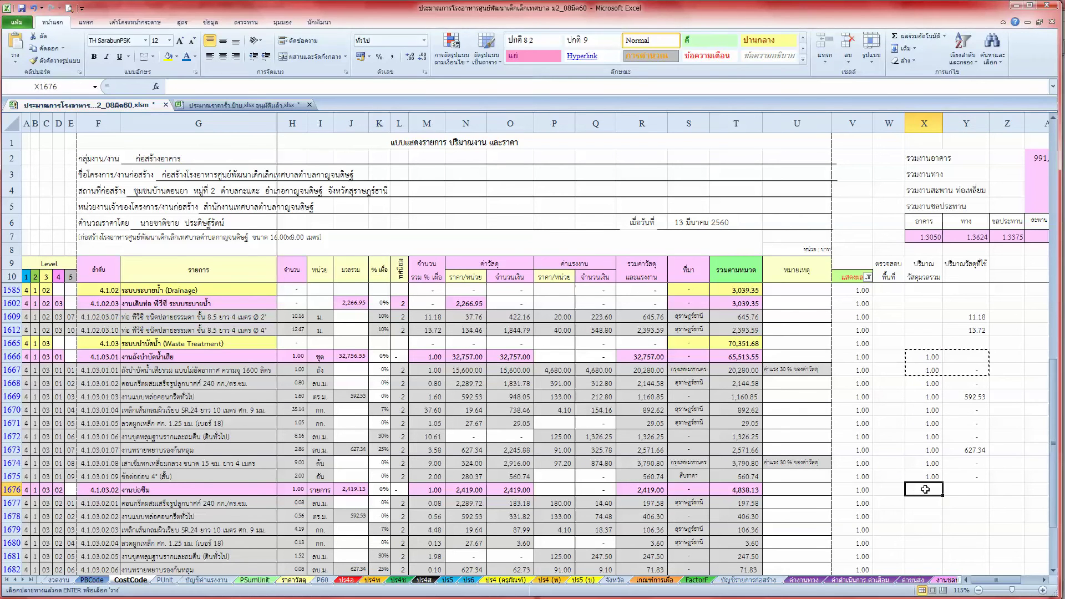
pyautogui.press('Return')
pyautogui.press('Down')
pyautogui.press('Down')
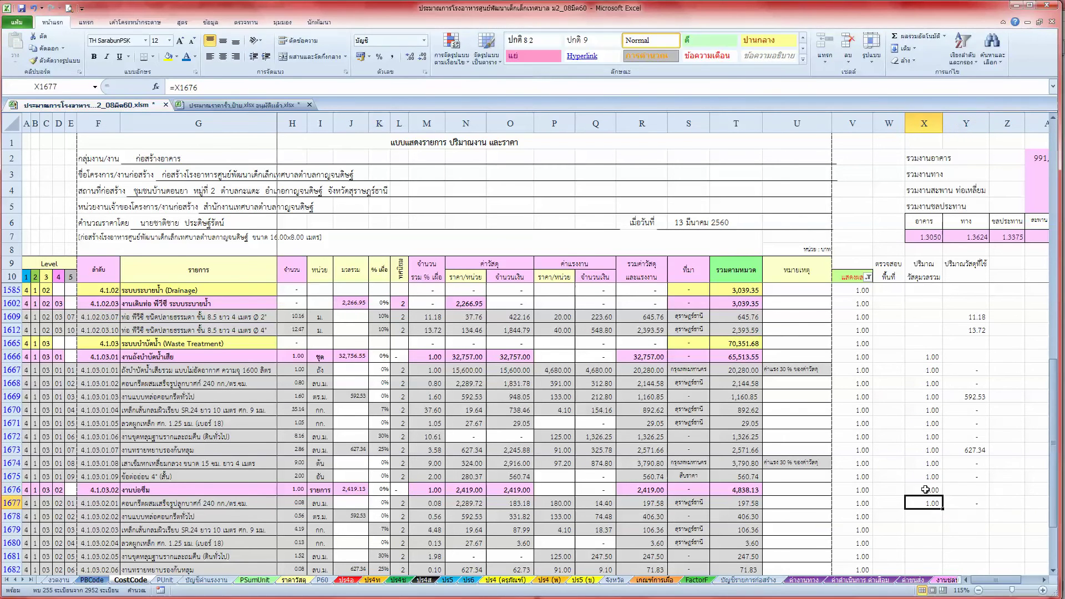
pyautogui.press('Right')
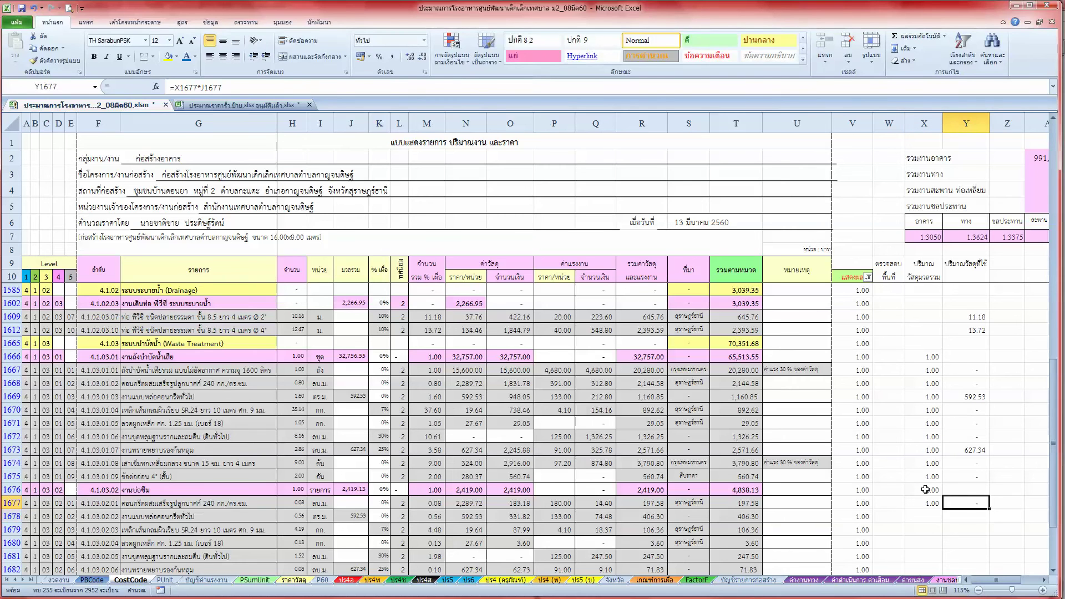
# Fill column X from row 1678 down to row 1712 with =X1677
pyautogui.press('Up')
pyautogui.press('Left')
pyautogui.hotkey('shift', 'Right')
pyautogui.hotkey('ctrl', 'c')
pyautogui.press('Down')
pyautogui.hotkey('shift', 'Down')
pyautogui.hotkey('shift', 'Down')
pyautogui.hotkey('shift', 'Down')
pyautogui.hotkey('shift', 'Down')
pyautogui.hotkey('shift', 'Down')
pyautogui.hotkey('shift', 'Down')
pyautogui.hotkey('shift', 'Down')
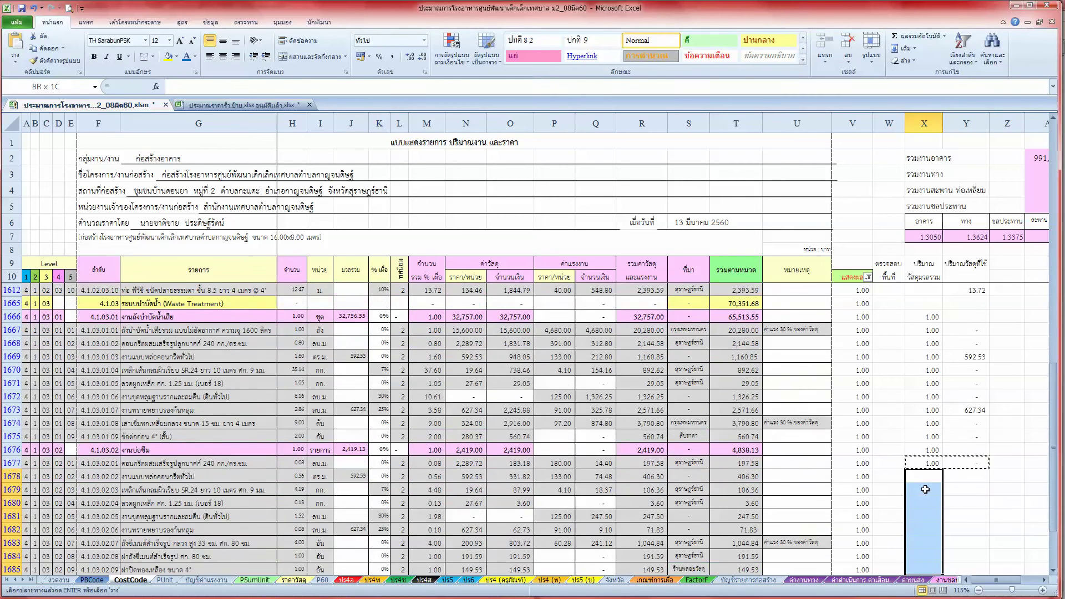
pyautogui.hotkey('shift', 'Down')
pyautogui.hotkey('shift', 'Down')
pyautogui.write('=X1677')
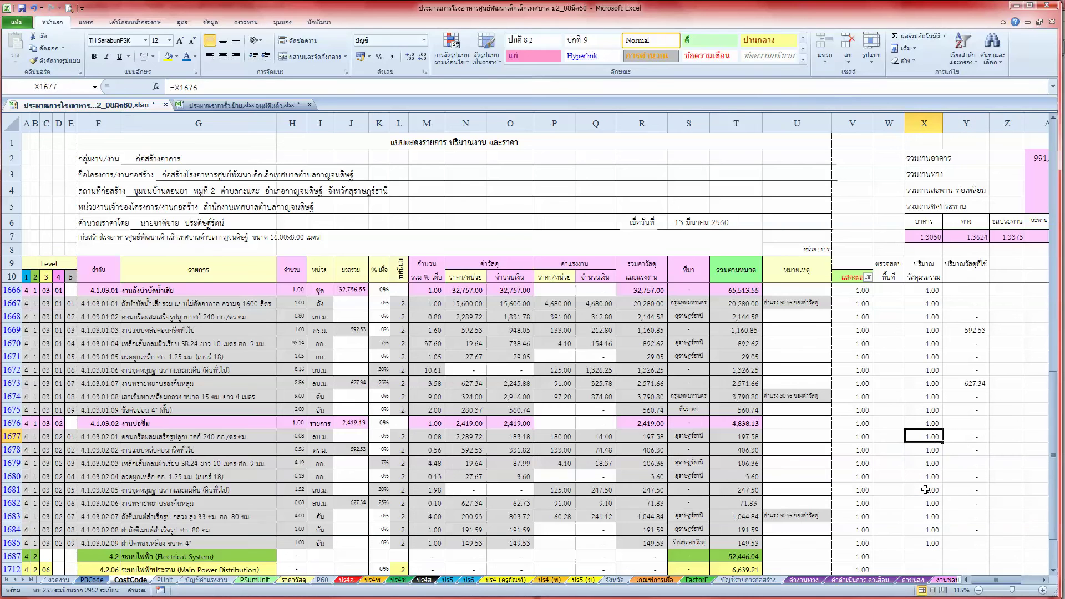
pyautogui.press('Return')
pyautogui.press('Down')
pyautogui.press('Down')
pyautogui.press('Down')
pyautogui.press('Down')
# Review the quantity formulas in column Y from Y1678 to the row 1683 result
pyautogui.press('Down')
pyautogui.press('Down')
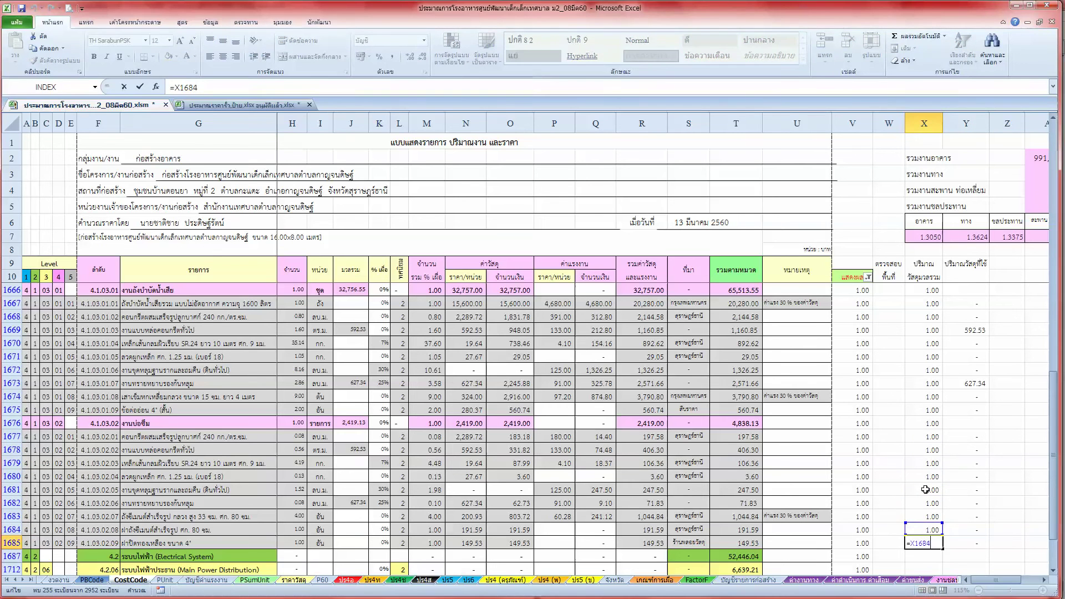
pyautogui.press('Down')
pyautogui.press('Up')
pyautogui.press('Right')
pyautogui.press('Up')
pyautogui.press('Up')
pyautogui.press('Up')
pyautogui.press('Up')
pyautogui.press('Up')
pyautogui.press('Down')
pyautogui.press('Down')
pyautogui.press('Down')
pyautogui.press('Down')
pyautogui.press('Down')
pyautogui.press('Down')
pyautogui.press('Down')
pyautogui.press('Down')
pyautogui.press('Down')
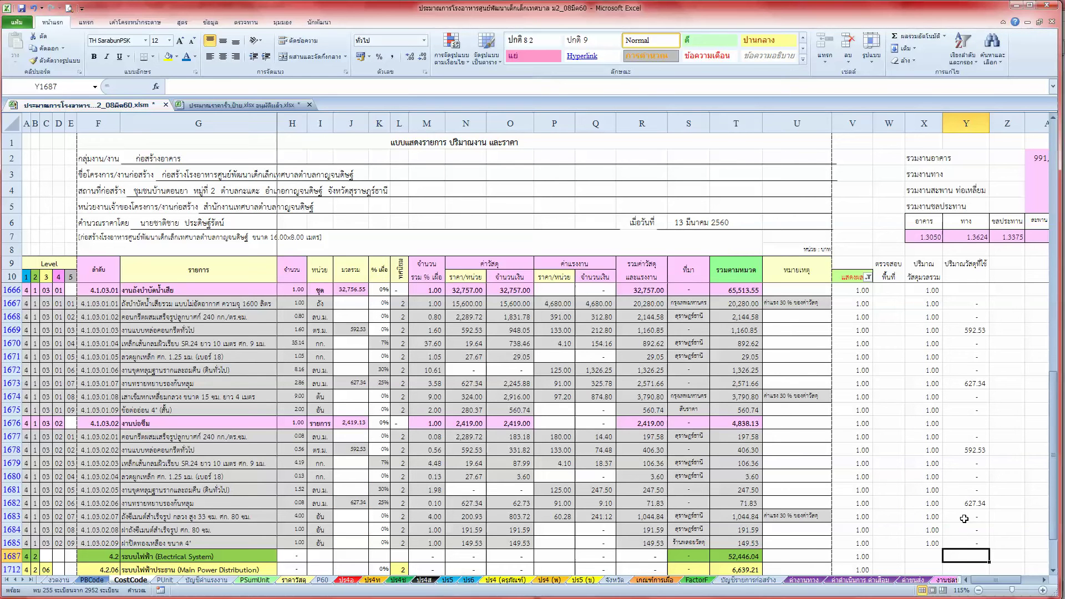
pyautogui.click(963, 519)
pyautogui.press('F2')
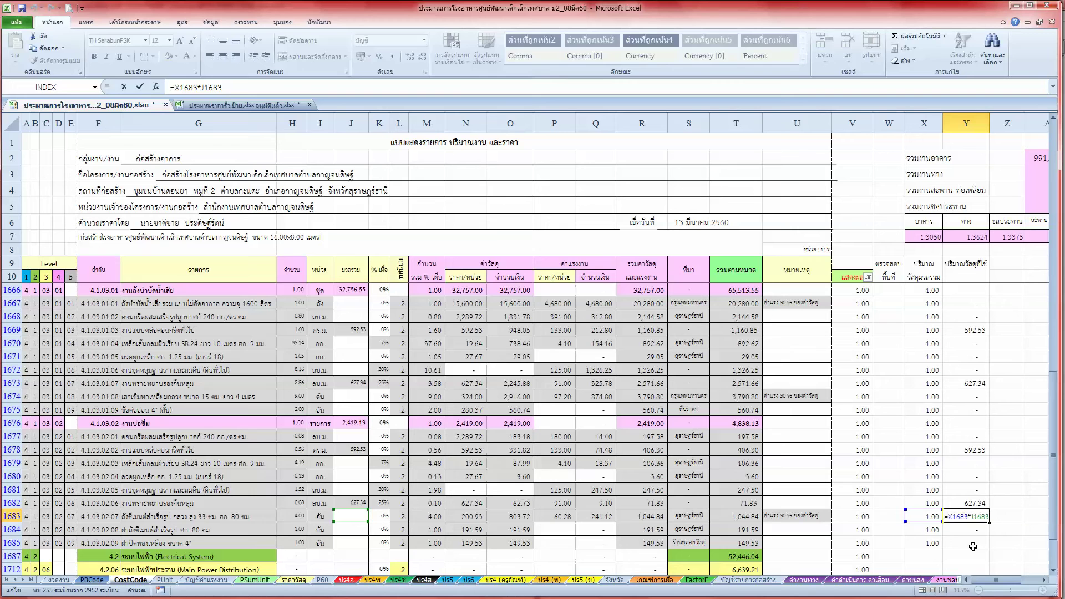
pyautogui.press('Return')
pyautogui.press('Down')
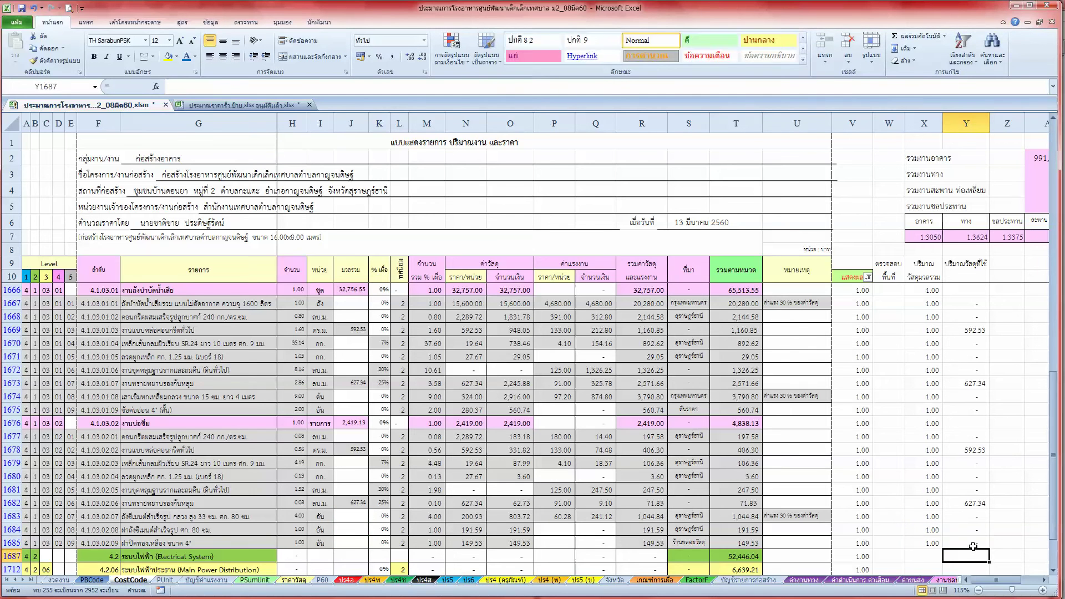
pyautogui.press('Up')
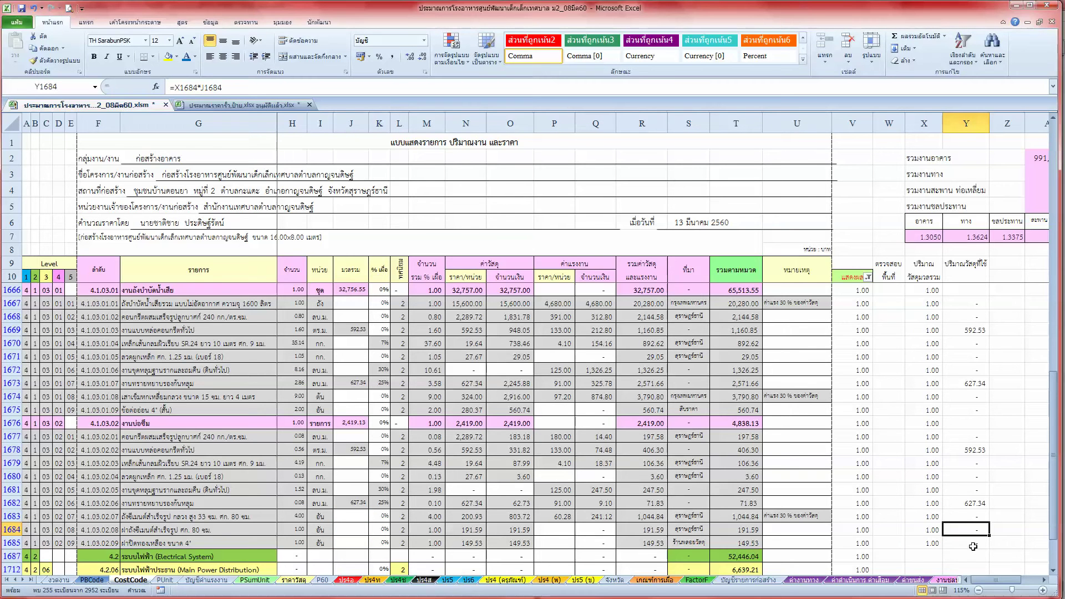
pyautogui.press('Up')
pyautogui.press('F2')
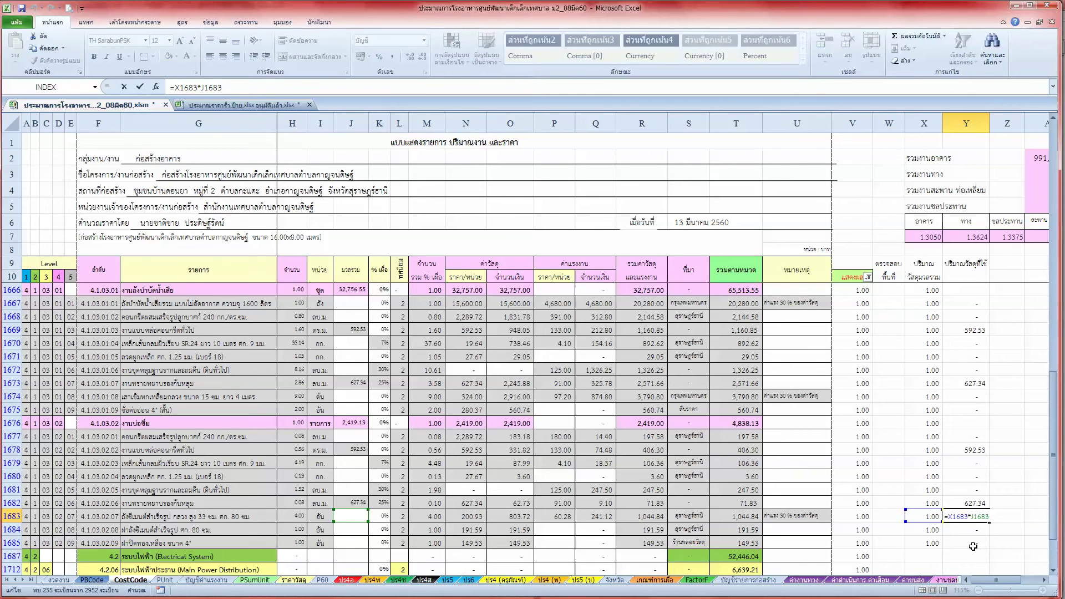
pyautogui.press('Escape')
pyautogui.doubleClick(426, 516)
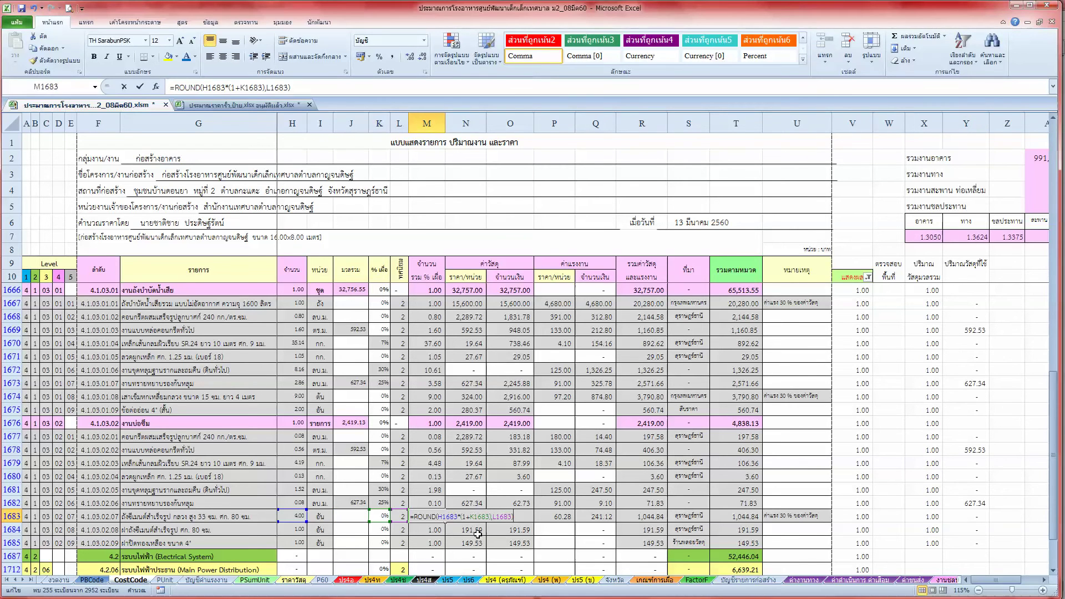
pyautogui.press('Return')
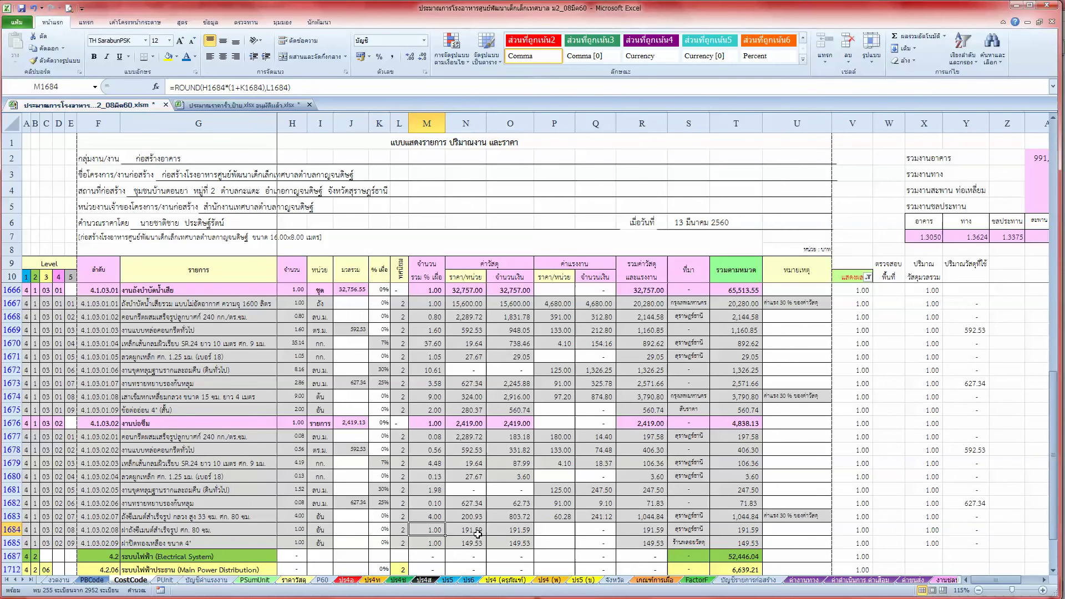
pyautogui.press('Right')
pyautogui.press('Right')
pyautogui.press('Right')
pyautogui.press('Right')
pyautogui.press('Right')
pyautogui.press('Right')
pyautogui.press('Right')
pyautogui.press('Right')
pyautogui.press('Right')
pyautogui.press('Right')
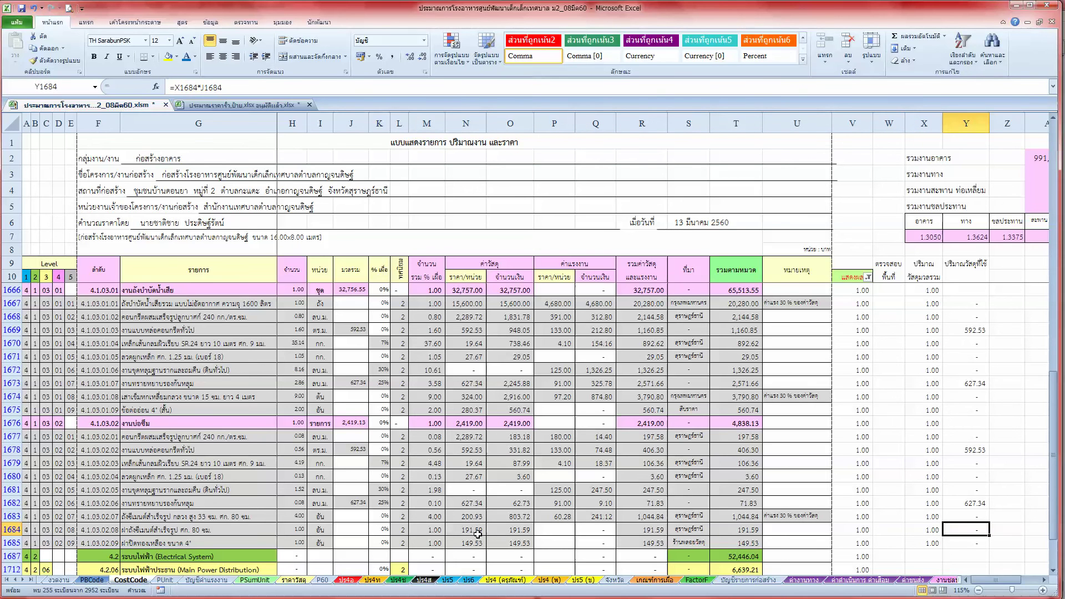
pyautogui.press('Up')
pyautogui.press('Up')
pyautogui.press('Up')
pyautogui.press('Up')
pyautogui.press('Up')
pyautogui.press('Up')
pyautogui.press('Up')
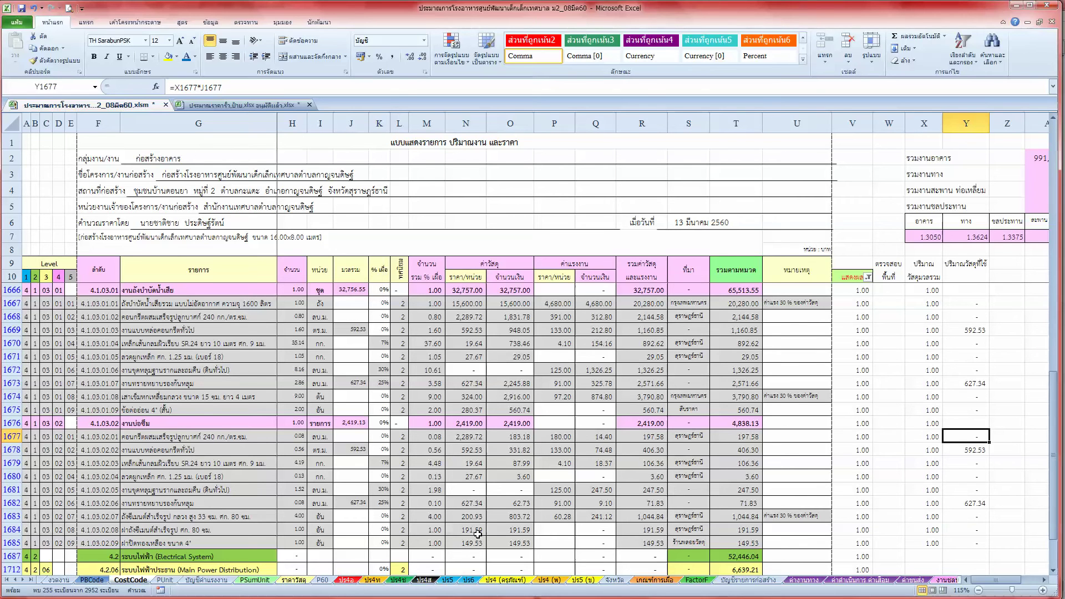
pyautogui.press('F2')
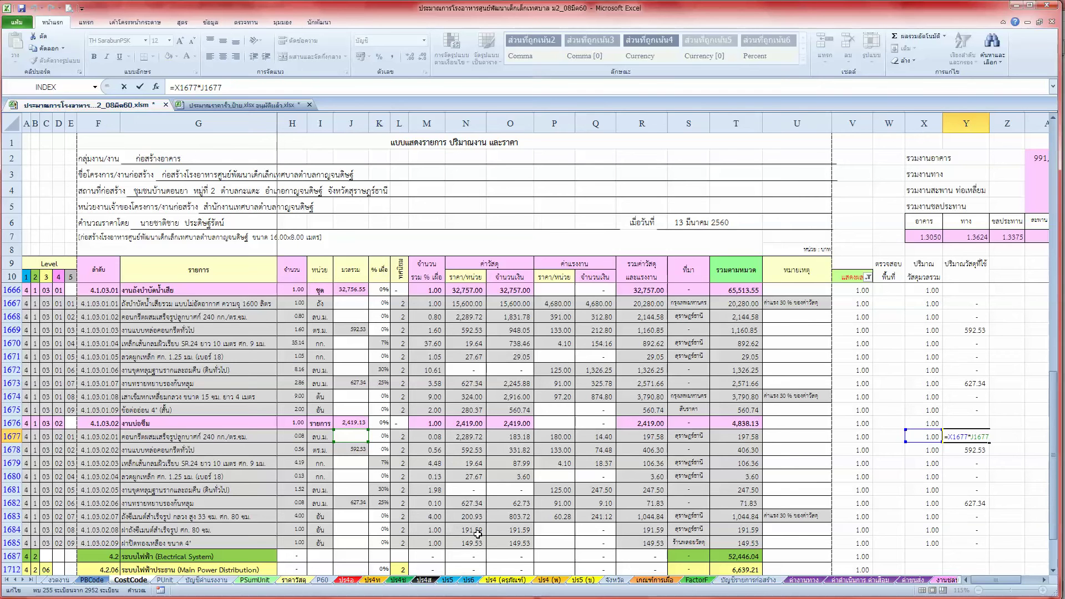
# Complete Y1677 as =X1677*IF(J1677<>0,J1677,M1677)
pyautogui.press('Left')
pyautogui.press('Left')
pyautogui.write('if')
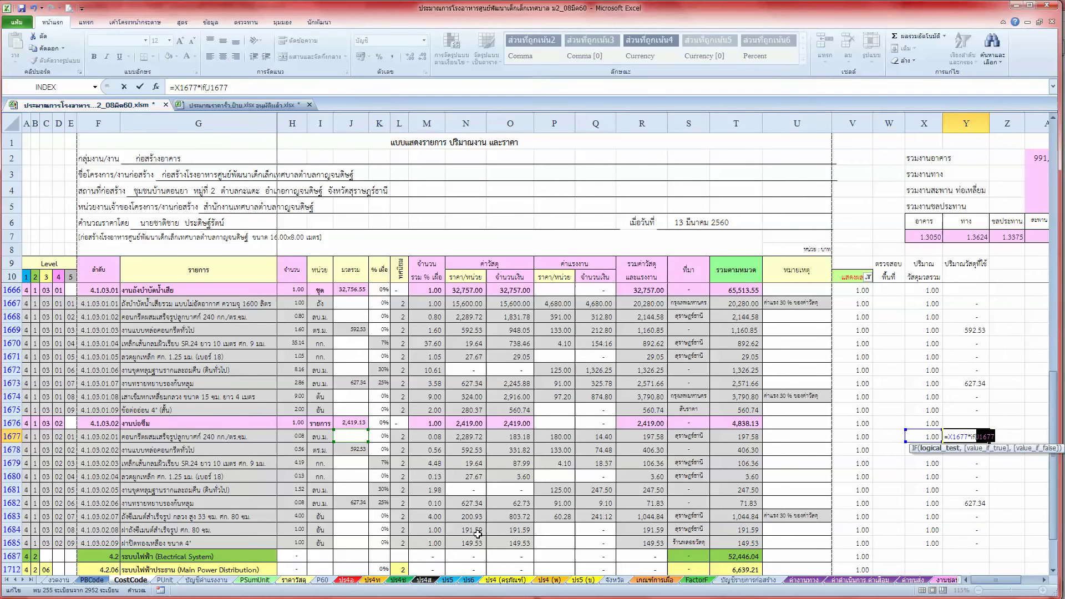
pyautogui.write('=0,')
pyautogui.press('Left')
pyautogui.press('Left')
pyautogui.write('>')
pyautogui.press('Right')
pyautogui.press('Right')
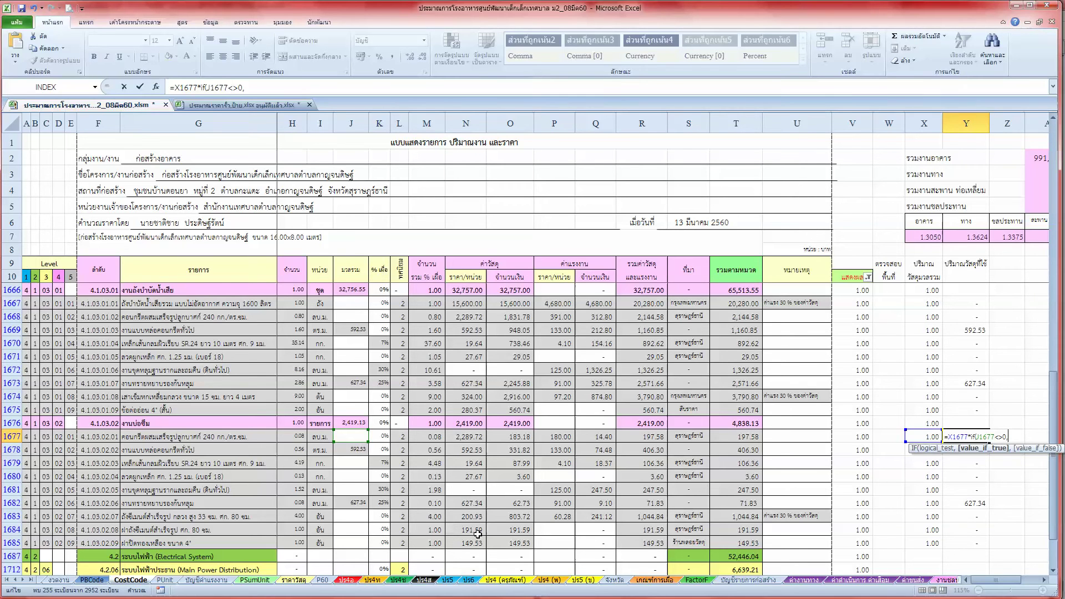
pyautogui.click(355, 438)
pyautogui.write(',')
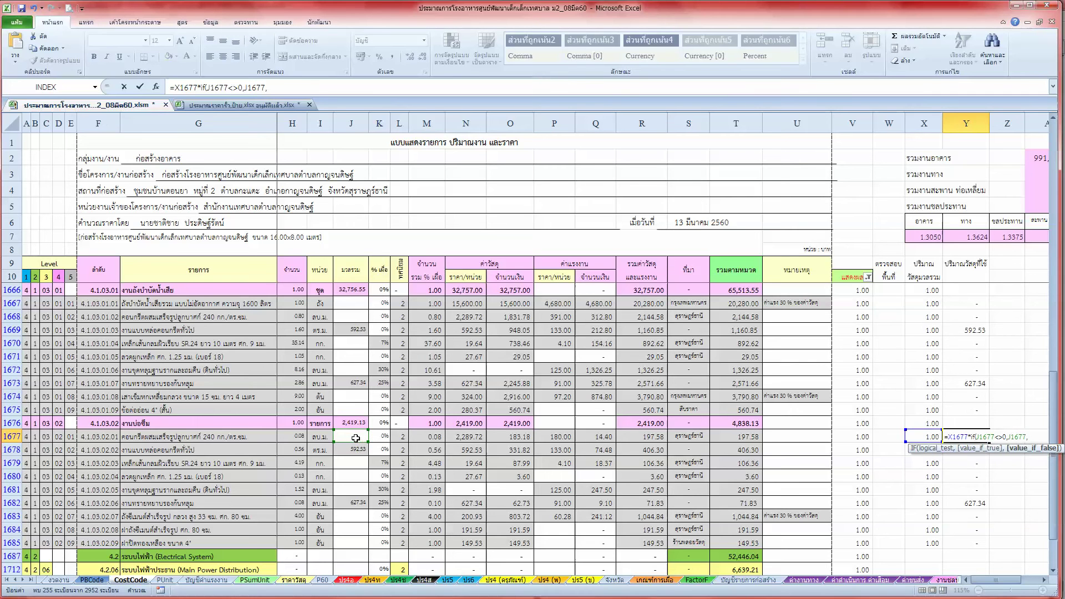
pyautogui.click(431, 437)
pyautogui.press('Return')
# Copy the Y1677 formula into Y1678:Y1685 and check the copied result in Y1681
pyautogui.press('Up')
pyautogui.hotkey('ctrl', 'c')
pyautogui.press('Down')
pyautogui.hotkey('shift', 'Down')
pyautogui.hotkey('shift', 'Down')
pyautogui.hotkey('shift', 'Down')
pyautogui.hotkey('ctrl', 'v')
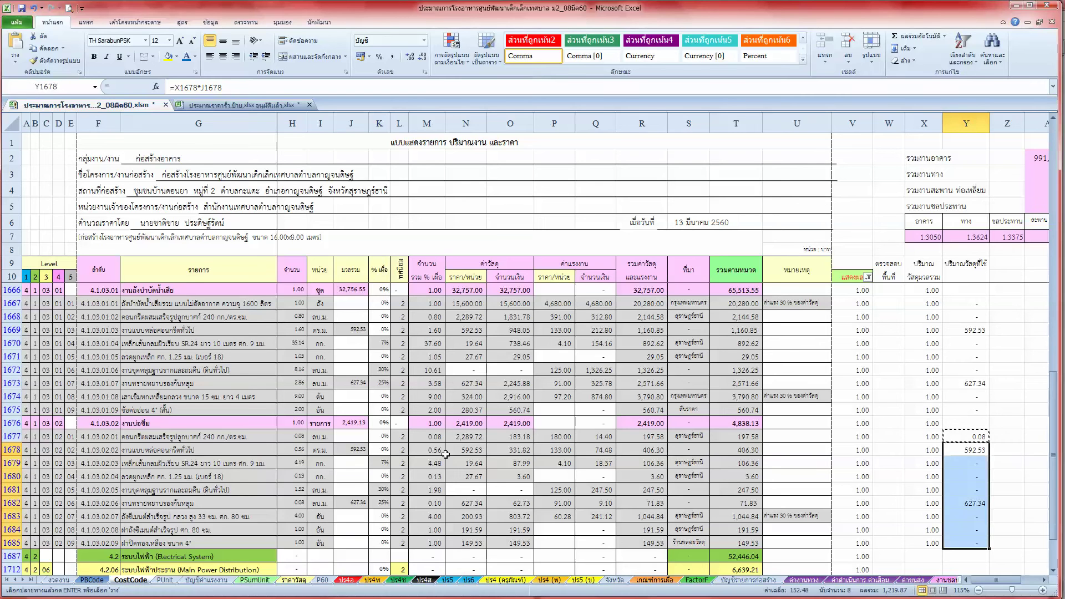
pyautogui.press('Down')
pyautogui.press('Down')
pyautogui.press('Down')
pyautogui.press('F2')
pyautogui.press('Return')
pyautogui.press('F2')
pyautogui.press('Return')
pyautogui.press('Return')
pyautogui.press('Return')
pyautogui.press('Return')
pyautogui.press('Up')
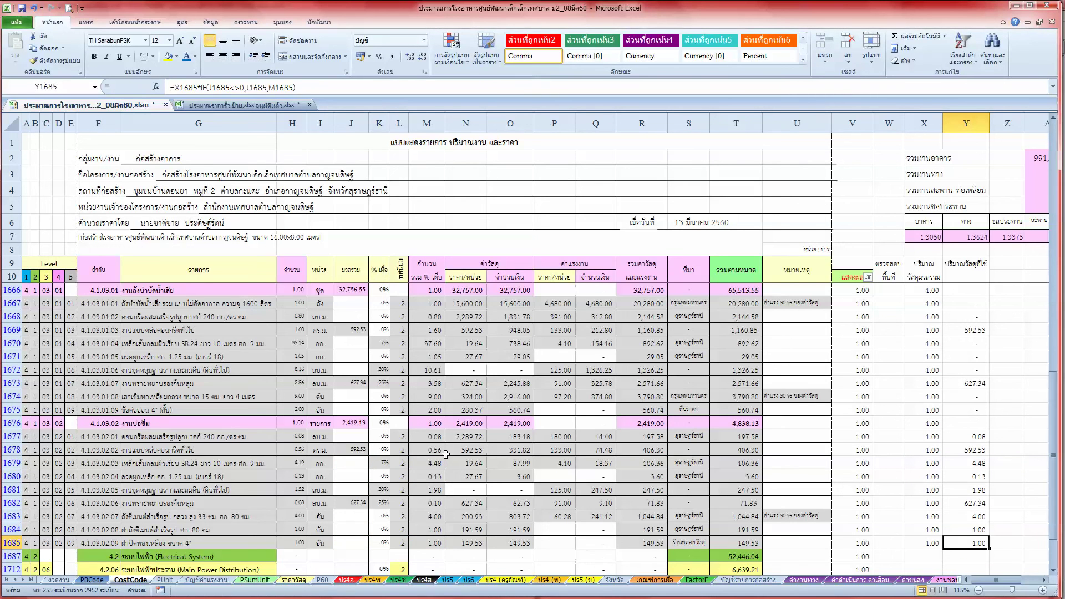
# Paste the Y1678 IF-based formula into Y1667:Y1675 and review the recalculated values
pyautogui.press('Up')
pyautogui.press('Up')
pyautogui.press('Up')
pyautogui.press('Up')
pyautogui.press('Up')
pyautogui.press('Up')
pyautogui.press('Up')
pyautogui.hotkey('ctrl', 'c')
pyautogui.press('Up')
pyautogui.press('Up')
pyautogui.press('Up')
pyautogui.press('Up')
pyautogui.press('Up')
pyautogui.press('Up')
pyautogui.press('Up')
pyautogui.press('Up')
pyautogui.press('Up')
pyautogui.press('Up')
pyautogui.press('Up')
pyautogui.hotkey('shift', 'Down')
pyautogui.hotkey('shift', 'Down')
pyautogui.hotkey('shift', 'Down')
pyautogui.hotkey('shift', 'Down')
pyautogui.hotkey('shift', 'Down')
pyautogui.hotkey('shift', 'Down')
pyautogui.hotkey('ctrl', 'v')
pyautogui.press('Down')
pyautogui.press('Down')
pyautogui.press('Escape')
pyautogui.press('Down')
pyautogui.press('F2')
pyautogui.press('Return')
pyautogui.press('F2')
pyautogui.press('Return')
pyautogui.press('F2')
pyautogui.press('Return')
pyautogui.press('F2')
pyautogui.press('Return')
pyautogui.press('F2')
pyautogui.press('Return')
pyautogui.press('F2')
pyautogui.press('Return')
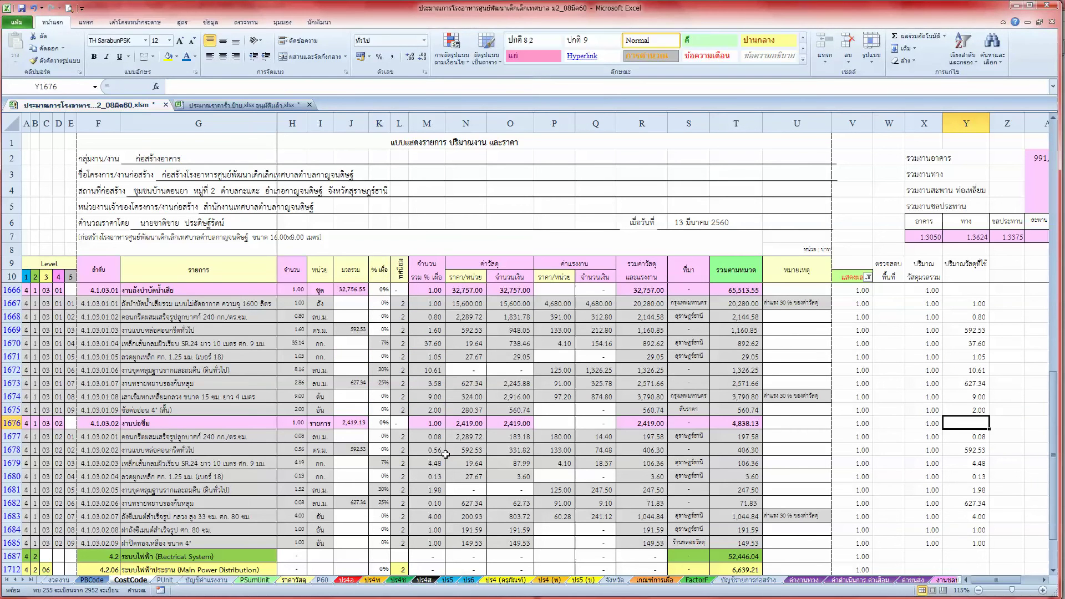
# Compare the J and M quantities against column Y for rows 1667–1675
pyautogui.press('Up')
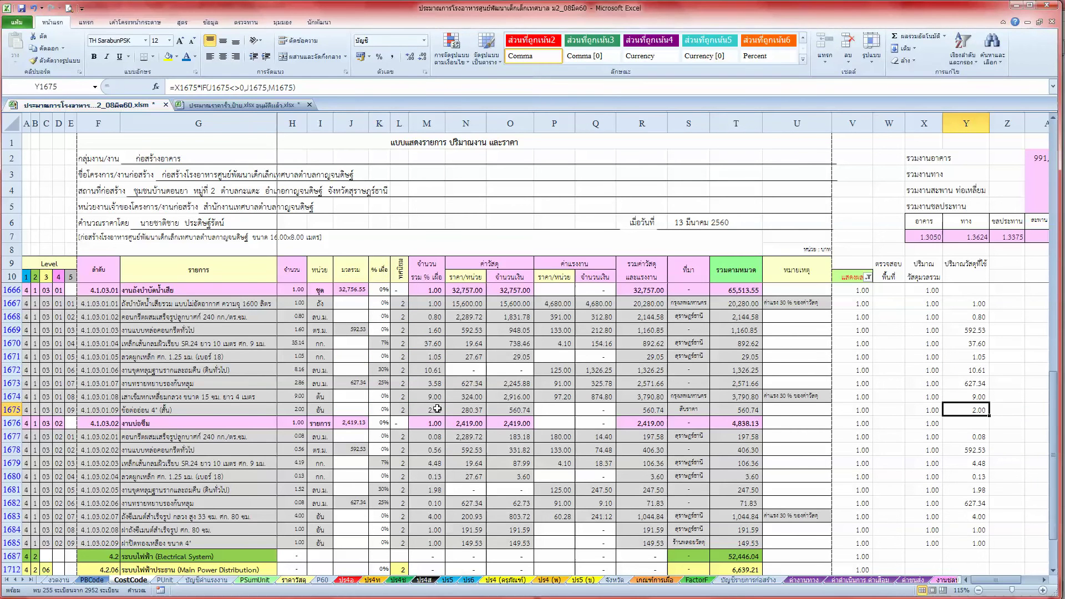
pyautogui.keyDown('ctrl'); pyautogui.click(438, 408); pyautogui.keyUp('ctrl')
pyautogui.click(433, 397)
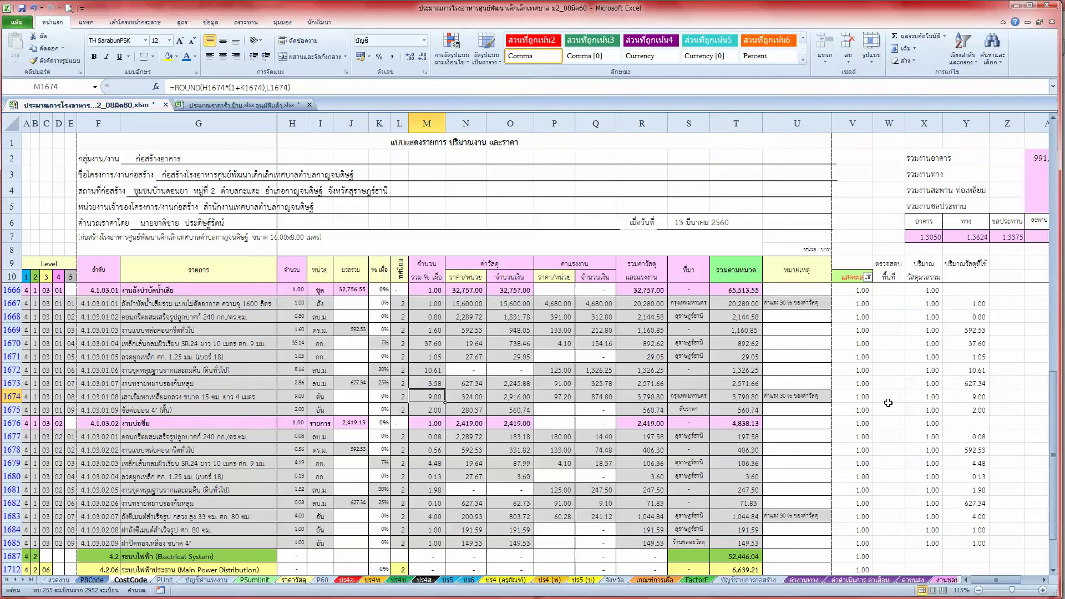
pyautogui.keyDown('ctrl'); pyautogui.click(978, 395); pyautogui.keyUp('ctrl')
pyautogui.click(969, 382)
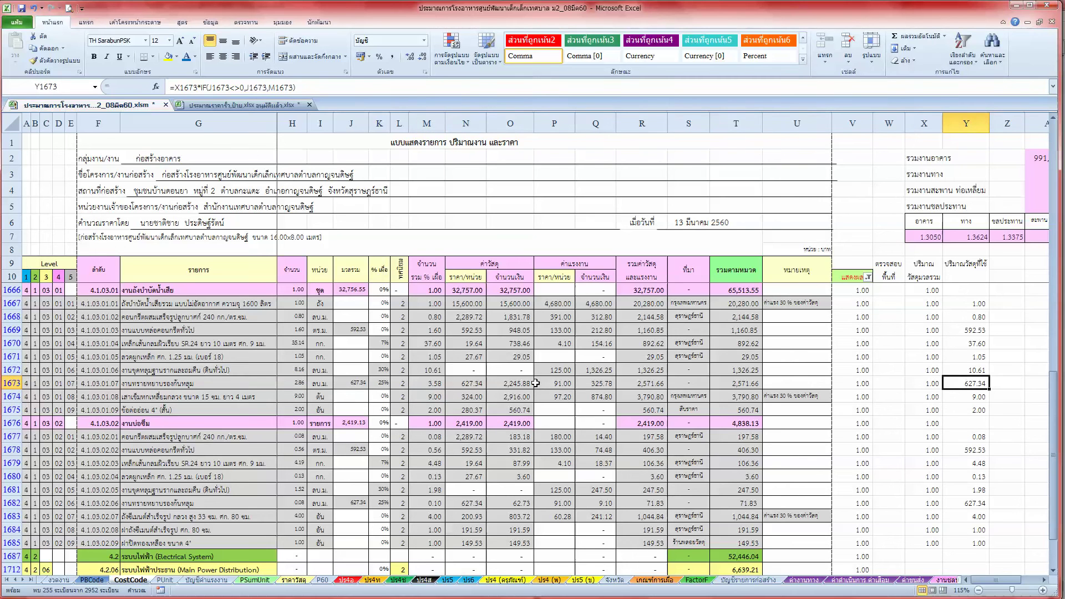
pyautogui.keyDown('ctrl'); pyautogui.click(358, 383); pyautogui.keyUp('ctrl')
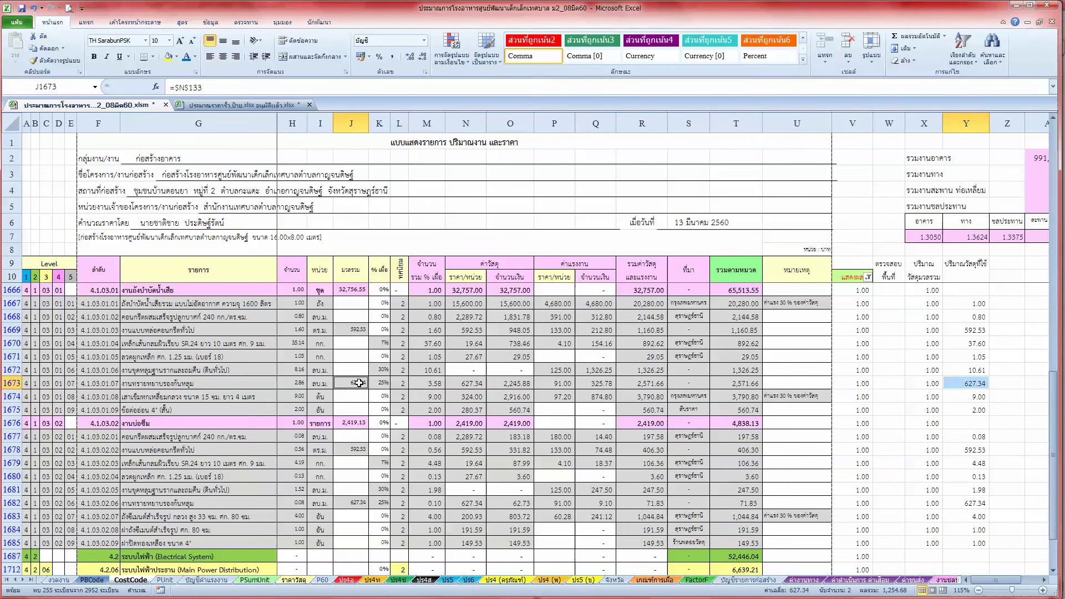
pyautogui.click(426, 384)
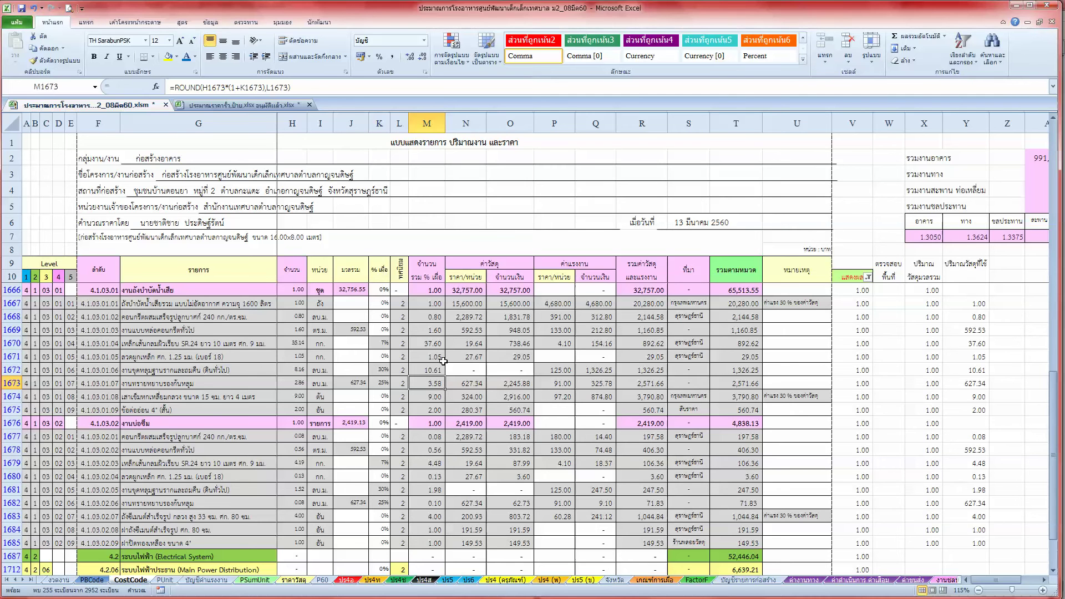
pyautogui.scroll(1, 443, 362)
pyautogui.click(430, 332)
pyautogui.click(428, 398)
pyautogui.click(431, 432)
pyautogui.click(977, 332)
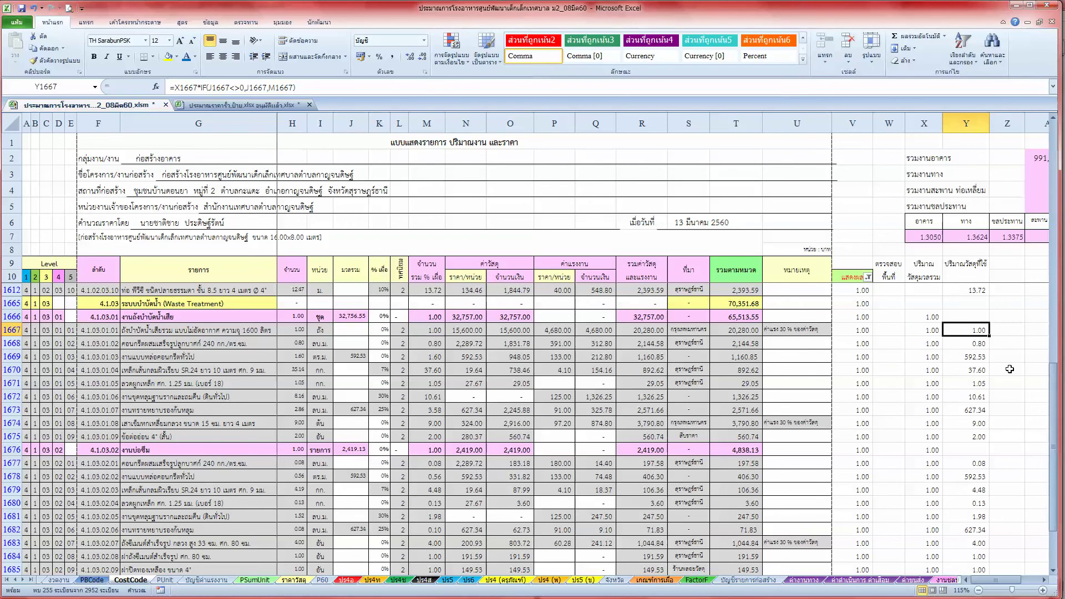
# Enter =X1667*M1667 in Y1667 and paste it down through Y1675
pyautogui.write('=X1667*')
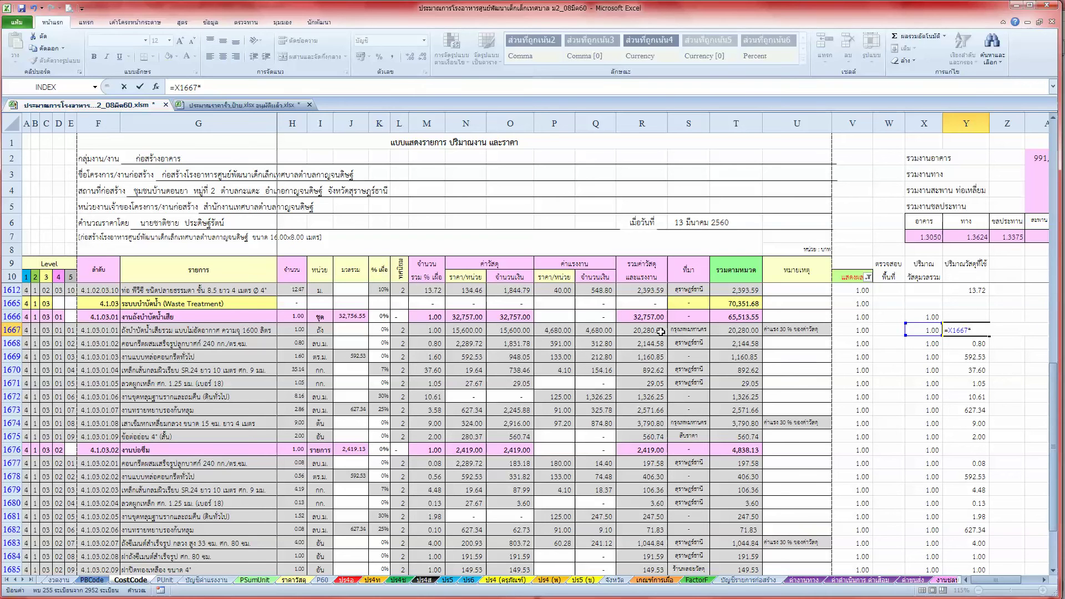
pyautogui.click(425, 330)
pyautogui.press('Return')
pyautogui.press('Up')
pyautogui.hotkey('ctrl', 'c')
pyautogui.press('Down')
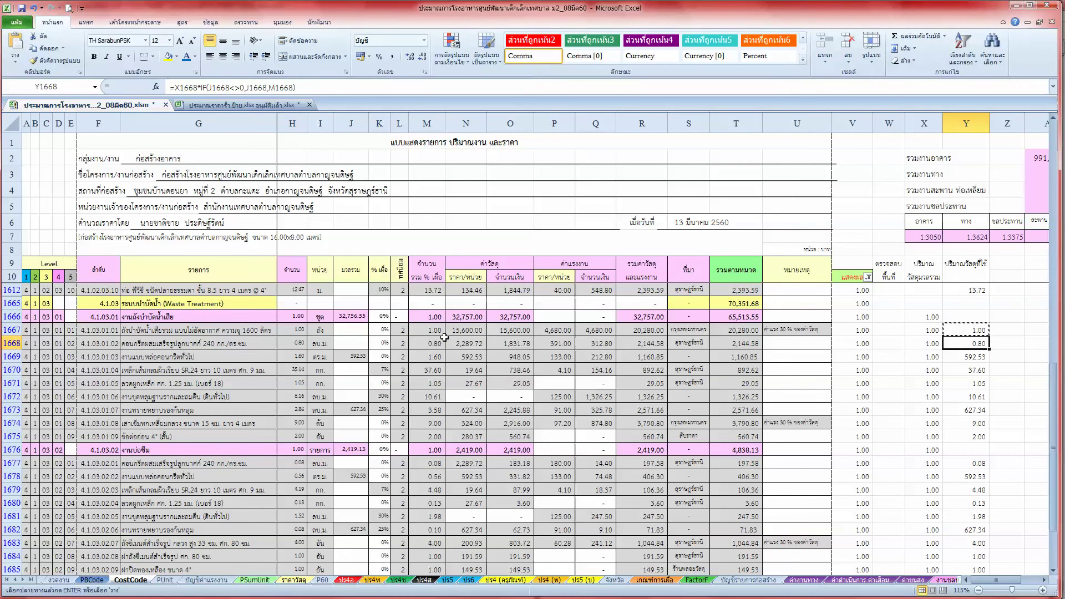
pyautogui.hotkey('shift', 'Down')
pyautogui.hotkey('shift', 'Down')
pyautogui.hotkey('shift', 'Down')
pyautogui.press('Return')
pyautogui.press('Down')
pyautogui.press('Down')
pyautogui.press('F2')
pyautogui.press('Return')
pyautogui.press('Down')
pyautogui.press('Down')
pyautogui.press('Down')
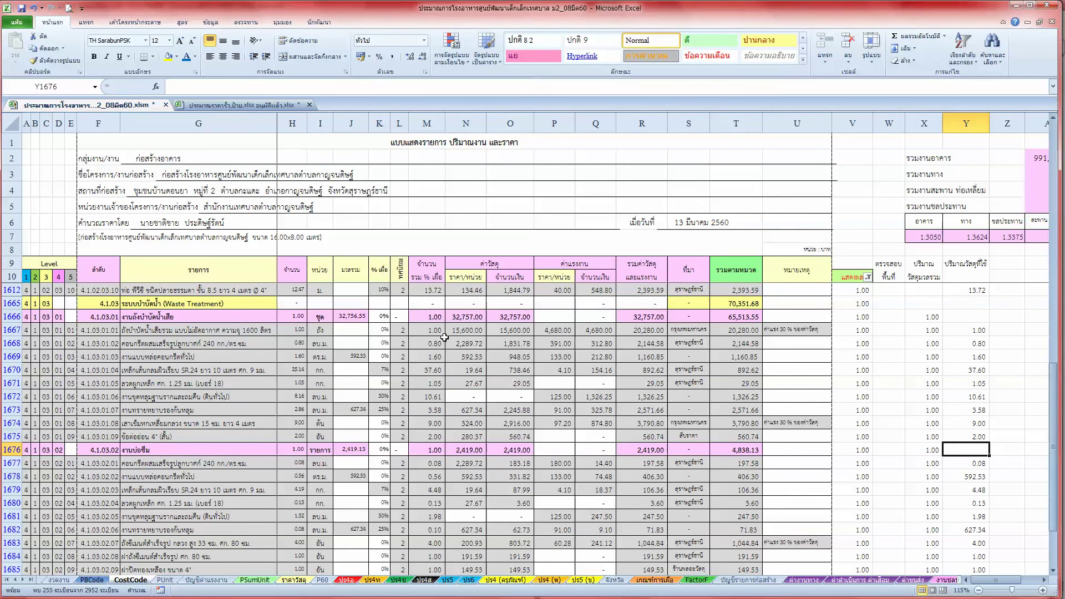
# Check the column Y quantities from row 1612 (13.72) through row 1685
pyautogui.press('Up')
pyautogui.hotkey('ctrl', 'c')
pyautogui.press('Down')
pyautogui.press('Down')
pyautogui.press('Return')
pyautogui.press('Down')
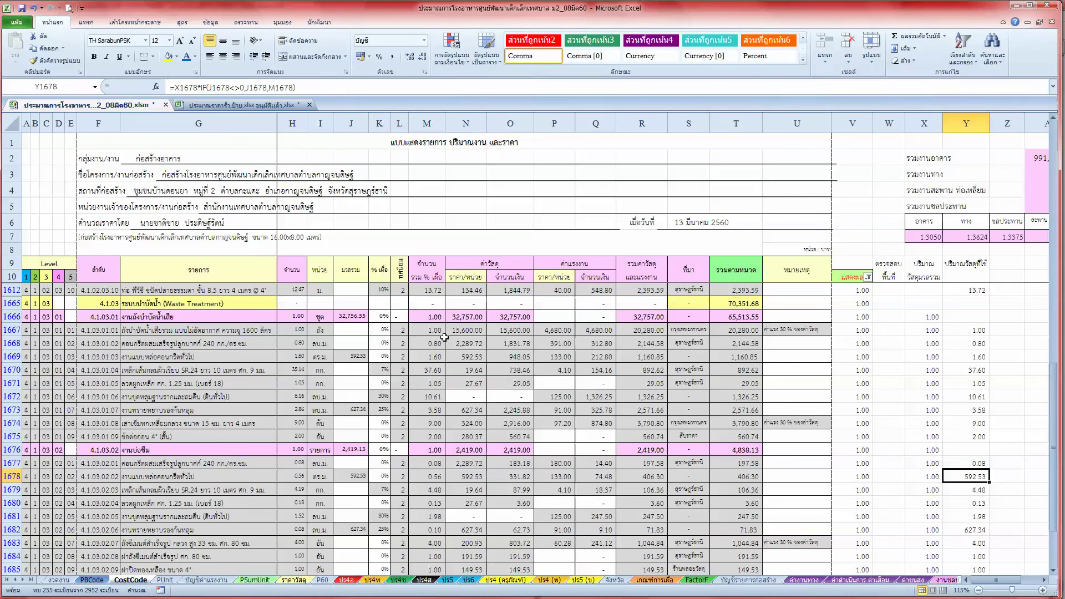
pyautogui.press('Down')
pyautogui.press('Down')
pyautogui.press('Down')
pyautogui.press('Down')
pyautogui.press('Down')
pyautogui.press('Down')
pyautogui.press('Down')
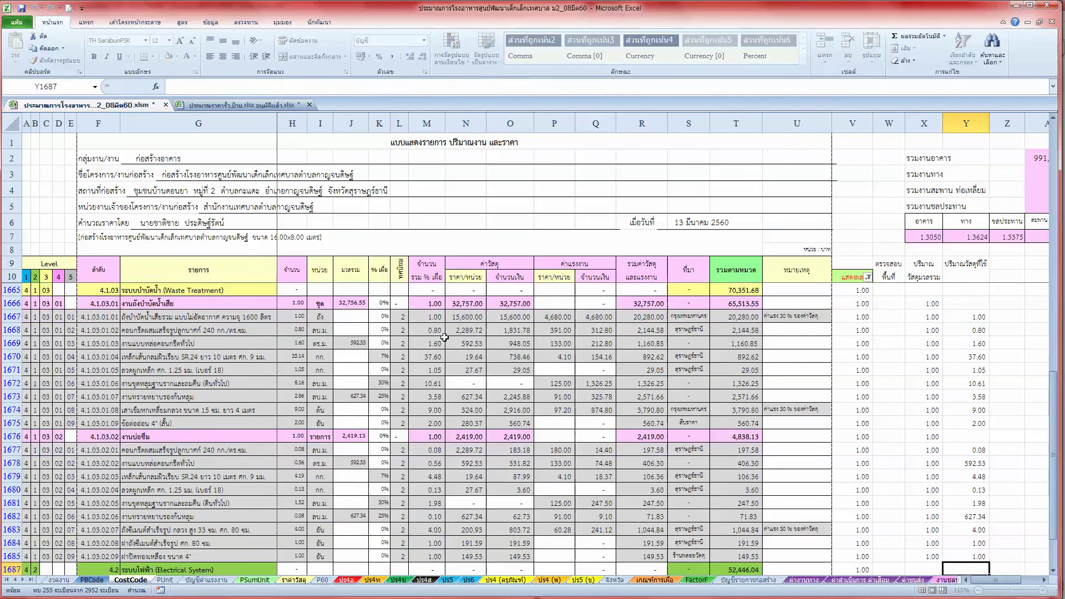
pyautogui.press('Down')
pyautogui.press('Down')
pyautogui.press('Up')
pyautogui.press('Up')
pyautogui.press('Up')
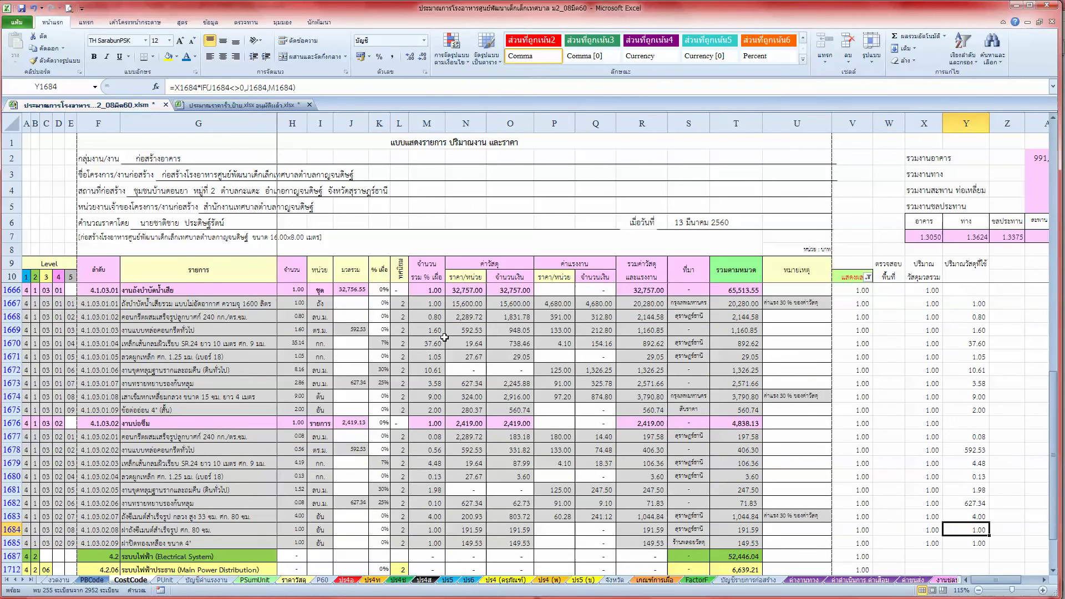
pyautogui.scroll(2, 444, 338)
pyautogui.scroll(2, 445, 337)
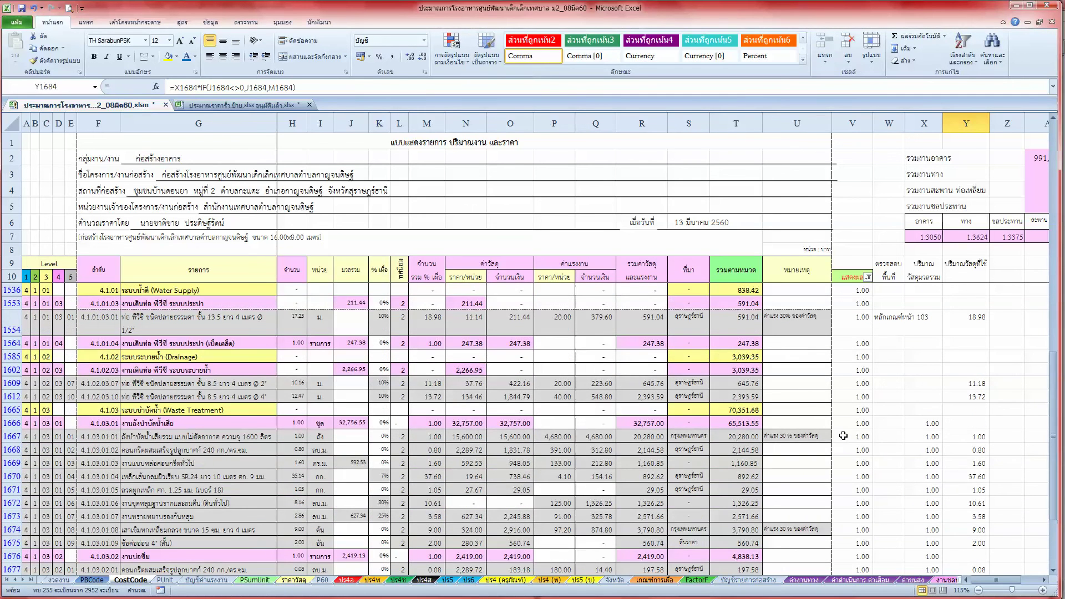
pyautogui.click(972, 392)
pyautogui.scroll(-3, 971, 392)
pyautogui.scroll(-4, 969, 394)
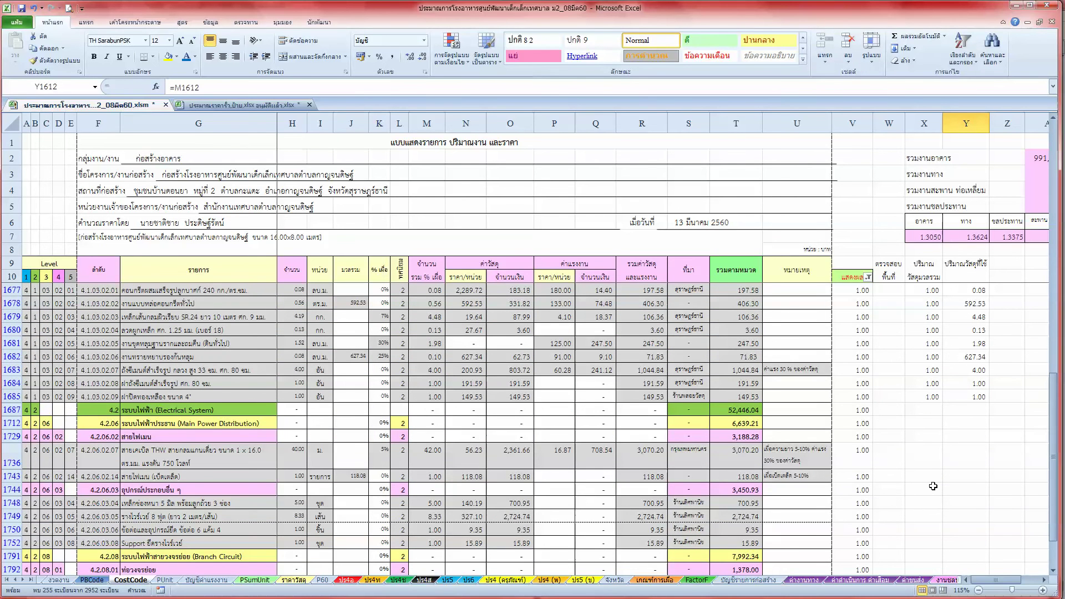
pyautogui.click(945, 460)
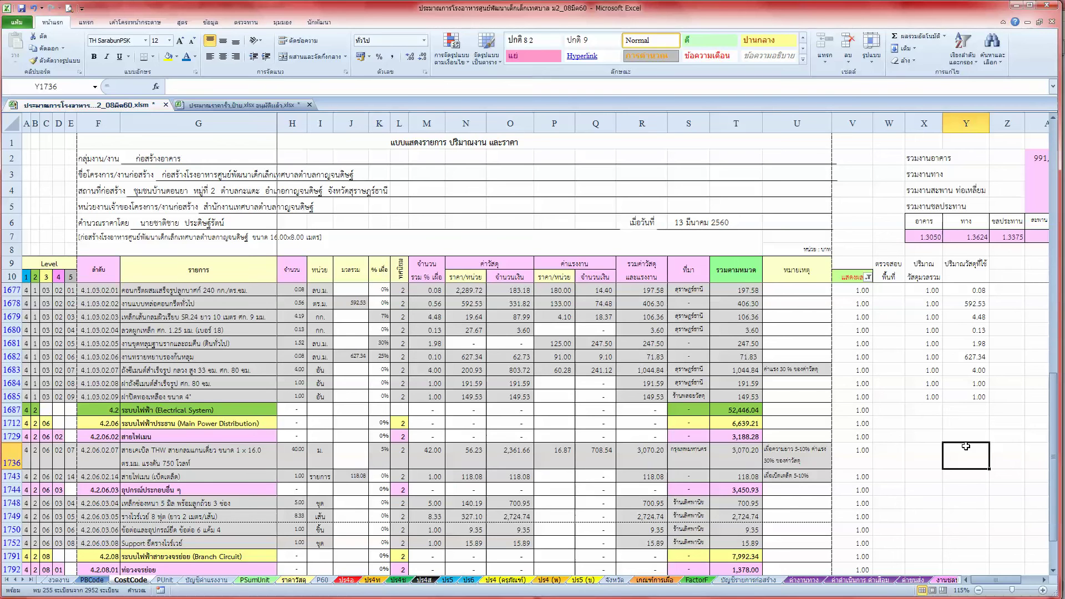
# Enter the =M1736 quantity formula in Y1736 and paste it into Y1743
pyautogui.write('=')
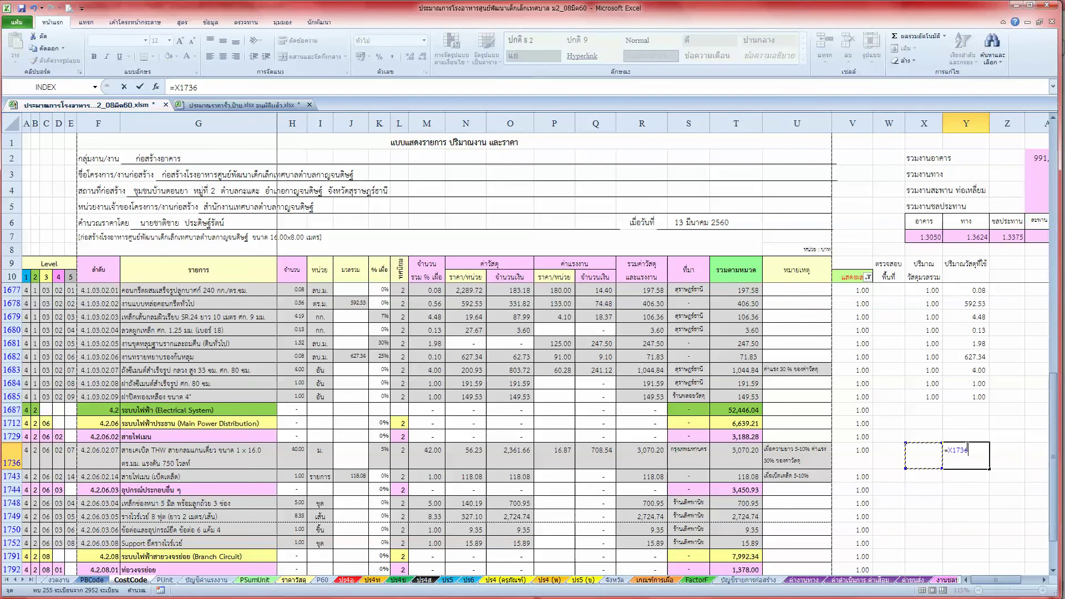
pyautogui.click(417, 450)
pyautogui.hotkey('ctrl', 'Return')
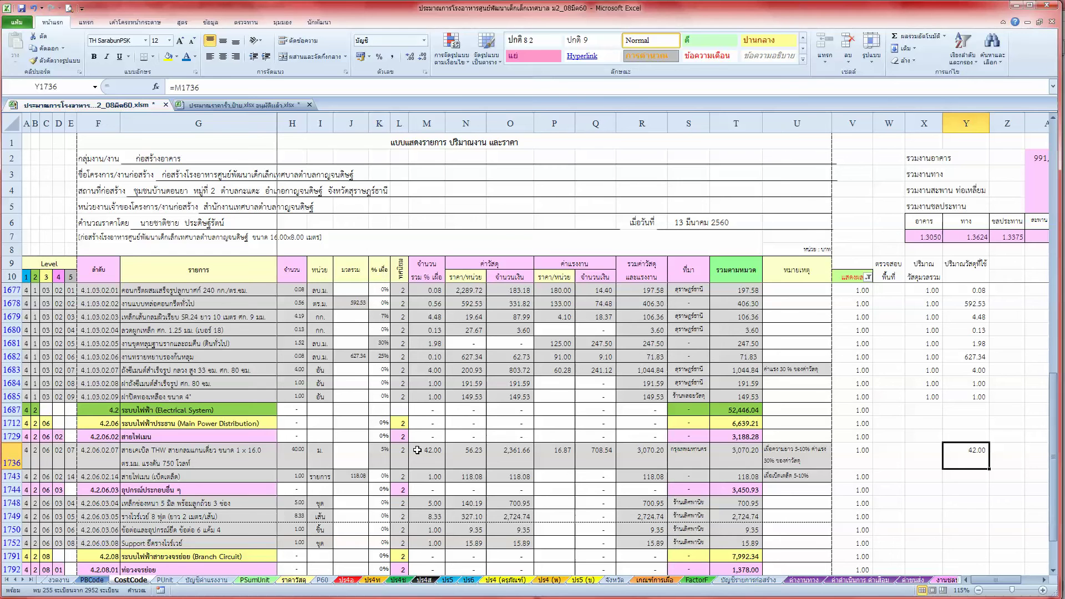
pyautogui.hotkey('ctrl', 'c')
pyautogui.press('Down')
pyautogui.press('Return')
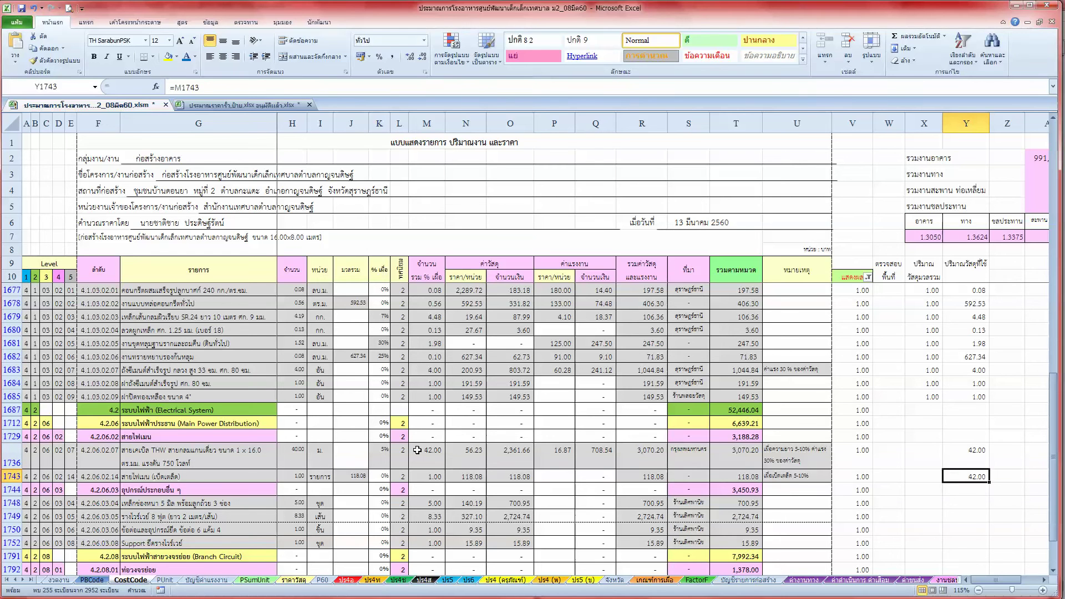
pyautogui.press('Down')
# Paste the Y1736 quantity formula into Y1748:Y1750 and fill it down to Y1752
pyautogui.scroll(-2, 499, 443)
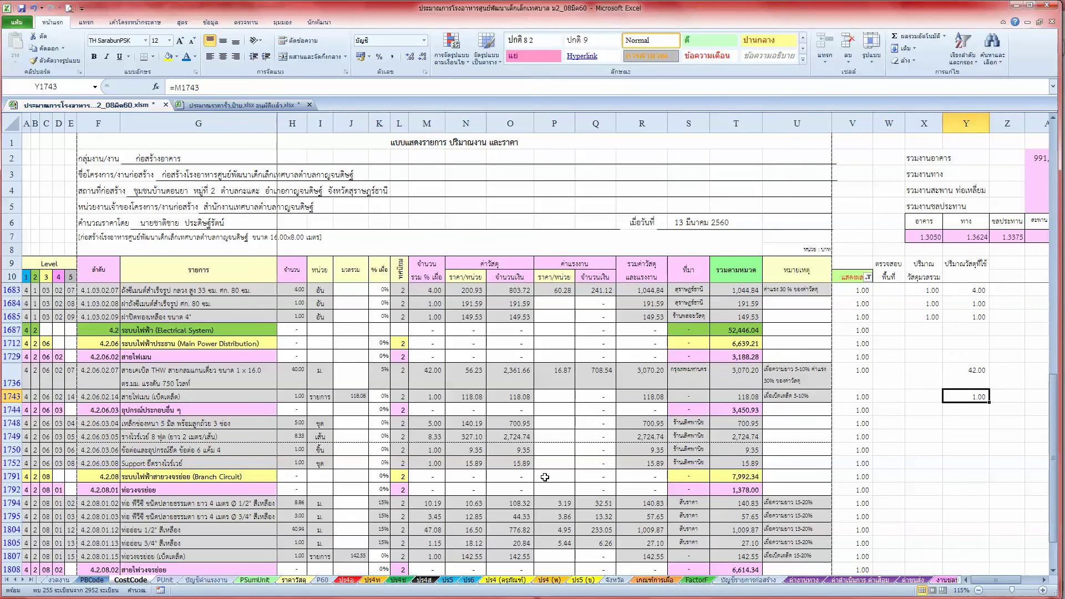
pyautogui.click(969, 381)
pyautogui.hotkey('ctrl', 'c')
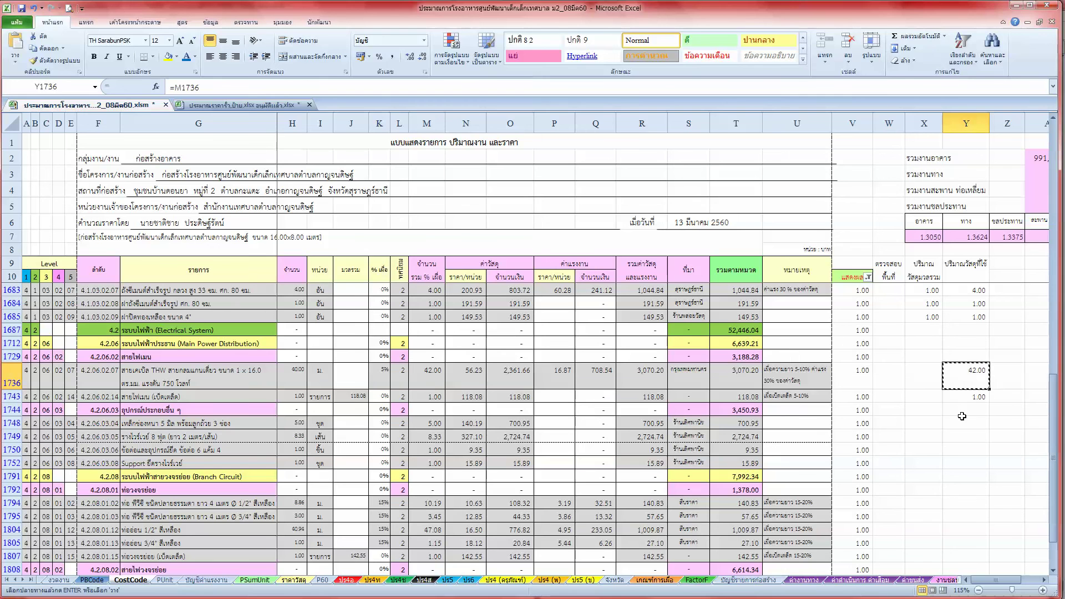
pyautogui.moveTo(962, 417); pyautogui.dragTo(962, 449)
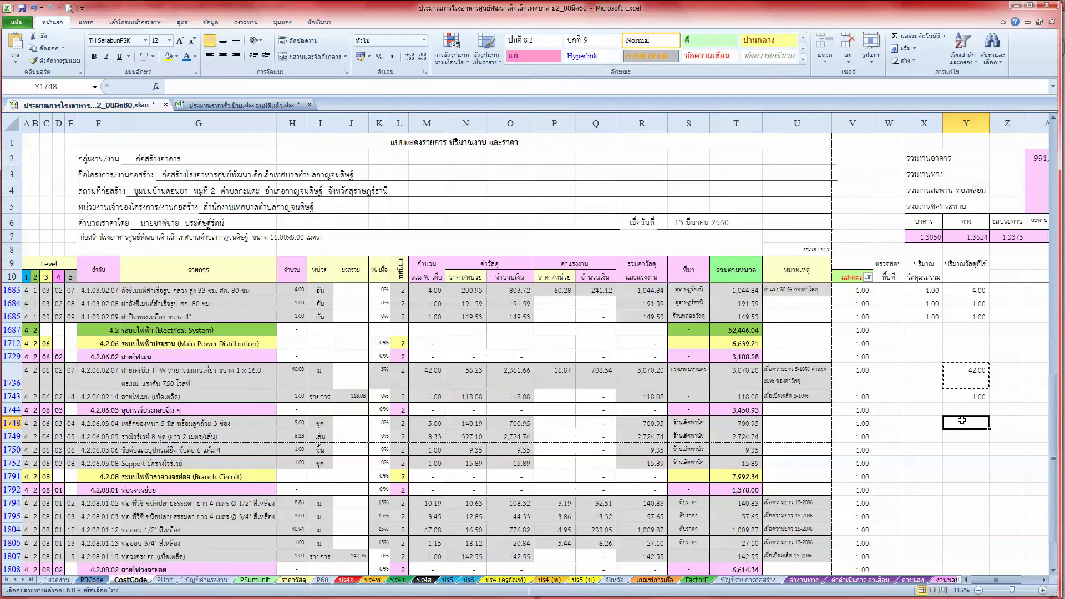
pyautogui.press('Return')
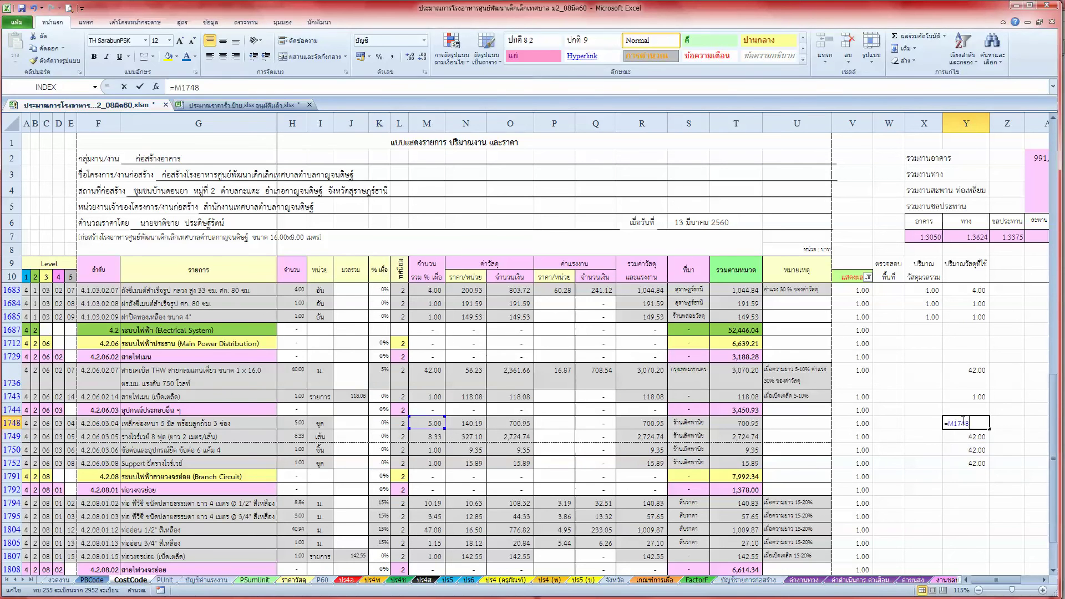
pyautogui.press('F2')
pyautogui.press('Return')
pyautogui.press('Return')
pyautogui.press('Return')
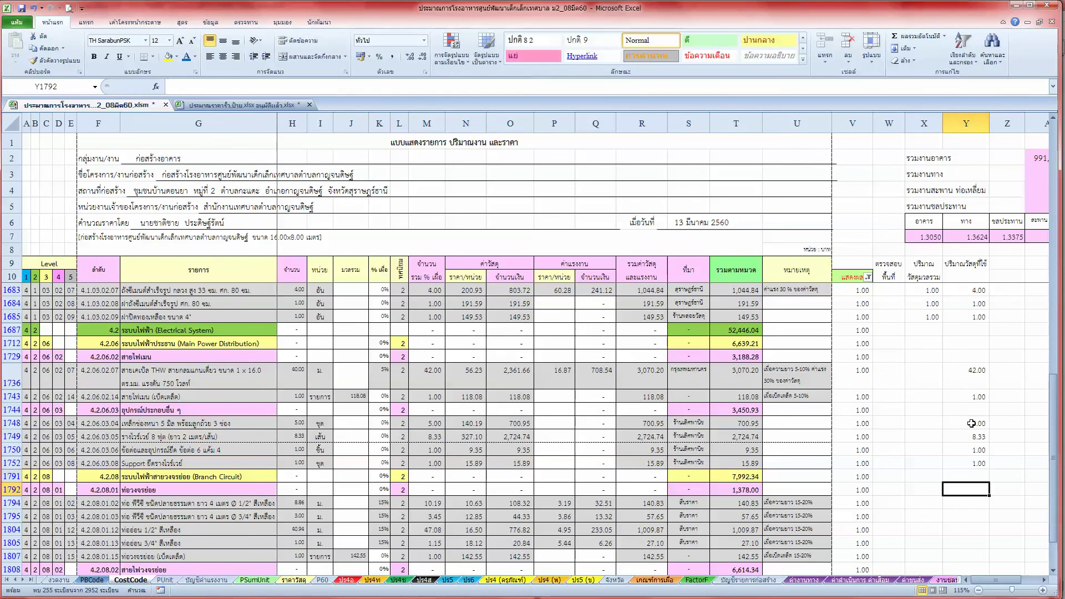
# Copy the Y1752 quantity formula into Y1794 through Y1807
pyautogui.scroll(-1, 971, 423)
pyautogui.click(965, 423)
pyautogui.hotkey('ctrl', 'c')
pyautogui.click(961, 465)
pyautogui.hotkey('shift', 'Down')
pyautogui.hotkey('shift', 'Down')
pyautogui.hotkey('shift', 'Down')
pyautogui.hotkey('shift', 'Down')
pyautogui.press('Return')
pyautogui.press('Down')
pyautogui.press('Down')
pyautogui.press('Down')
pyautogui.press('Down')
pyautogui.press('Down')
pyautogui.press('F2')
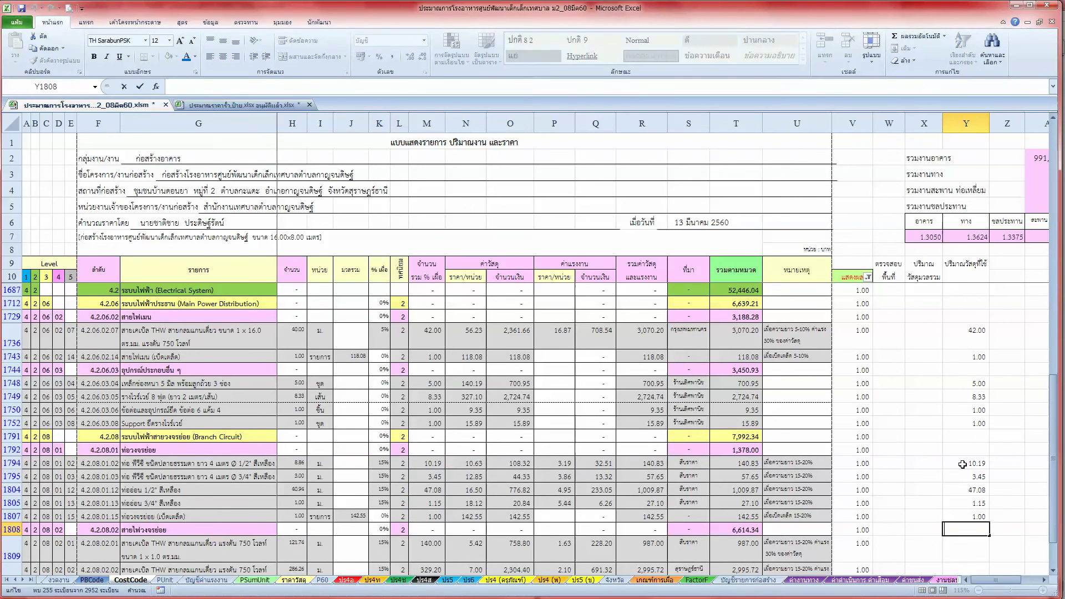
pyautogui.press('Escape')
# Copy the Y1807 quantity formula into Y1809 through Y1812
pyautogui.scroll(-1, 962, 464)
pyautogui.click(977, 477)
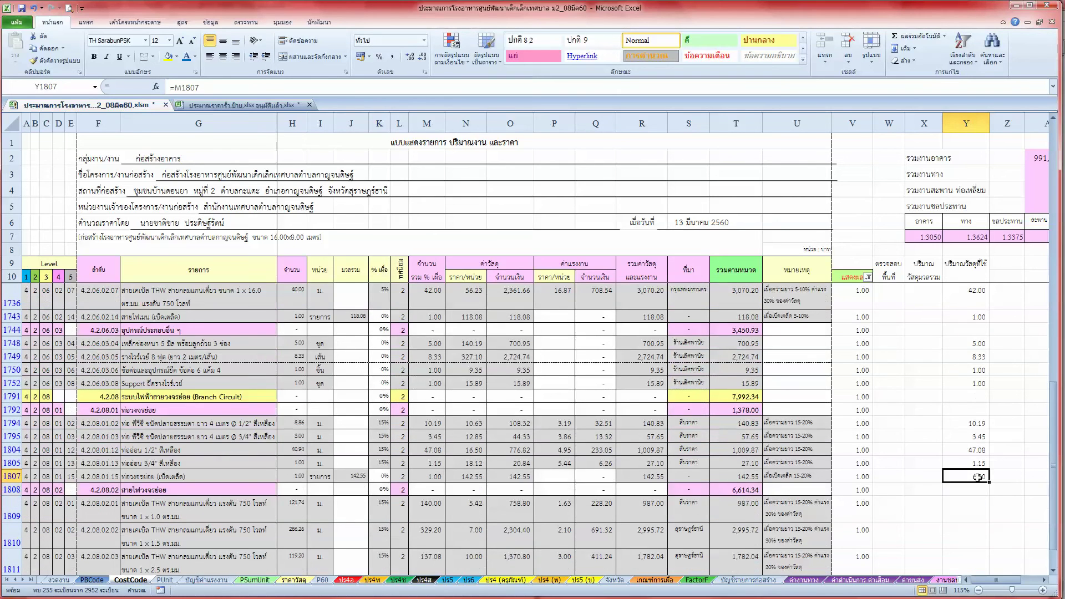
pyautogui.scroll(-1, 977, 477)
pyautogui.hotkey('ctrl', 'c')
pyautogui.click(975, 454)
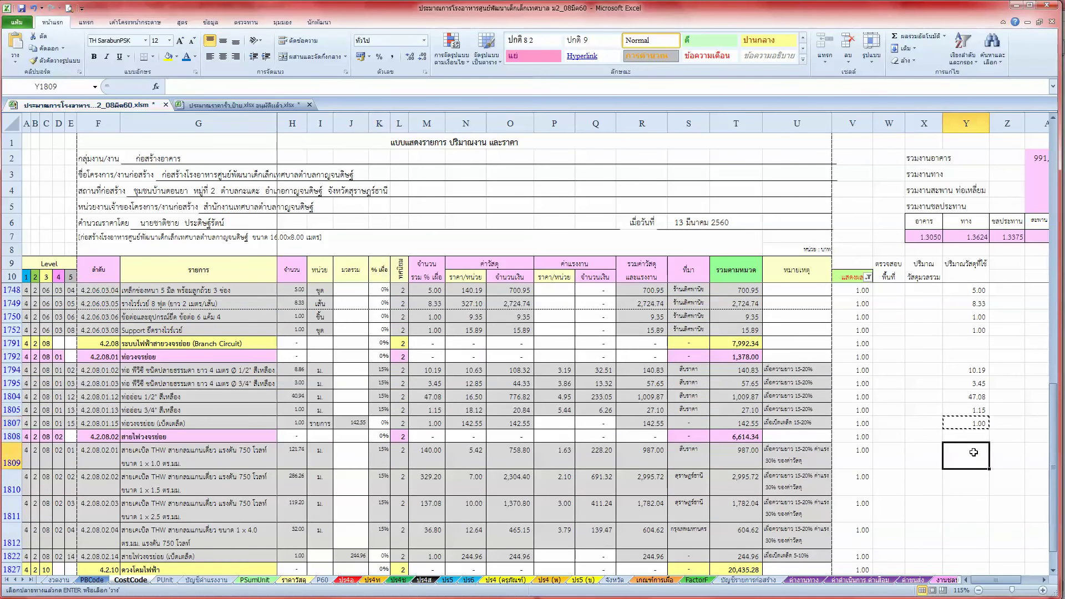
pyautogui.keyDown('shift'); pyautogui.click(978, 542); pyautogui.keyUp('shift')
pyautogui.press('Return')
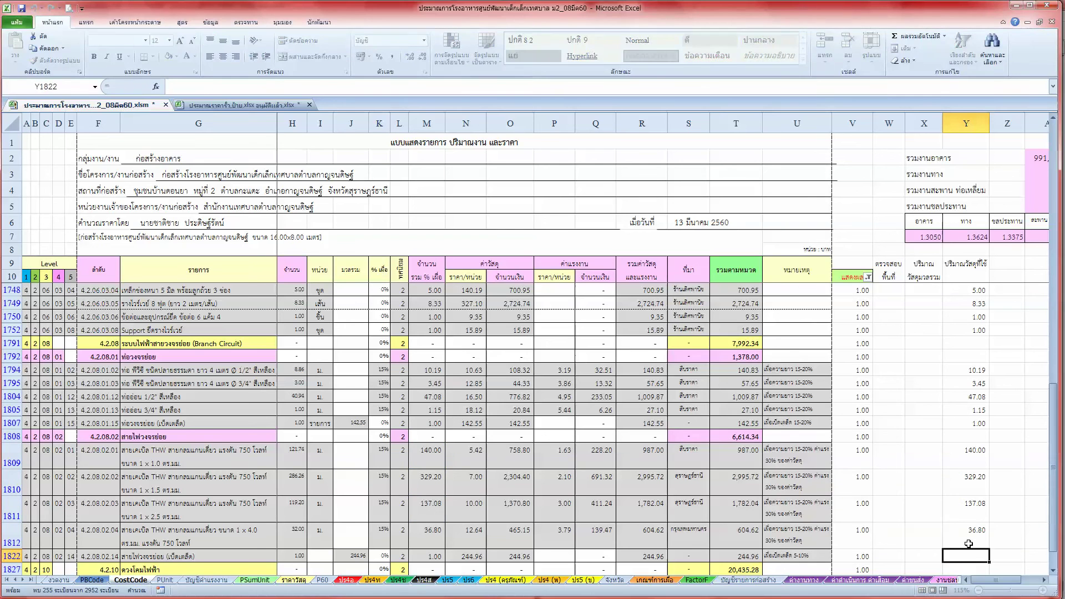
# Enter =M1822 in Y1822, showing 1.00, and copy that formula
pyautogui.write('=M1822')
pyautogui.press('Return')
pyautogui.scroll(-2, 962, 499)
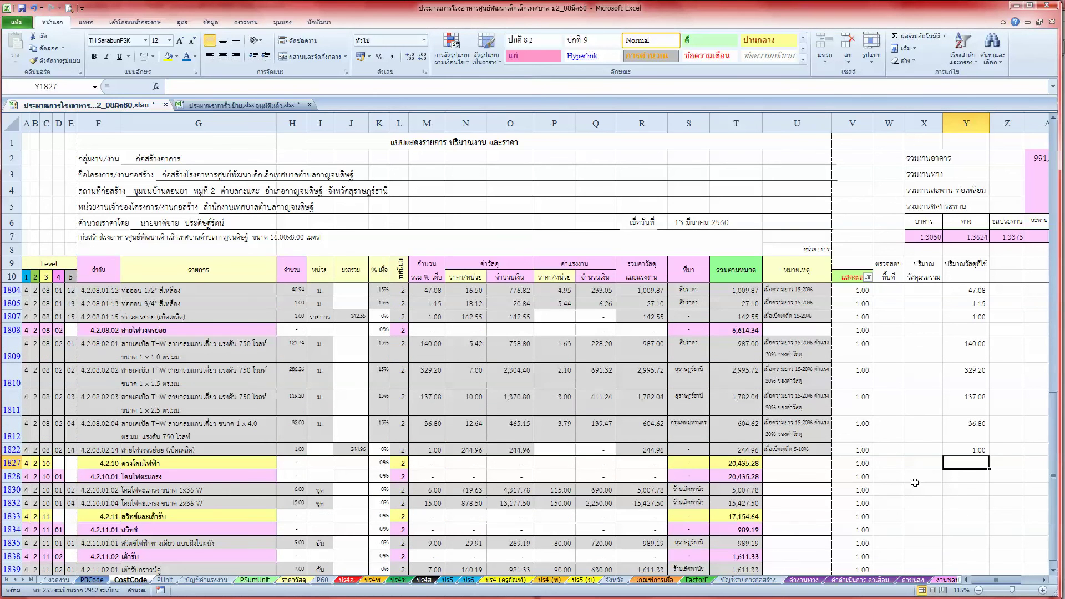
pyautogui.click(972, 443)
pyautogui.hotkey('ctrl', 'c')
# Paste the quantity formula into Y1830:Y1832 and then into Y1835
pyautogui.moveTo(965, 488); pyautogui.dragTo(966, 502)
pyautogui.press('Return')
pyautogui.write('=M1832')
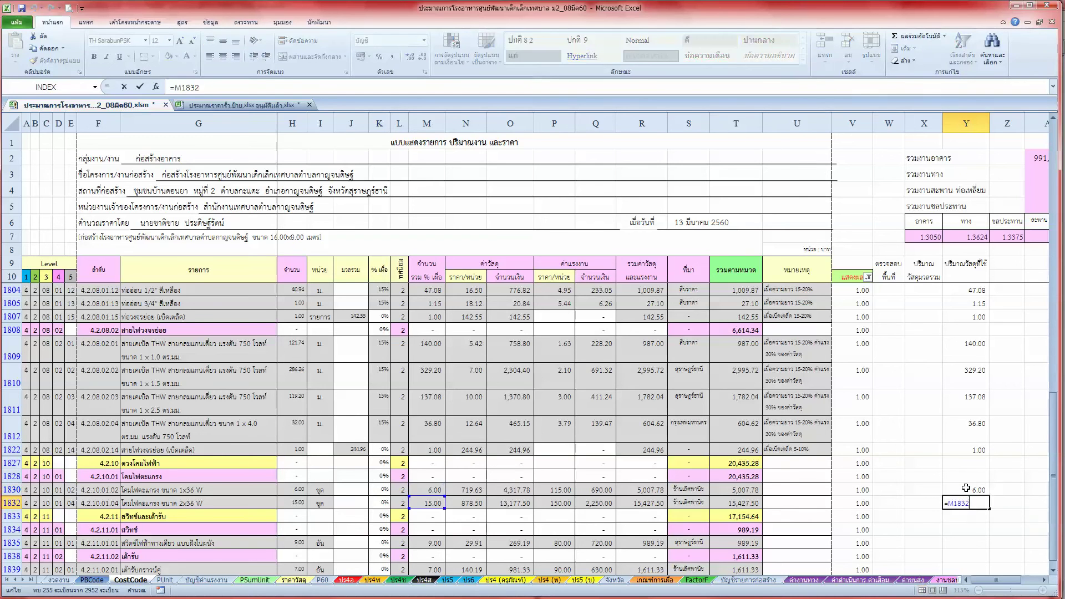
pyautogui.press('Down')
pyautogui.press('Up')
pyautogui.hotkey('ctrl', 'c')
pyautogui.press('Down')
pyautogui.press('Down')
pyautogui.press('Down')
pyautogui.press('Return')
pyautogui.press('Down')
# Enter =M1839 in Y1839 and paste it down into Y1845 through Y1852
pyautogui.scroll(-3, 965, 488)
pyautogui.press('Down')
pyautogui.write('=M1839')
pyautogui.press('Return')
pyautogui.press('Up')
pyautogui.hotkey('ctrl', 'c')
pyautogui.press('Down')
pyautogui.press('Down')
pyautogui.press('Down')
pyautogui.press('Up')
pyautogui.hotkey('shift', 'Down')
pyautogui.hotkey('shift', 'Down')
pyautogui.hotkey('shift', 'Down')
pyautogui.hotkey('shift', 'Down')
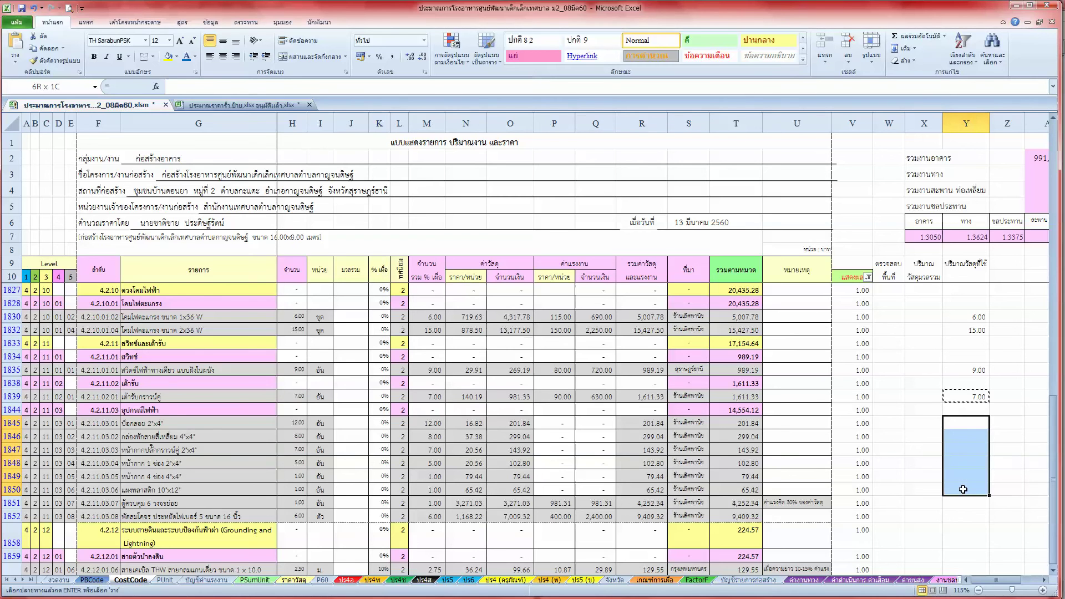
pyautogui.hotkey('shift', 'Down')
pyautogui.hotkey('shift', 'Down')
pyautogui.press('Return')
pyautogui.press('Up')
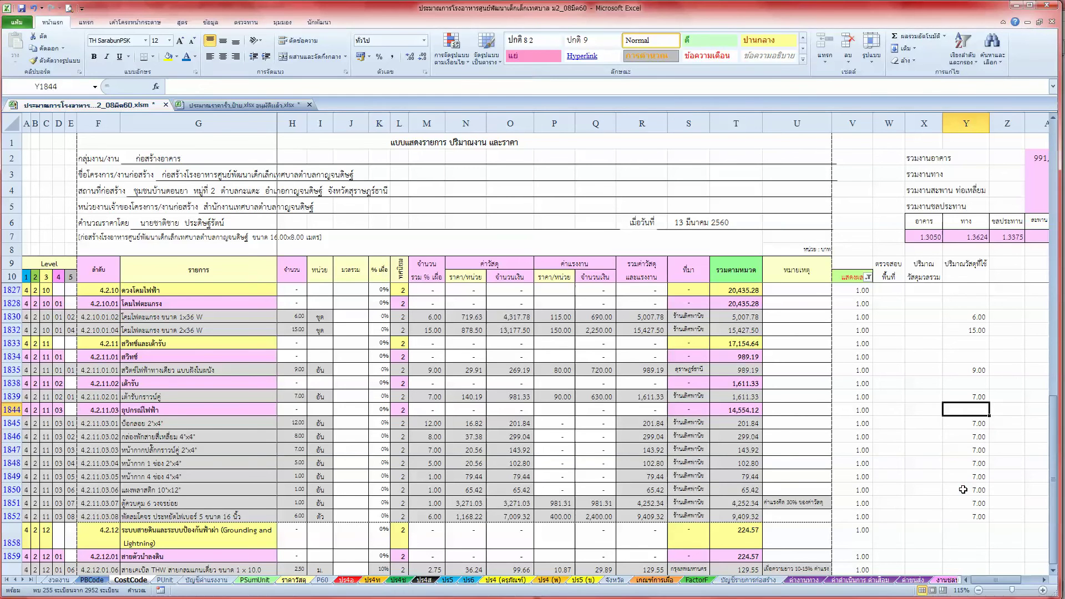
pyautogui.press('Down')
pyautogui.press('Down')
pyautogui.press('Down')
pyautogui.press('Down')
pyautogui.press('Down')
pyautogui.press('Down')
pyautogui.press('Down')
pyautogui.press('Down')
# Enter =M1852 in Y1852 and paste it into Y1865 through Y1873
pyautogui.write('=M1852')
pyautogui.press('Return')
pyautogui.scroll(-1, 963, 490)
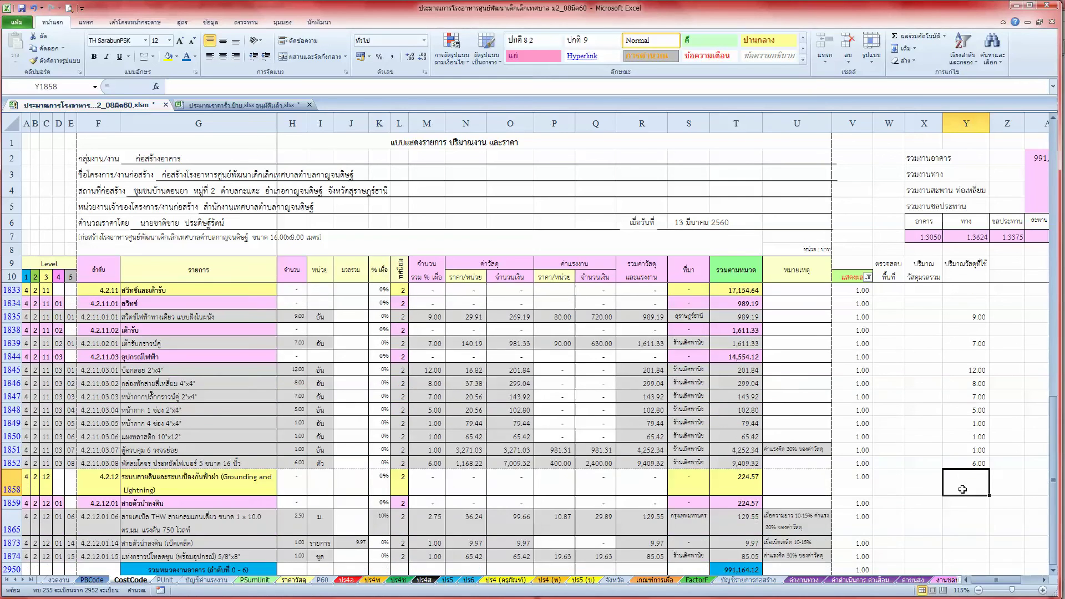
pyautogui.scroll(-2, 963, 489)
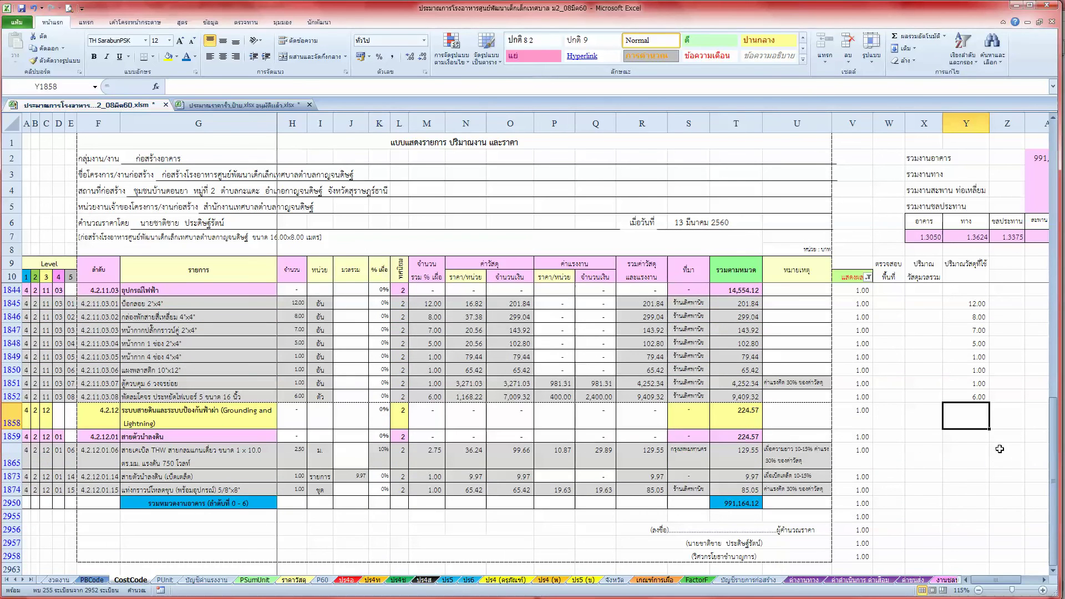
pyautogui.click(978, 398)
pyautogui.hotkey('ctrl', 'c')
pyautogui.click(968, 437)
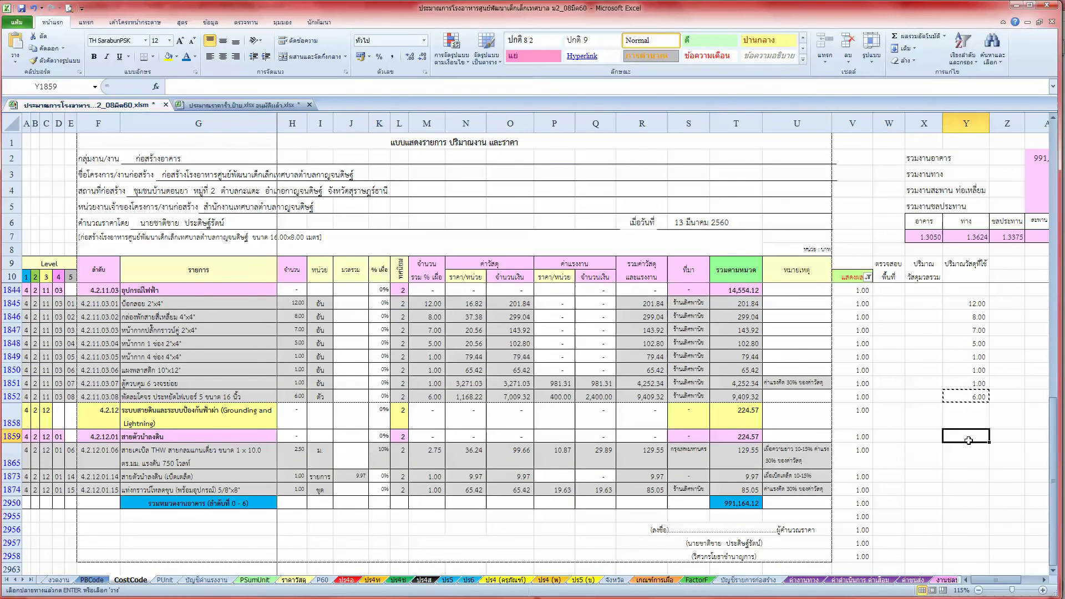
pyautogui.moveTo(968, 455); pyautogui.dragTo(968, 477)
pyautogui.press('Return')
pyautogui.press('Down')
pyautogui.press('F2')
pyautogui.press('Return')
pyautogui.press('Return')
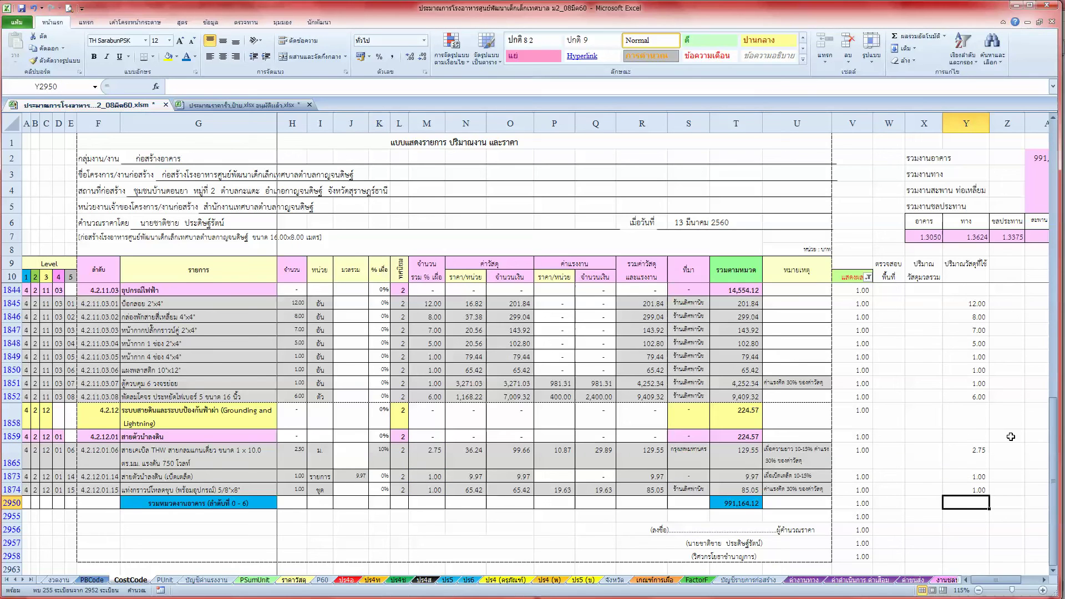
pyautogui.scroll(2, 984, 436)
pyautogui.scroll(2, 606, 435)
pyautogui.scroll(2, 604, 425)
pyautogui.scroll(2, 599, 422)
pyautogui.scroll(2, 599, 421)
pyautogui.scroll(2, 599, 421)
pyautogui.scroll(2, 599, 421)
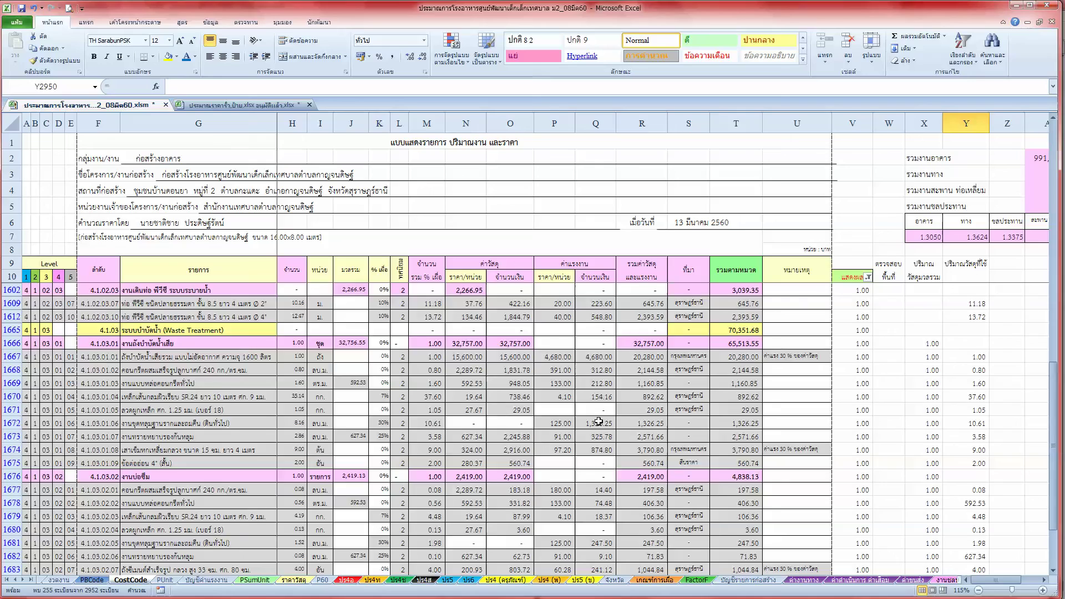
pyautogui.scroll(2, 599, 422)
pyautogui.scroll(2, 599, 421)
pyautogui.scroll(2, 599, 422)
pyautogui.scroll(2, 599, 421)
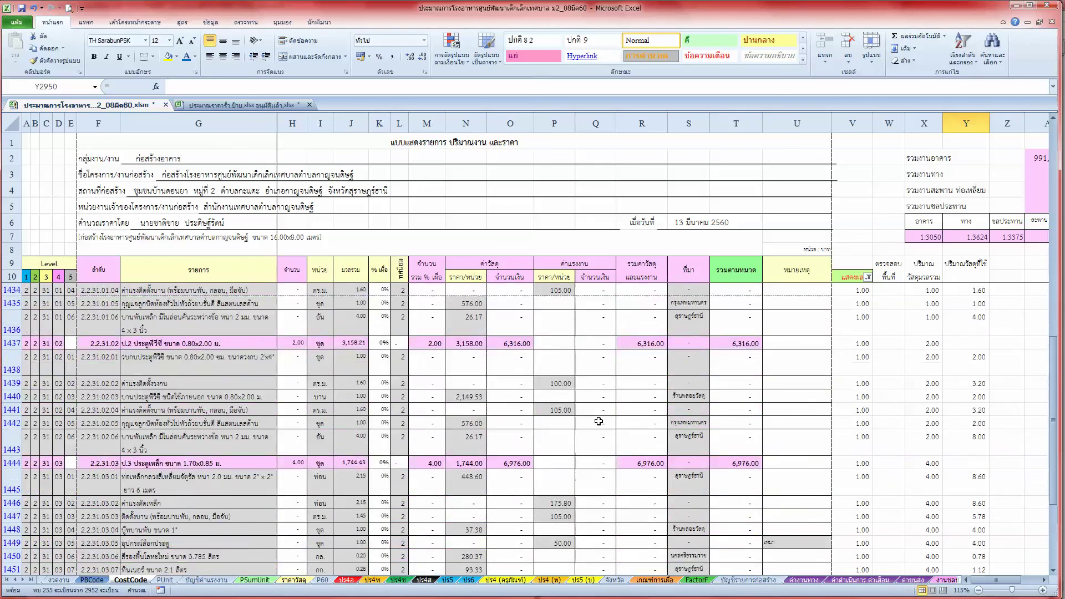
pyautogui.scroll(2, 599, 421)
pyautogui.keyDown('ctrl'); pyautogui.scroll(-2, 599, 421); pyautogui.keyUp('ctrl')
pyautogui.scroll(2, 555, 420)
pyautogui.scroll(2, 527, 418)
pyautogui.scroll(2, 505, 418)
pyautogui.keyDown('ctrl'); pyautogui.scroll(1, 505, 418); pyautogui.keyUp('ctrl')
pyautogui.scroll(3, 505, 417)
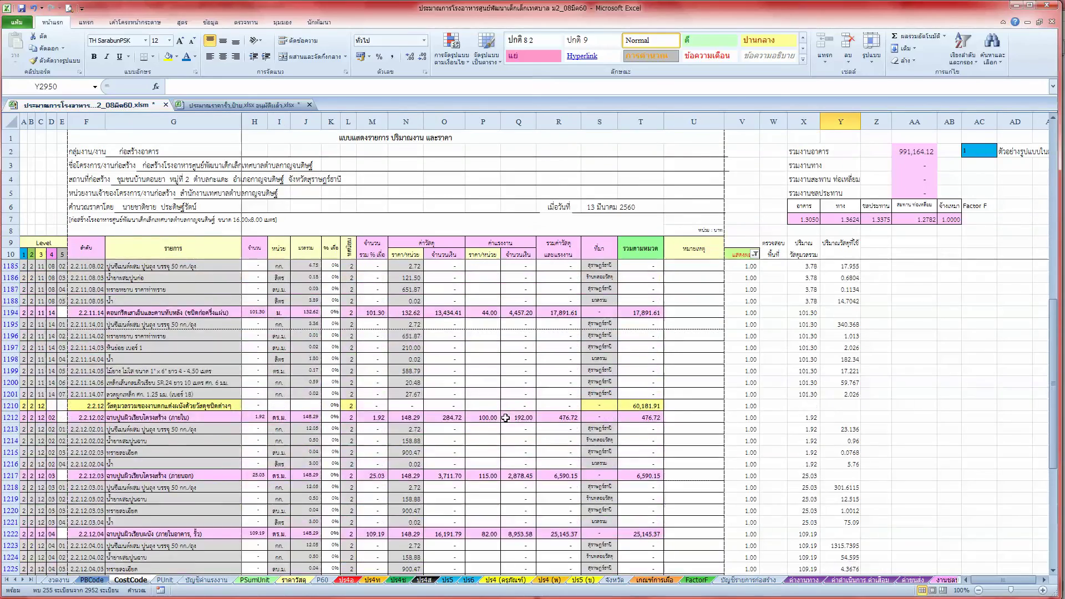
pyautogui.scroll(4, 505, 417)
pyautogui.scroll(3, 505, 417)
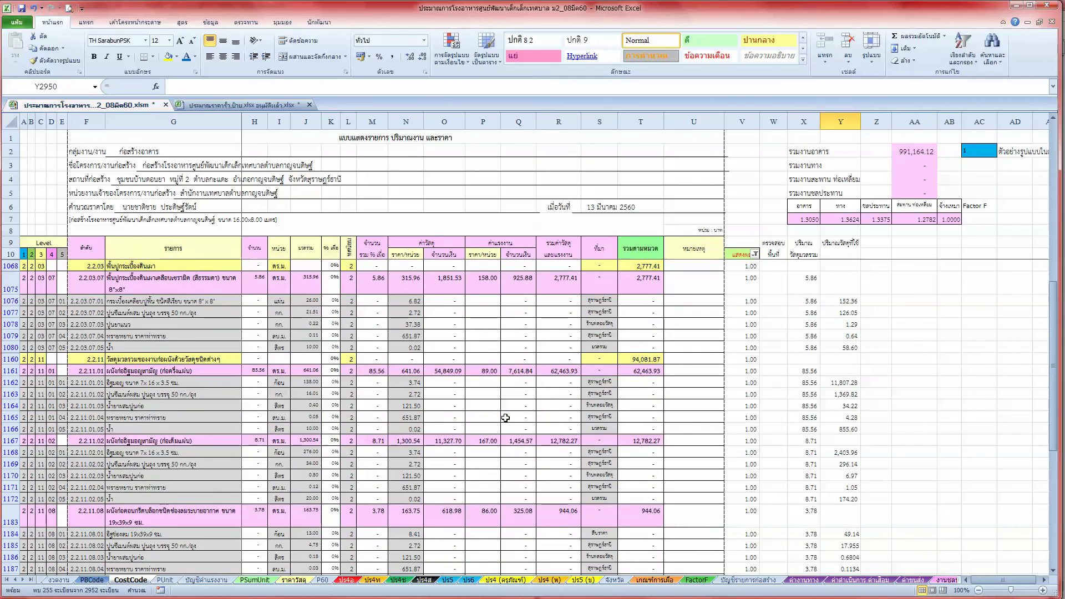
pyautogui.scroll(2, 505, 417)
pyautogui.scroll(3, 505, 417)
pyautogui.scroll(3, 505, 417)
pyautogui.scroll(3, 506, 417)
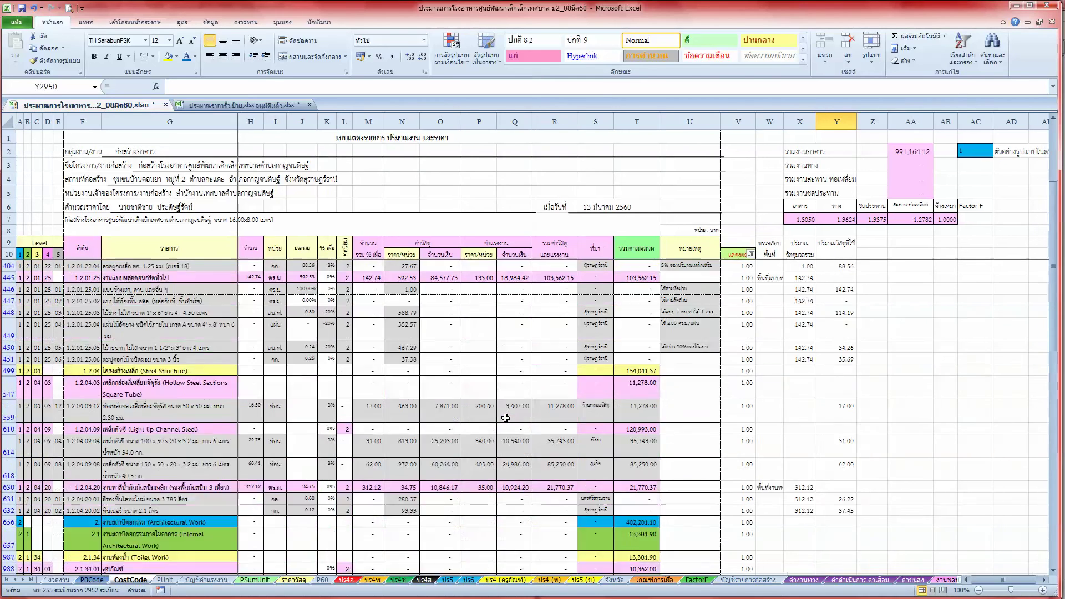
pyautogui.scroll(4, 505, 417)
pyautogui.scroll(4, 505, 417)
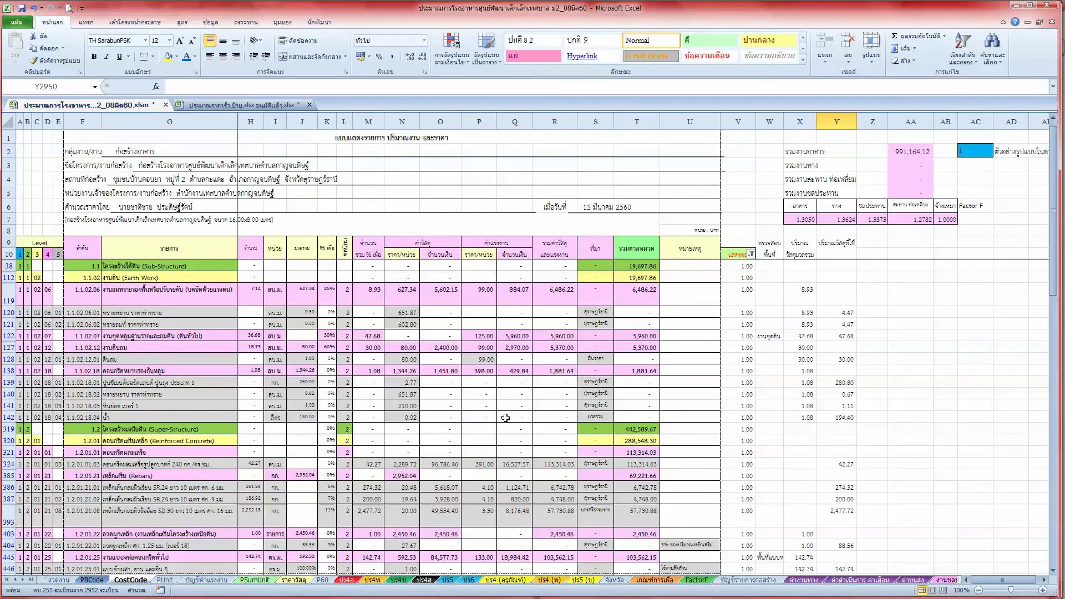
pyautogui.scroll(1, 506, 417)
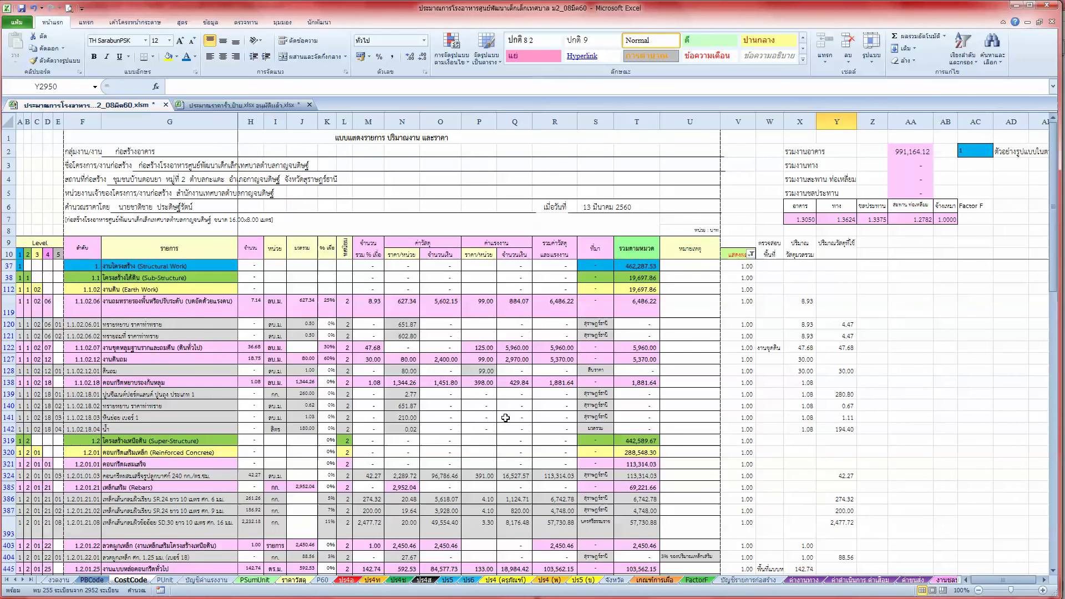
pyautogui.scroll(-2, 505, 417)
pyautogui.scroll(-1, 515, 438)
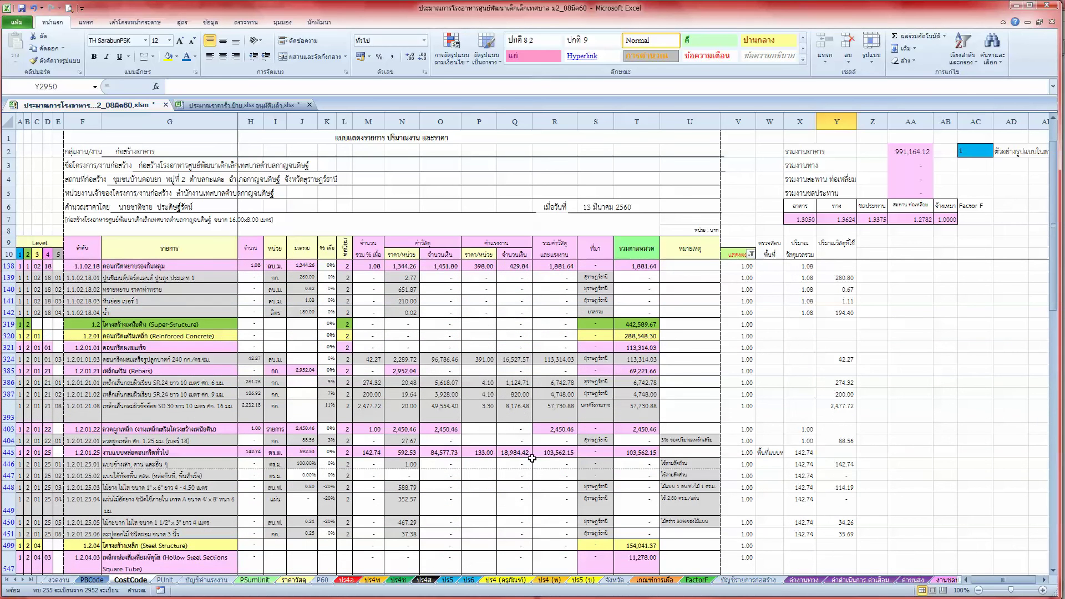
# Save the BOQ workbook from the Quick Access Toolbar and return to the sheet
pyautogui.click(22, 8)
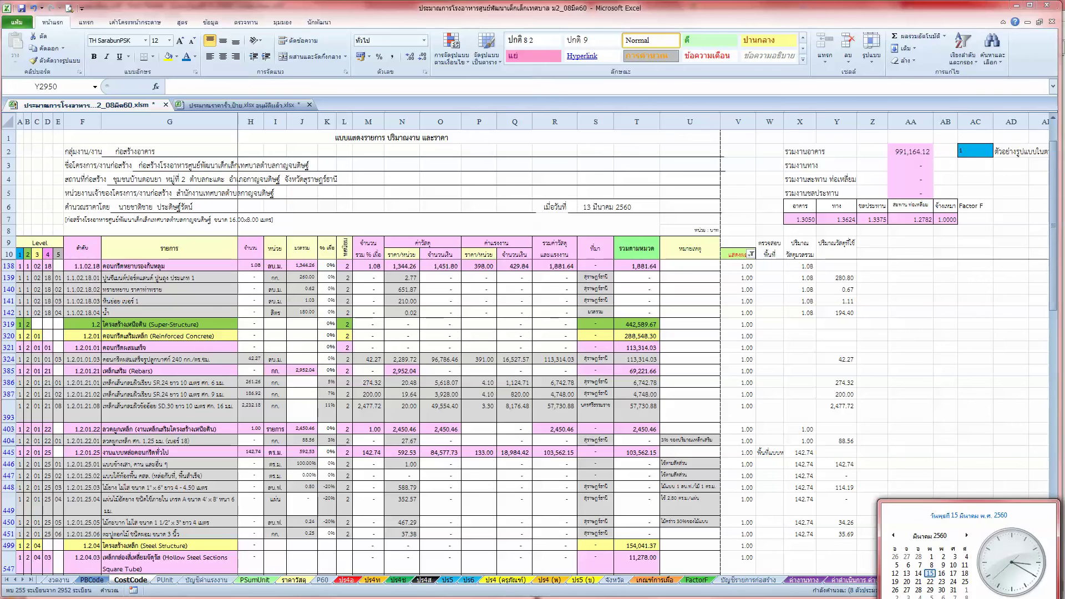
pyautogui.click(508, 428)
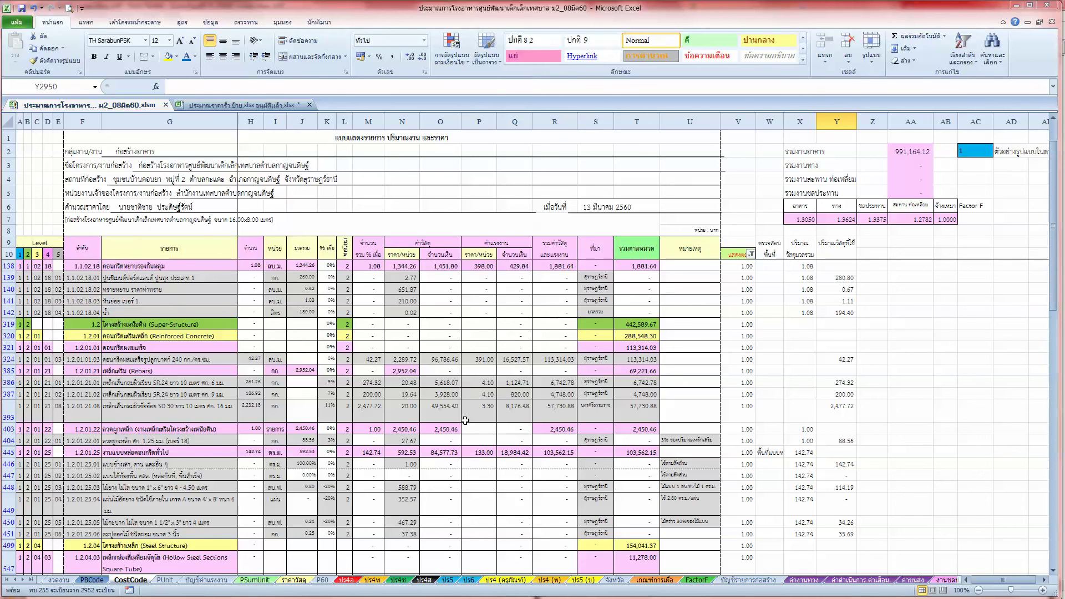
# Filter column V to 1.00, then bring up the CostCode sheet's 9-page A4 print preview
pyautogui.click(752, 255)
pyautogui.click(780, 373)
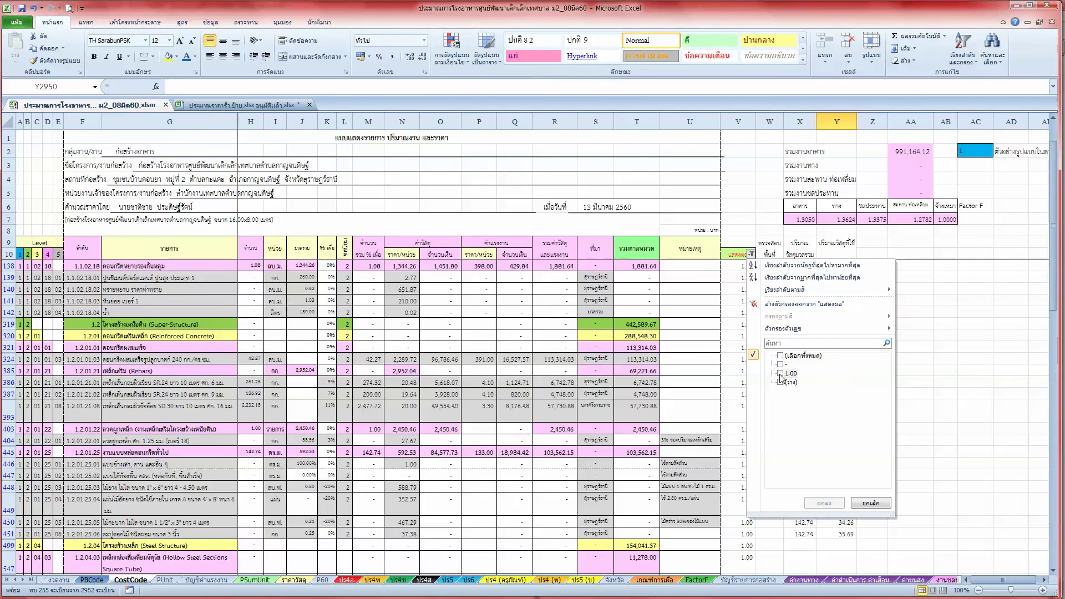
pyautogui.click(818, 502)
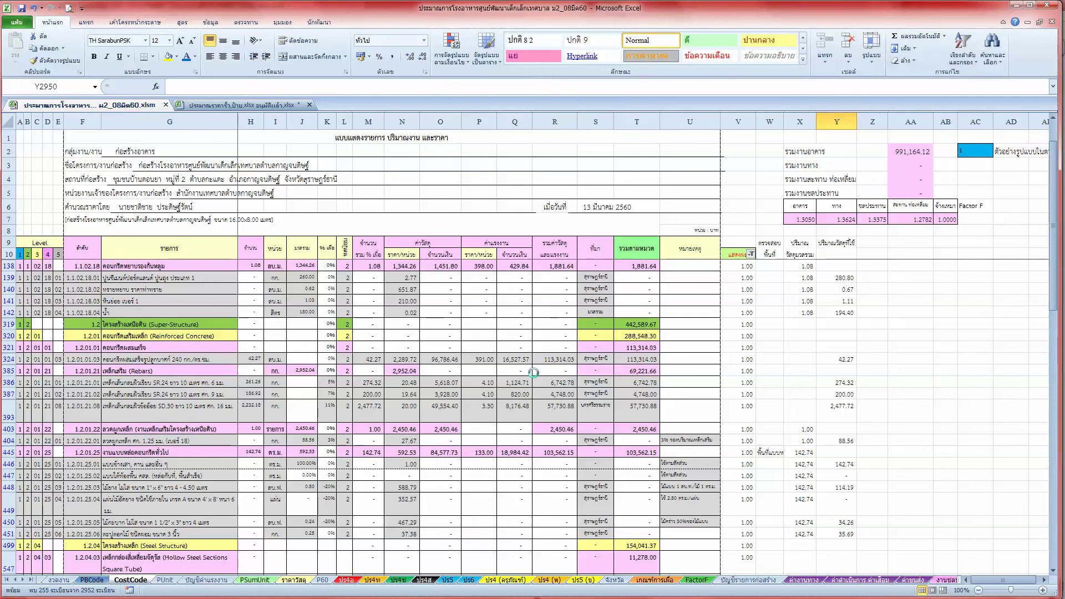
pyautogui.click(441, 336)
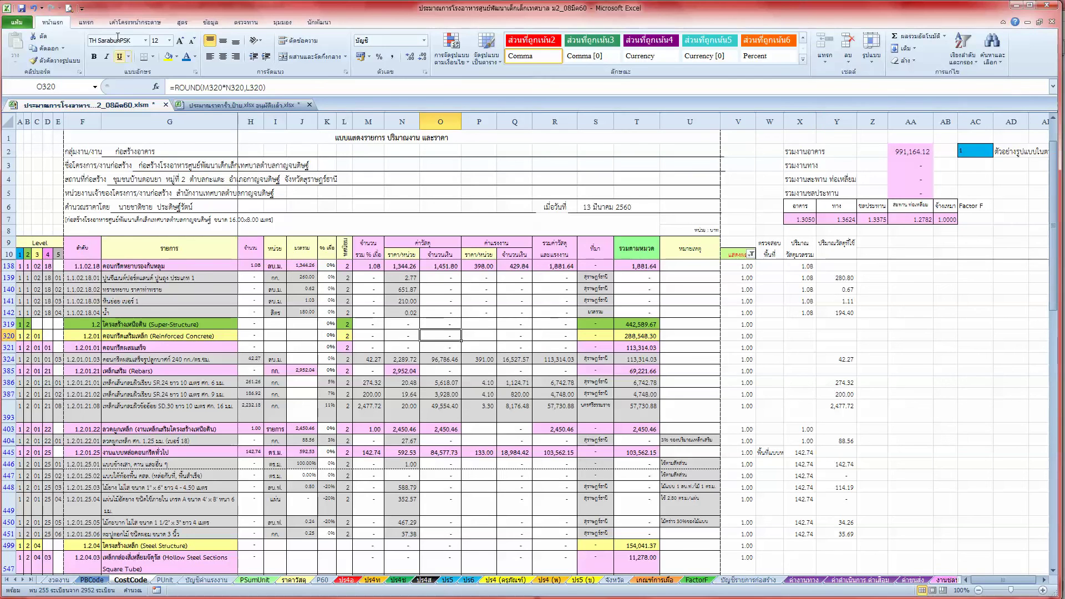
pyautogui.click(68, 8)
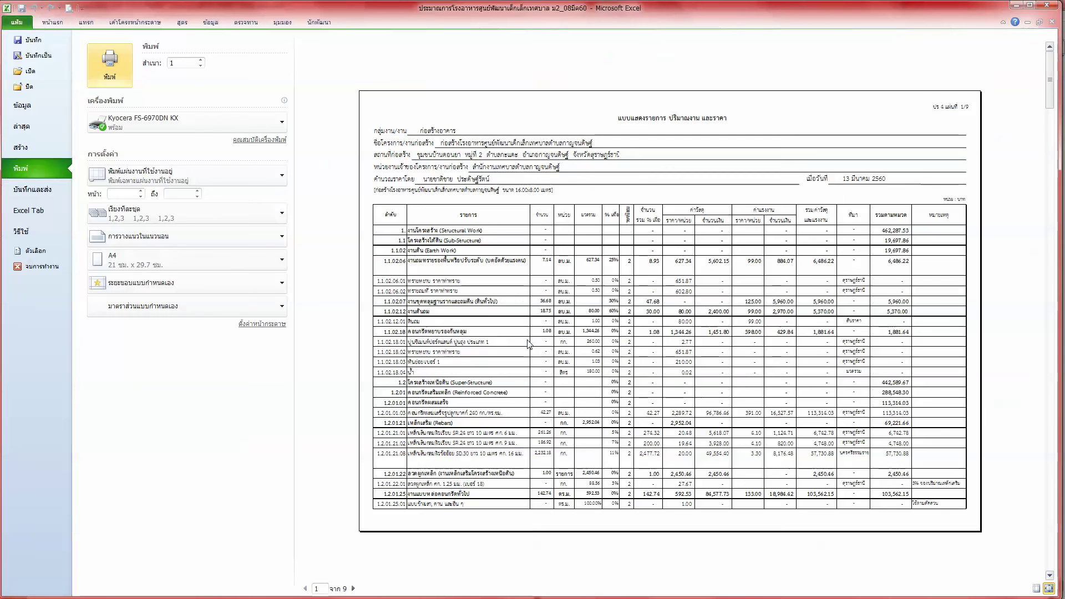
# Page through print preview pages 1–9, then return to the CostCode worksheet
pyautogui.scroll(-1, 528, 344)
pyautogui.scroll(-1, 528, 344)
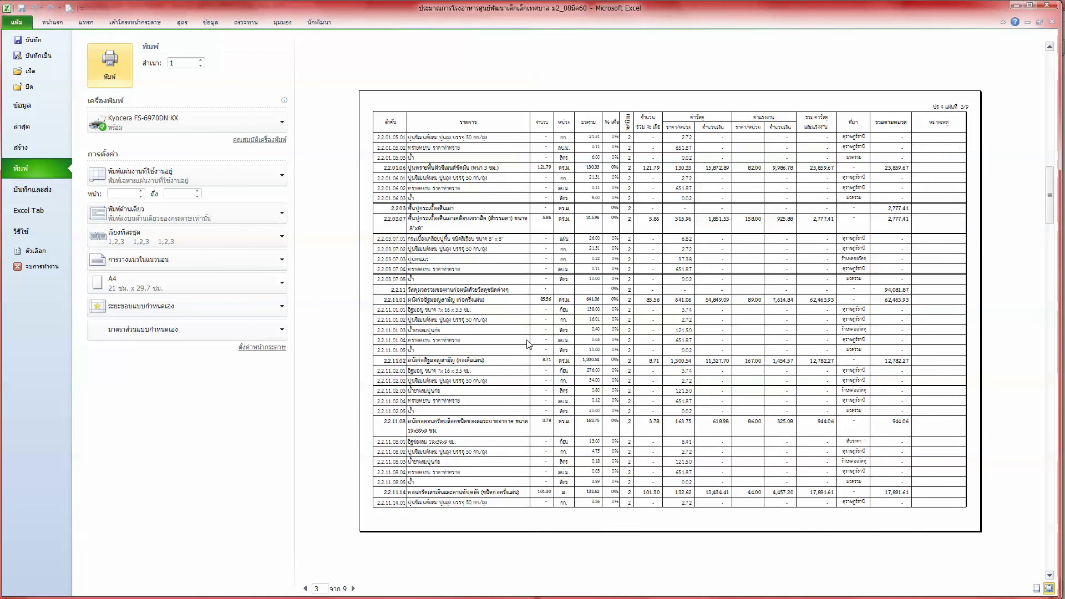
pyautogui.scroll(-1, 528, 344)
pyautogui.scroll(-1, 528, 344)
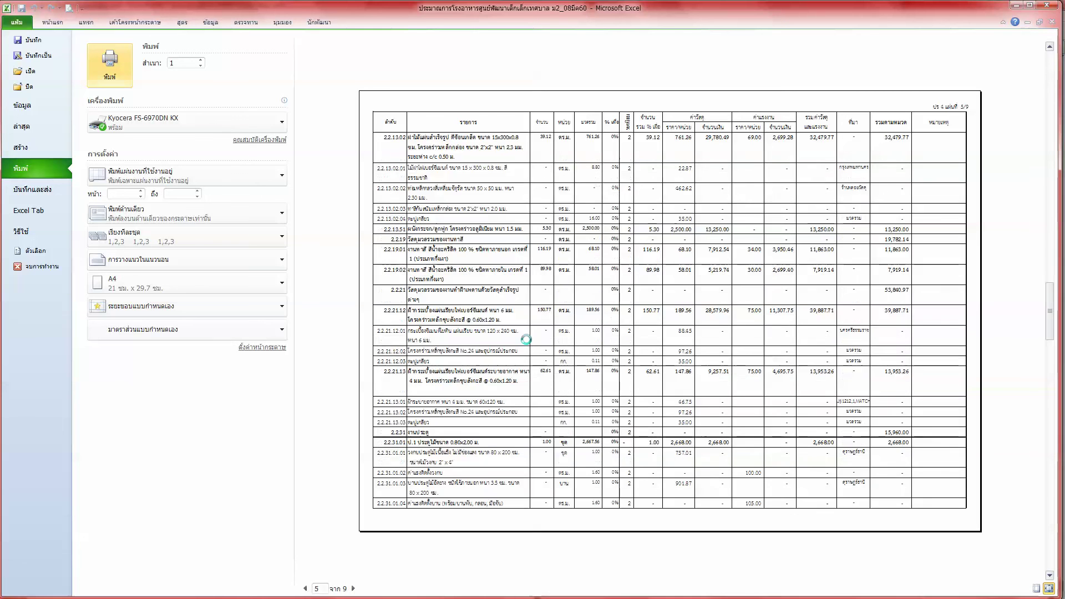
pyautogui.scroll(-1, 528, 344)
pyautogui.scroll(-2, 527, 345)
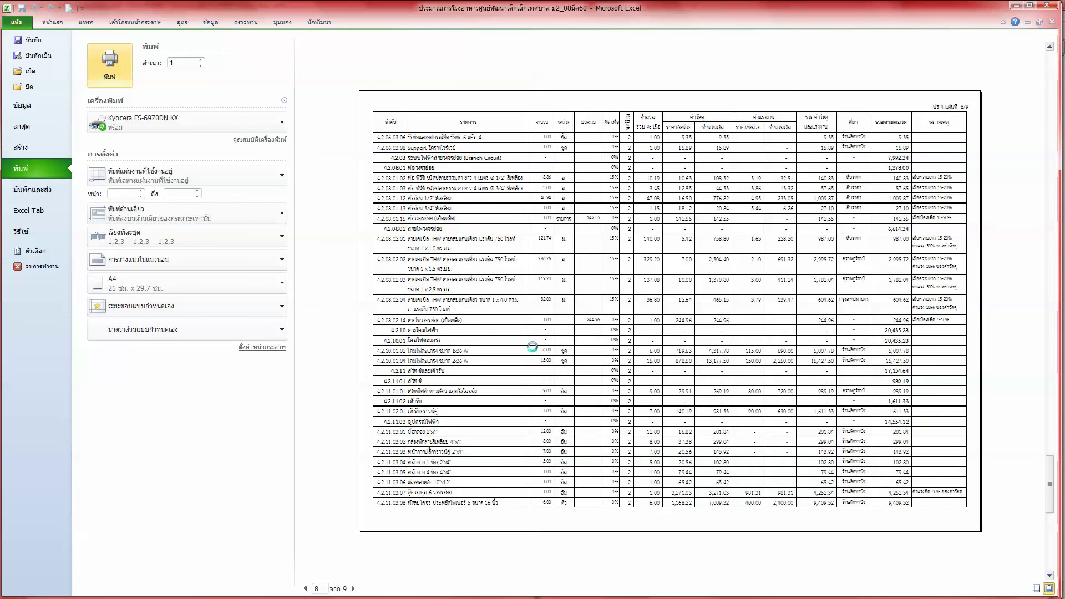
pyautogui.scroll(-1, 533, 350)
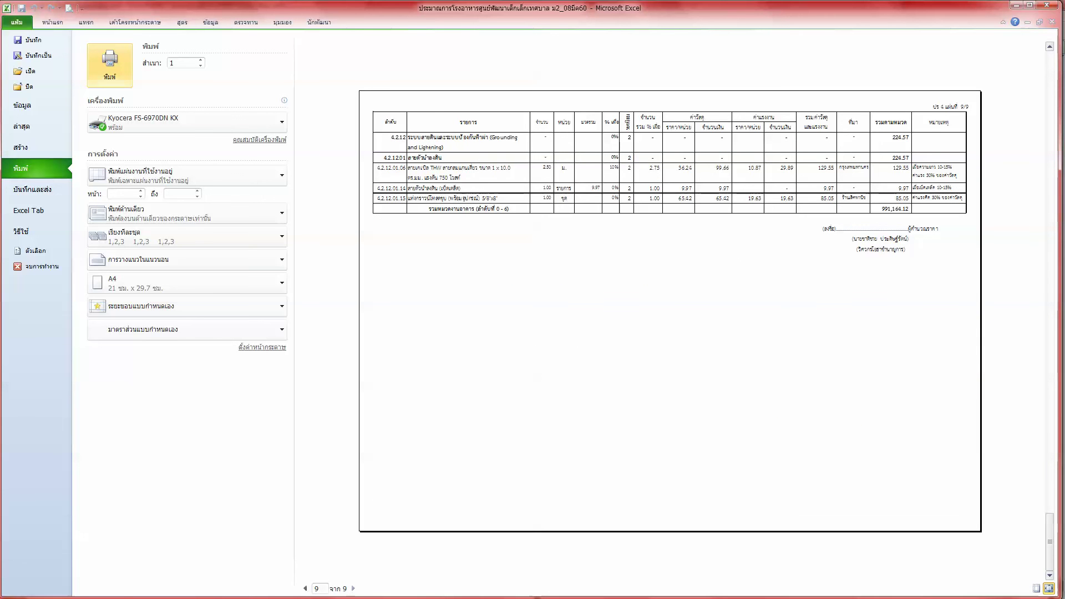
pyautogui.scroll(1, 510, 266)
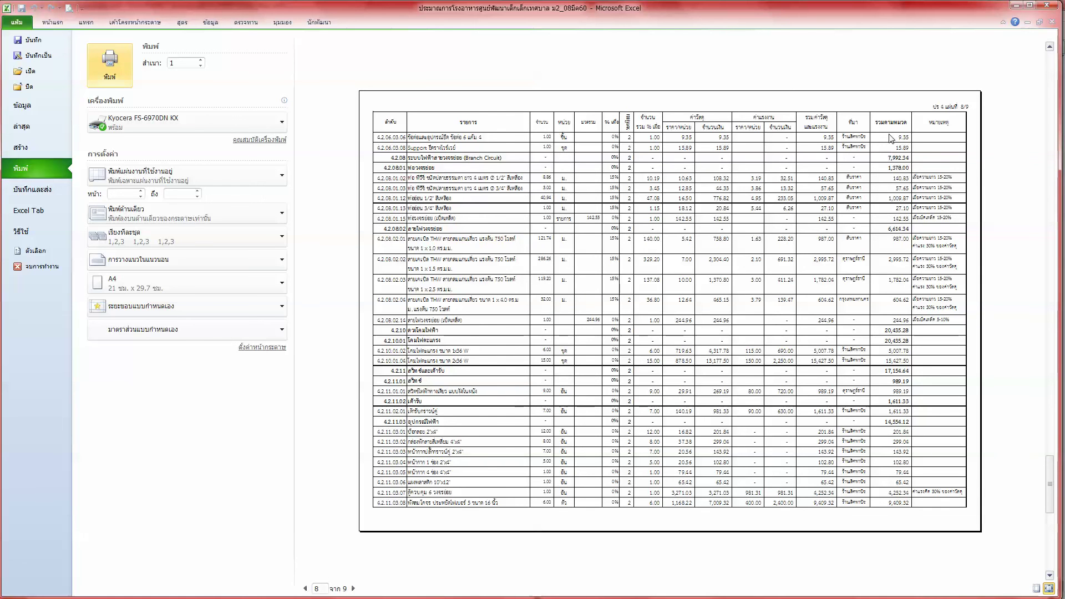
pyautogui.click(52, 22)
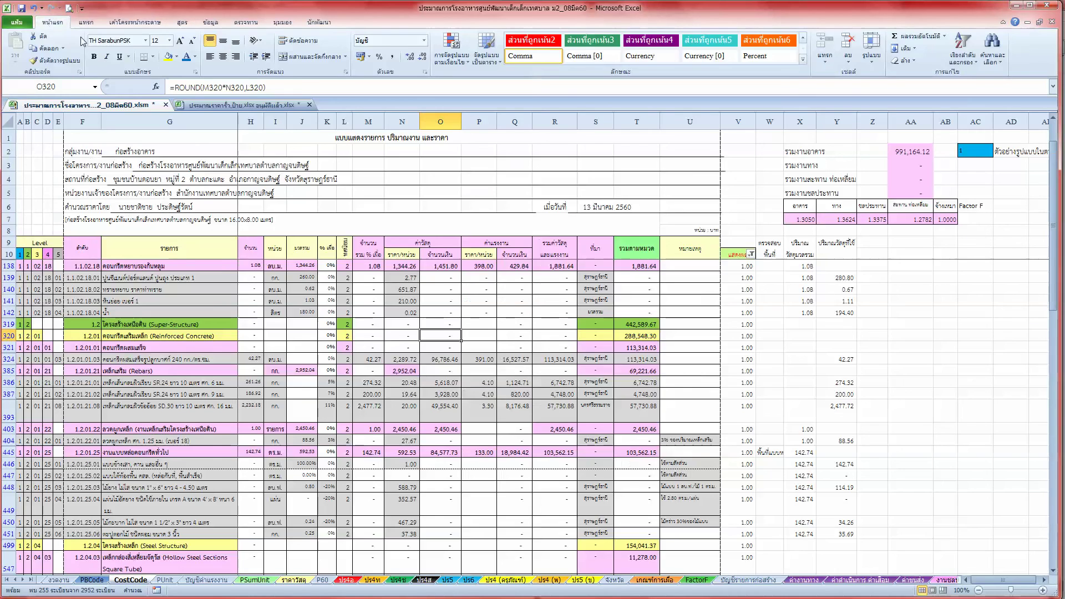
# Review the ปร5 and ปร6 summary sheets, then view FactorF showing Factor F 1.3050
pyautogui.click(638, 324)
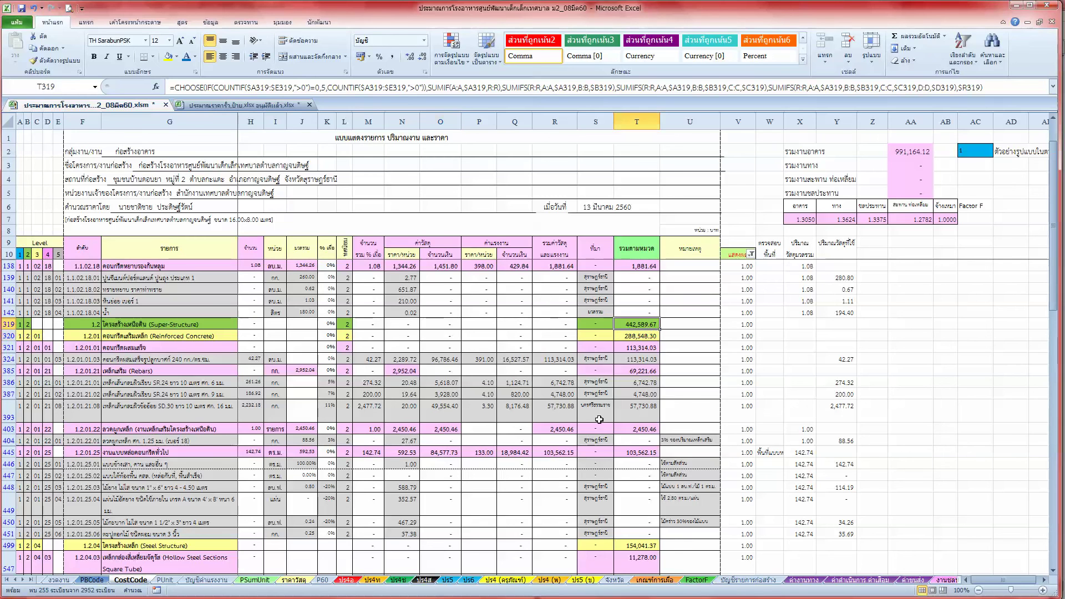
pyautogui.click(455, 580)
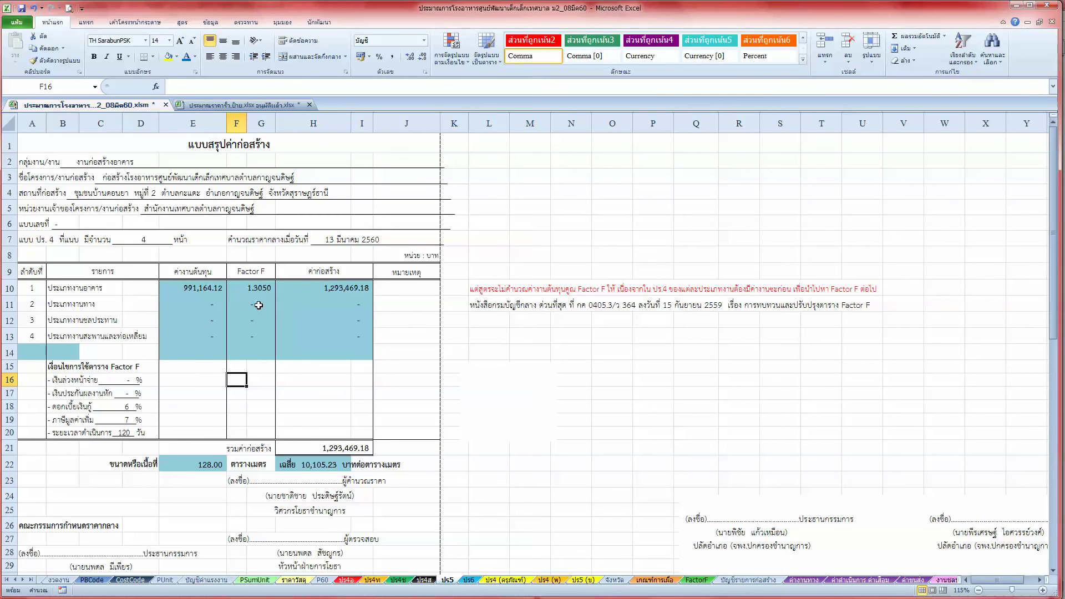
pyautogui.click(468, 580)
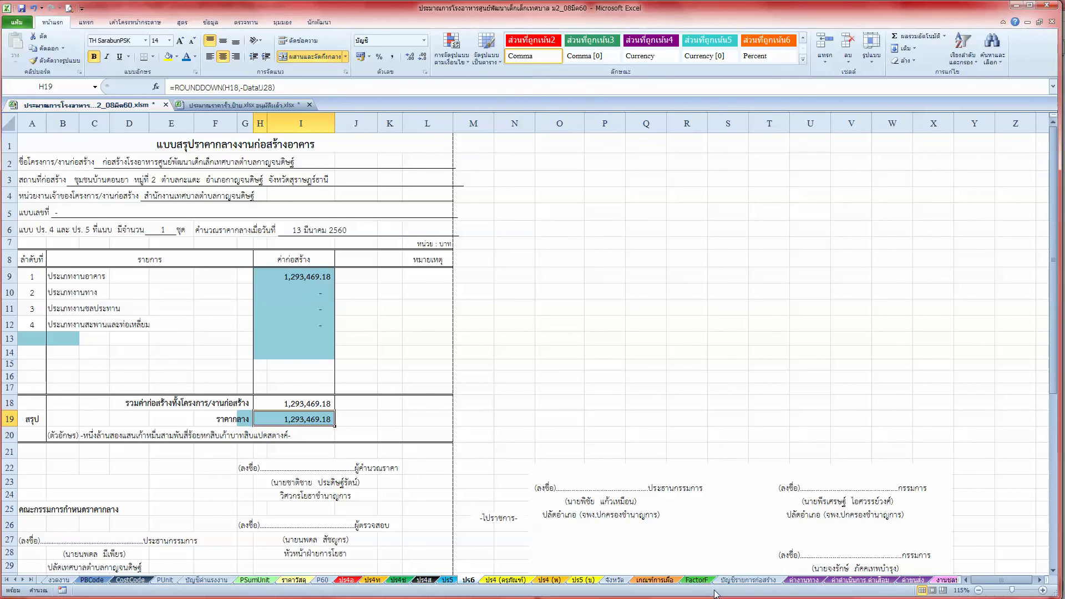
pyautogui.click(695, 580)
pyautogui.click(324, 253)
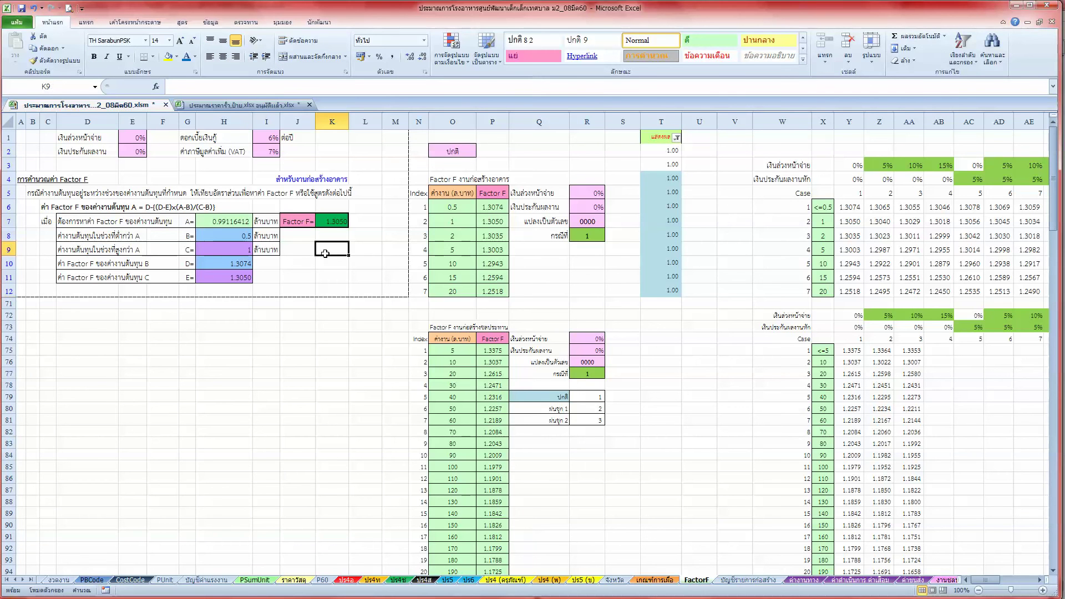
# Inspect the K7 and H9 Factor F formulas and table values 1.3035 and 1.305, then view ค่างานทาง
pyautogui.click(330, 222)
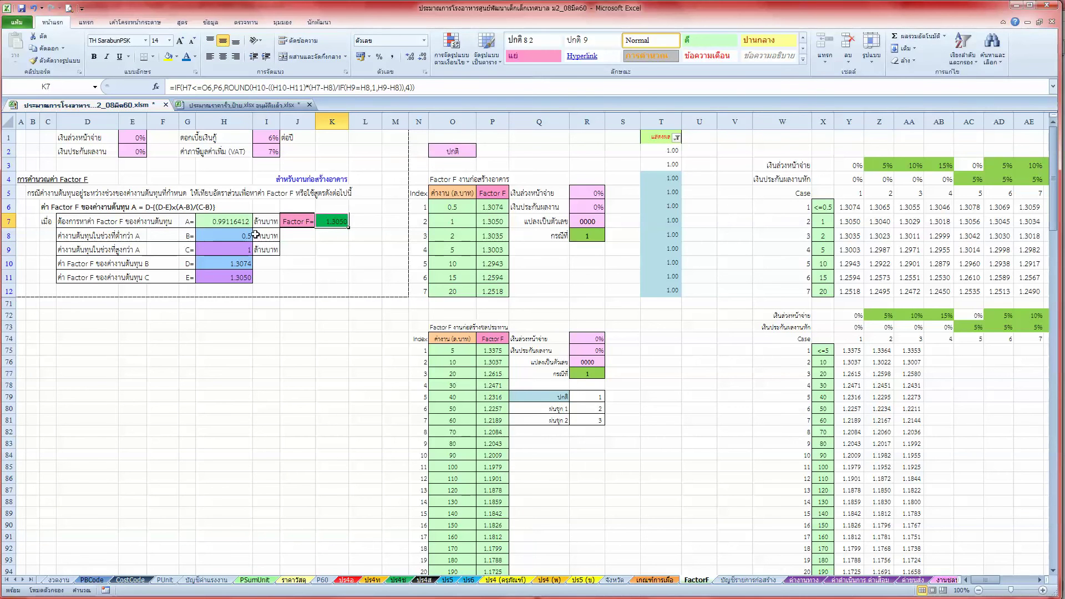
pyautogui.click(239, 240)
pyautogui.click(238, 253)
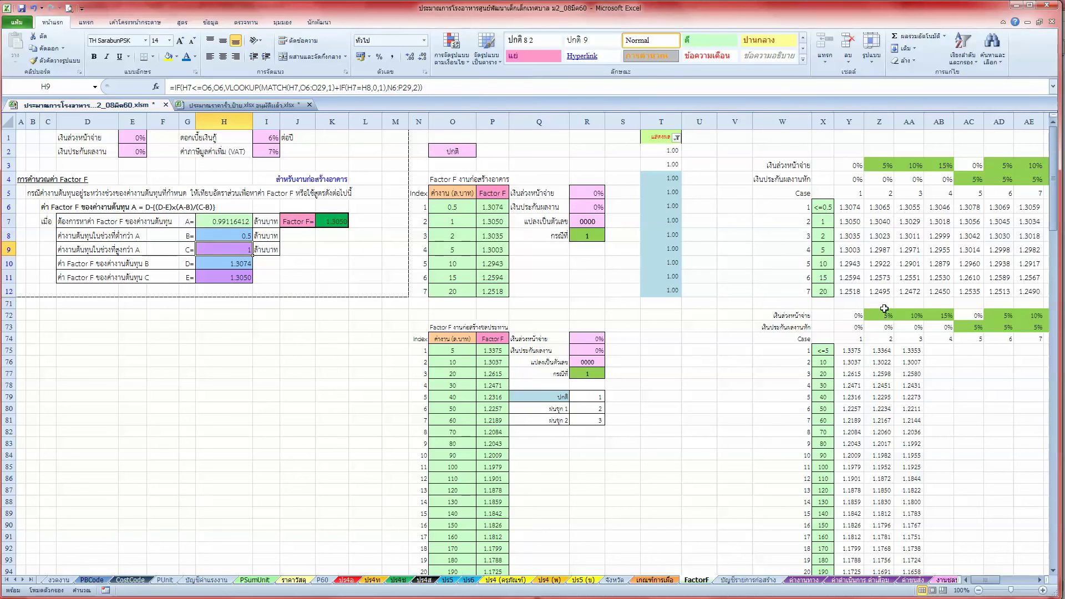
pyautogui.click(855, 236)
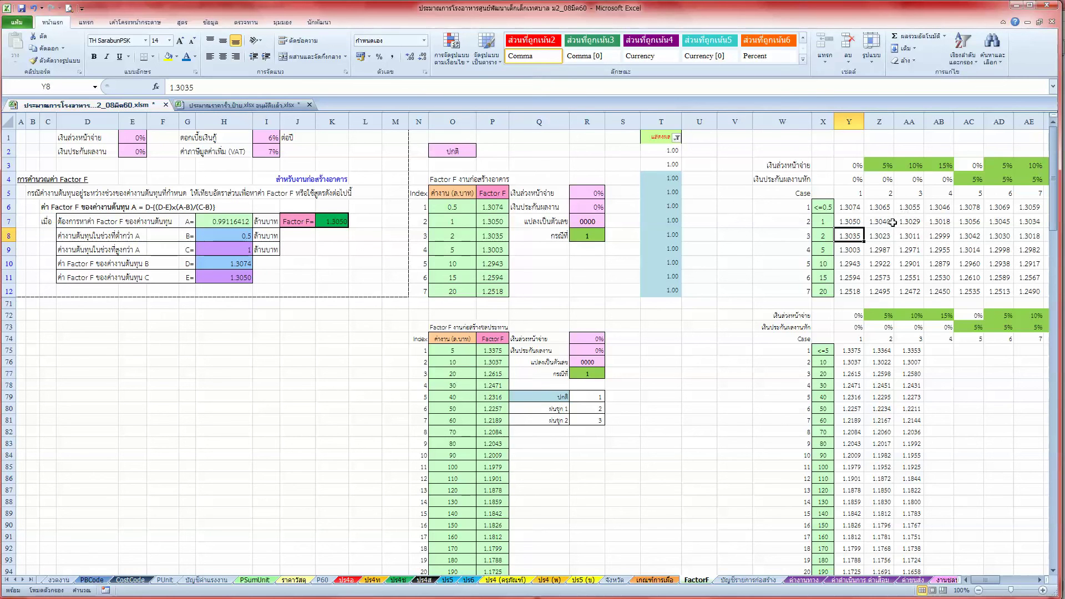
pyautogui.click(857, 208)
pyautogui.click(855, 222)
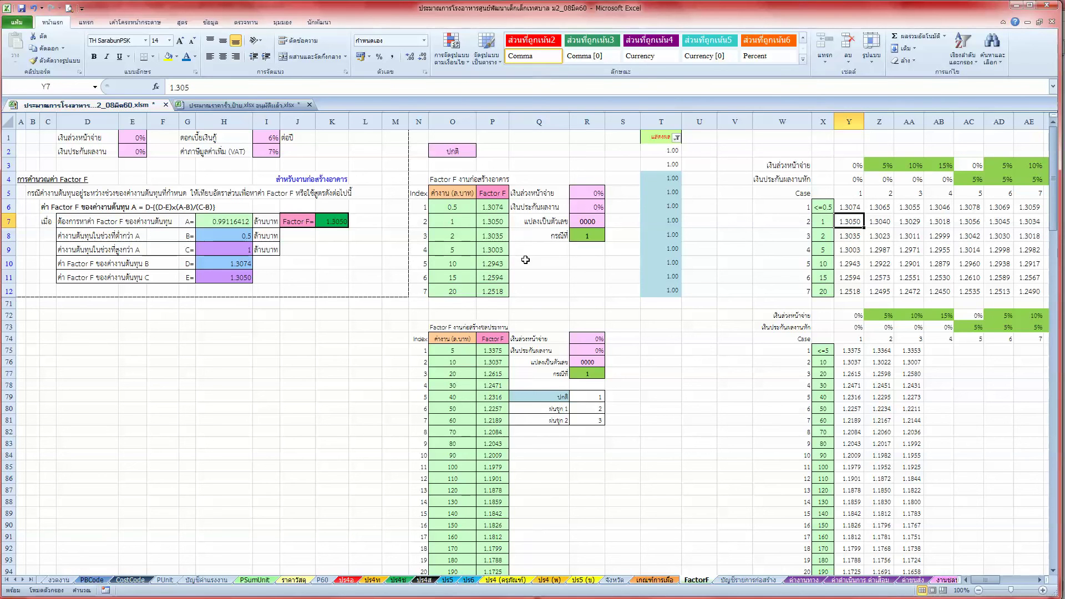
pyautogui.click(331, 224)
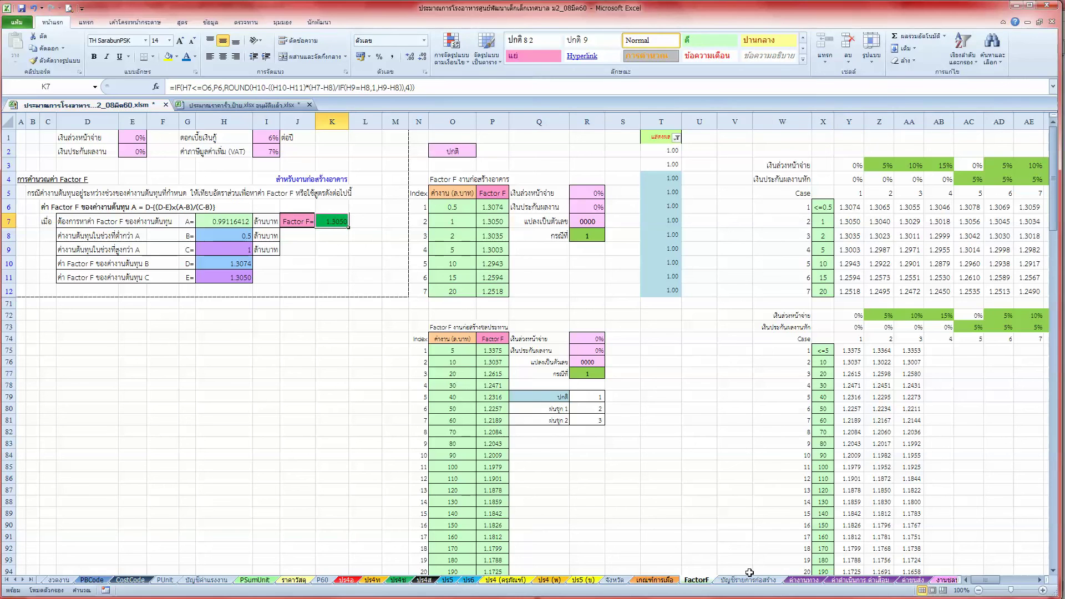
pyautogui.click(804, 580)
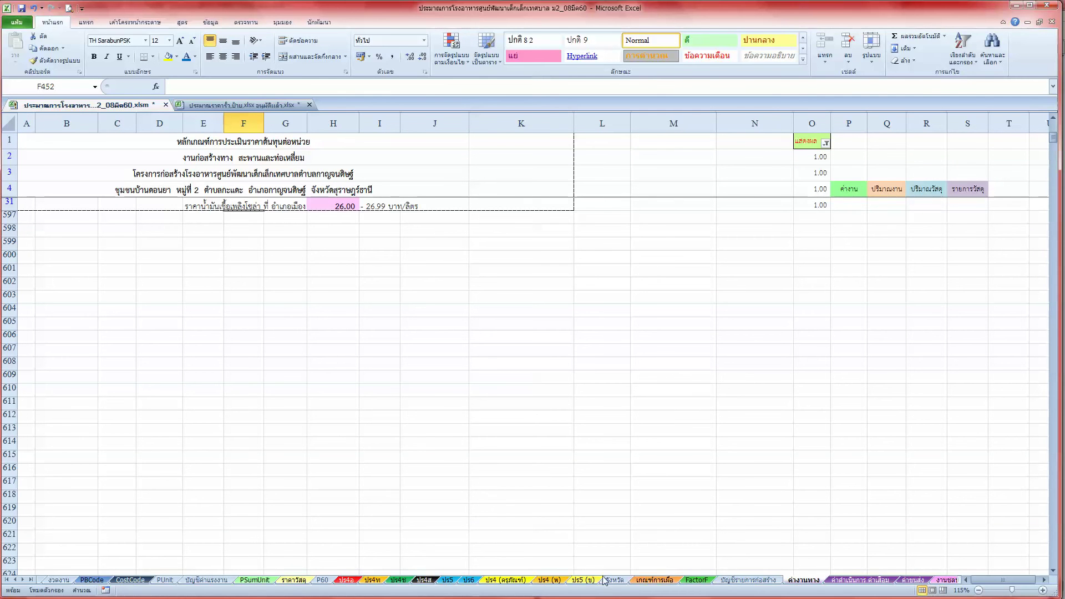
# Browse the CostCode, ปร4อ, Data and following worksheets, ending back on ปร4อ
pyautogui.click(116, 582)
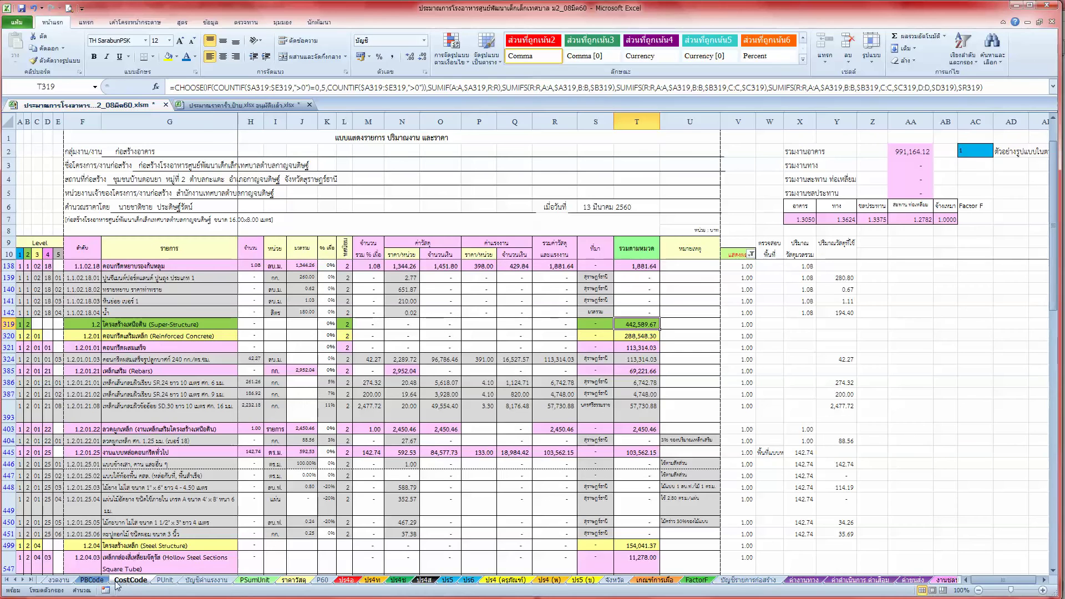
pyautogui.click(347, 581)
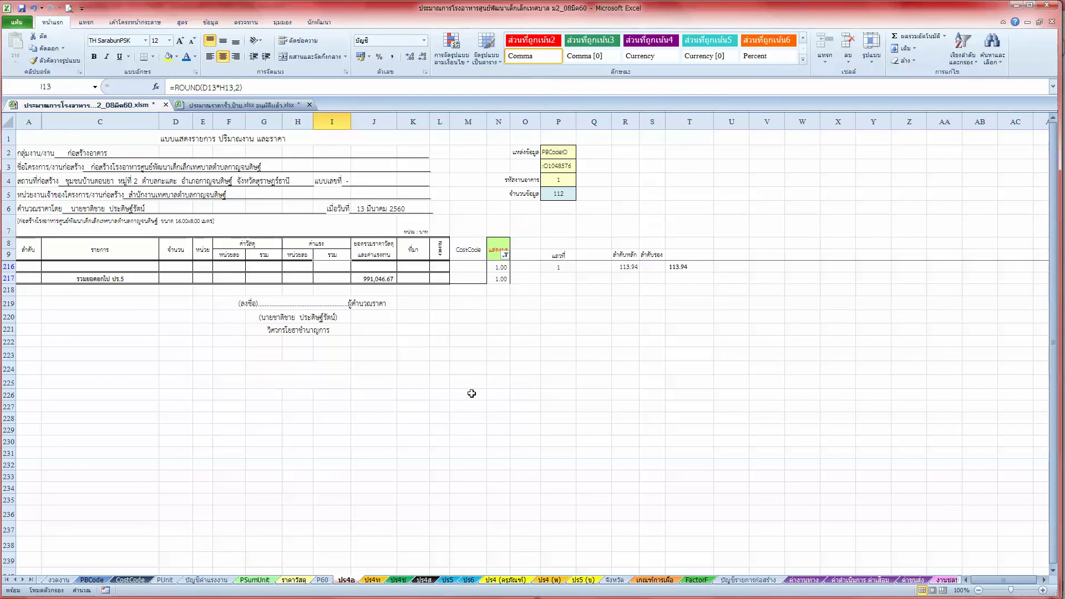
pyautogui.click(399, 267)
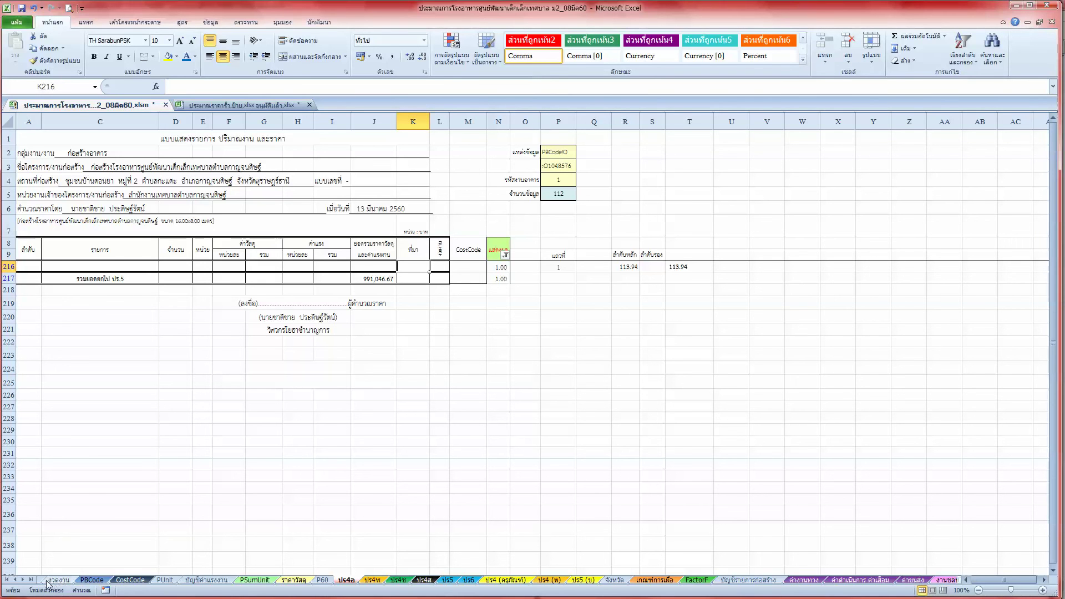
pyautogui.click(7, 580)
pyautogui.click(74, 580)
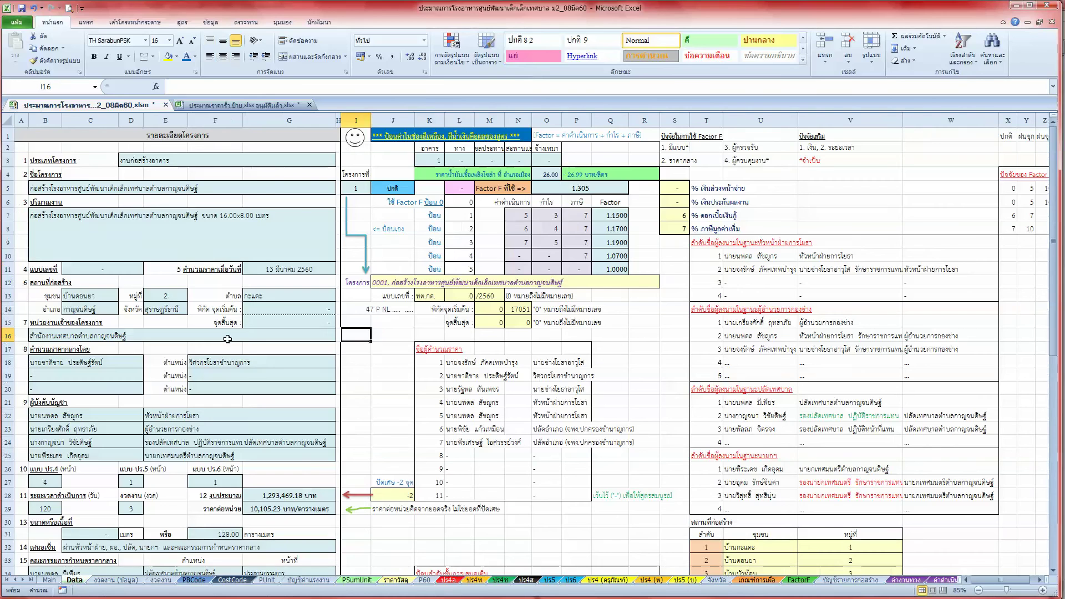
pyautogui.click(363, 162)
pyautogui.hotkey('ctrl', 'pagedown')
pyautogui.hotkey('ctrl', 'pagedown')
pyautogui.hotkey('ctrl', 'pagedown')
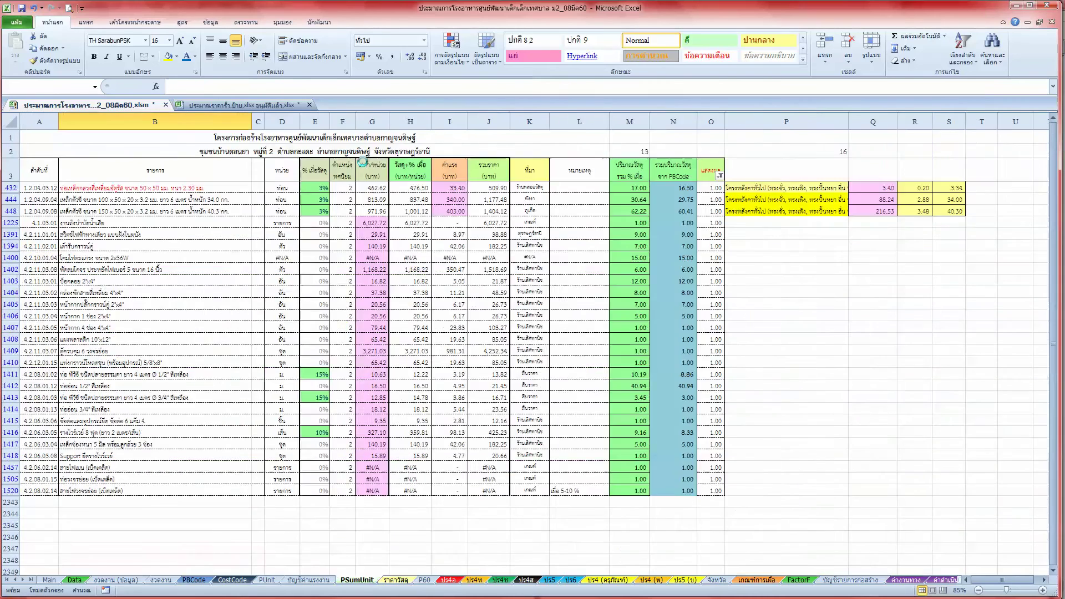
pyautogui.hotkey('ctrl', 'pagedown')
pyautogui.hotkey('ctrl', 'pagedown')
pyautogui.hotkey('ctrl', 'pagedown')
pyautogui.hotkey('ctrl', 'pagedown')
pyautogui.hotkey('ctrl', 'pagedown')
pyautogui.hotkey('ctrl', 'pagedown')
pyautogui.hotkey('ctrl', 'pagedown')
pyautogui.hotkey('ctrl', 'pagedown')
pyautogui.hotkey('ctrl', 'pagedown')
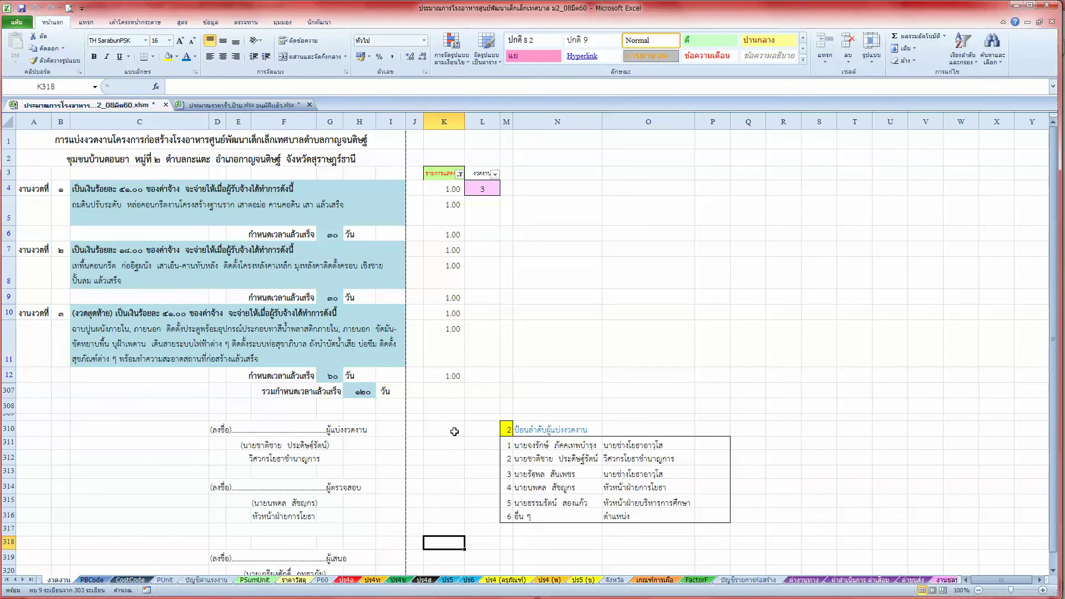
pyautogui.click(346, 580)
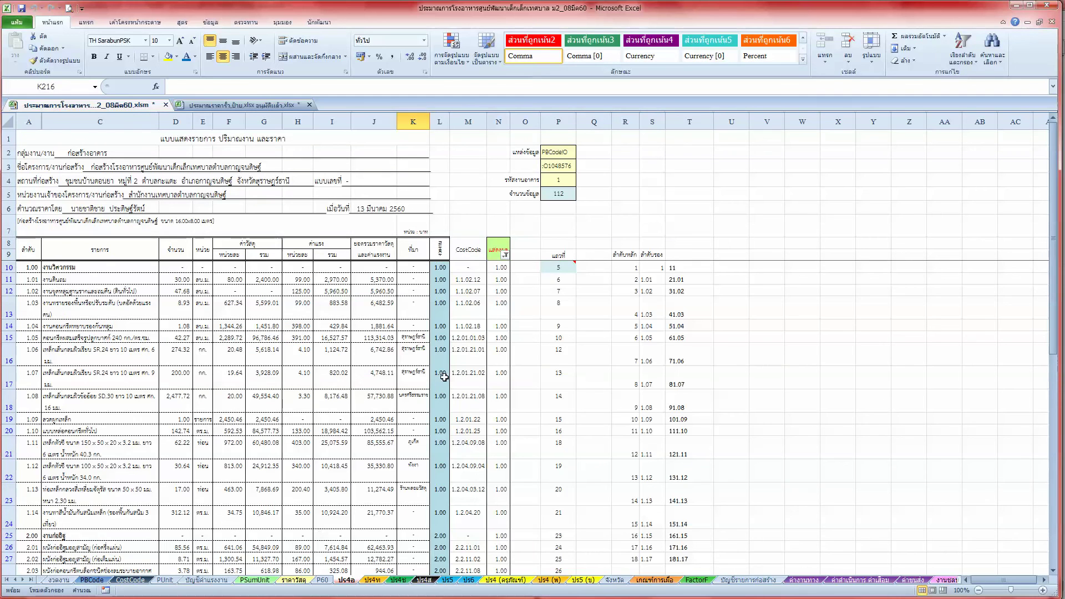
# Check the status-bar sum of L25:L51 and the L51–L52 formulas on ปร4อ, then view งวดงาน
pyautogui.click(444, 280)
pyautogui.scroll(-2, 442, 310)
pyautogui.scroll(-2, 443, 344)
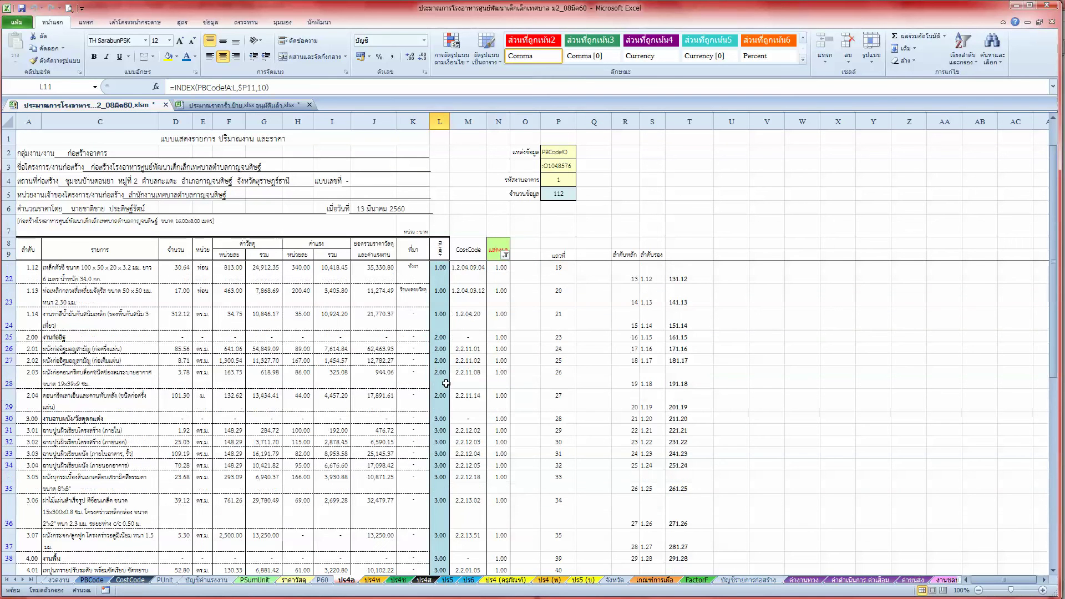
pyautogui.moveTo(439, 337); pyautogui.dragTo(440, 419)
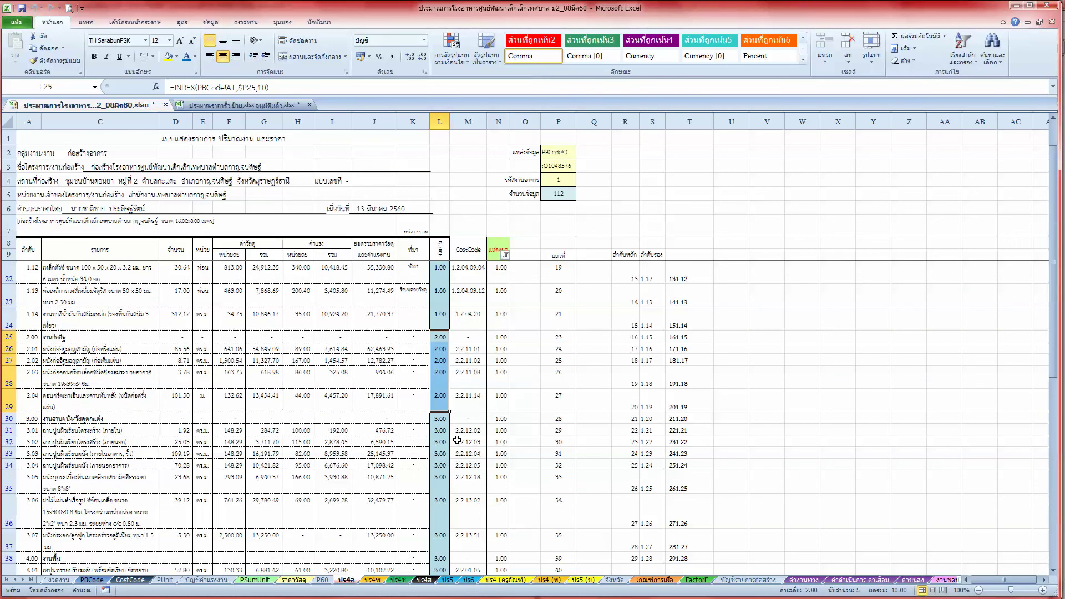
pyautogui.scroll(-1, 441, 406)
pyautogui.moveTo(438, 348)
pyautogui.mouseDown()
pyautogui.moveTo(435, 584)
pyautogui.moveTo(438, 541)
pyautogui.mouseUp()
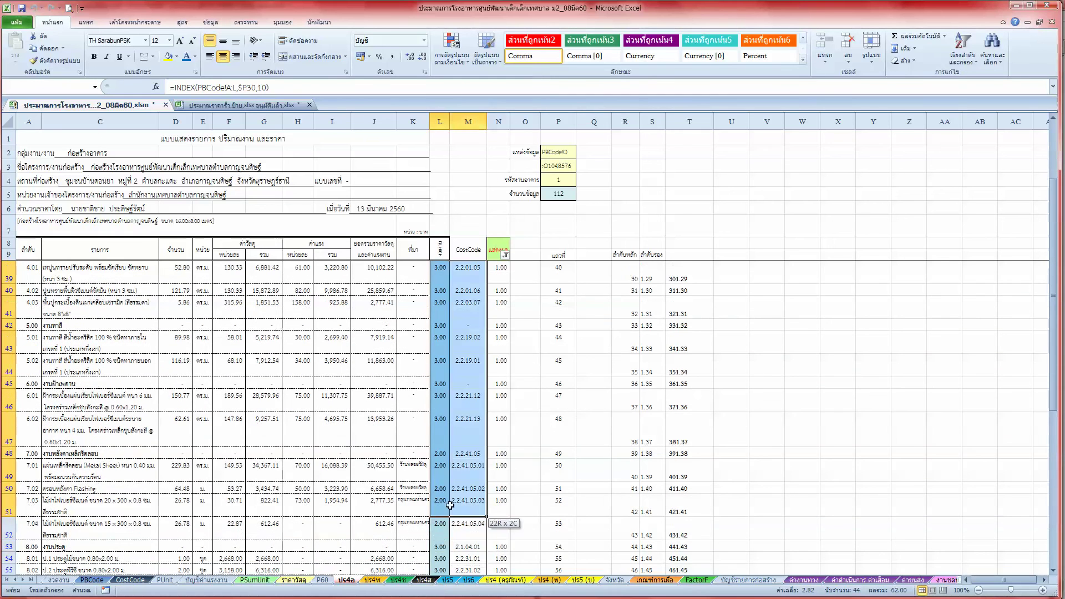
pyautogui.scroll(-4, 448, 496)
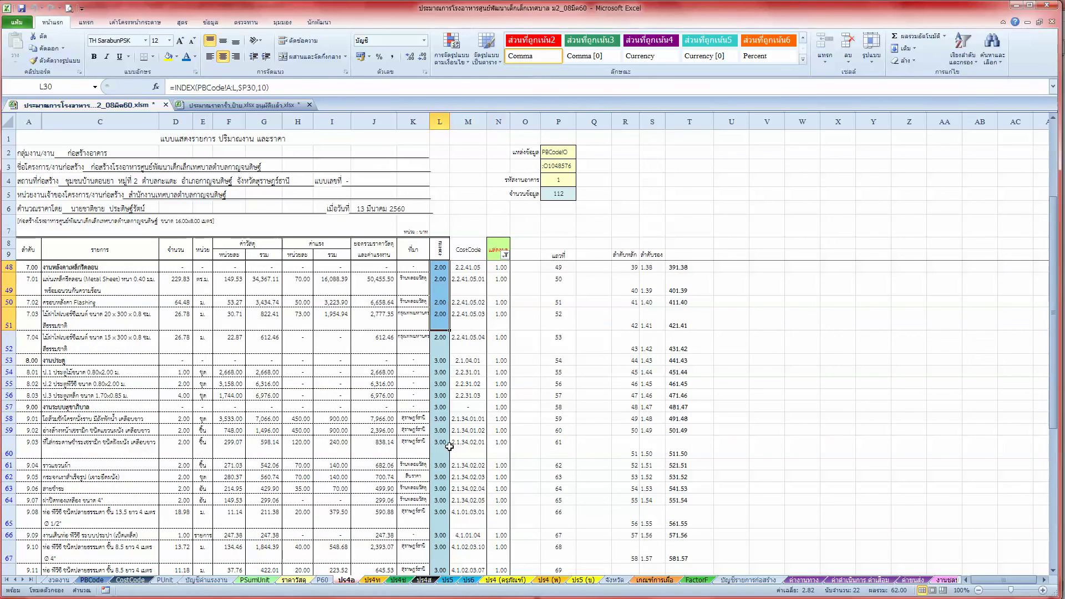
pyautogui.click(440, 348)
pyautogui.click(444, 313)
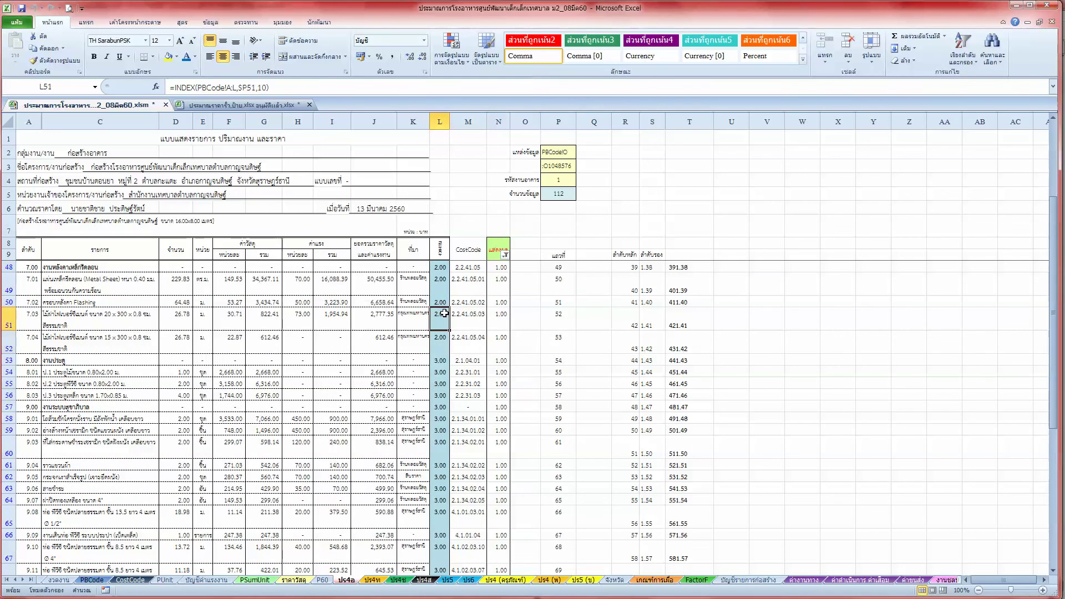
pyautogui.click(444, 338)
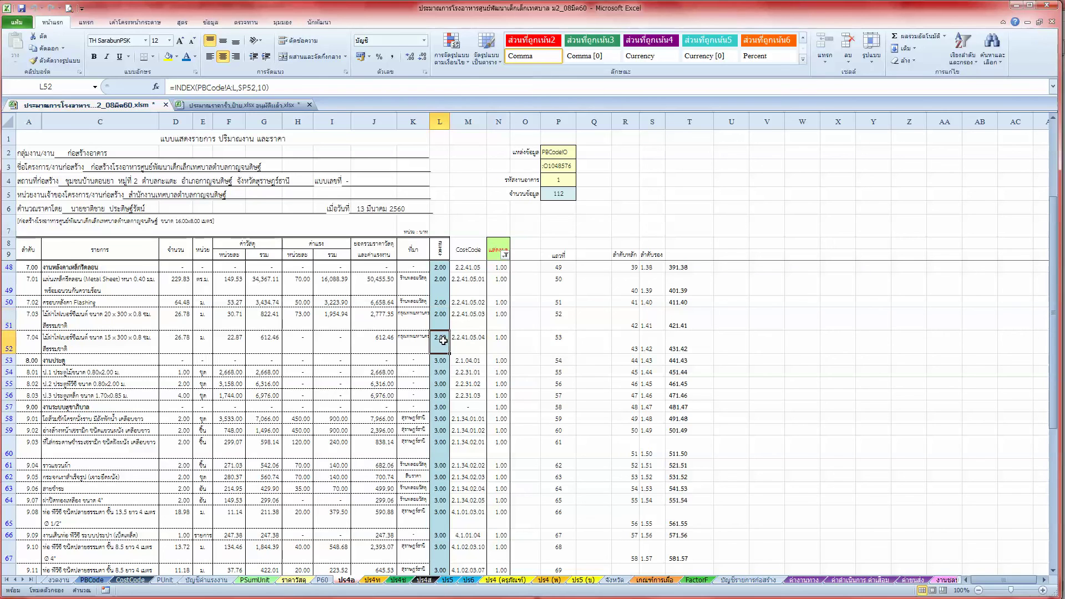
pyautogui.click(56, 581)
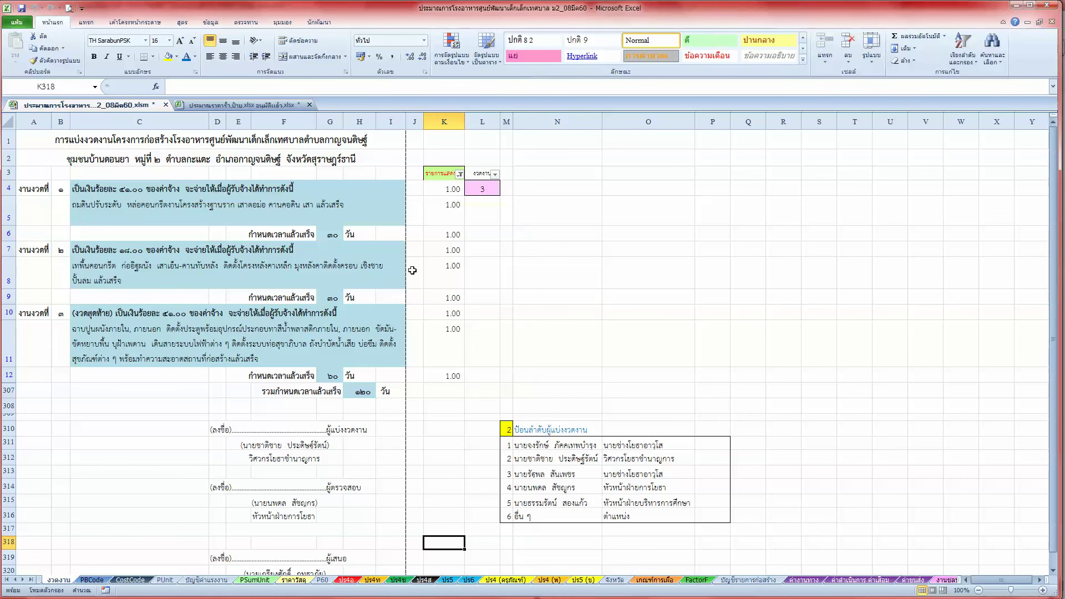
# Inspect the H307 duration, C5 installment amount and J1 grand total formulas
pyautogui.click(356, 392)
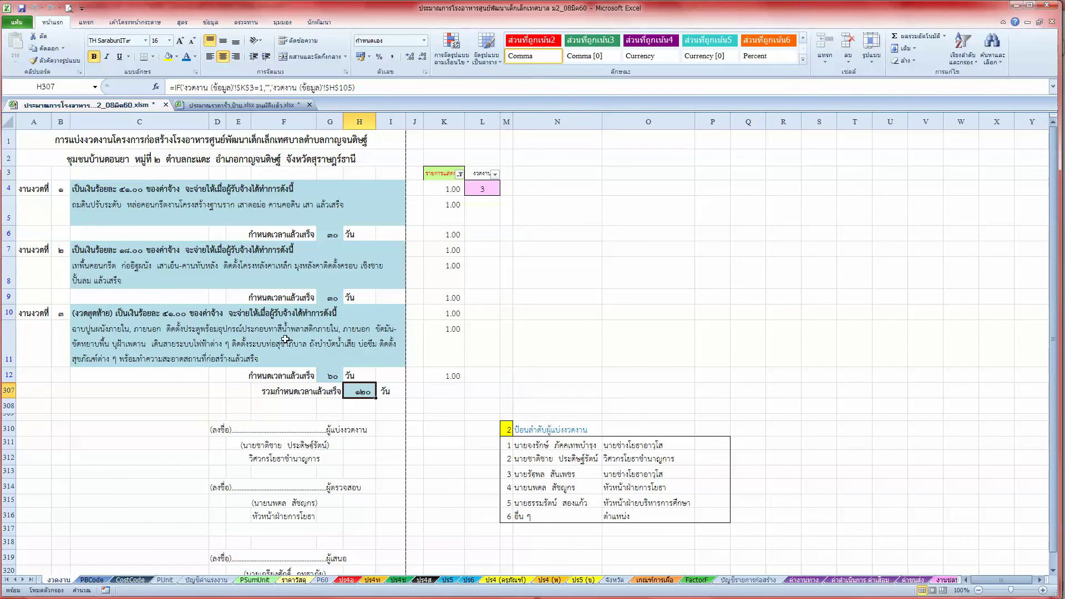
pyautogui.click(16, 580)
pyautogui.click(71, 581)
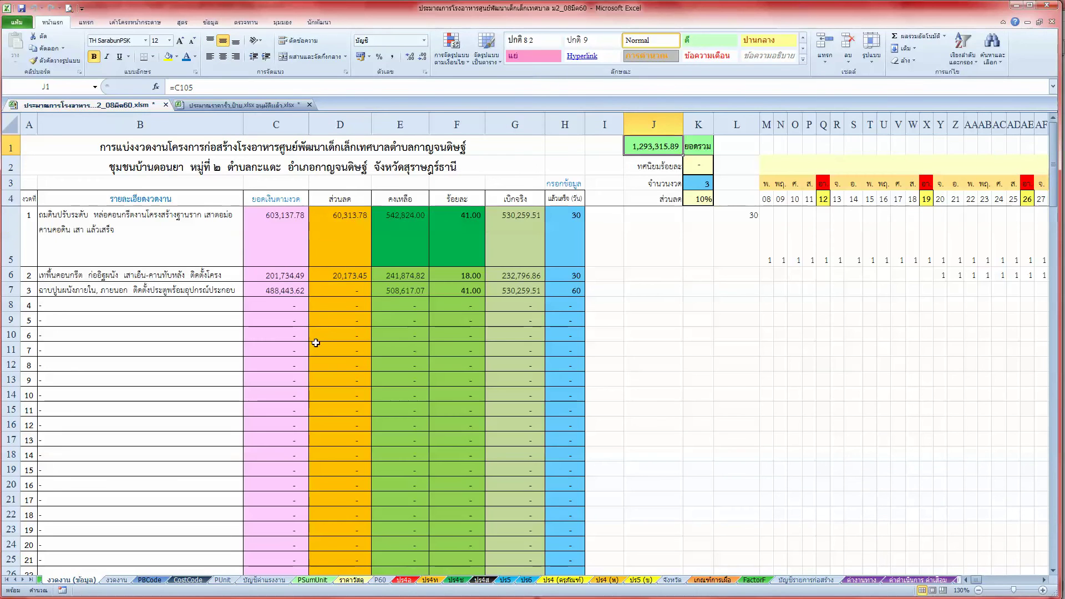
pyautogui.click(291, 234)
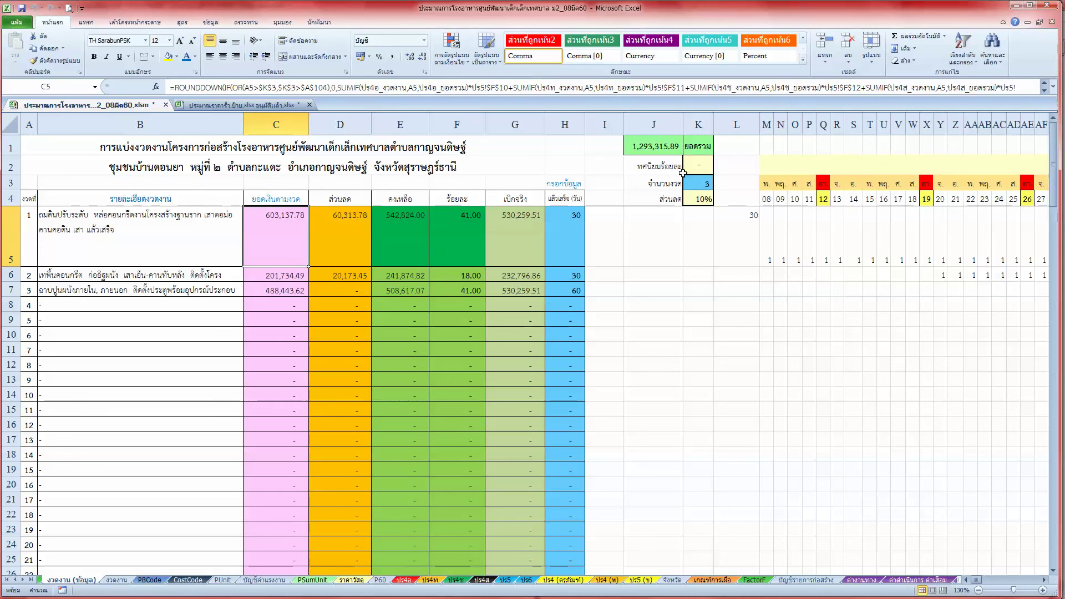
pyautogui.click(654, 141)
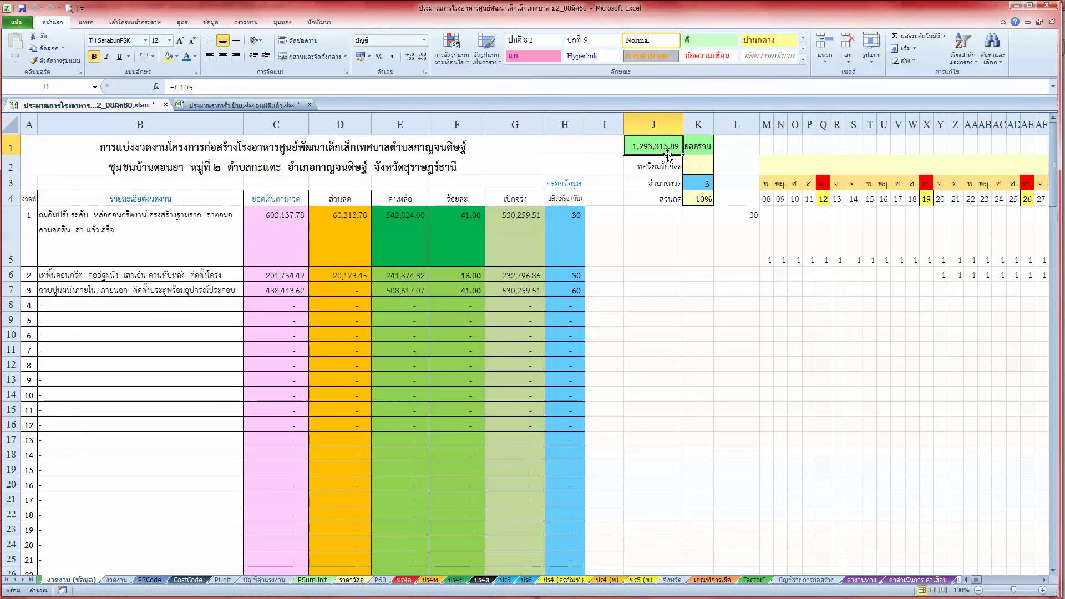
# Check the F5 percentage formula and the installment description formulas down to C10
pyautogui.click(525, 580)
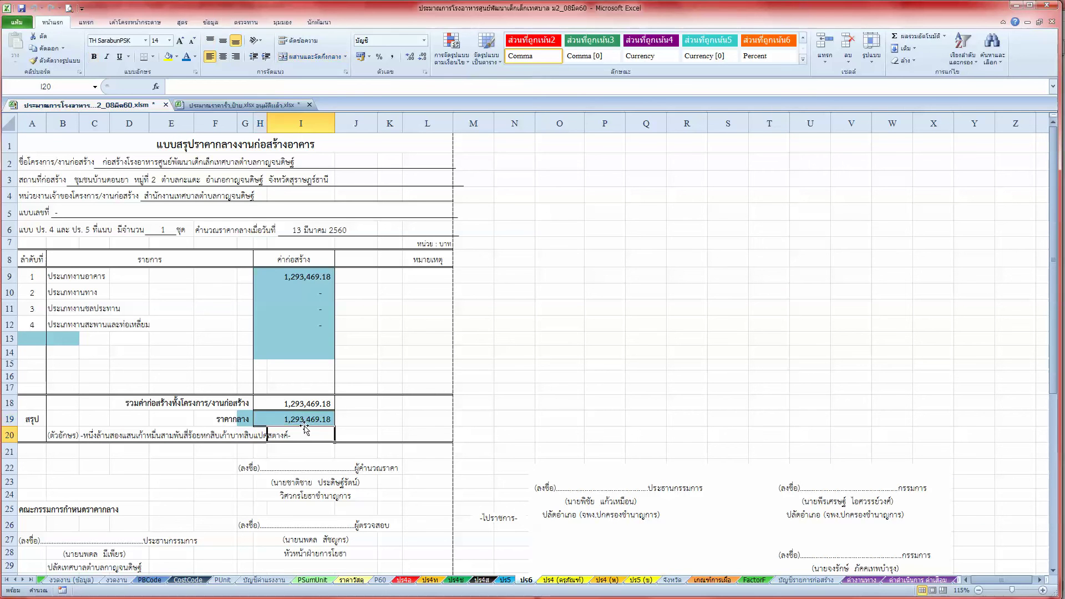
pyautogui.click(41, 582)
pyautogui.click(15, 580)
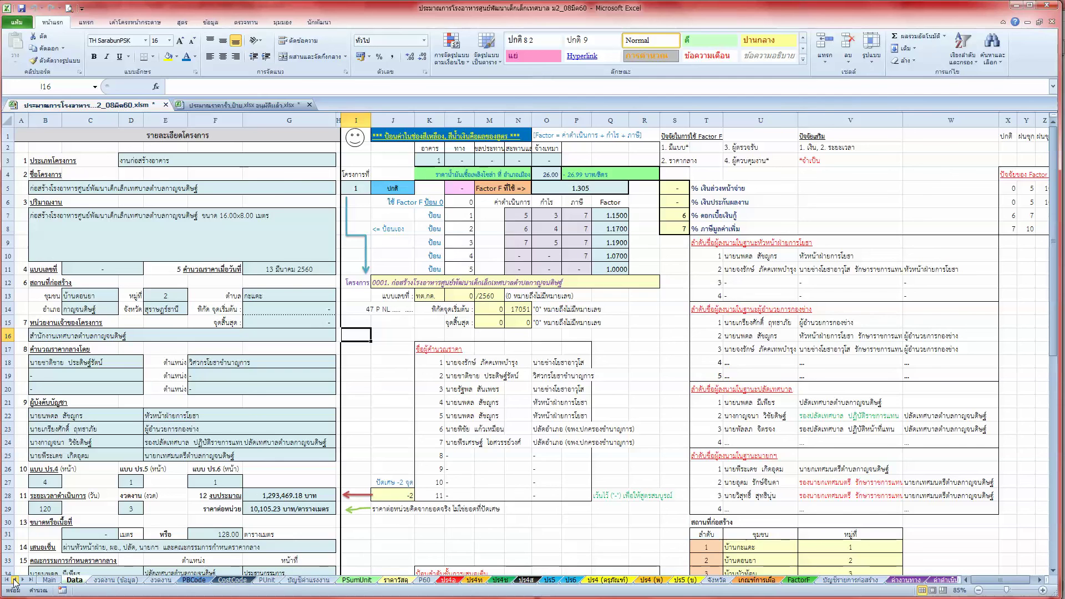
pyautogui.click(117, 580)
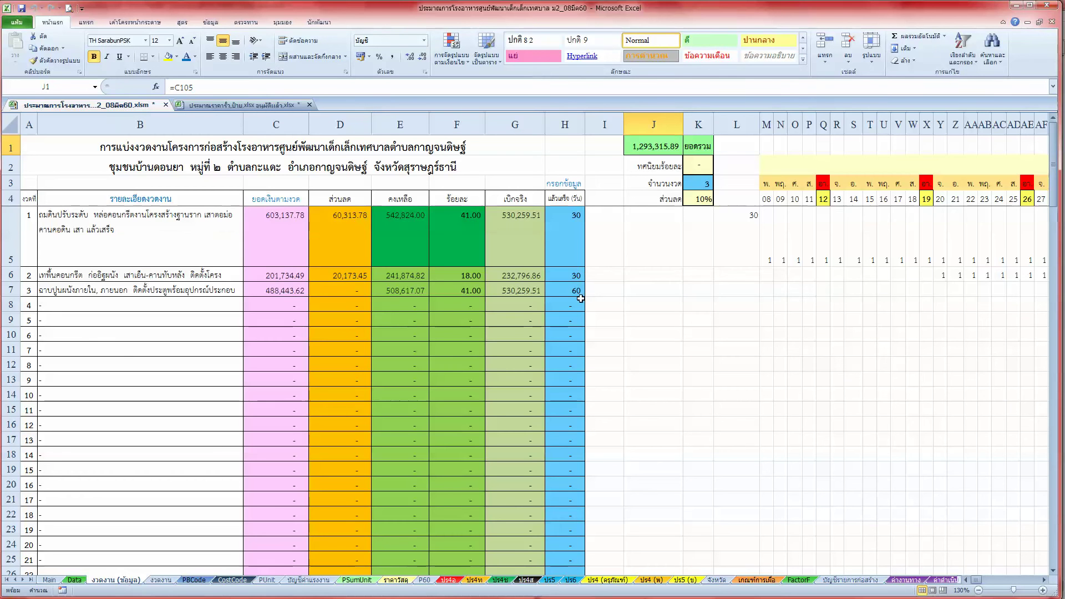
pyautogui.click(458, 230)
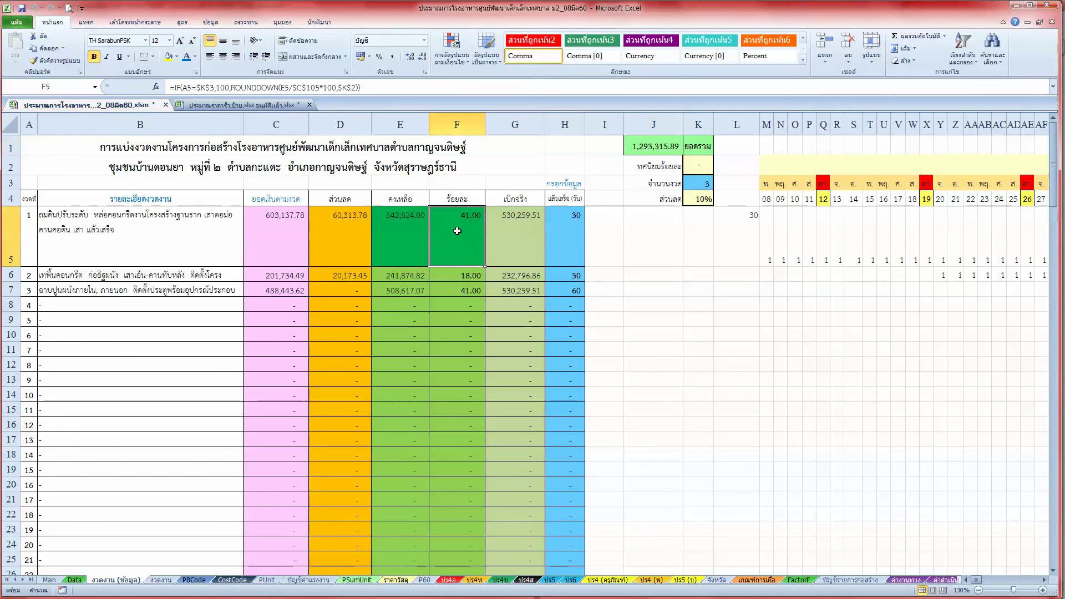
pyautogui.click(161, 580)
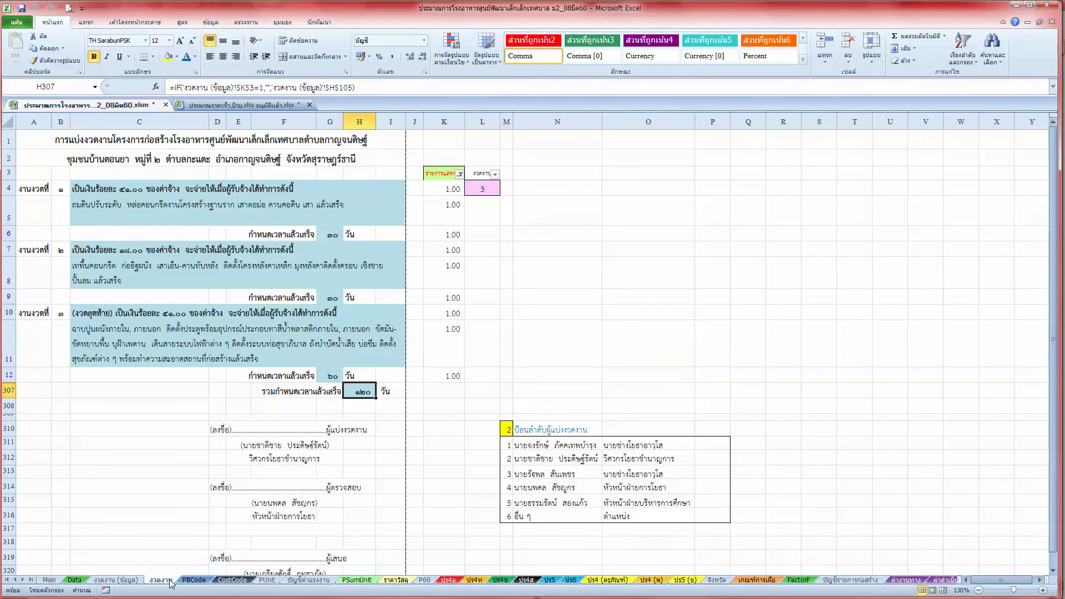
pyautogui.click(131, 193)
pyautogui.click(122, 259)
pyautogui.click(124, 313)
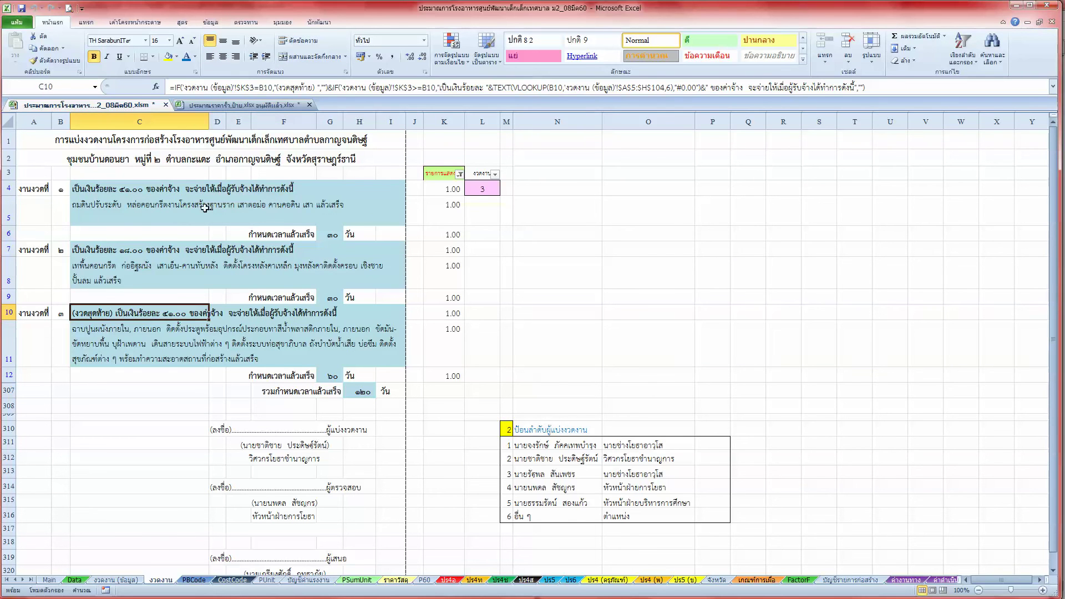
pyautogui.click(116, 580)
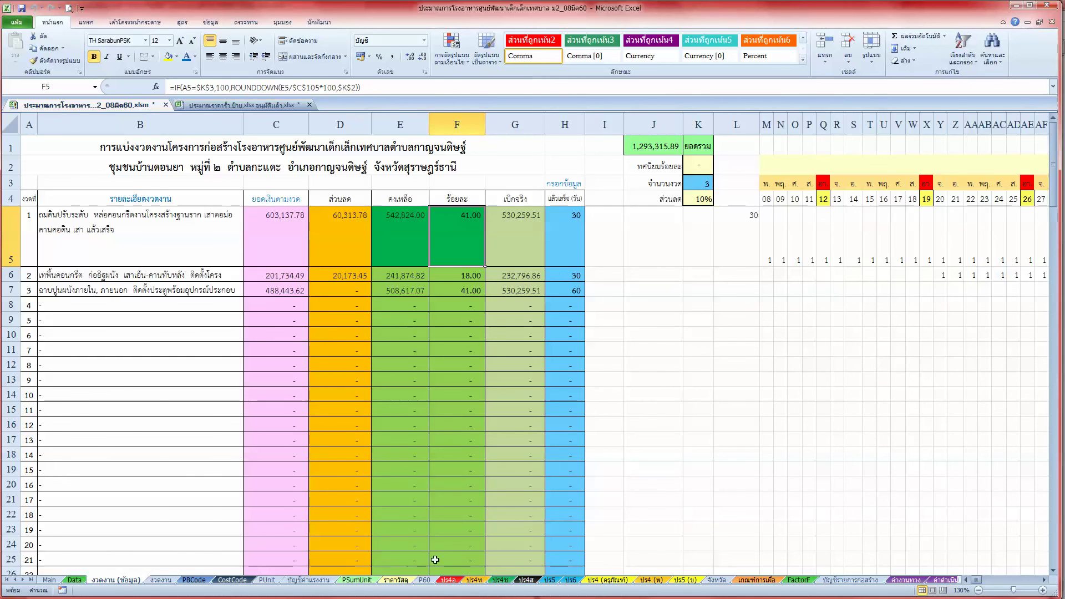
# On ปร4อ, check the row 217 SUMIF total of 991,046.67 in J217
pyautogui.click(451, 580)
pyautogui.scroll(-5, 405, 435)
pyautogui.scroll(-6, 405, 435)
pyautogui.scroll(-6, 405, 435)
pyautogui.scroll(-5, 405, 434)
pyautogui.click(374, 395)
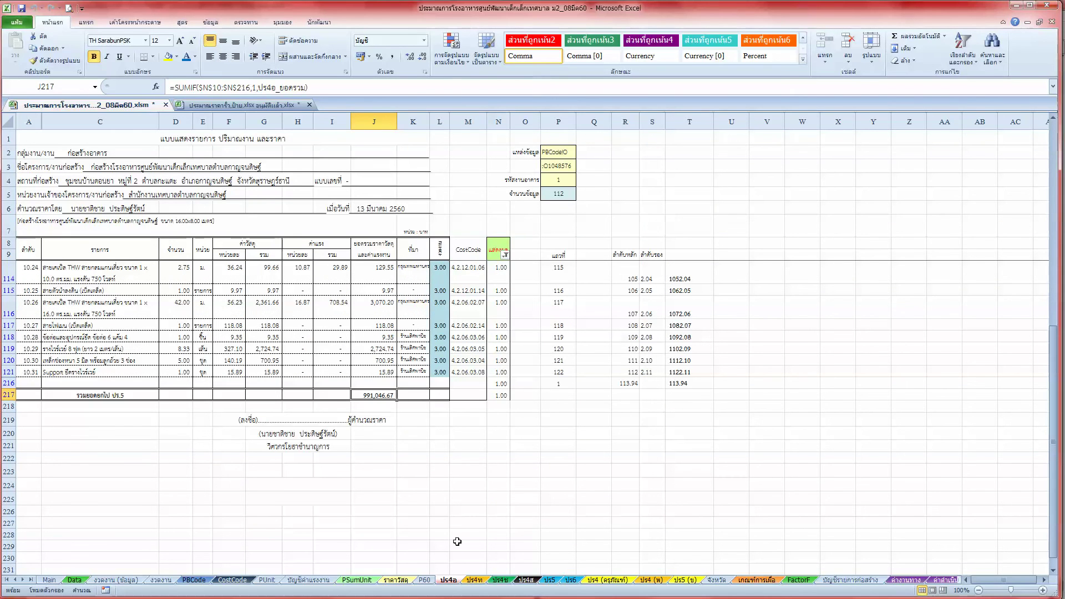
# On CostCode, compare the AA2 building total with the T2950 grand total of 991,164.12
pyautogui.click(232, 579)
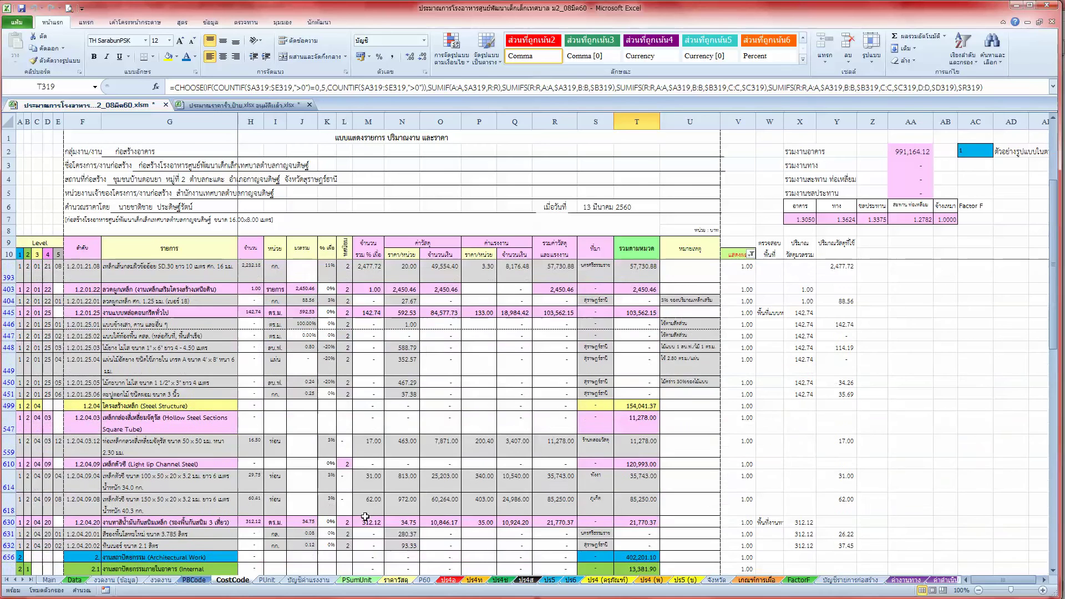
pyautogui.scroll(-1, 603, 278)
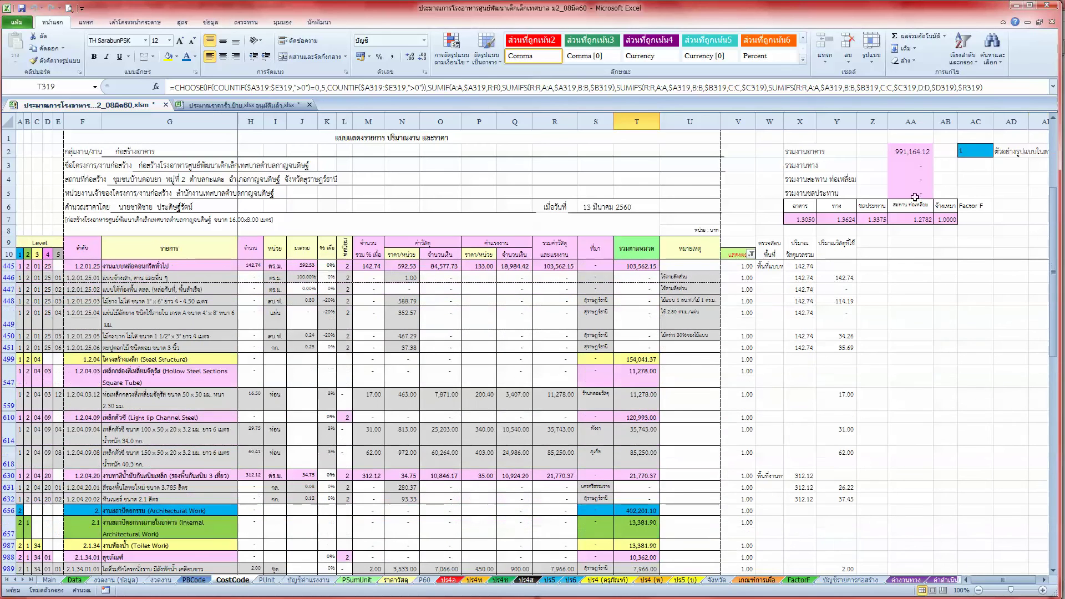
pyautogui.click(917, 159)
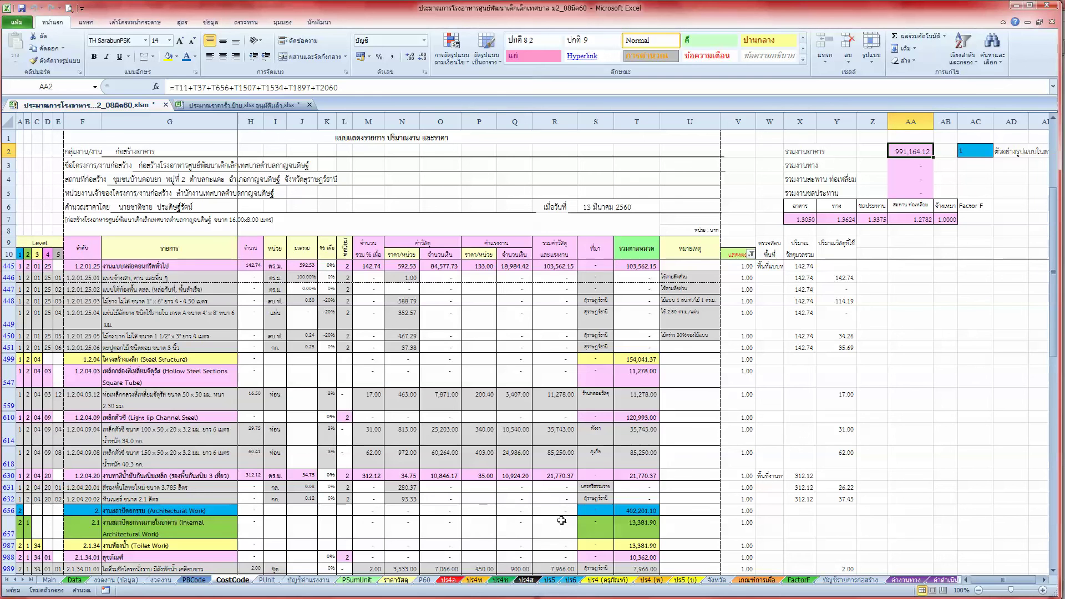
pyautogui.scroll(-3, 537, 527)
pyautogui.scroll(-3, 525, 528)
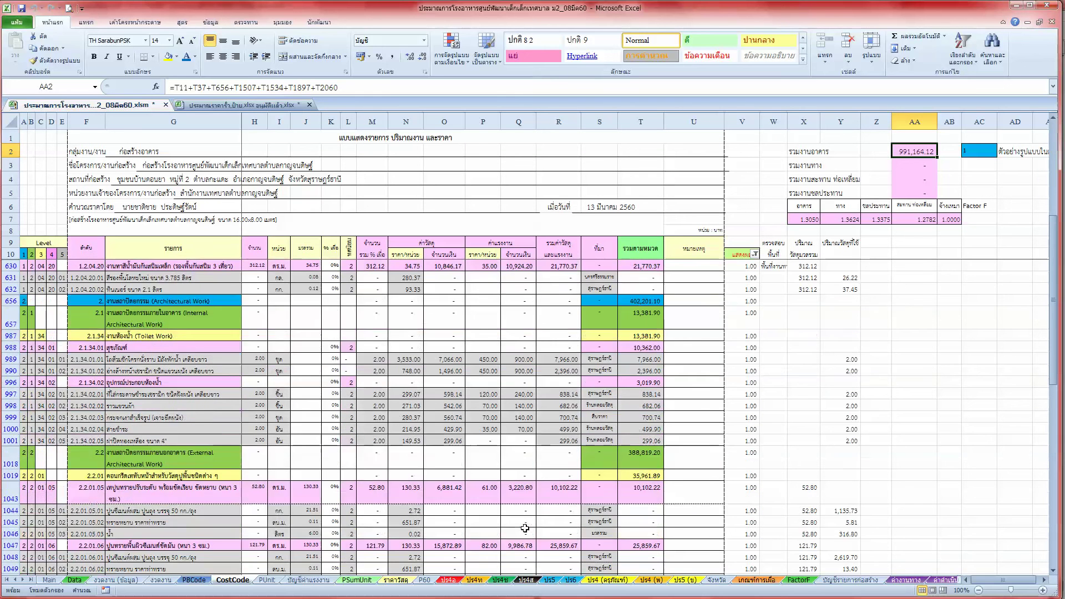
pyautogui.scroll(-2, 510, 528)
pyautogui.click(497, 531)
pyautogui.hotkey('ctrl', 'End')
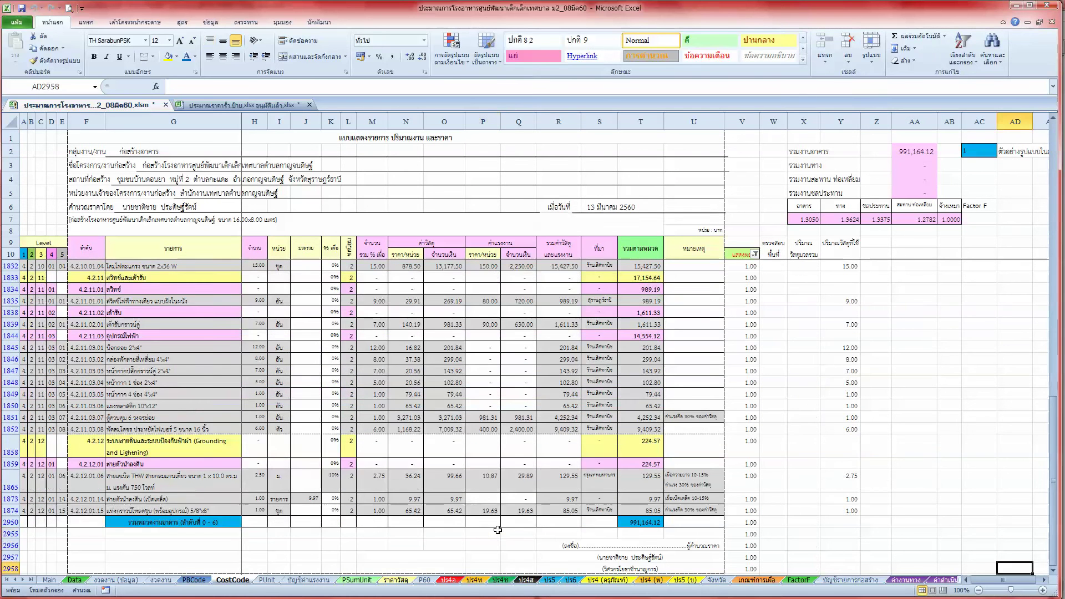
pyautogui.click(633, 521)
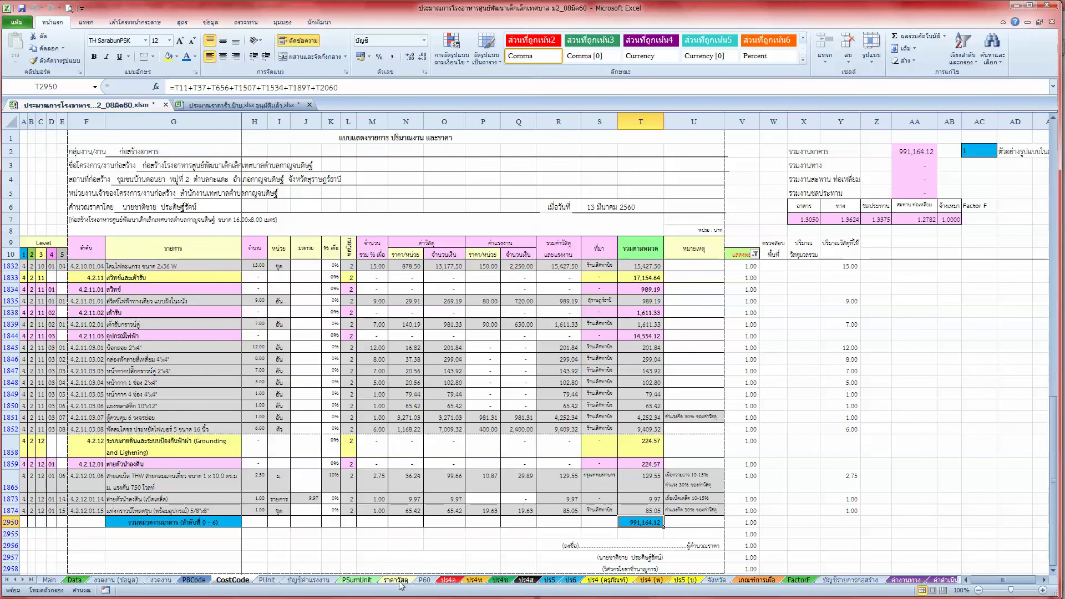
# Glance over the ปร4อ and PBCode sheets, then return to CostCode
pyautogui.click(448, 580)
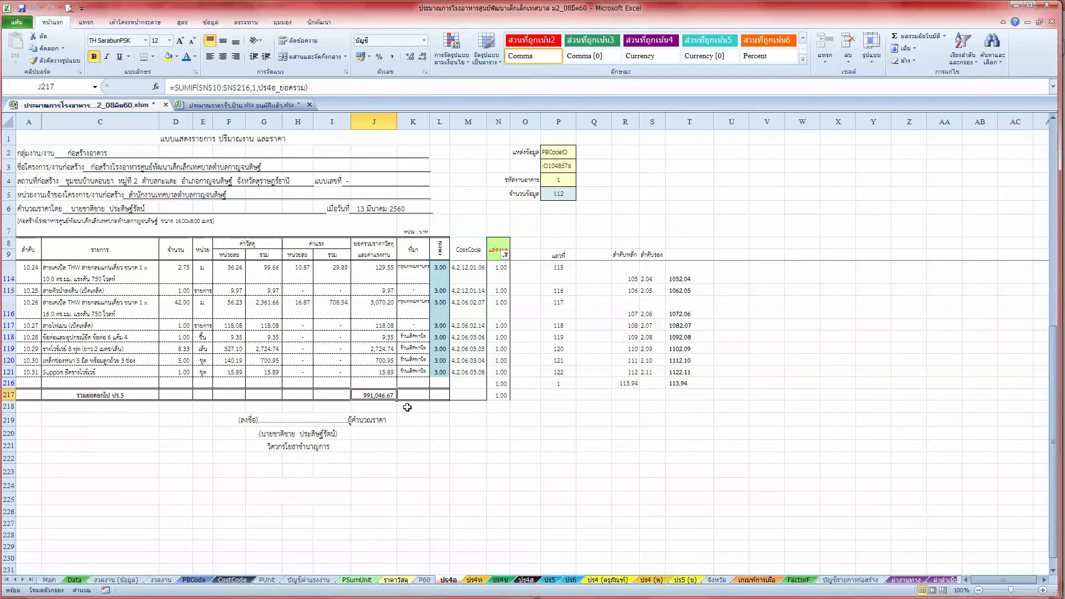
pyautogui.scroll(5, 373, 358)
pyautogui.scroll(5, 388, 366)
pyautogui.scroll(5, 416, 377)
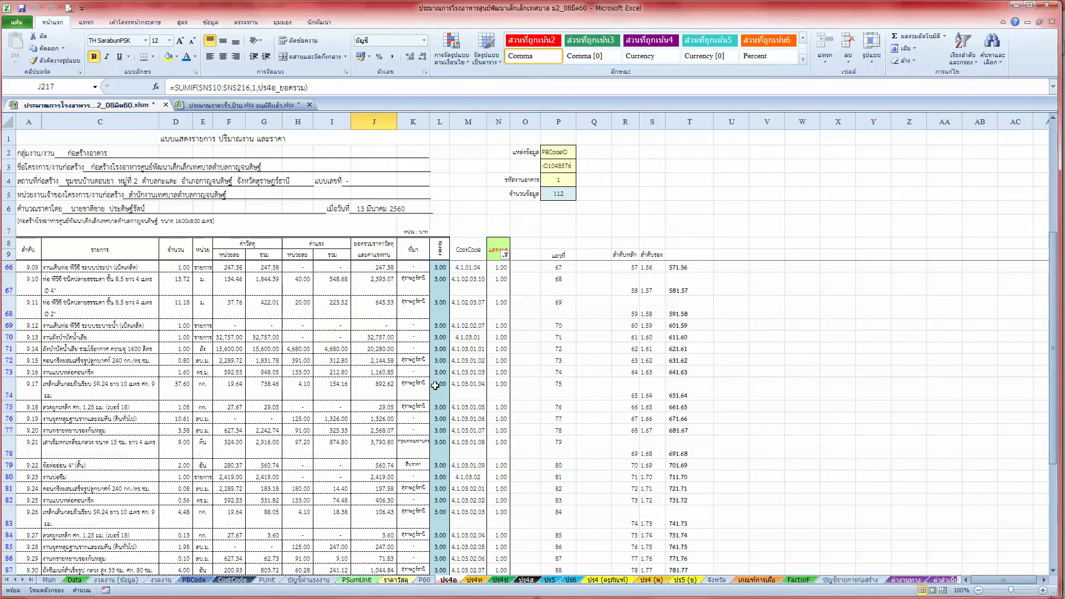
pyautogui.scroll(5, 436, 385)
pyautogui.scroll(1, 435, 385)
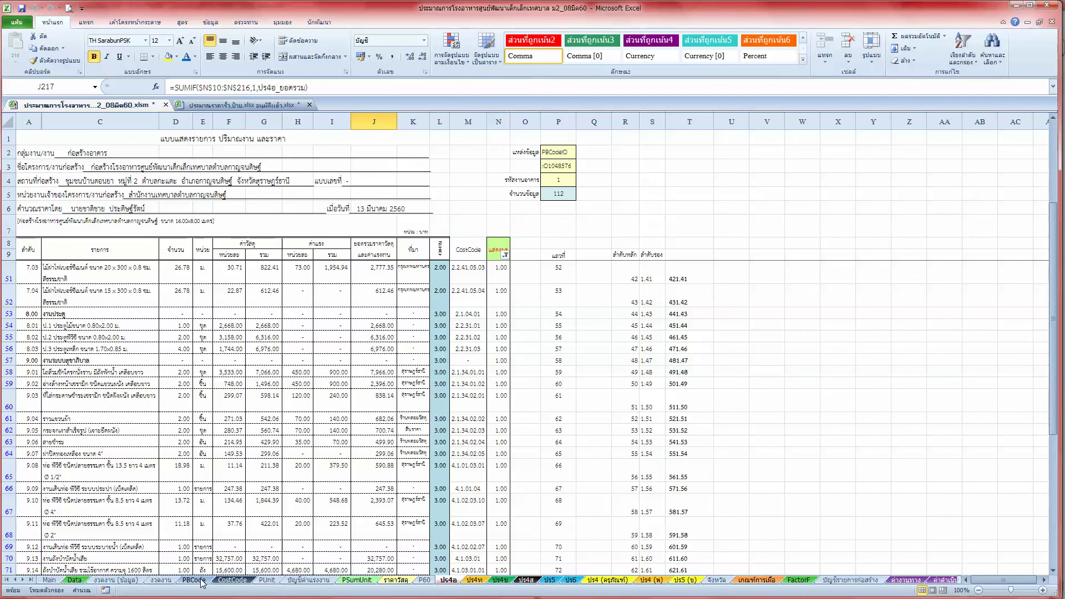
pyautogui.click(194, 580)
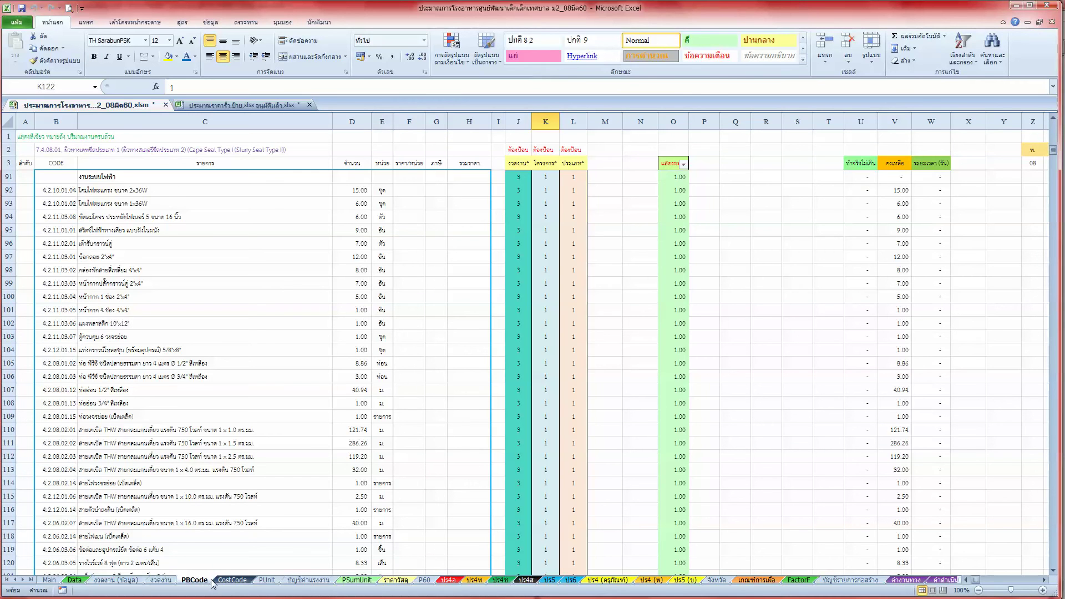
pyautogui.click(231, 580)
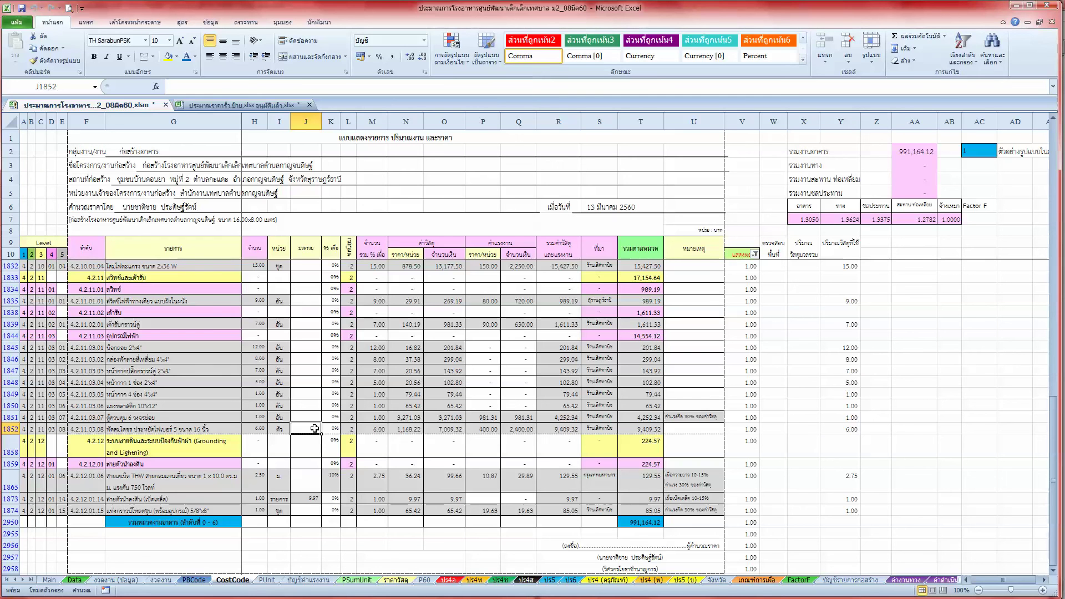
# Print the CostCode sheet and the ปร5 summary sheet
pyautogui.hotkey('ctrl', 'p')
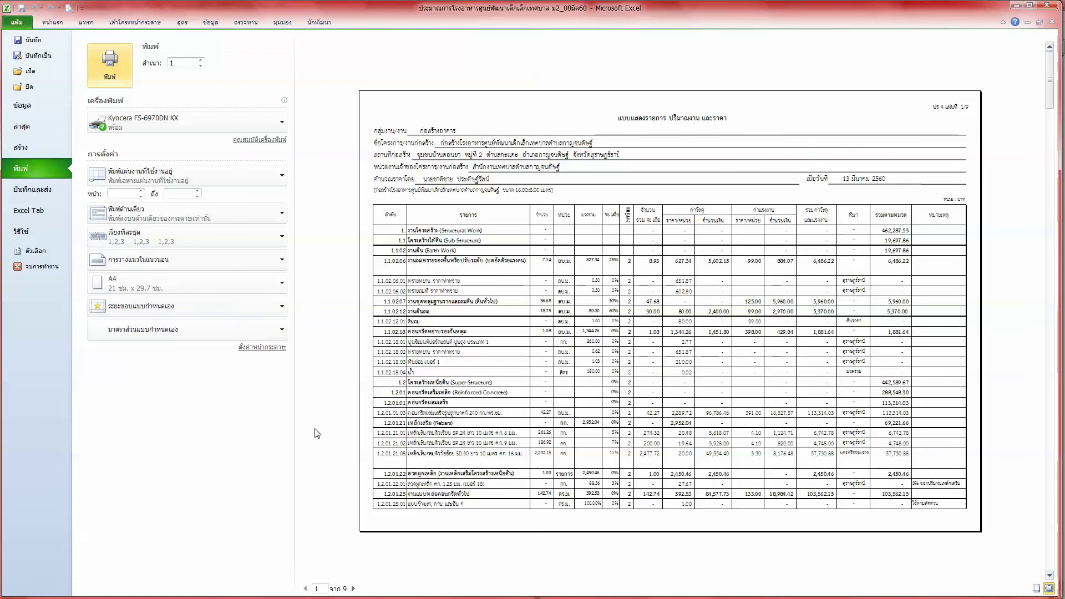
pyautogui.click(116, 85)
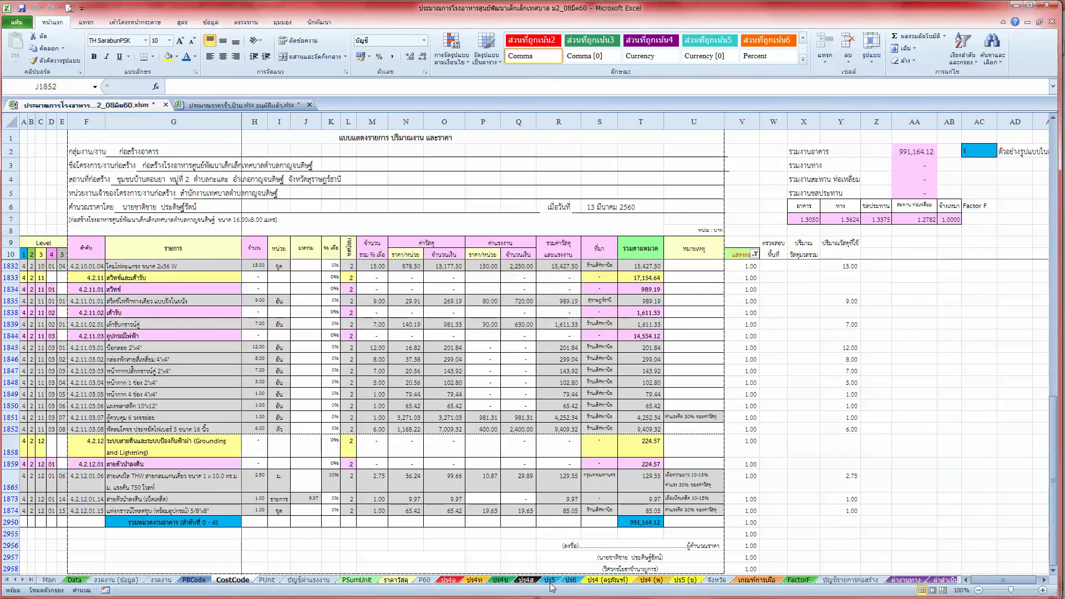
pyautogui.click(548, 579)
pyautogui.click(313, 416)
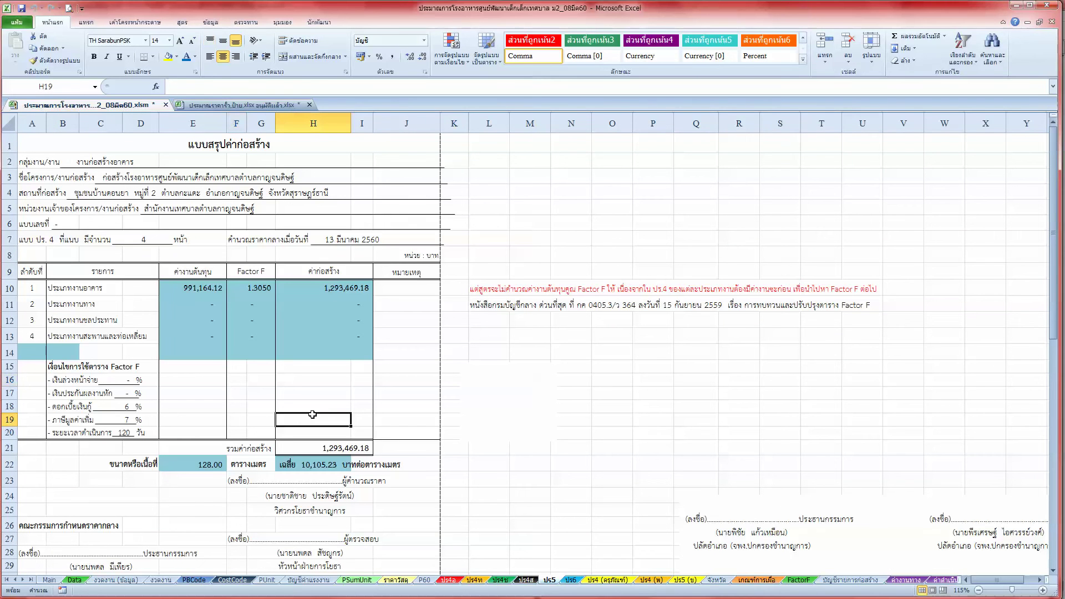
pyautogui.hotkey('ctrl', 'p')
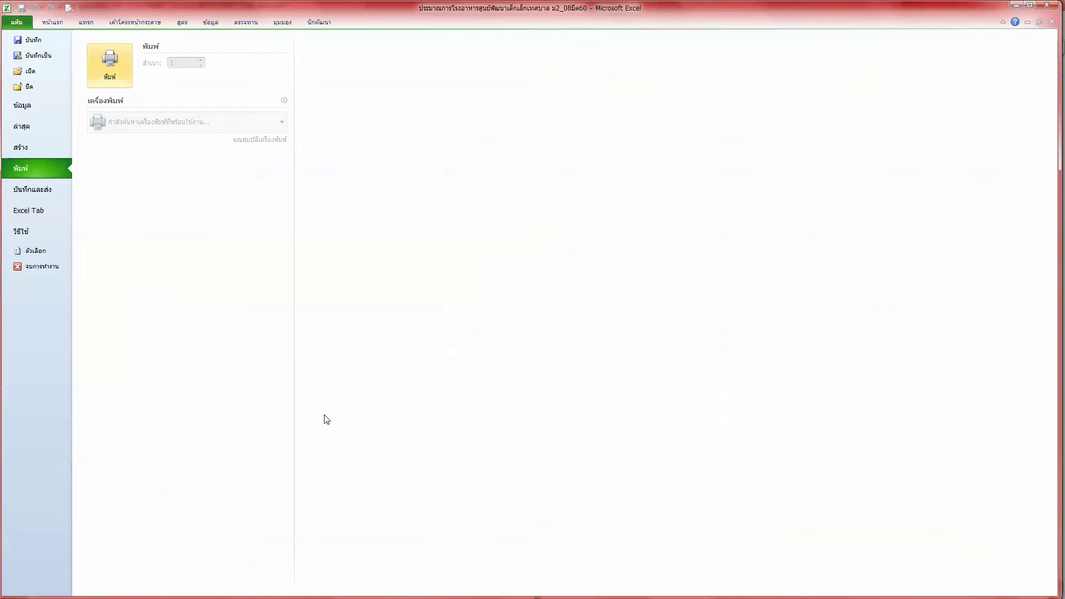
pyautogui.press('Return')
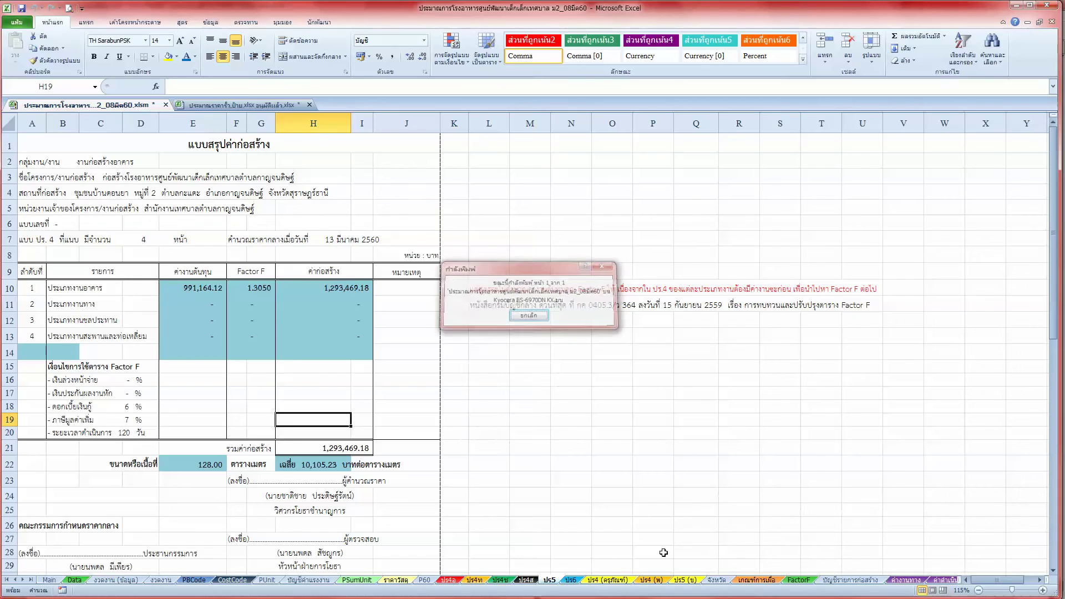
# Print the ปร6 and FactorF sheets, then move to the ราคาวัสดุ material price sheet
pyautogui.hotkey('ctrl', 'pagedown')
pyautogui.click(350, 349)
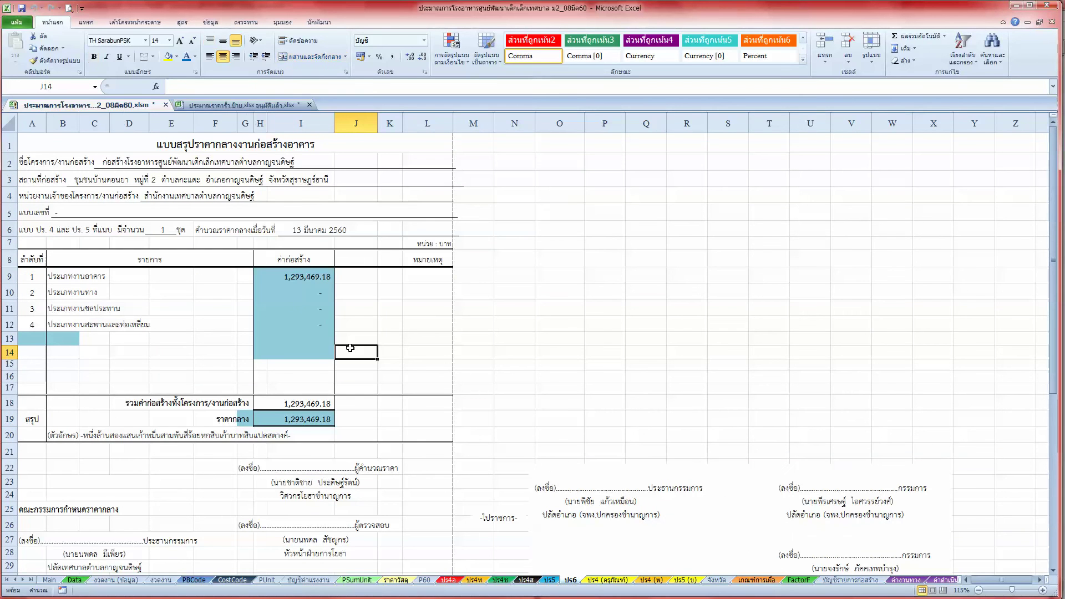
pyautogui.hotkey('ctrl', 'p')
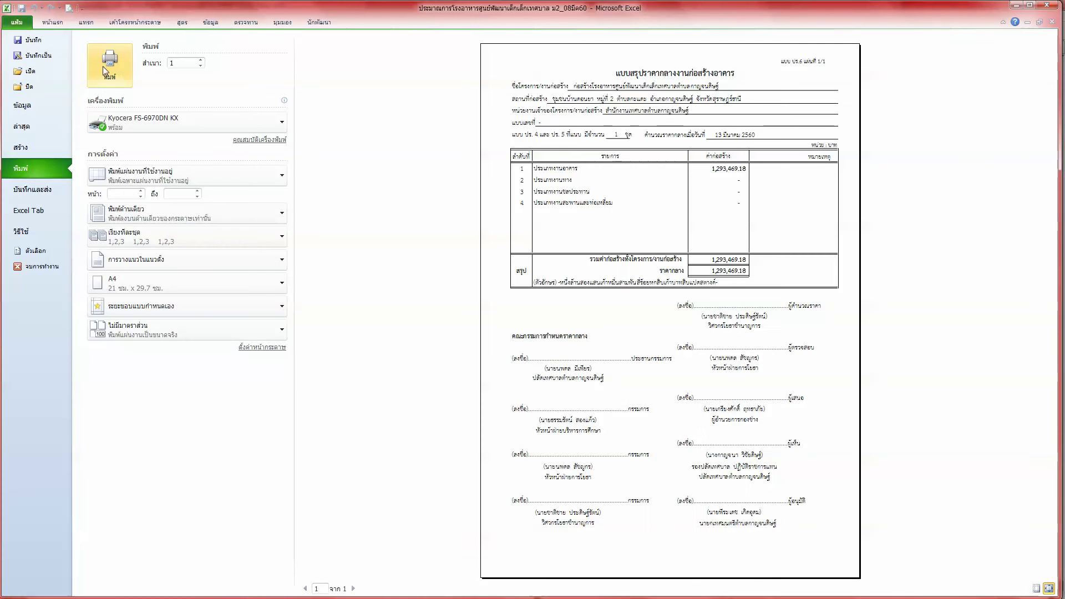
pyautogui.click(102, 65)
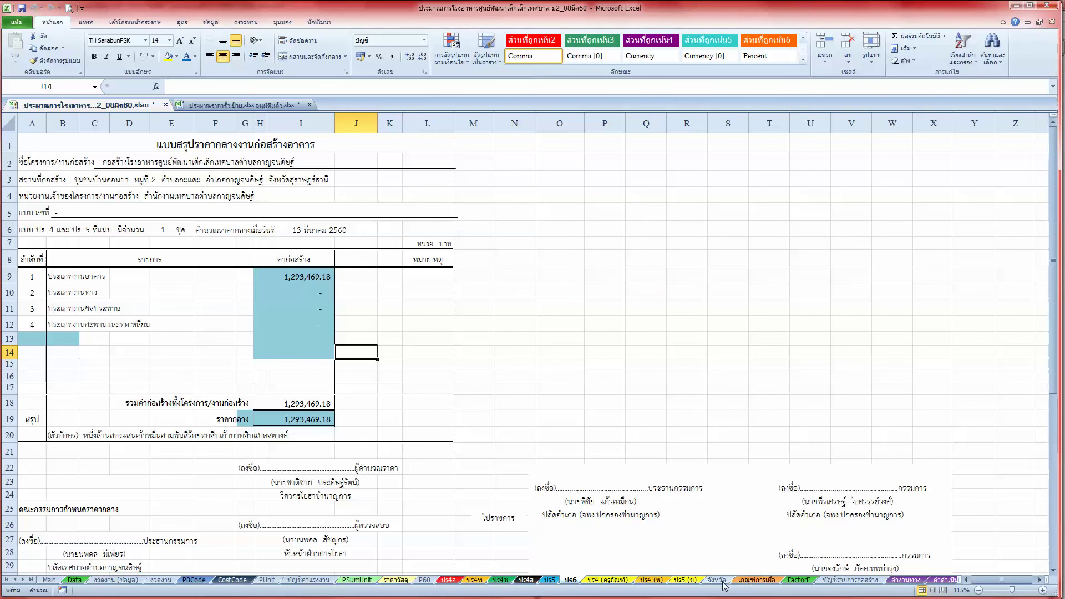
pyautogui.click(799, 580)
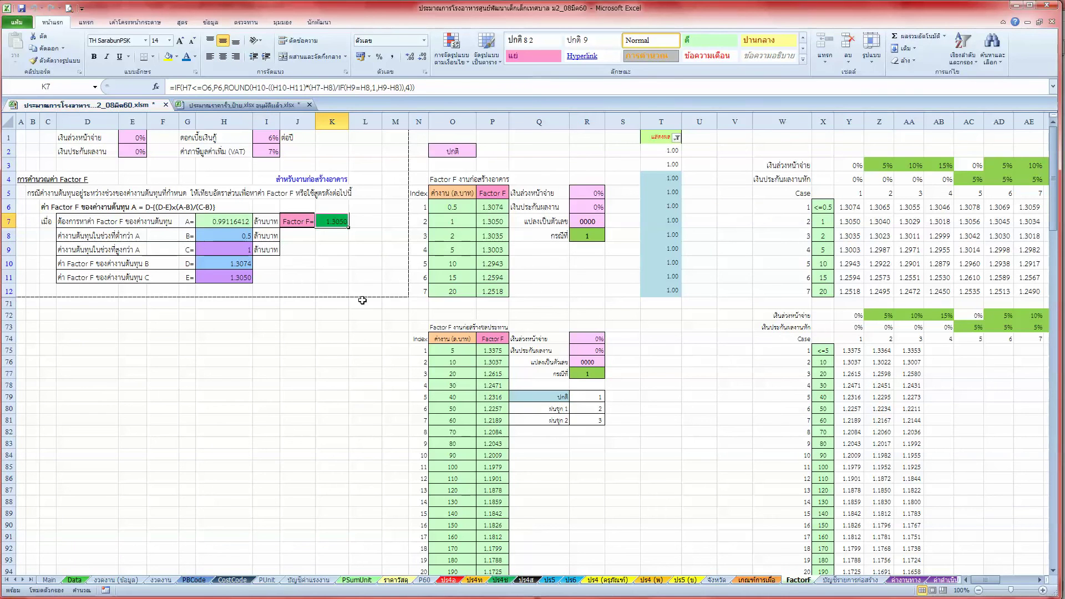
pyautogui.hotkey('ctrl', 'p')
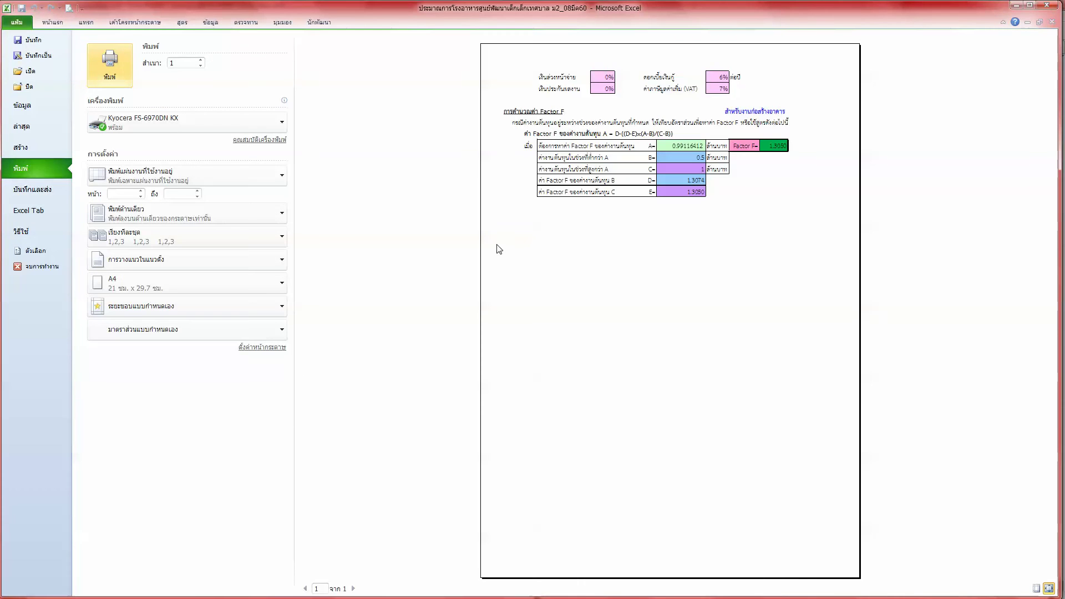
pyautogui.click(102, 73)
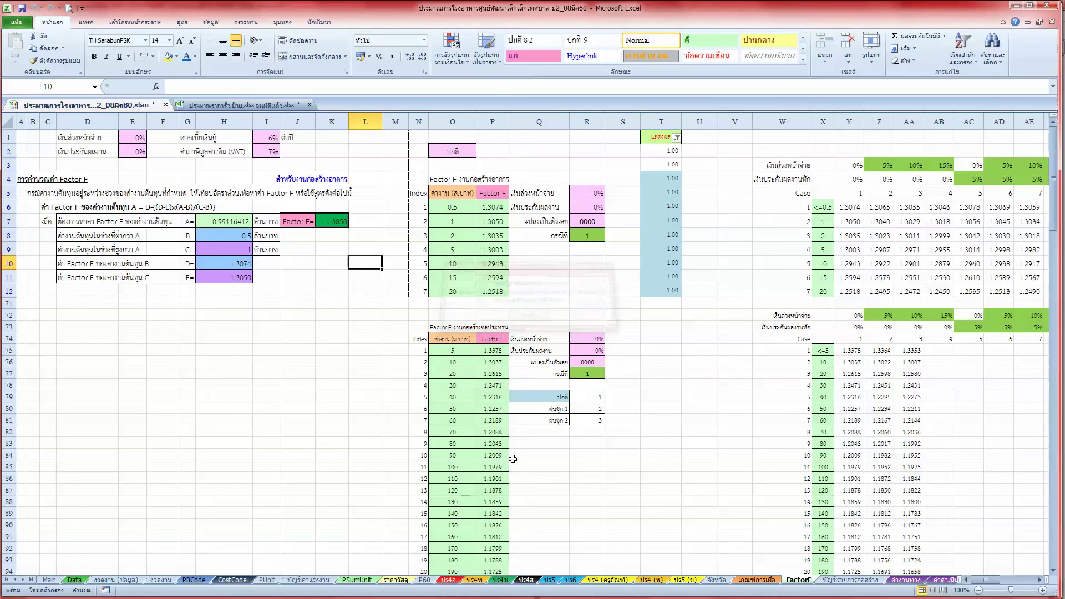
pyautogui.click(396, 580)
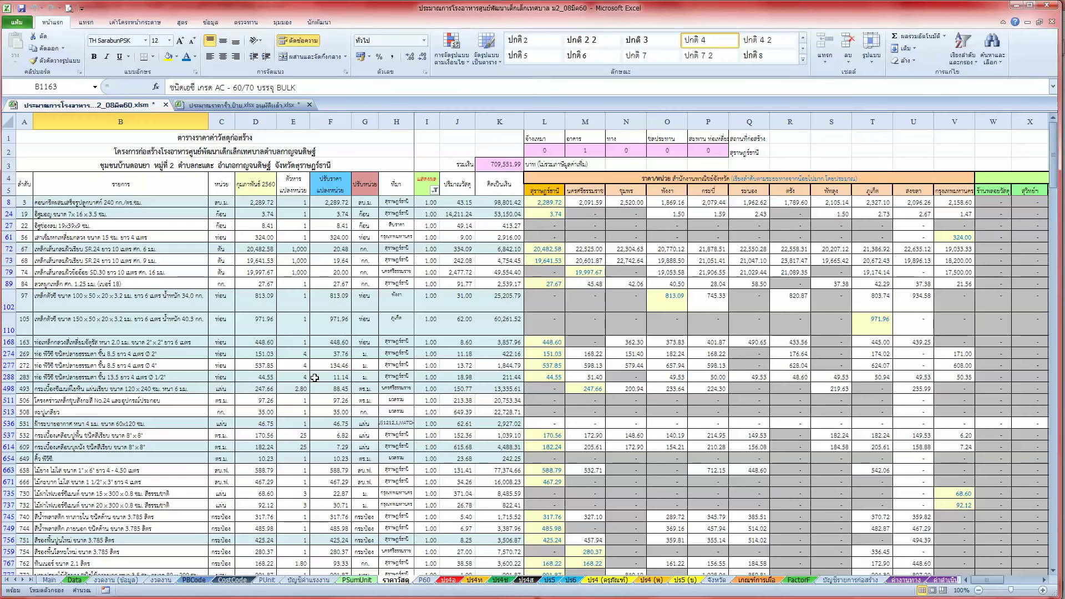
# Preview the ราคาวัสดุ material price printout, then close the preview back to the worksheet
pyautogui.scroll(-1, 306, 372)
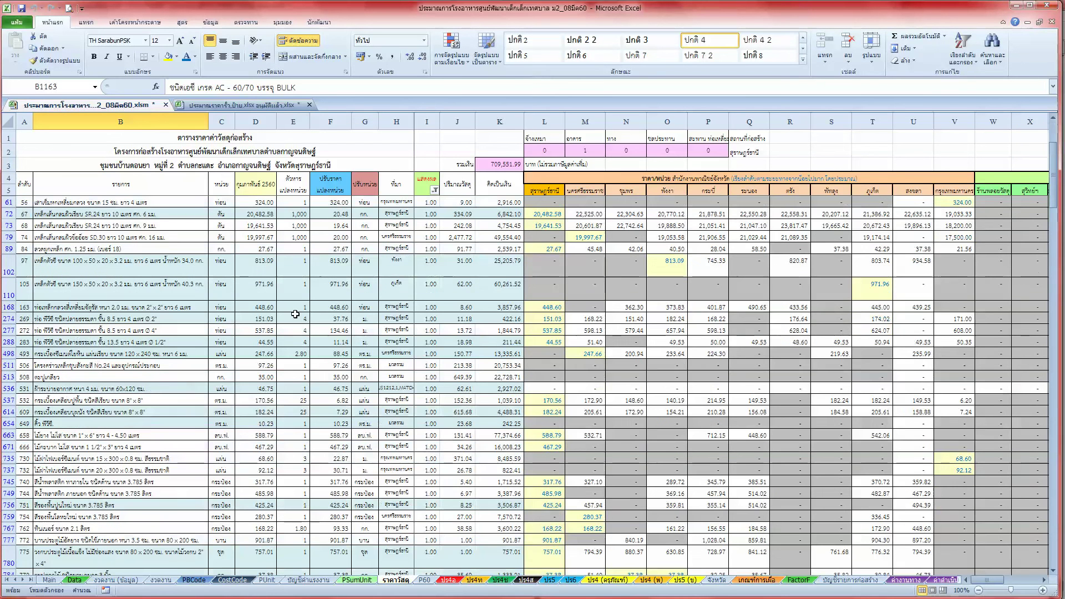
pyautogui.click(69, 8)
pyautogui.scroll(-1, 483, 353)
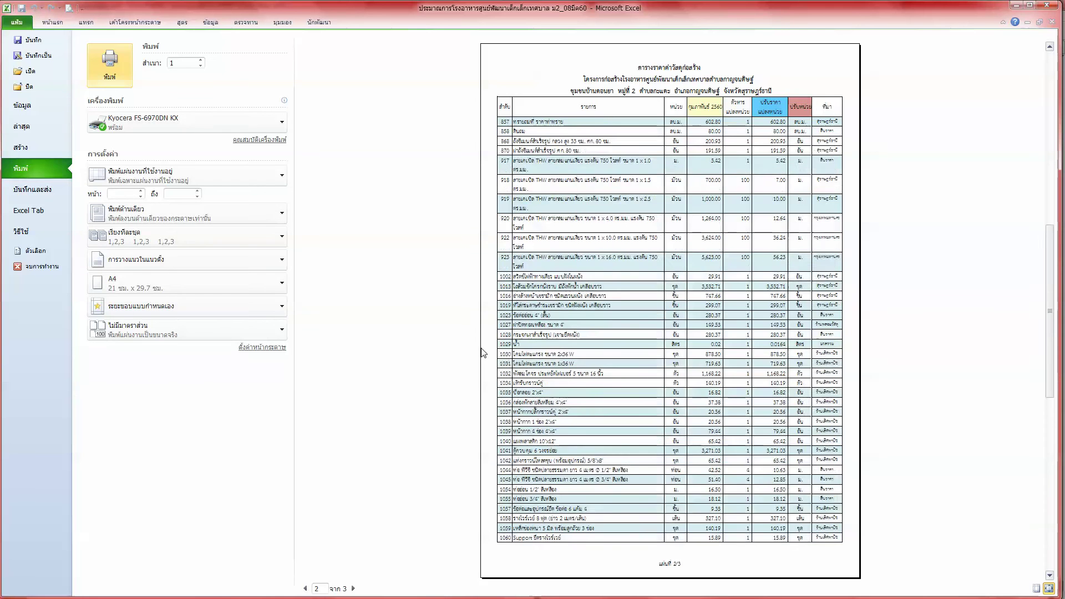
pyautogui.scroll(-1, 483, 352)
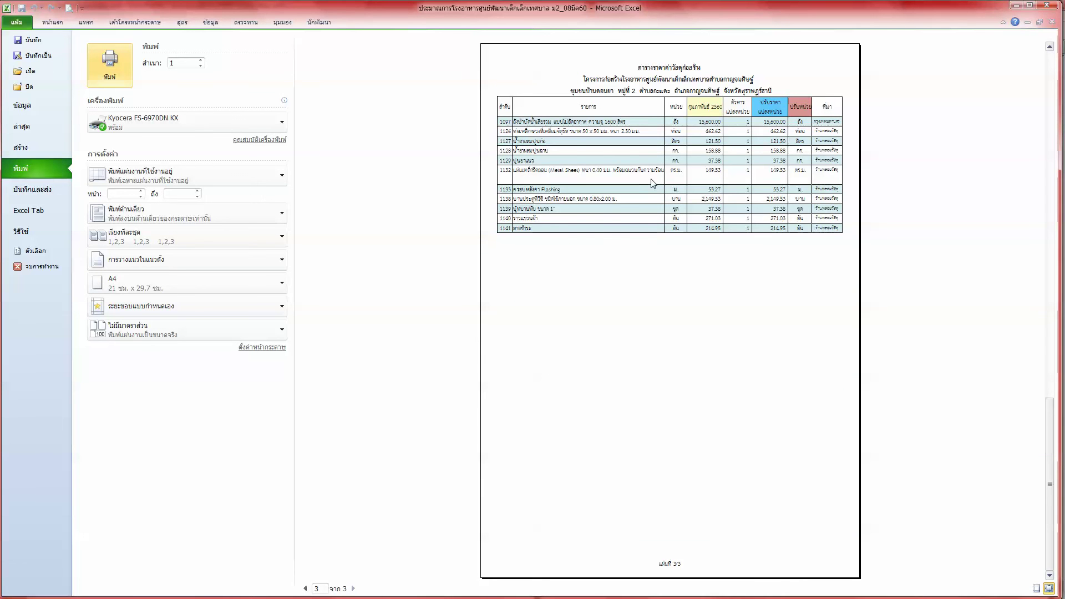
pyautogui.scroll(1, 653, 184)
pyautogui.click(51, 22)
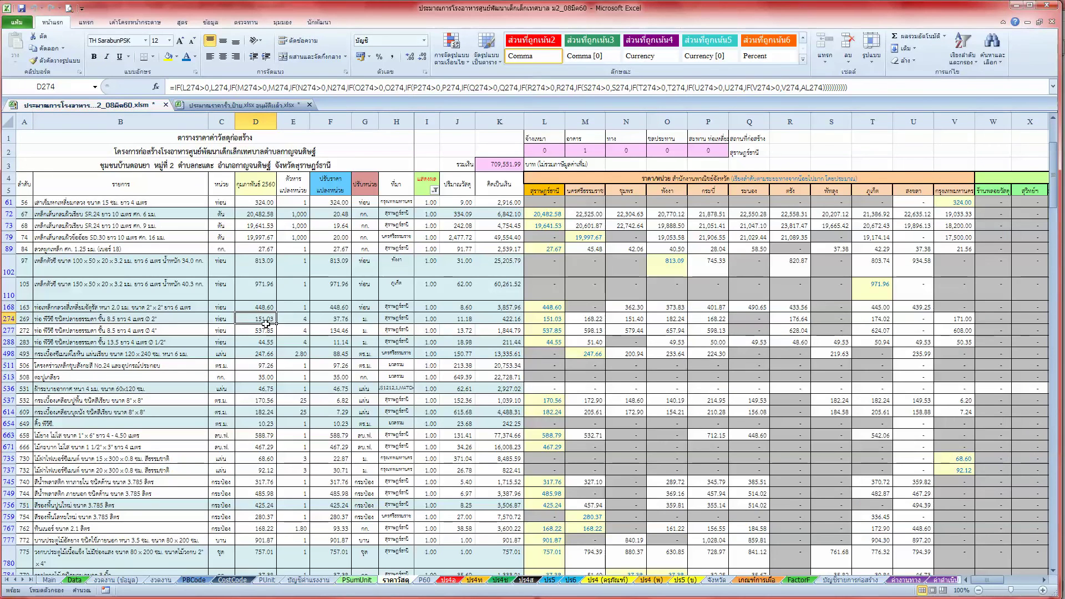
# Check the formulas in K837 and J8 on ราคาวัสดุ, then return to CostCode
pyautogui.scroll(-1, 314, 305)
pyautogui.scroll(-1, 314, 305)
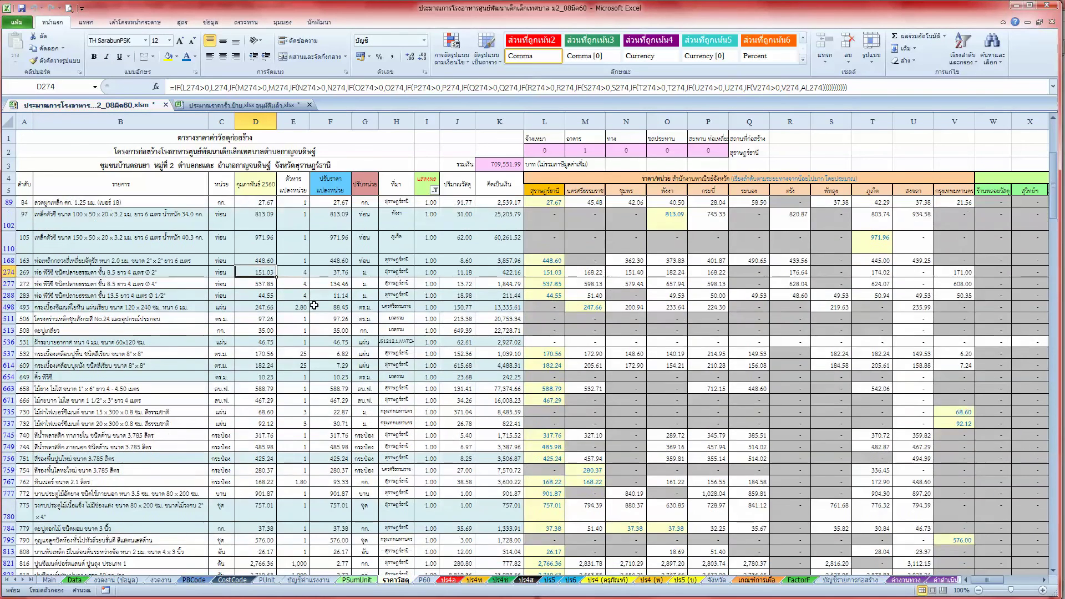
pyautogui.scroll(-1, 314, 305)
pyautogui.scroll(-1, 313, 305)
pyautogui.scroll(-1, 314, 305)
pyautogui.scroll(-2, 412, 373)
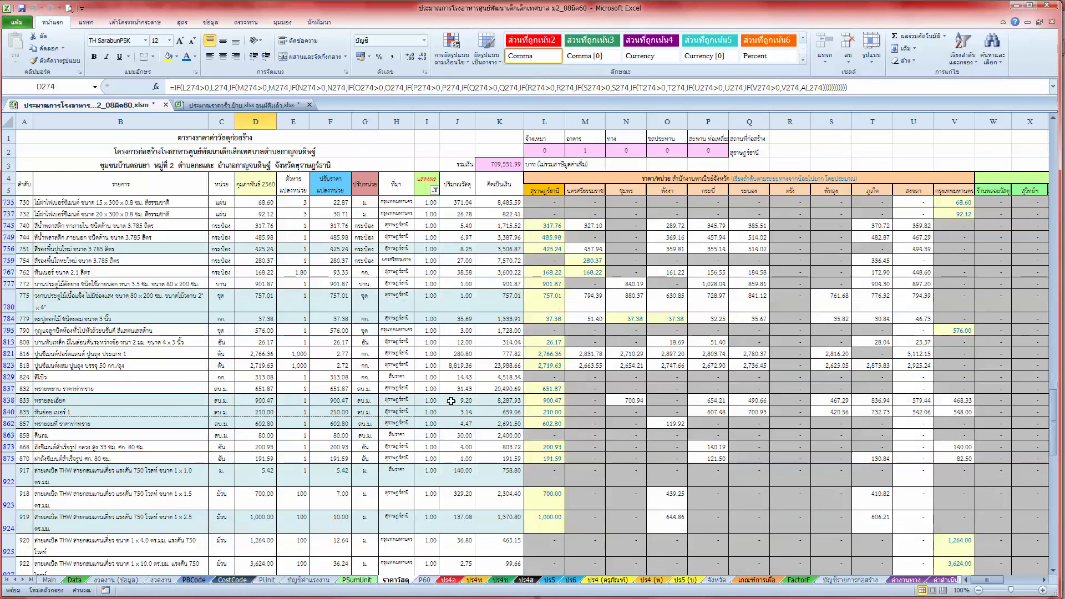
pyautogui.click(487, 391)
pyautogui.scroll(3, 311, 381)
pyautogui.scroll(3, 311, 381)
pyautogui.scroll(2, 309, 381)
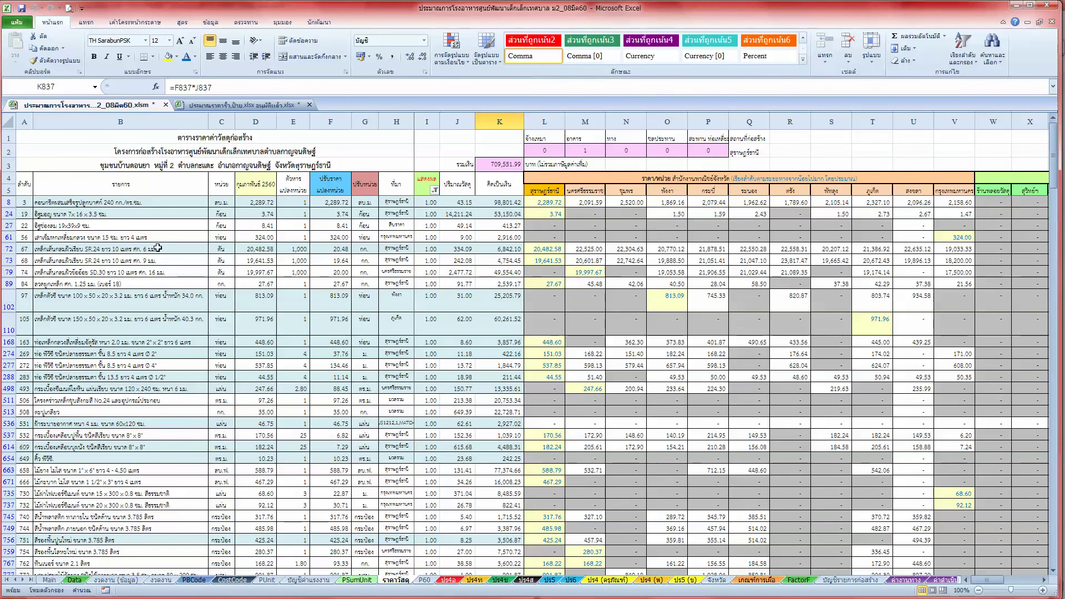
pyautogui.click(467, 202)
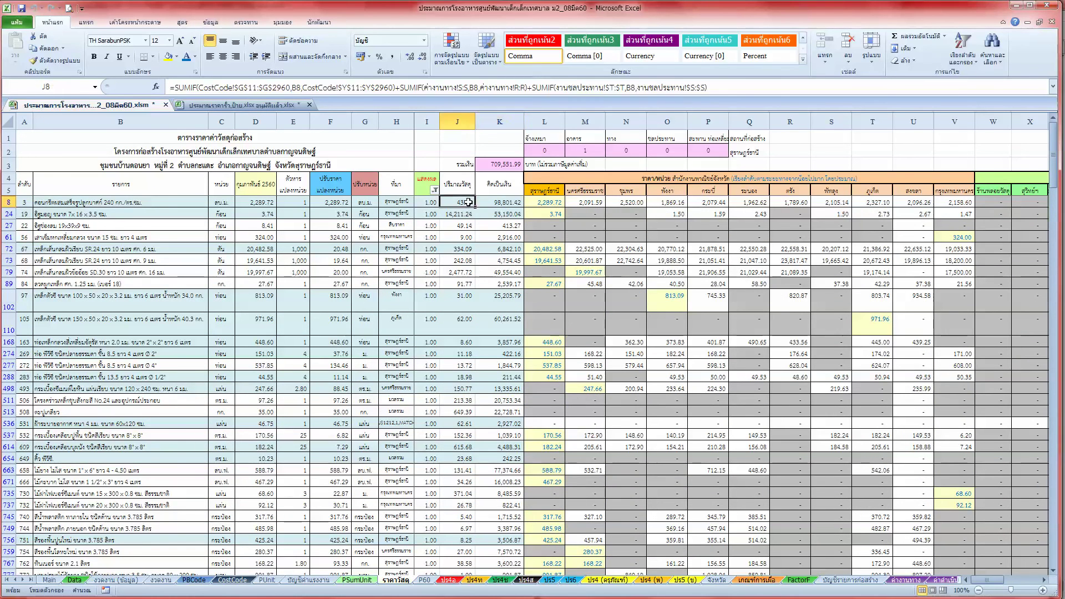
pyautogui.click(233, 580)
pyautogui.scroll(5, 231, 461)
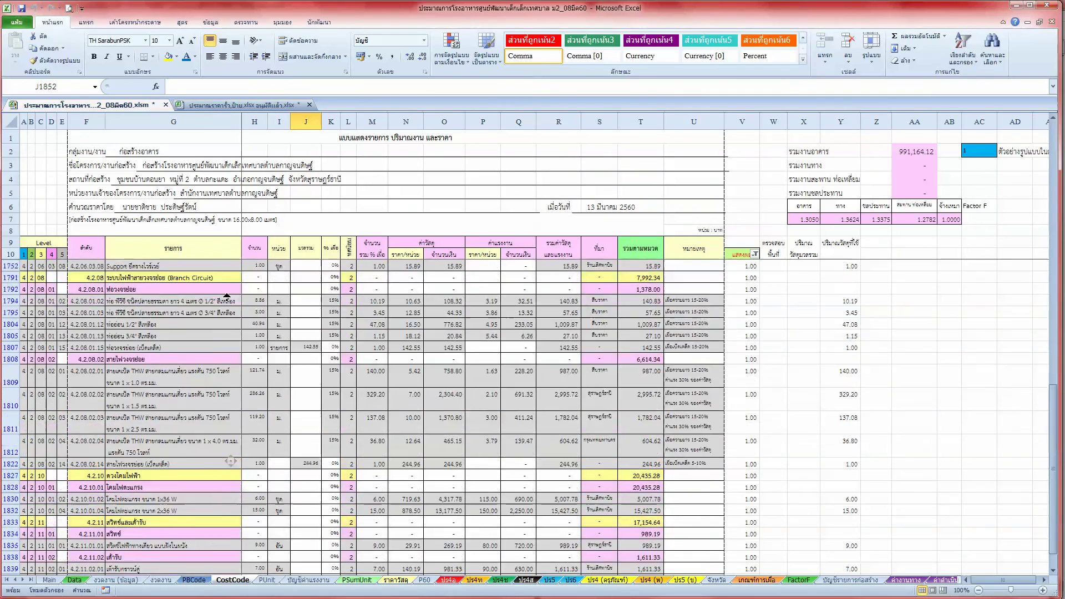
# Inspect the quantity formula in CostCode cell M324
pyautogui.scroll(5, 219, 452)
pyautogui.scroll(5, 208, 444)
pyautogui.scroll(5, 186, 426)
pyautogui.scroll(5, 186, 426)
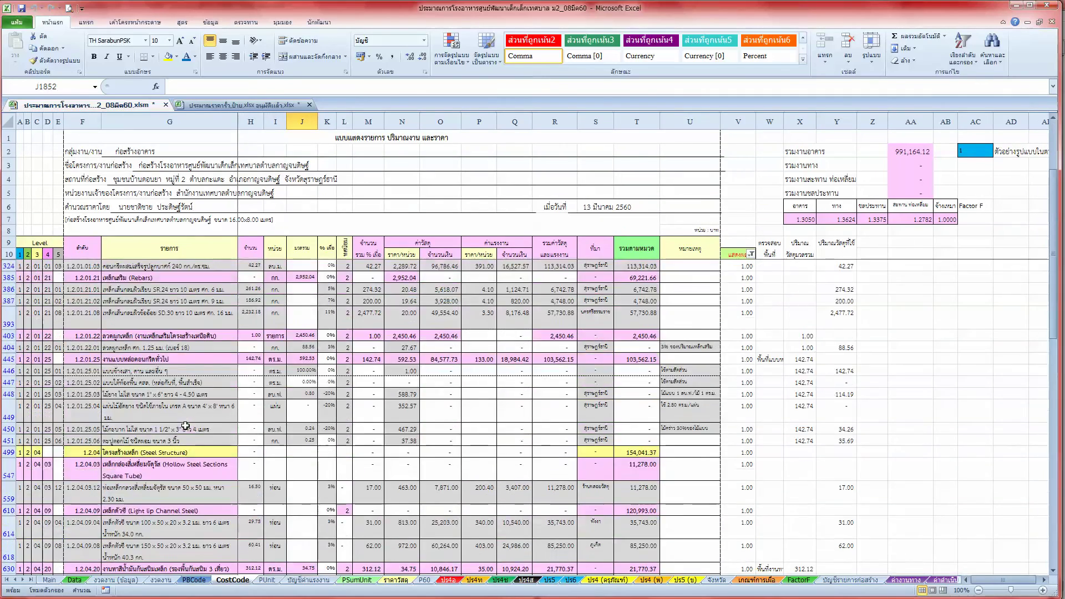
pyautogui.scroll(5, 185, 426)
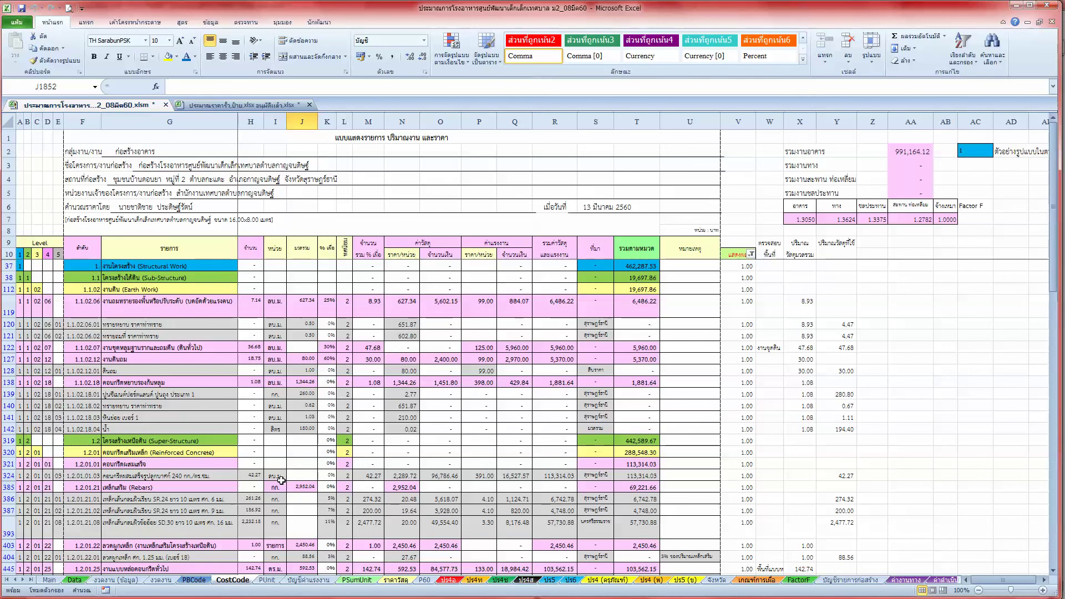
pyautogui.click(366, 473)
# Sum the M1668 and M1677 quantities, trace J1669's price, then go back to ราคาวัสดุ
pyautogui.scroll(-2, 391, 493)
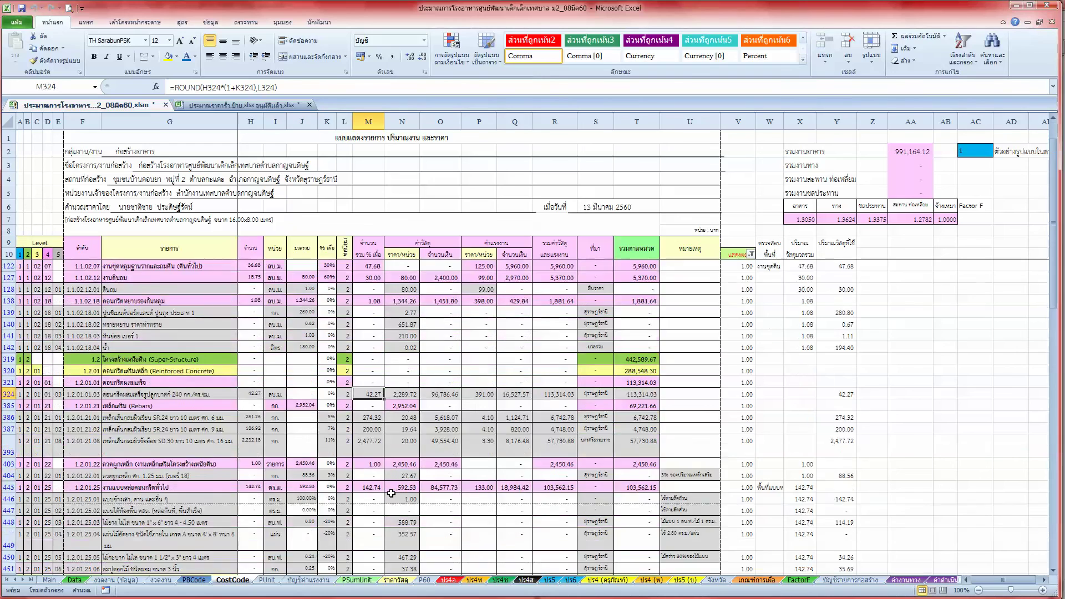
pyautogui.scroll(-1, 391, 493)
pyautogui.scroll(-2, 391, 493)
pyautogui.scroll(-2, 391, 493)
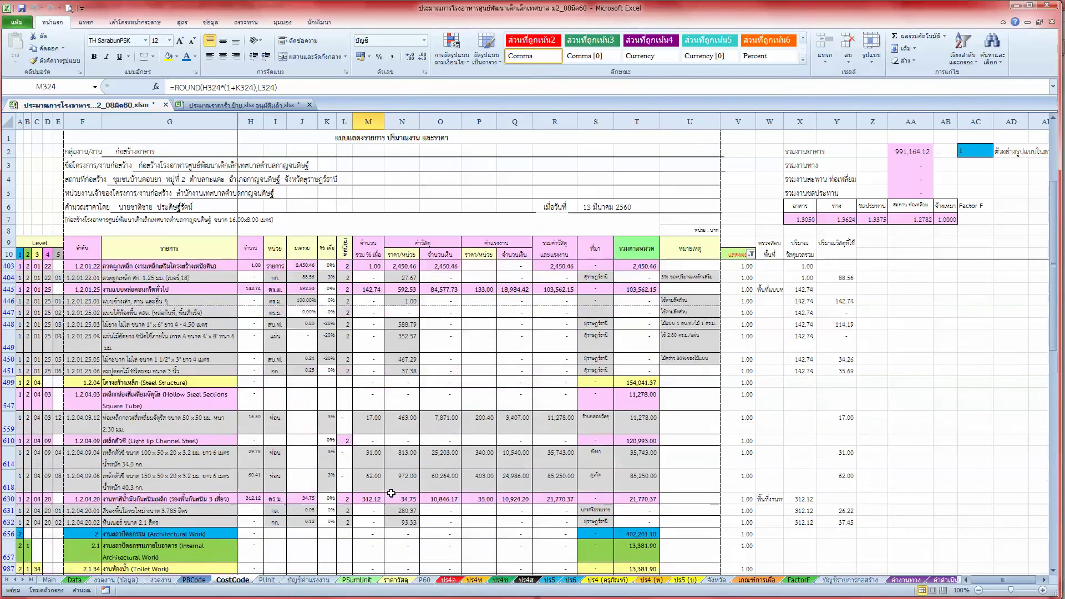
pyautogui.scroll(-2, 391, 493)
pyautogui.scroll(-2, 391, 493)
pyautogui.scroll(-2, 391, 493)
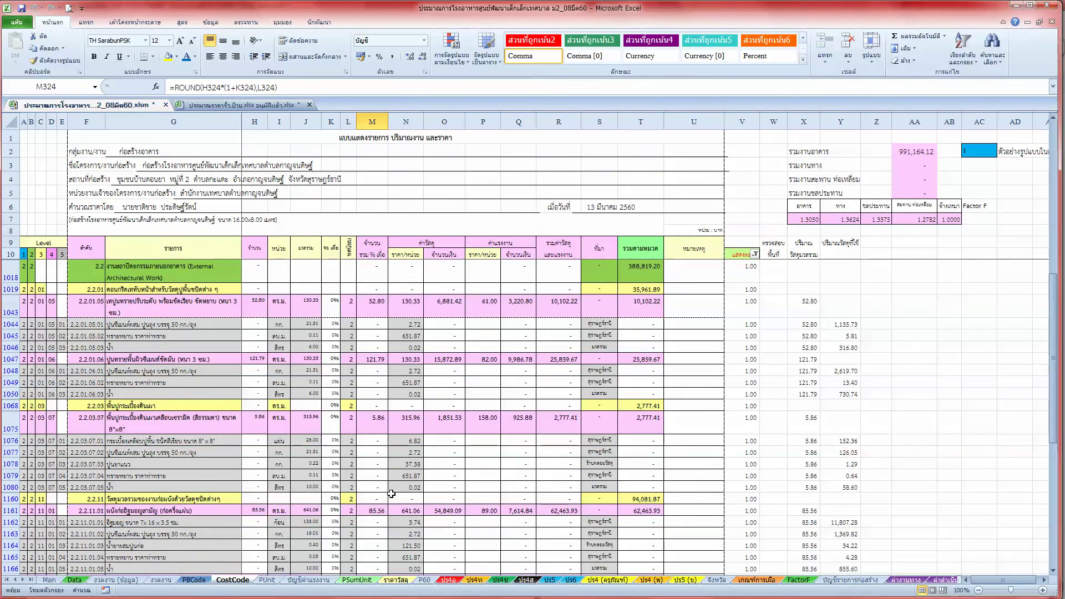
pyautogui.scroll(-2, 335, 311)
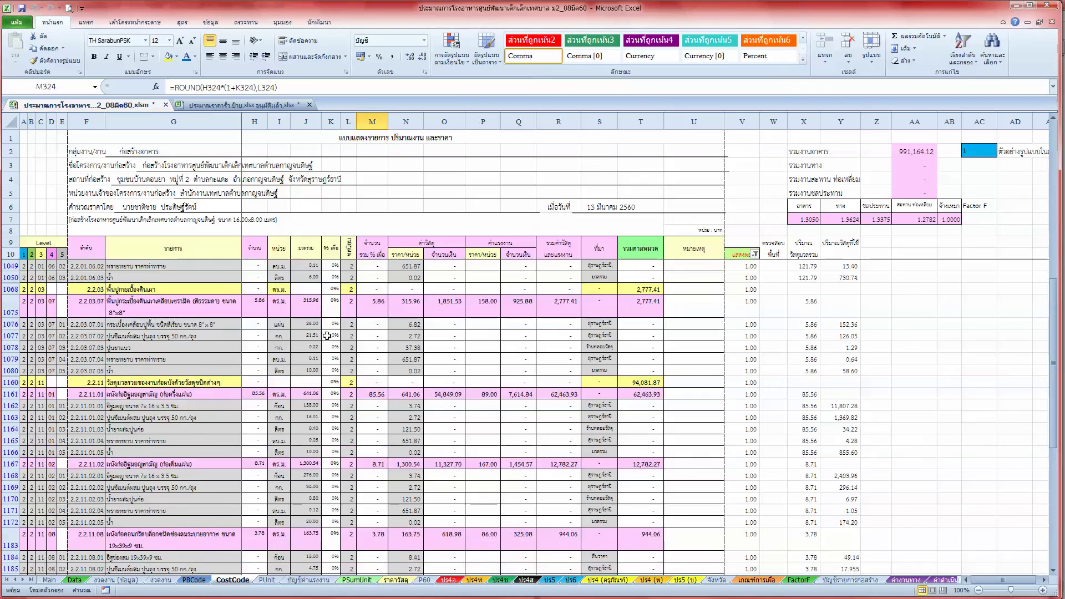
pyautogui.scroll(-3, 333, 319)
pyautogui.scroll(-3, 327, 330)
pyautogui.scroll(-2, 322, 340)
pyautogui.scroll(-3, 322, 342)
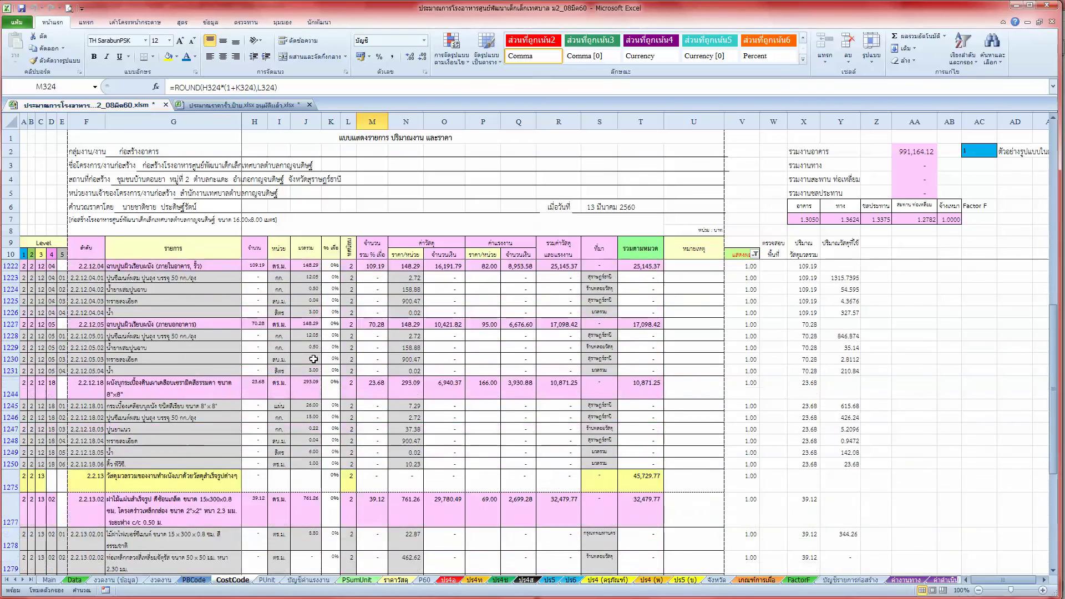
pyautogui.scroll(-3, 320, 348)
pyautogui.scroll(-3, 316, 354)
pyautogui.scroll(-3, 313, 359)
pyautogui.scroll(-3, 313, 363)
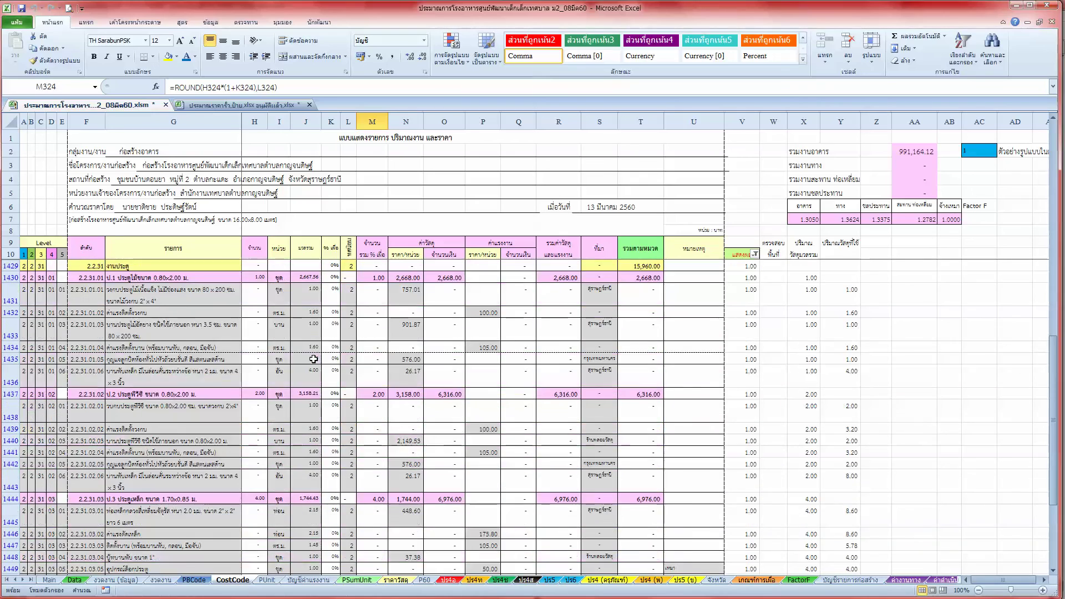
pyautogui.scroll(-3, 313, 372)
pyautogui.scroll(-3, 311, 379)
pyautogui.scroll(-1, 312, 380)
pyautogui.scroll(-2, 311, 379)
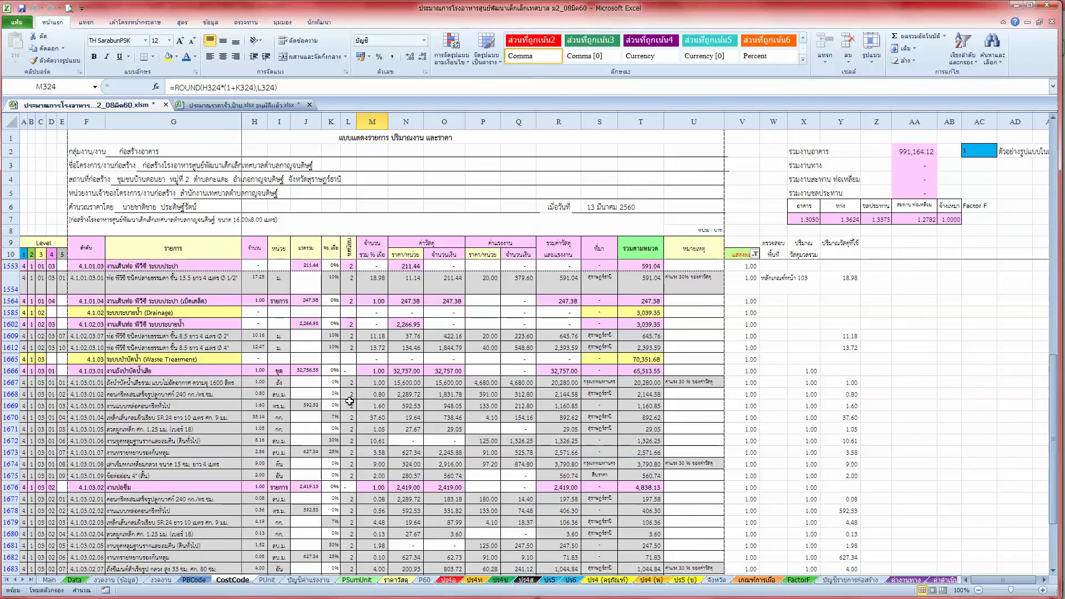
pyautogui.click(376, 395)
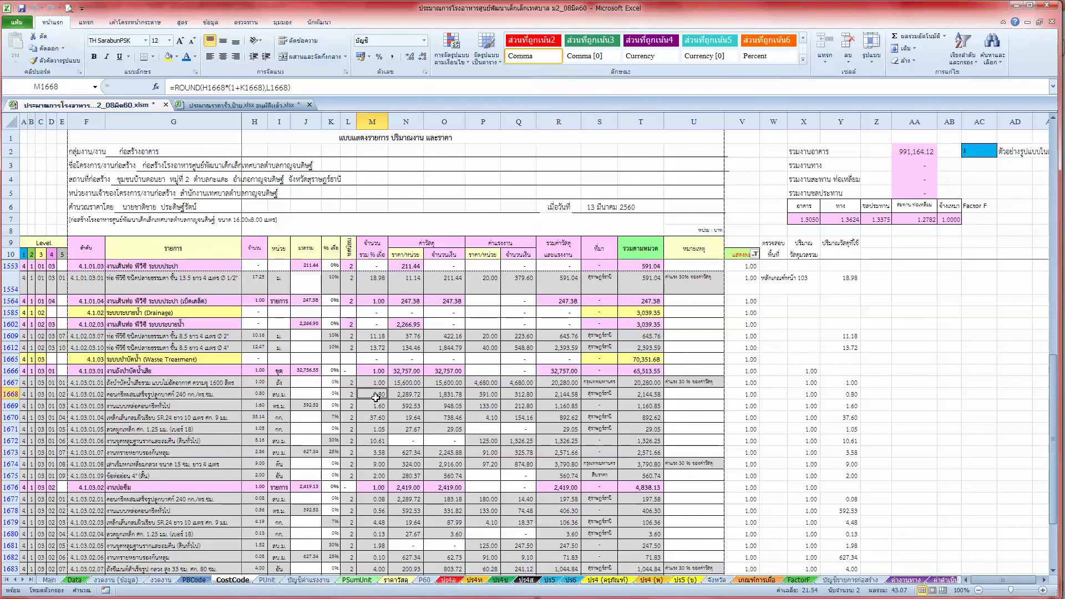
pyautogui.keyDown('ctrl'); pyautogui.click(378, 498); pyautogui.keyUp('ctrl')
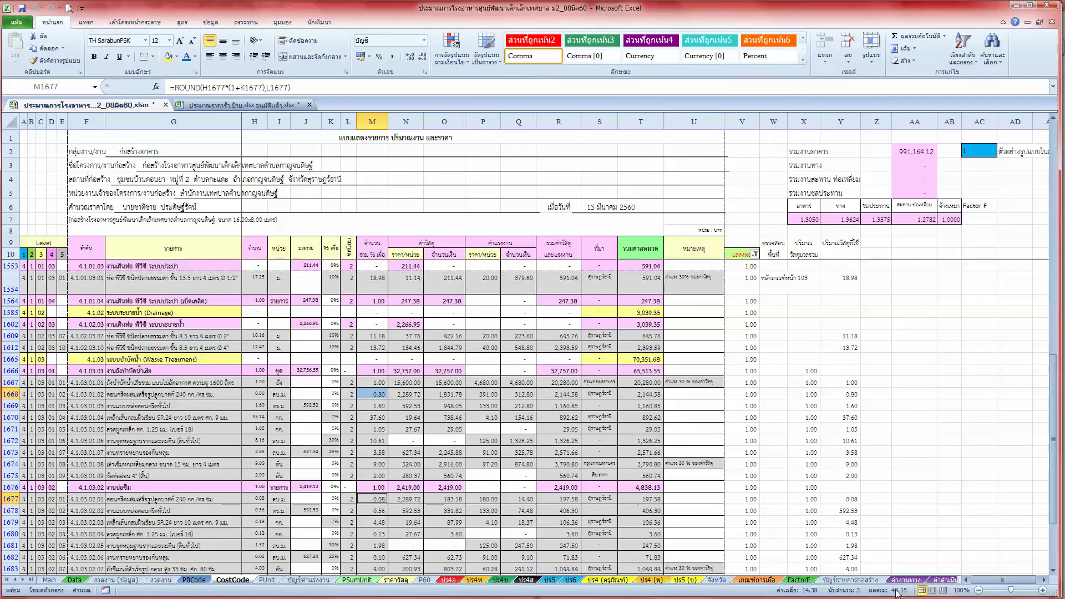
pyautogui.click(298, 408)
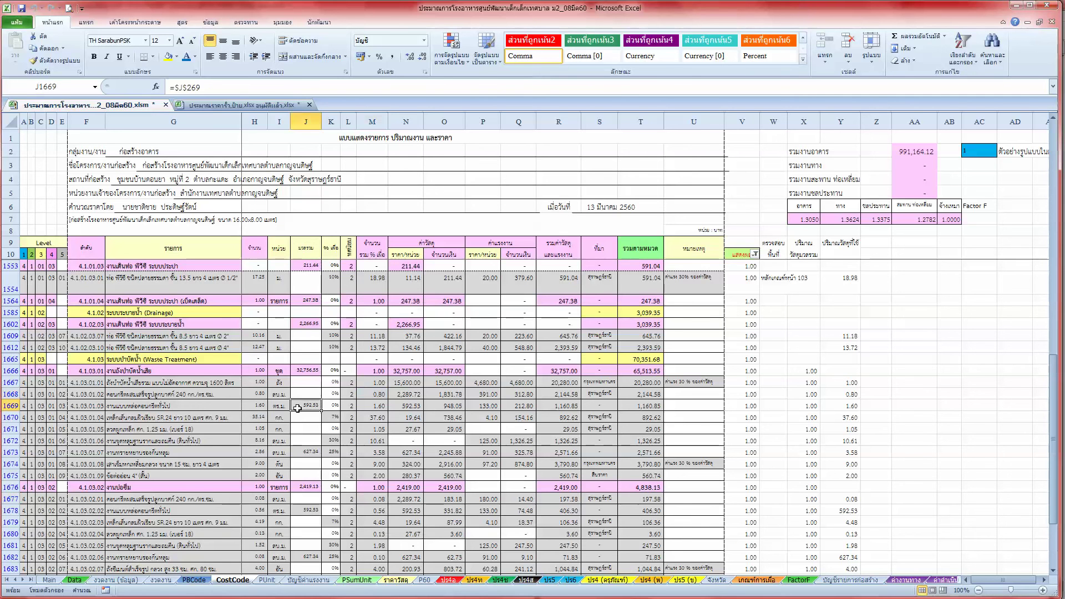
pyautogui.click(408, 580)
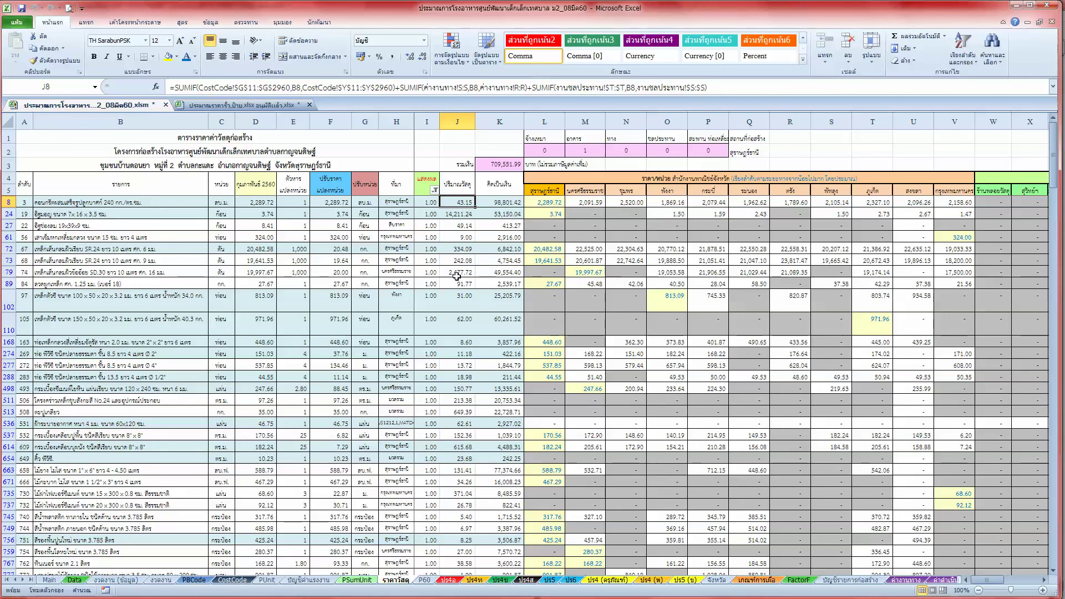
# Check the I72 formula and the B110 item description on ราคาวัสดุ
pyautogui.click(435, 250)
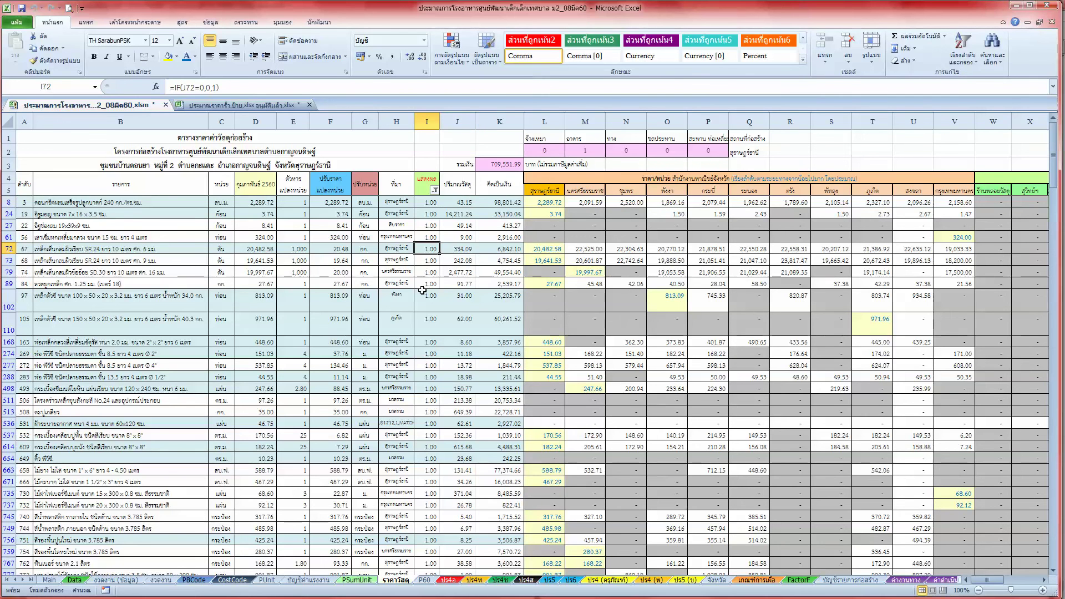
pyautogui.scroll(-1, 328, 312)
pyautogui.click(201, 320)
# Print the ราคาวัสดุ material price sheet, check I671, and move to the Data sheet
pyautogui.hotkey('ctrl', 'p')
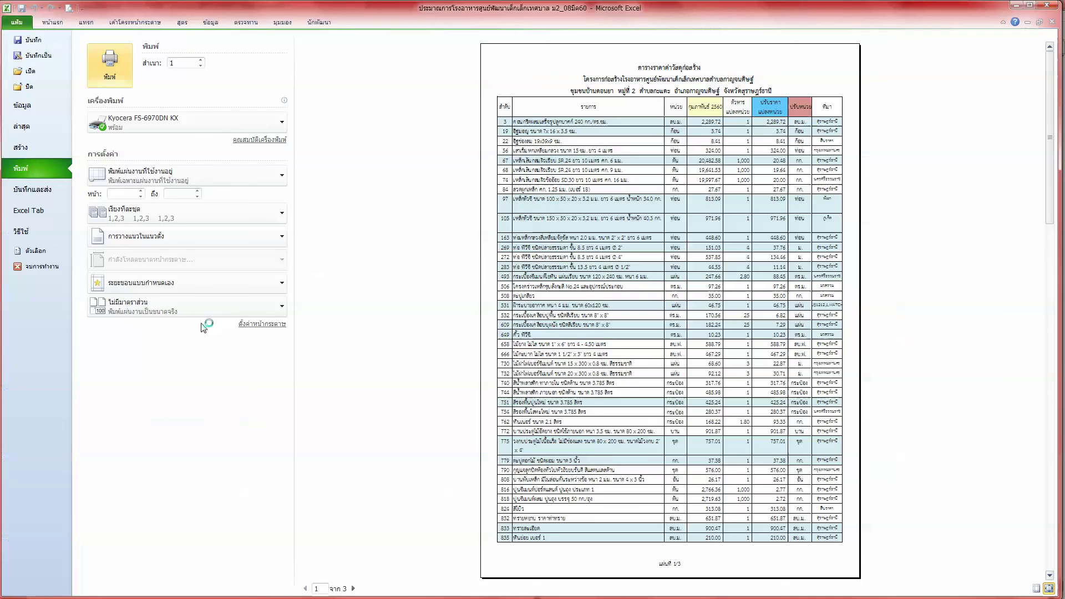
pyautogui.click(109, 66)
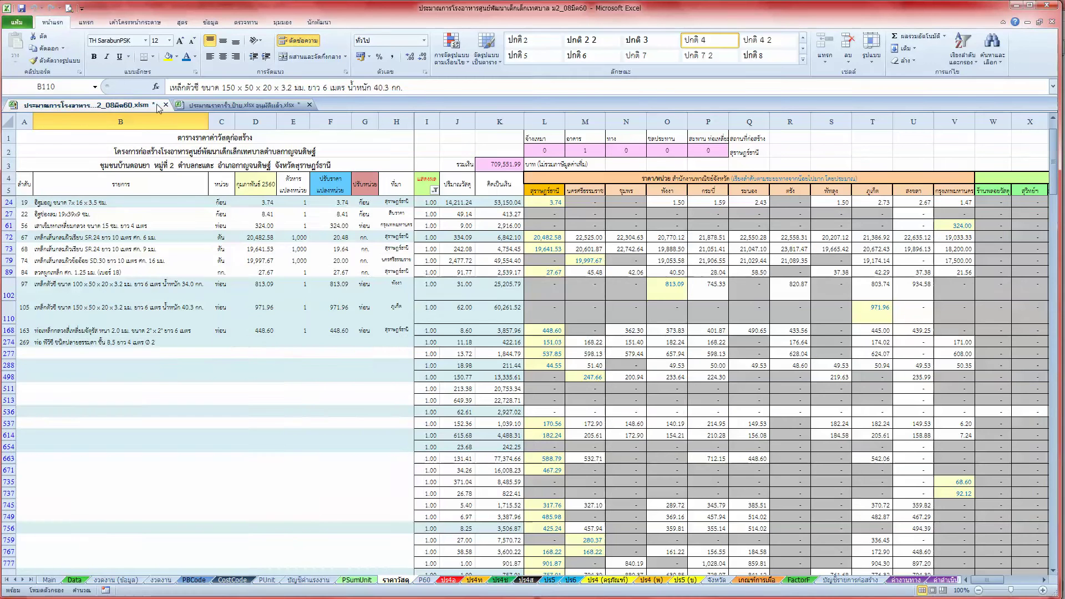
pyautogui.click(424, 470)
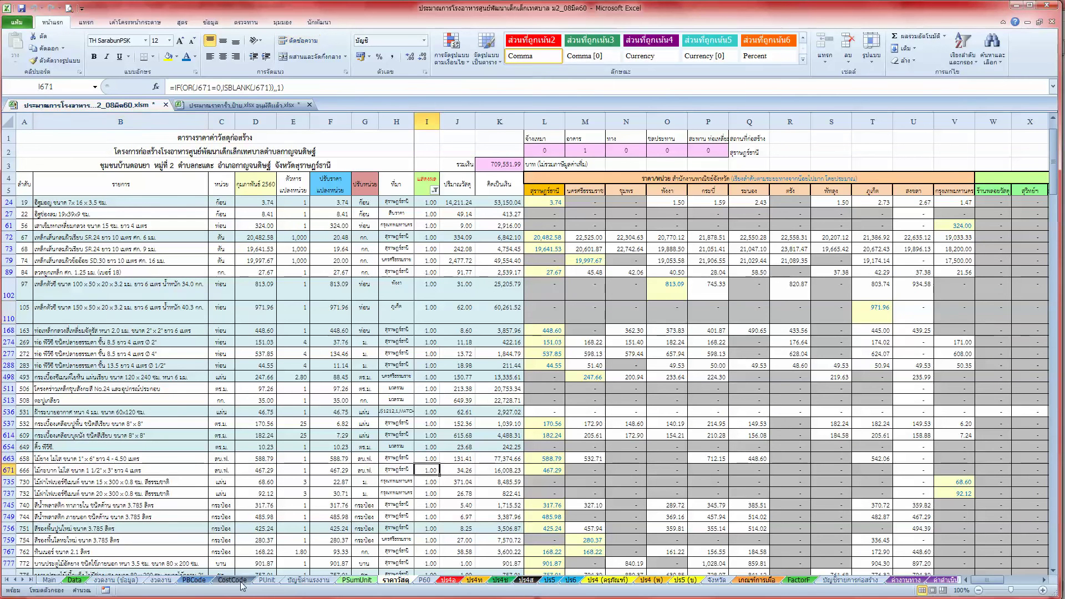
pyautogui.click(75, 580)
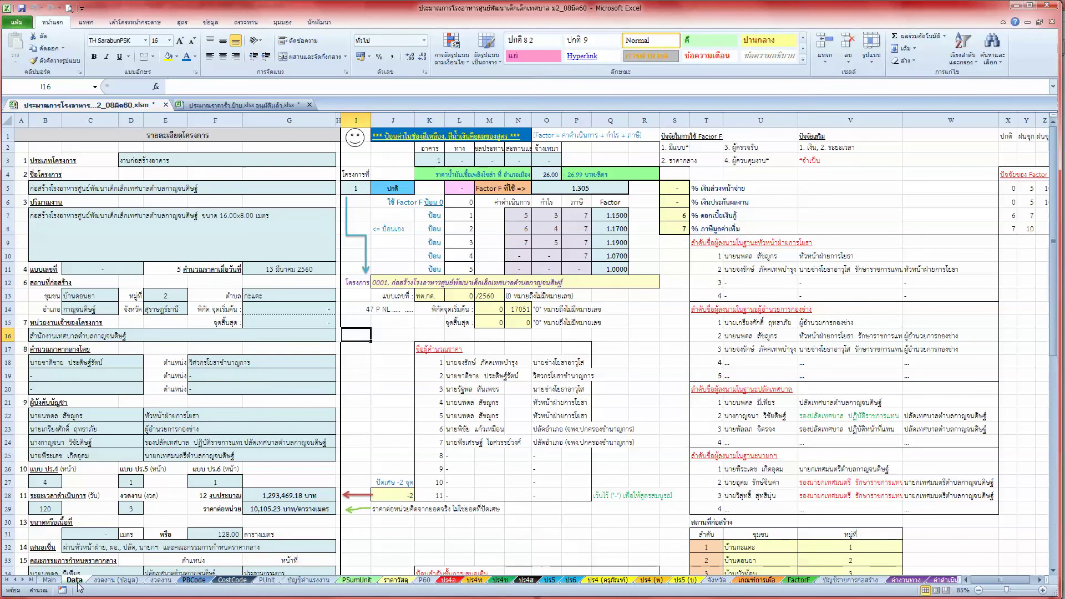